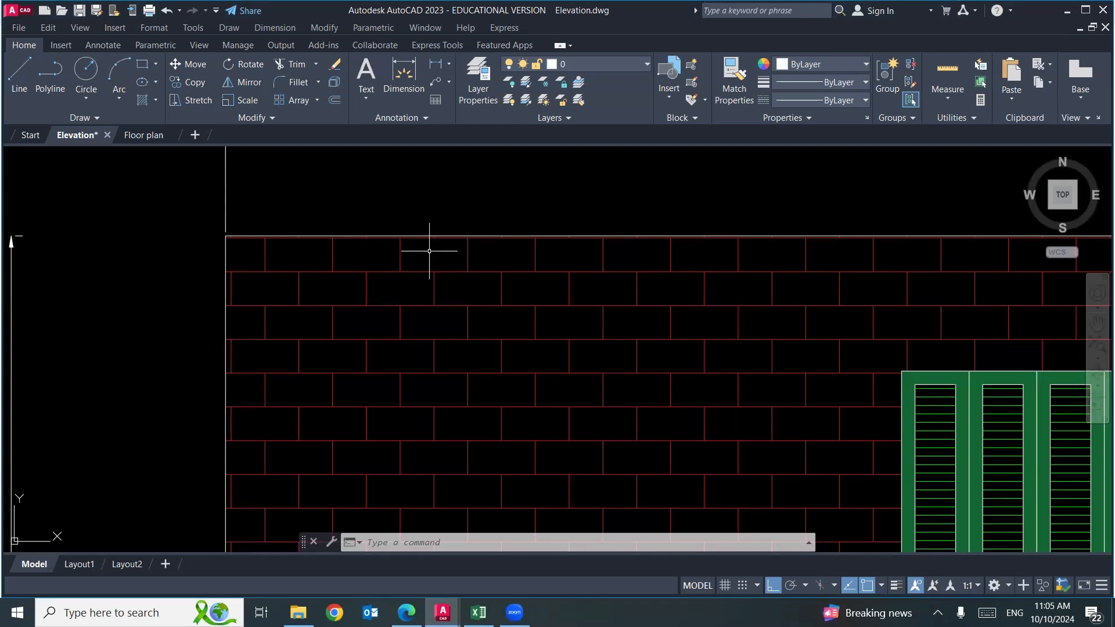
Switch to the masonry lecture PDF in Edge and circle the Engineer Modular brick in the modular brick sizes chart.
scroll(328, 165, down, 6)
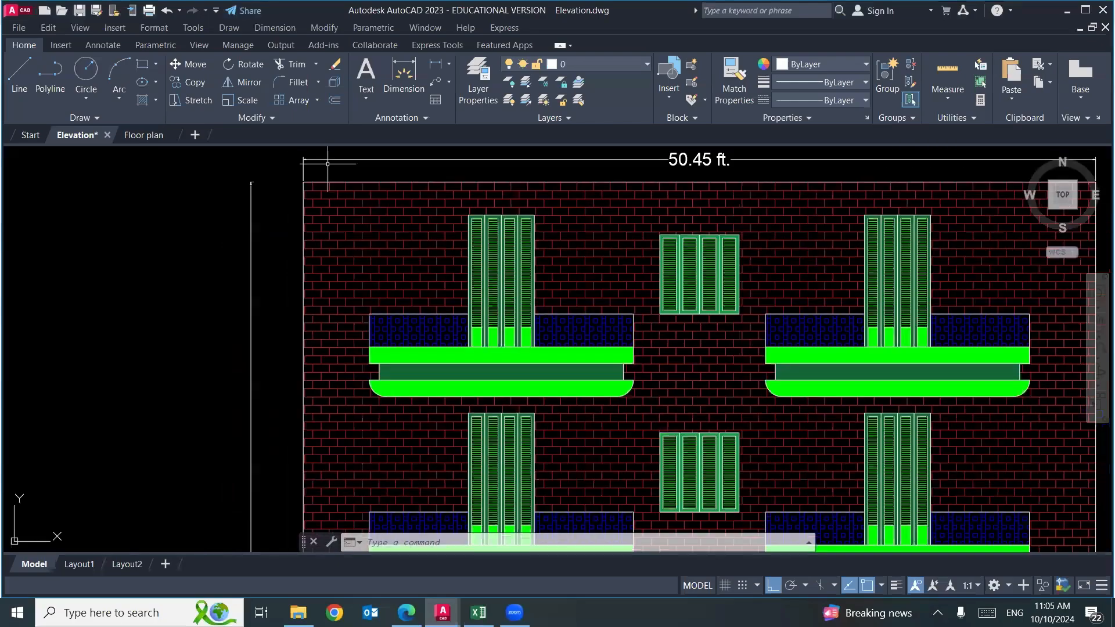
scroll(325, 163, down, 3)
click(407, 613)
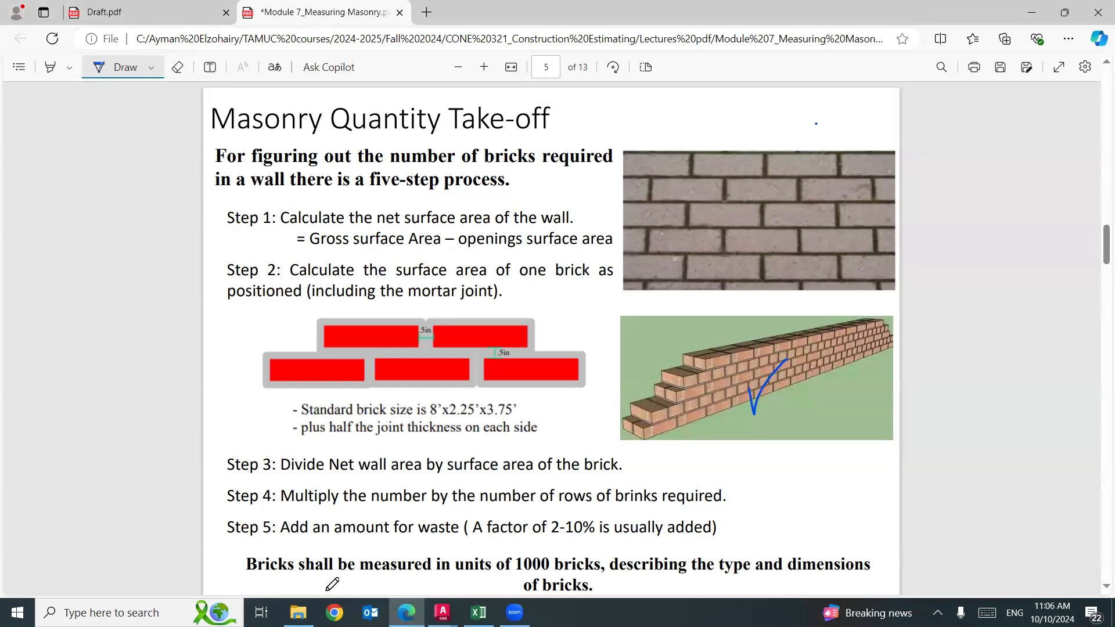
scroll(458, 475, up, 8)
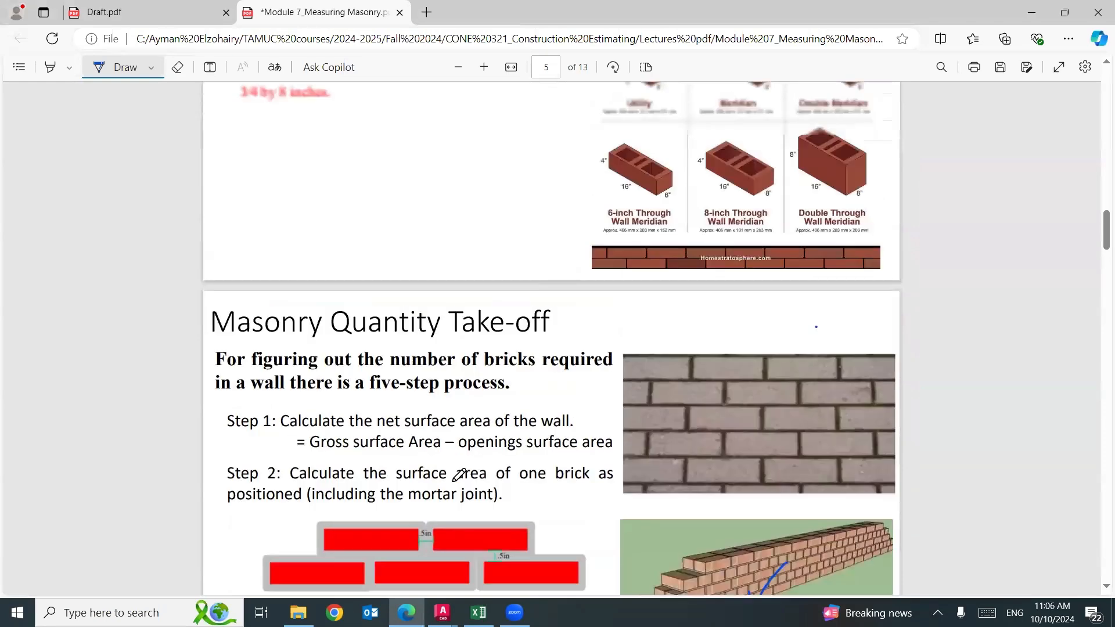
scroll(459, 475, up, 1)
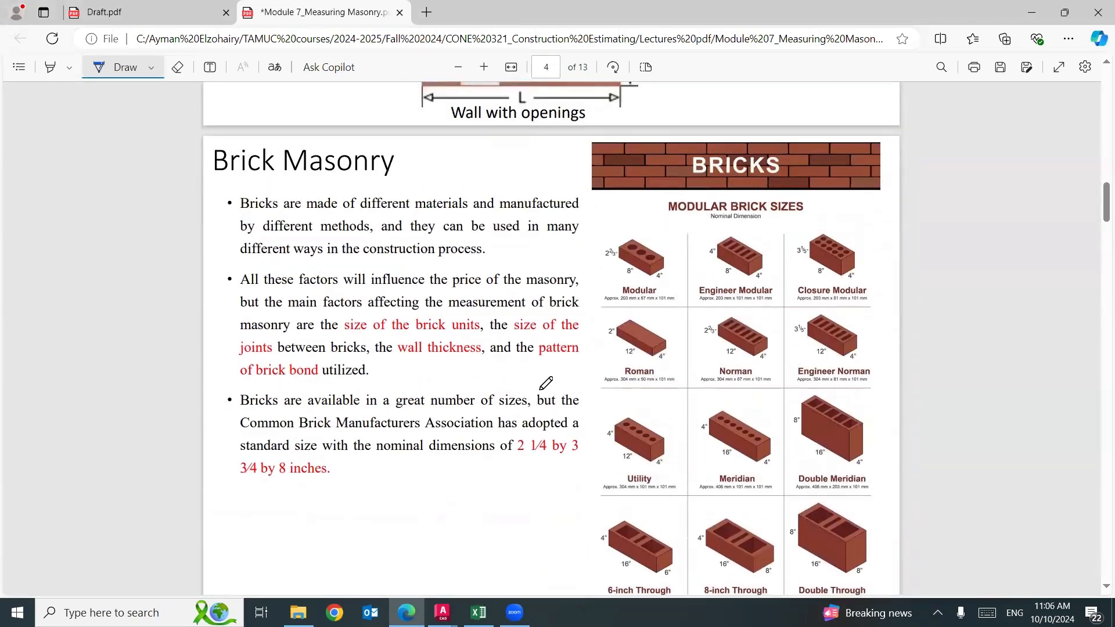
mouse_move(774, 244)
mouse_down()
mouse_move(755, 223)
mouse_move(704, 239)
mouse_move(691, 290)
mouse_move(740, 316)
mouse_move(790, 264)
mouse_move(777, 240)
mouse_up()
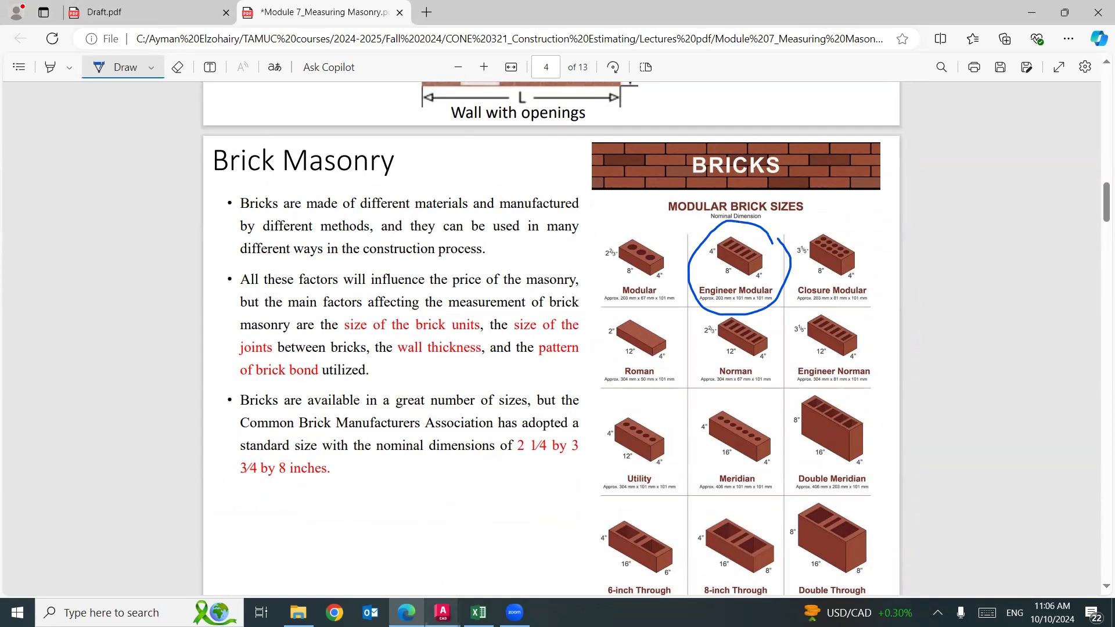
Return to the elevation drawing in AutoCAD and examine the overall width and height dimensions of the upper brick facade.
click(443, 613)
click(387, 563)
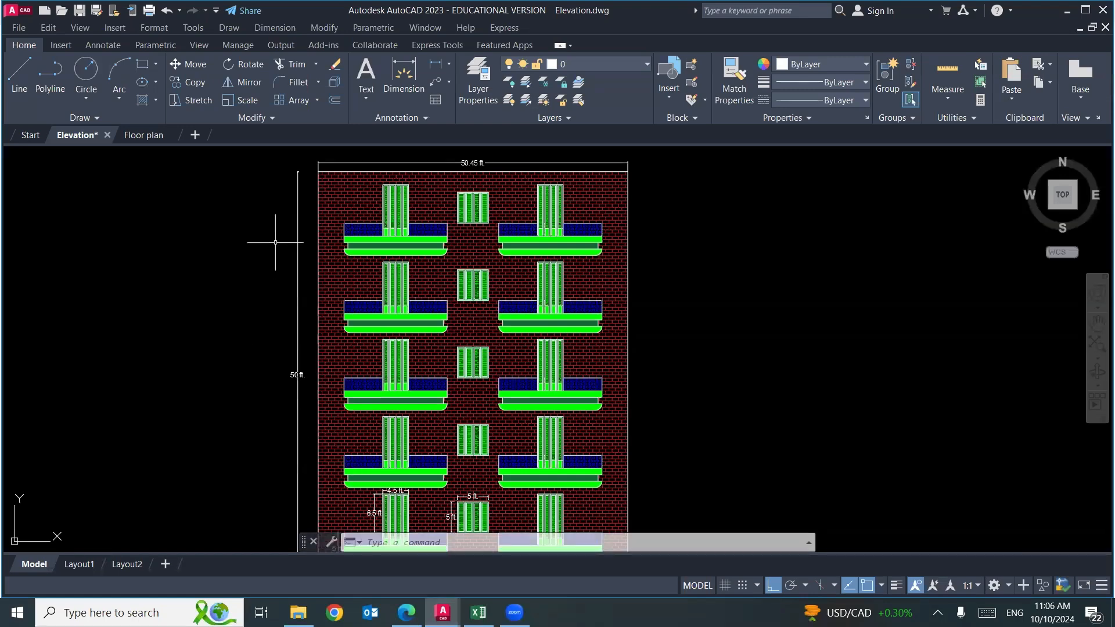
scroll(270, 241, down, 3)
drag(283, 324, 309, 309)
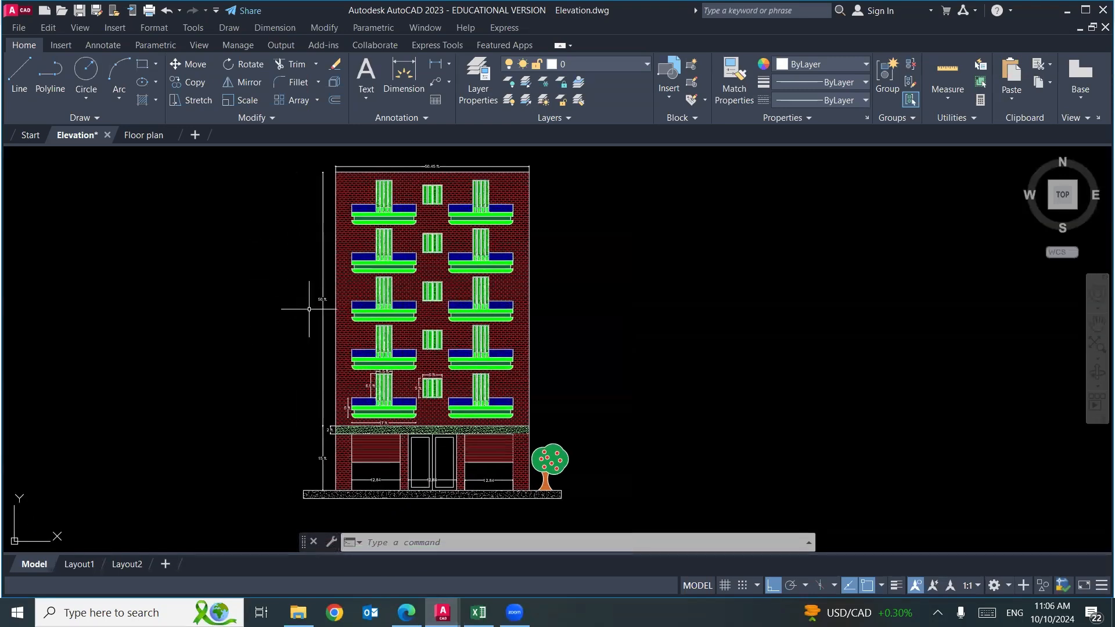
scroll(366, 172, up, 6)
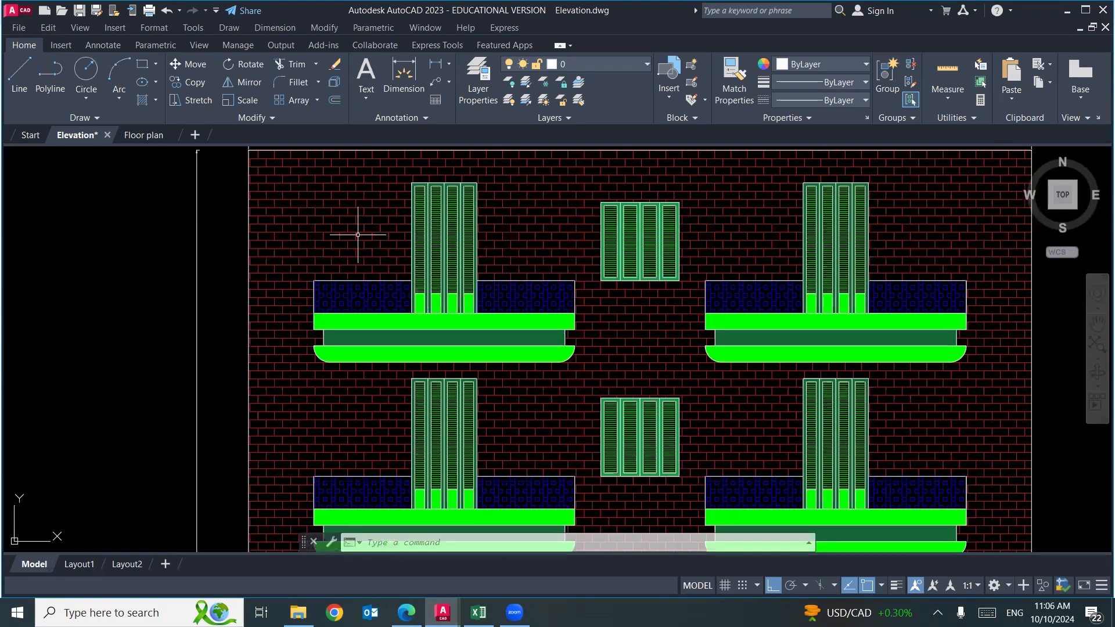
drag(368, 216, 324, 321)
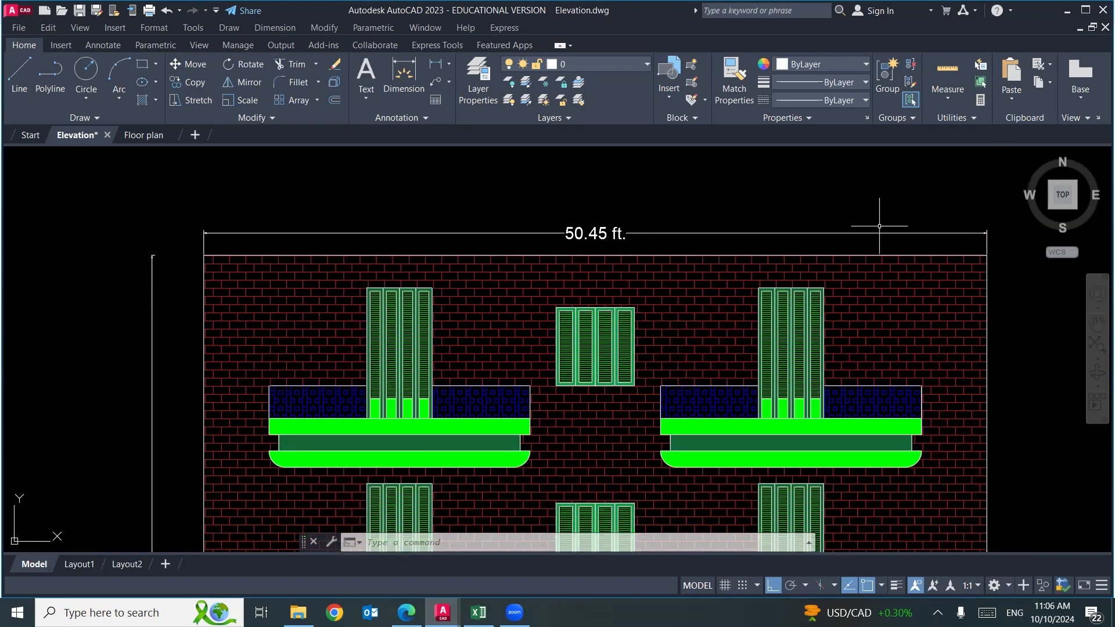
scroll(348, 241, down, 6)
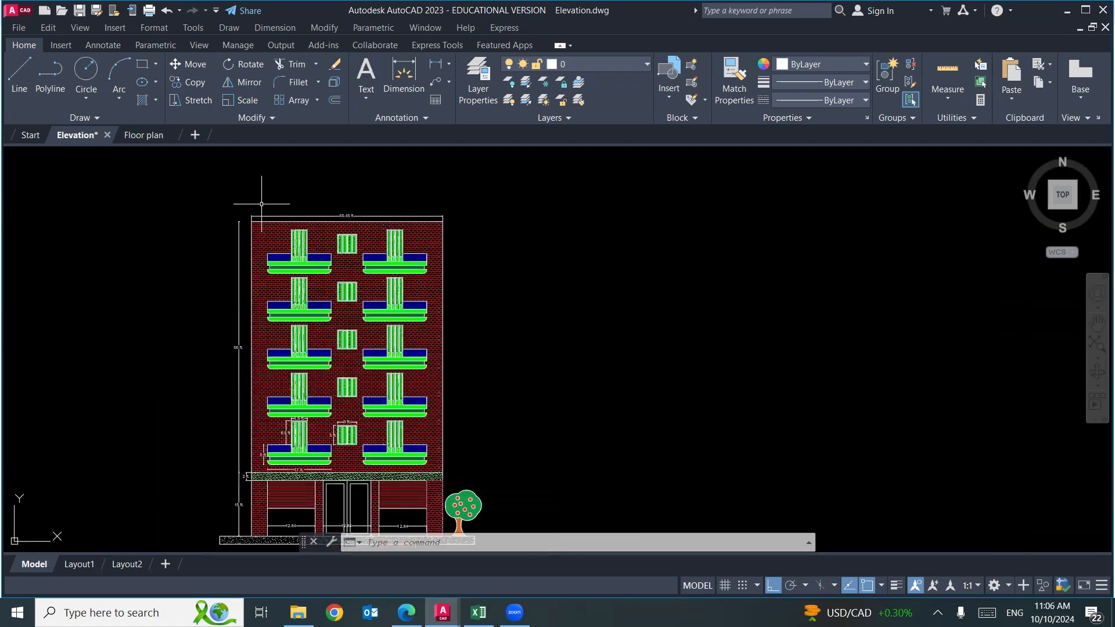
scroll(243, 489, up, 6)
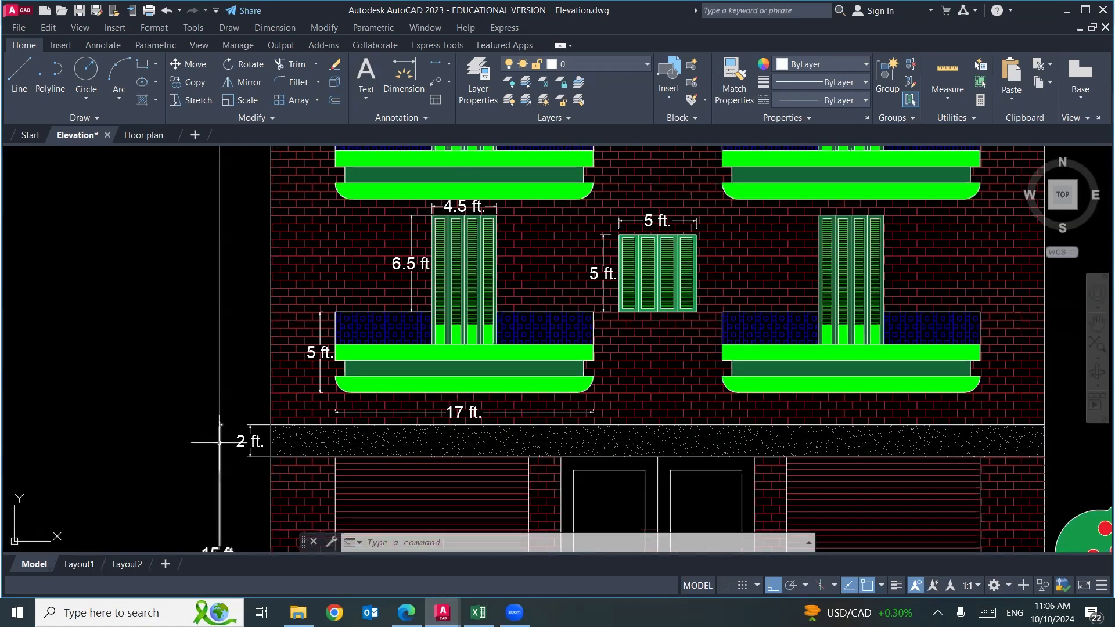
scroll(215, 430, up, 4)
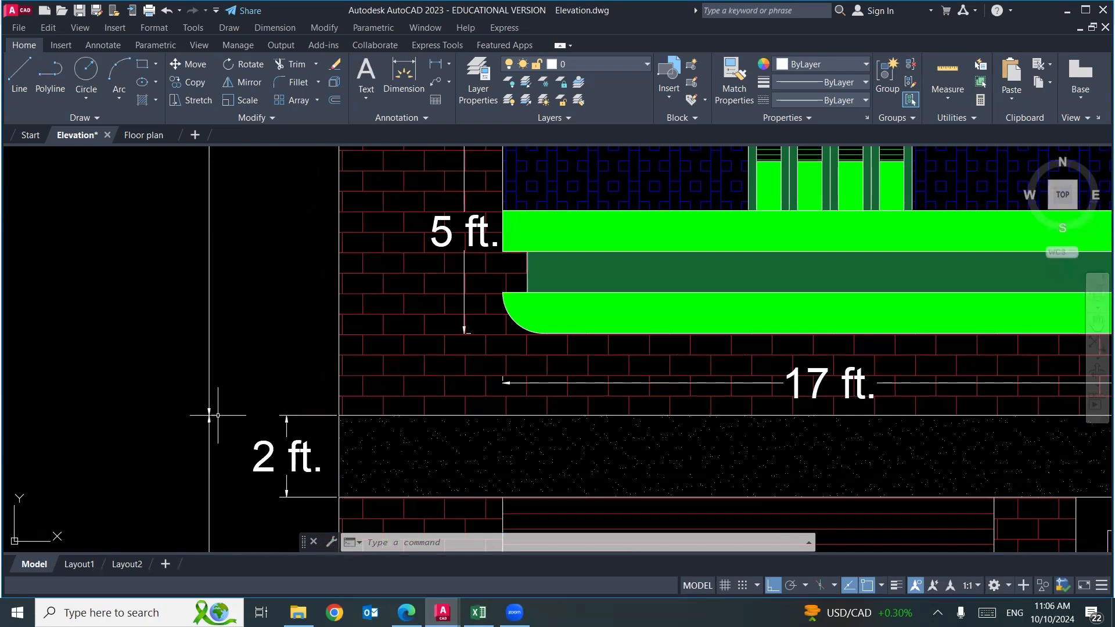
scroll(209, 416, down, 5)
drag(203, 190, 191, 303)
scroll(191, 303, down, 3)
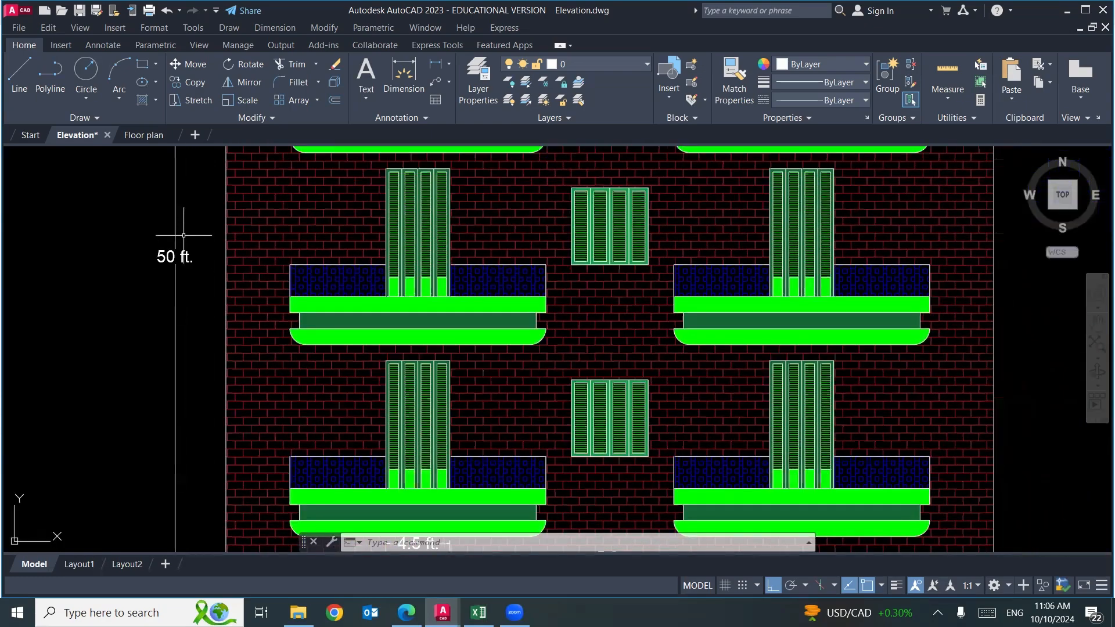
scroll(182, 254, down, 3)
Examine the ground-floor height dimension and the widths of the three ground-floor openings.
scroll(177, 407, up, 4)
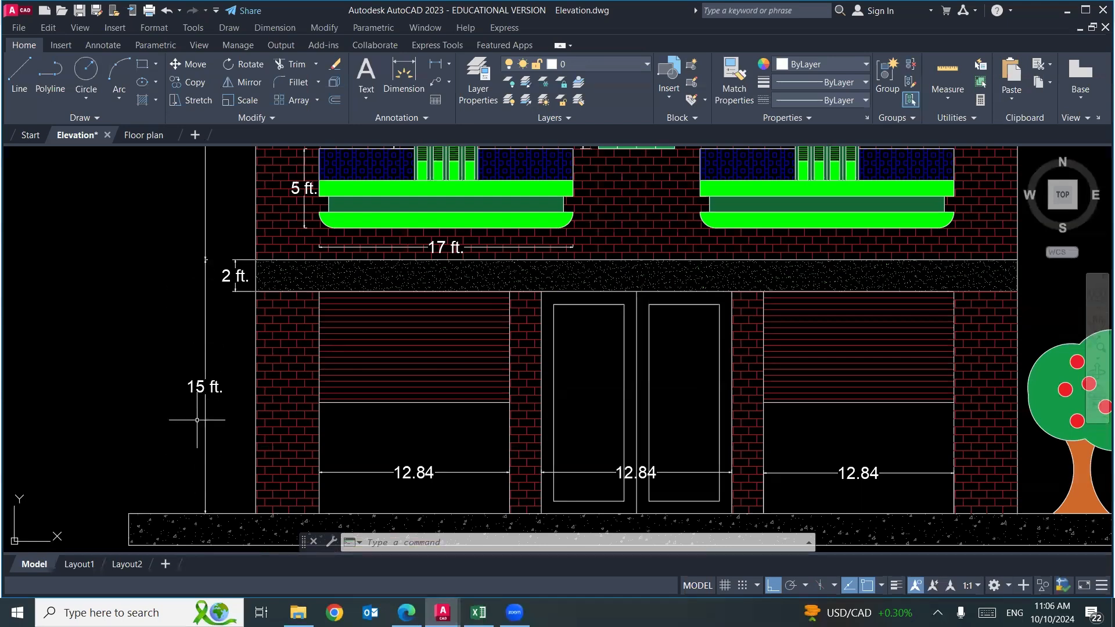
scroll(198, 409, down, 1)
scroll(122, 360, up, 2)
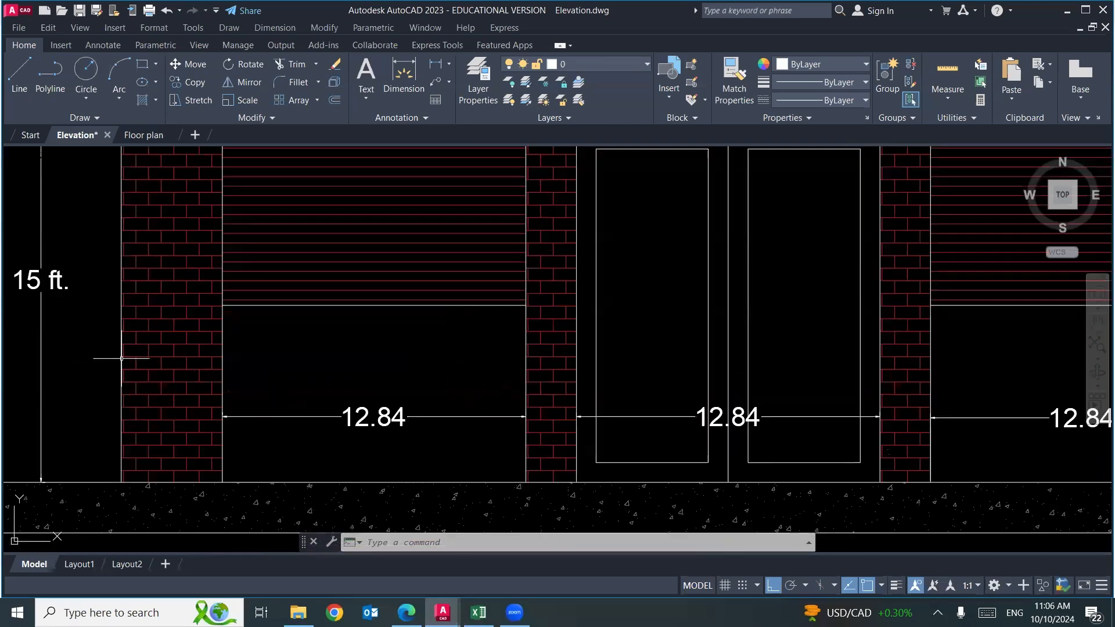
scroll(265, 348, down, 4)
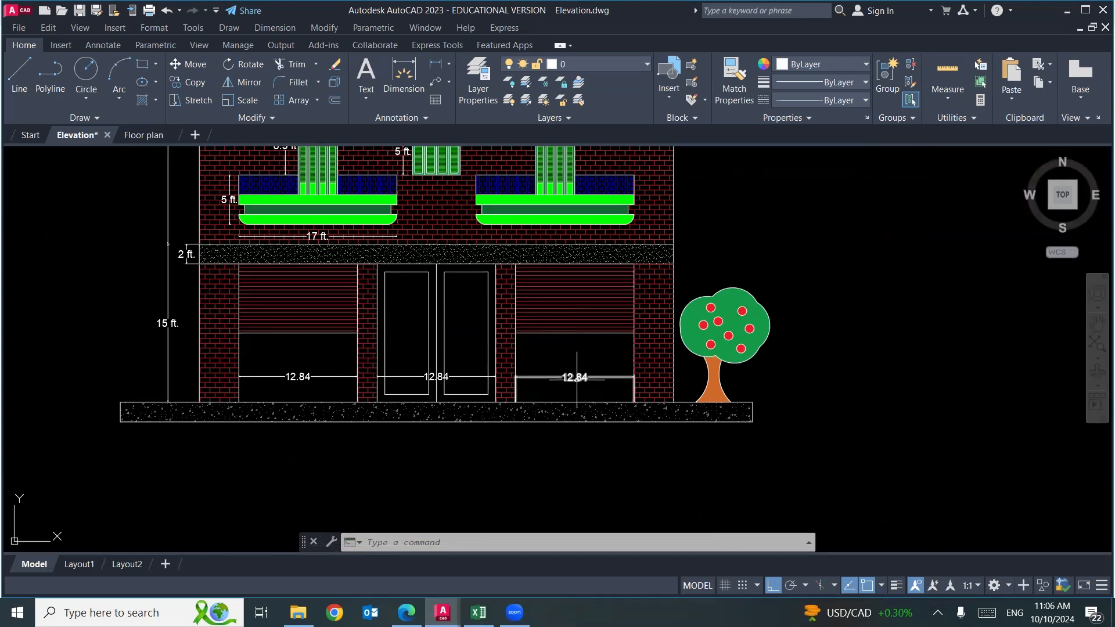
scroll(572, 374, up, 2)
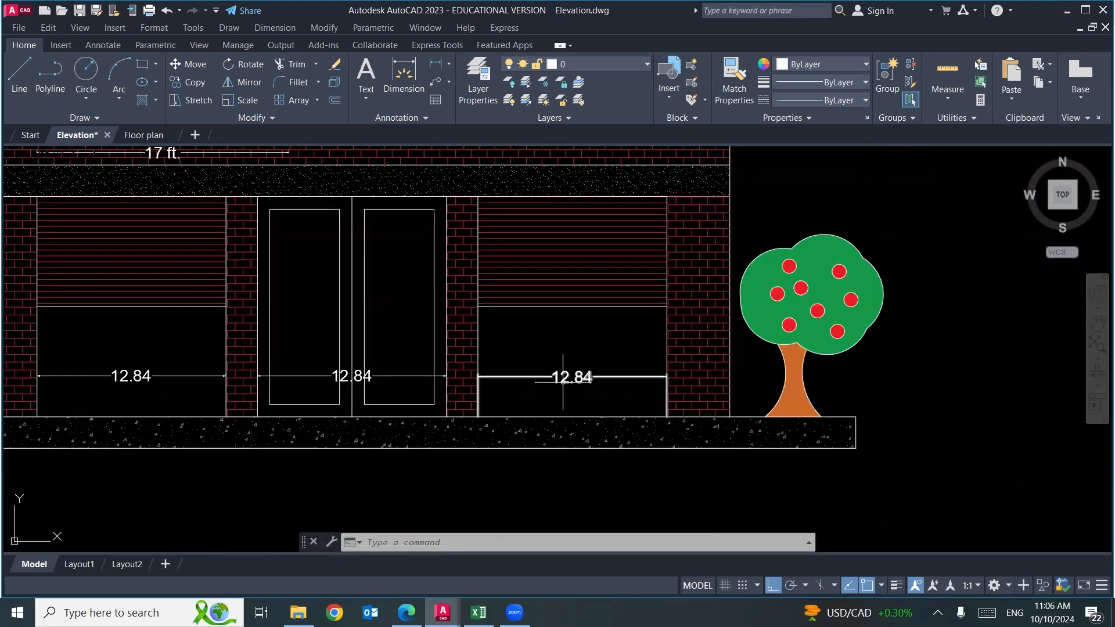
scroll(558, 388, down, 4)
scroll(357, 334, up, 4)
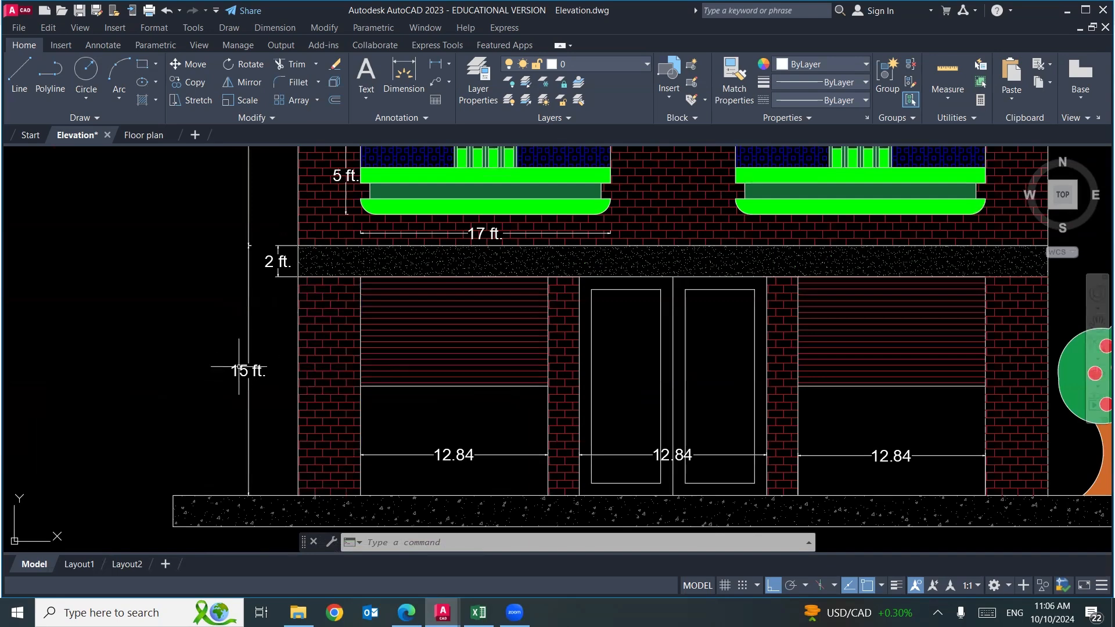
Inspect the ground-floor height dimension, the height dimension of the band above it, and that band's hatch, clearing each selection.
click(248, 341)
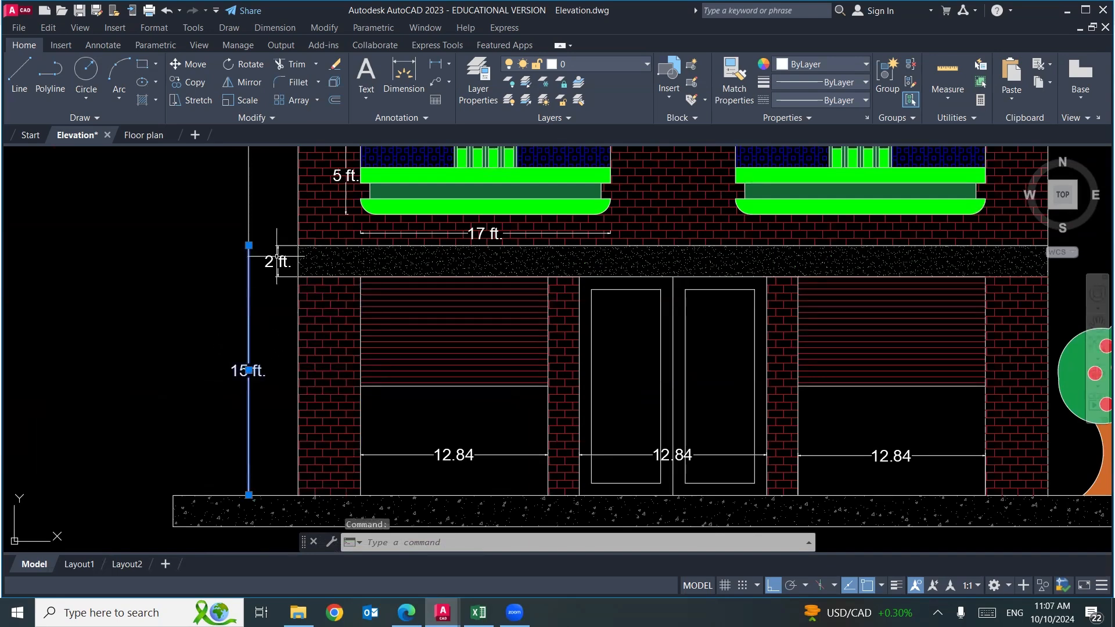
click(277, 261)
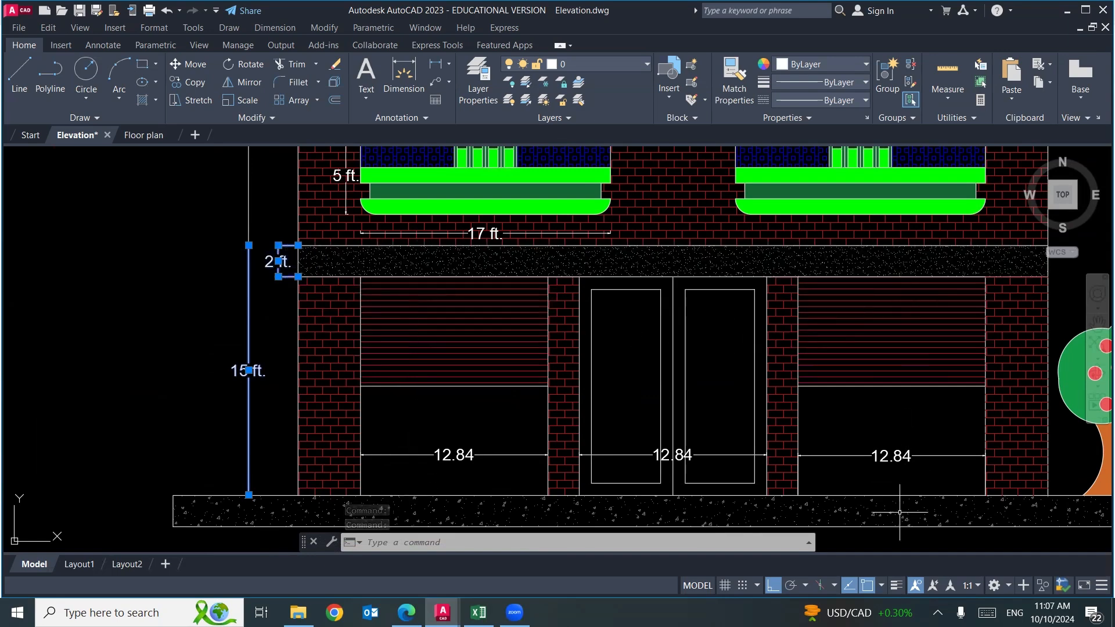
key(Escape)
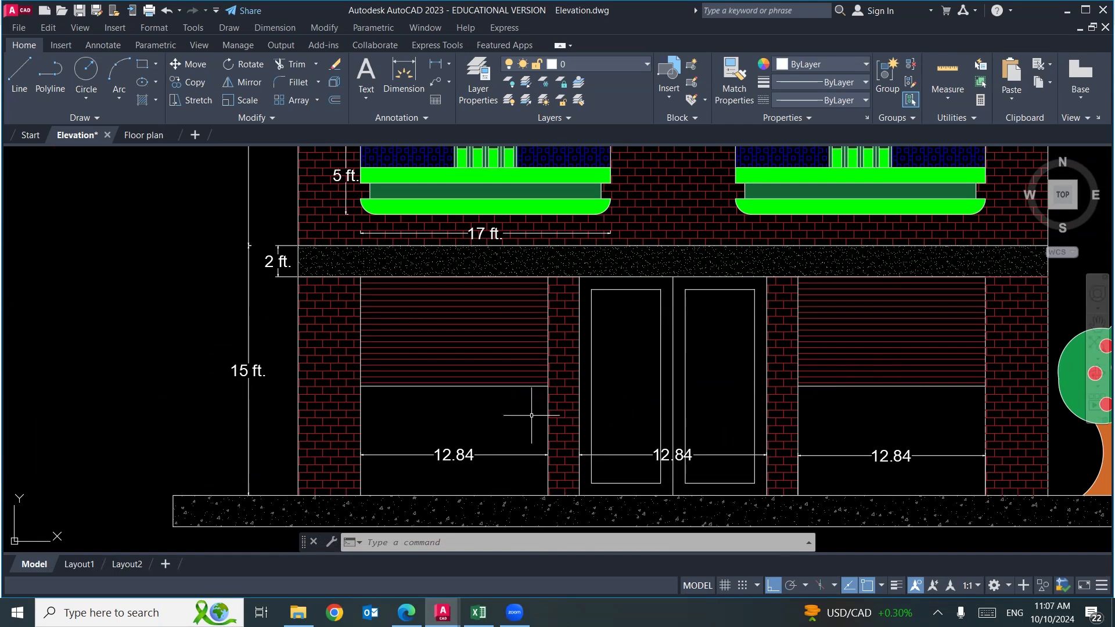
click(454, 257)
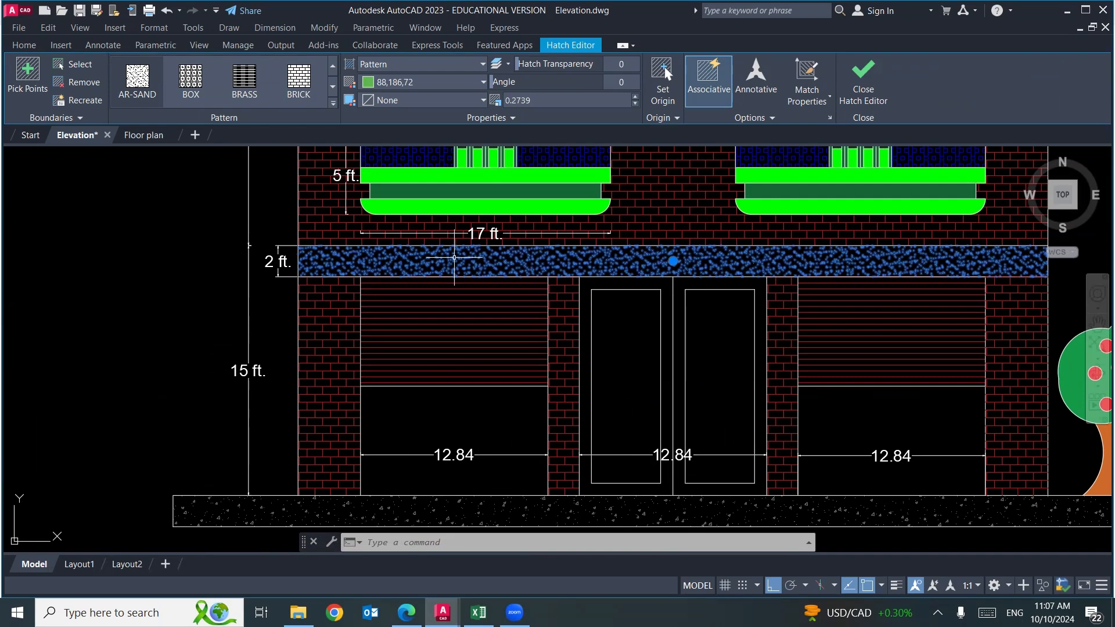
key(Escape)
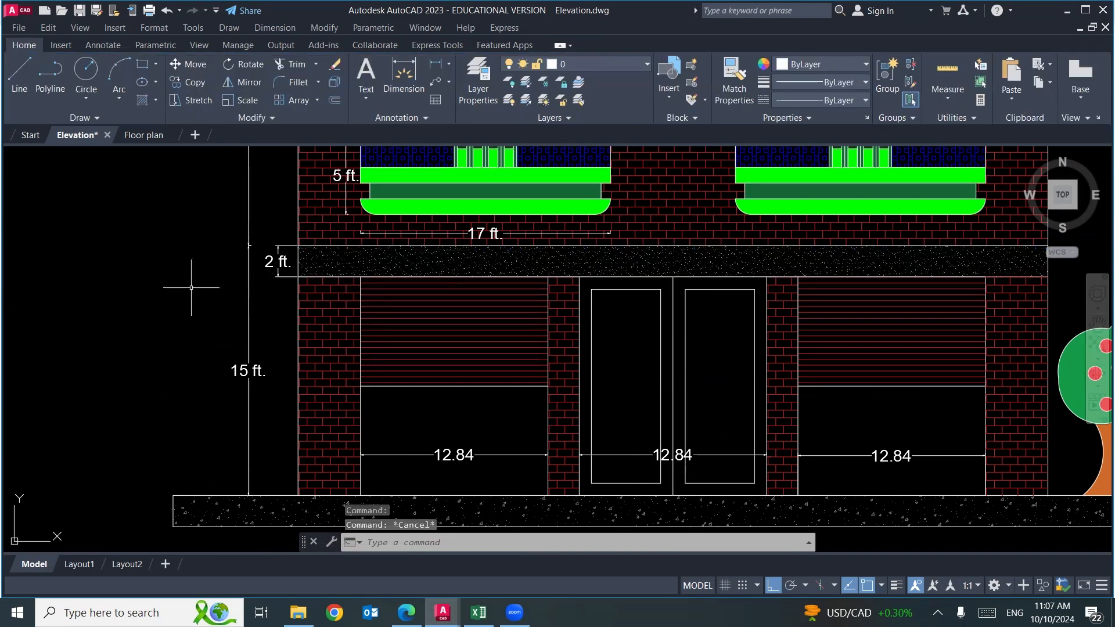
scroll(180, 287, down, 5)
drag(177, 263, 239, 350)
Switch to the blank Excel workbook, enter "Gross Area" in cell C4 and autofit column C.
key(alt+Tab)
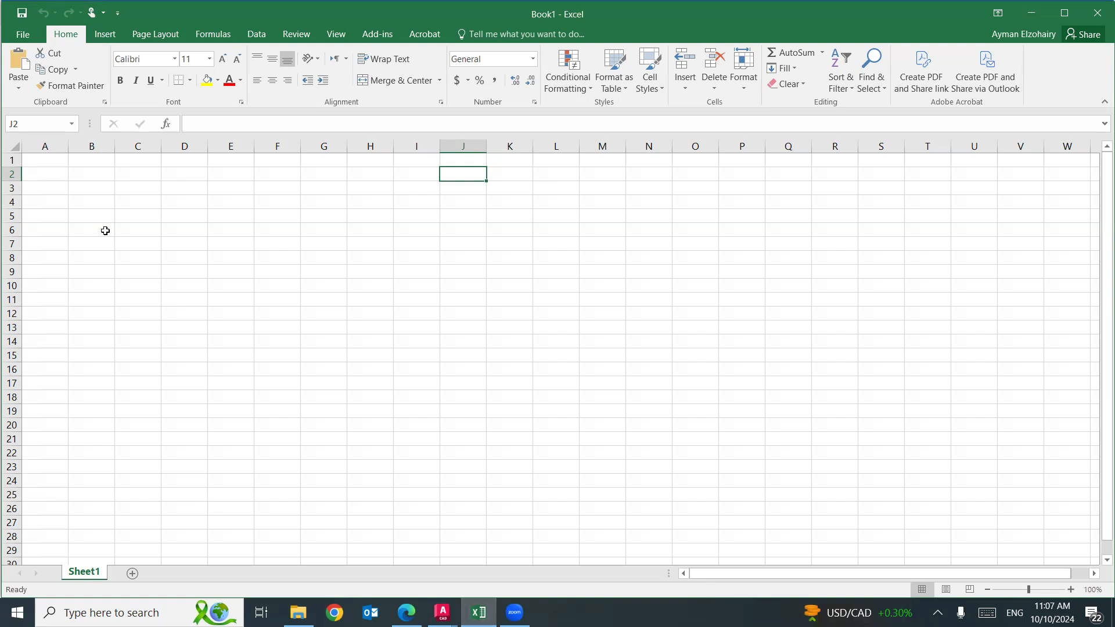
click(131, 204)
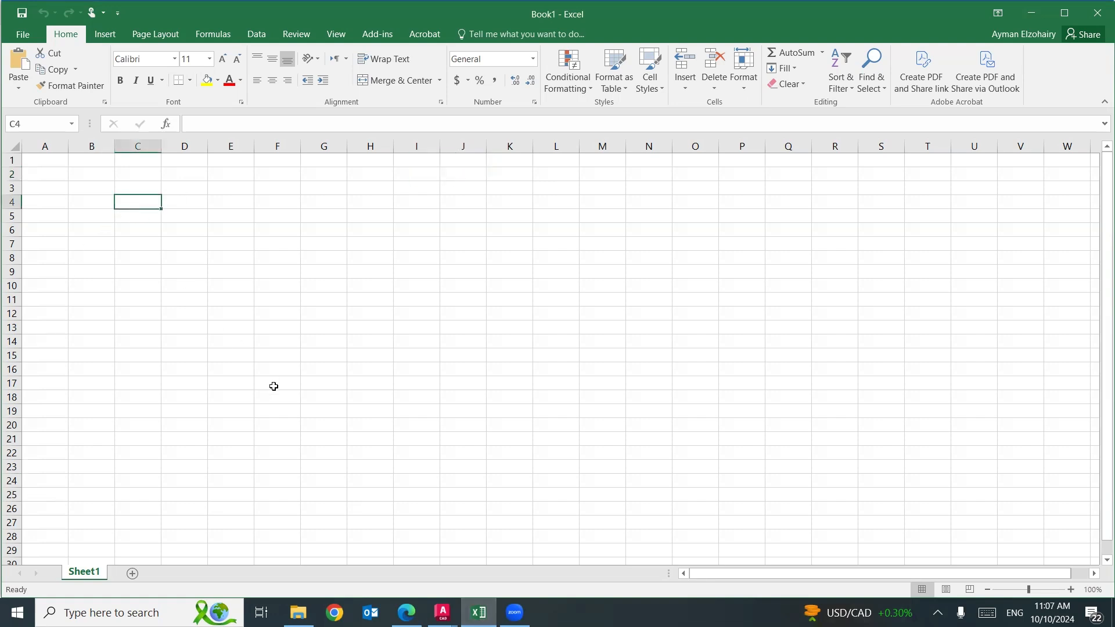
text(Gross)
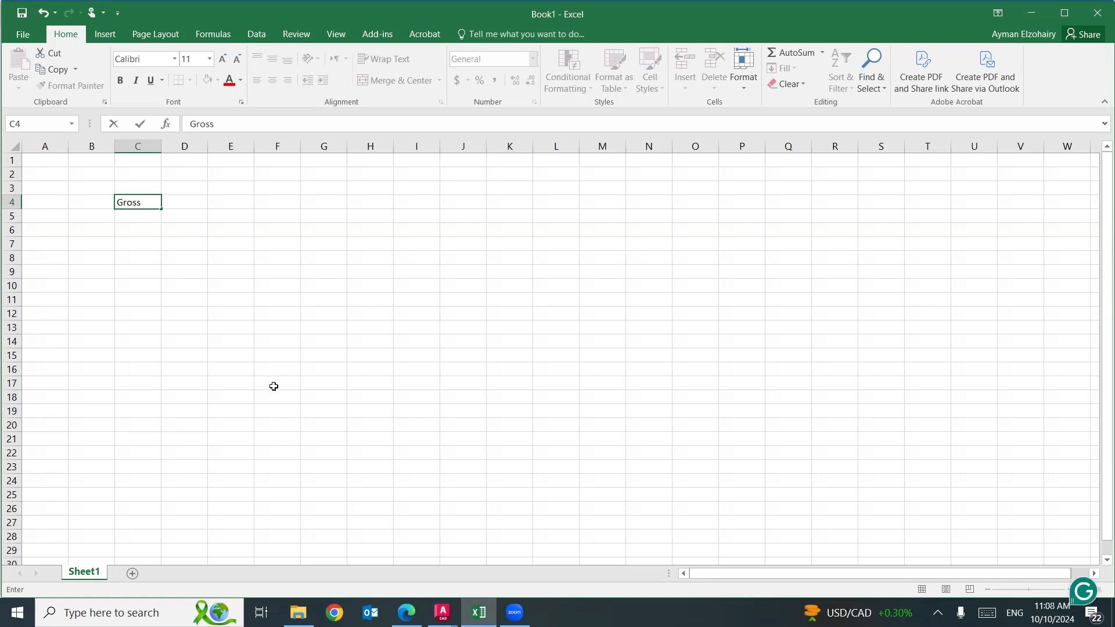
text( Area)
click(149, 216)
double_click(160, 147)
click(157, 202)
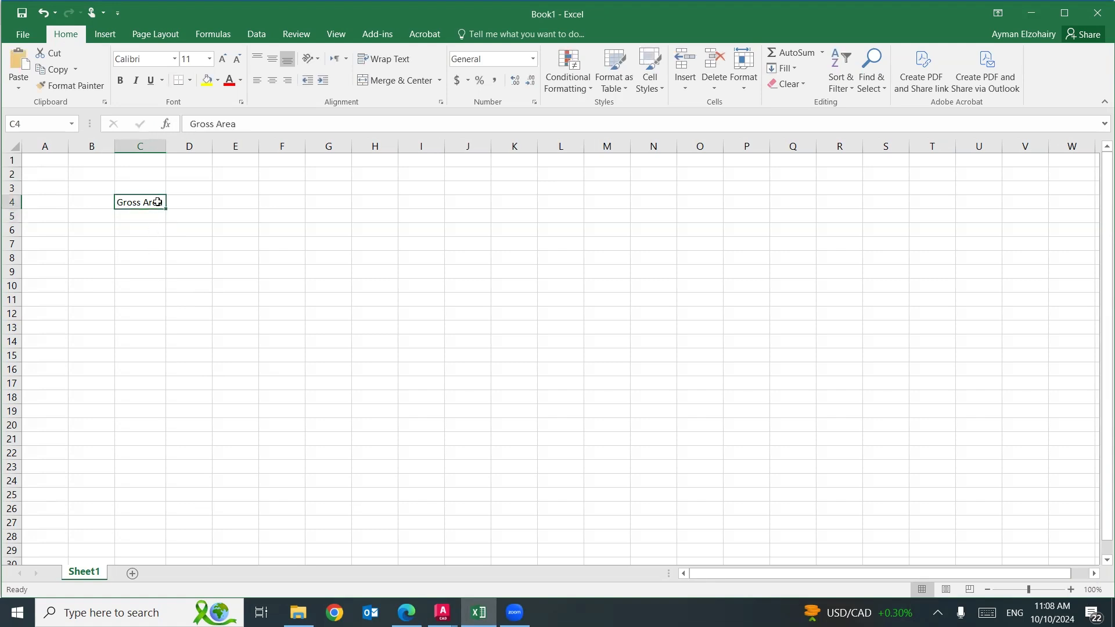
Extend the label in cell C4 to read "Gross Area of the elevation".
double_click(165, 204)
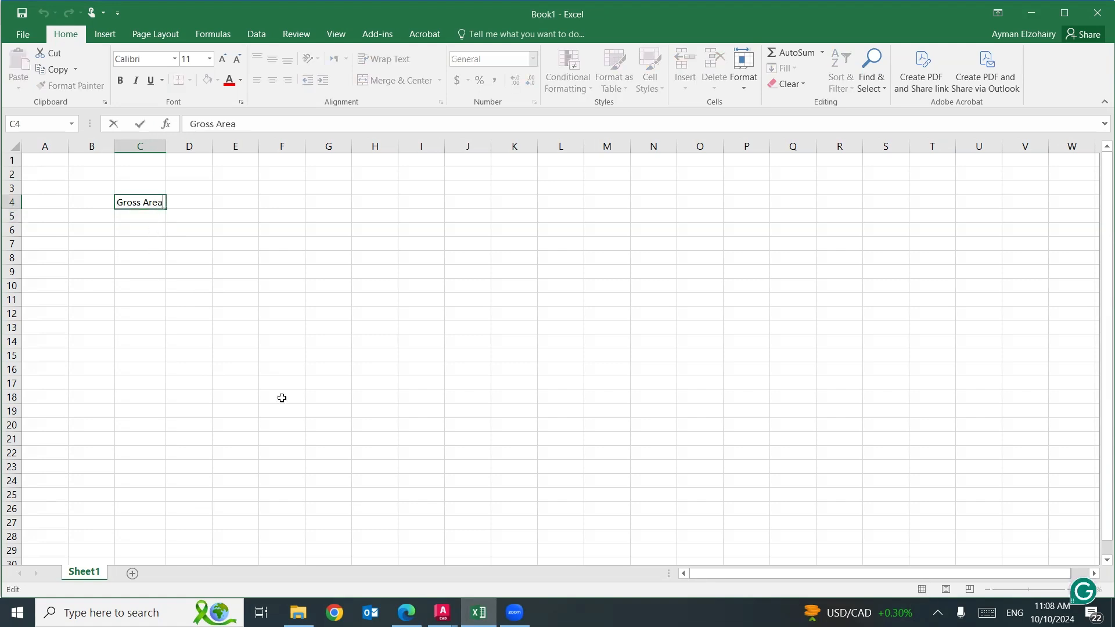
text(of the elevation)
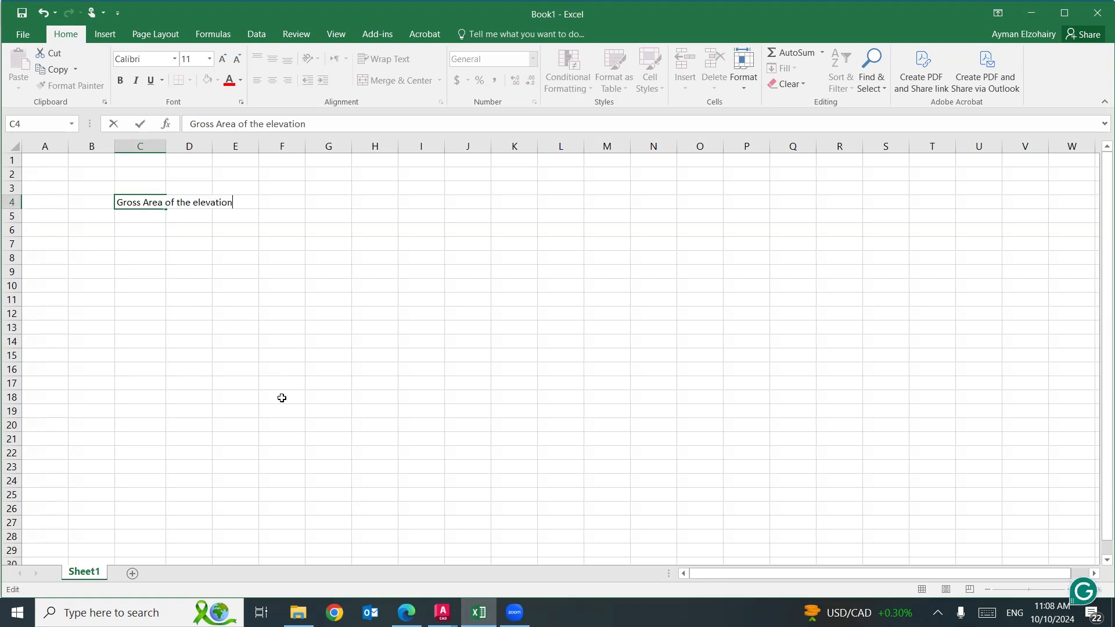
click(299, 423)
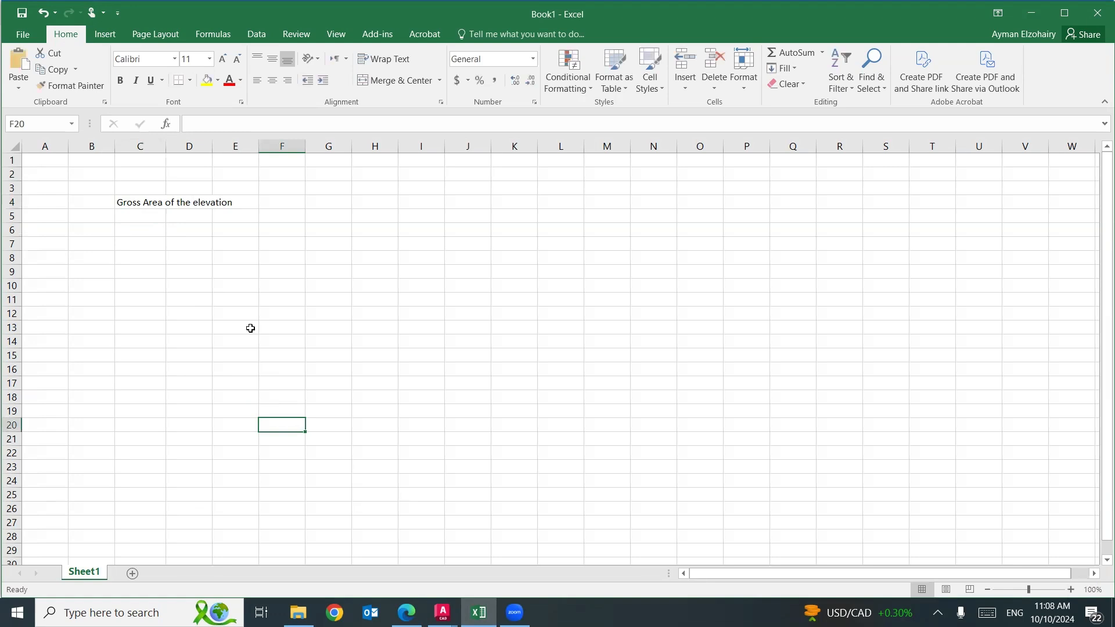
Try widening column C to fit the whole label, and undo the width change.
drag(169, 145, 236, 145)
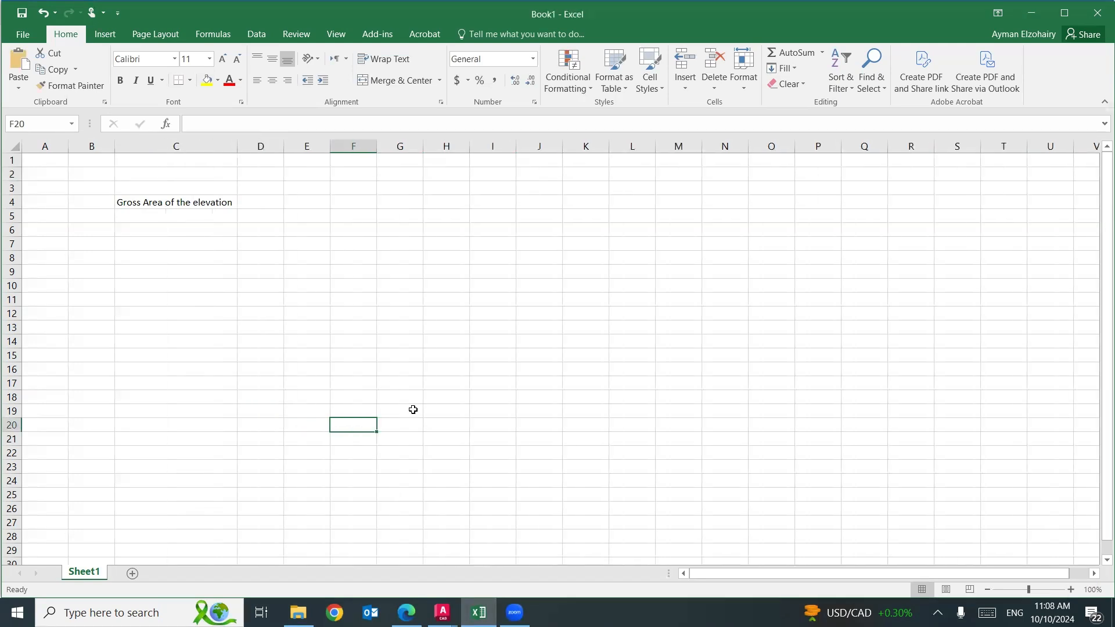
key(ctrl+z)
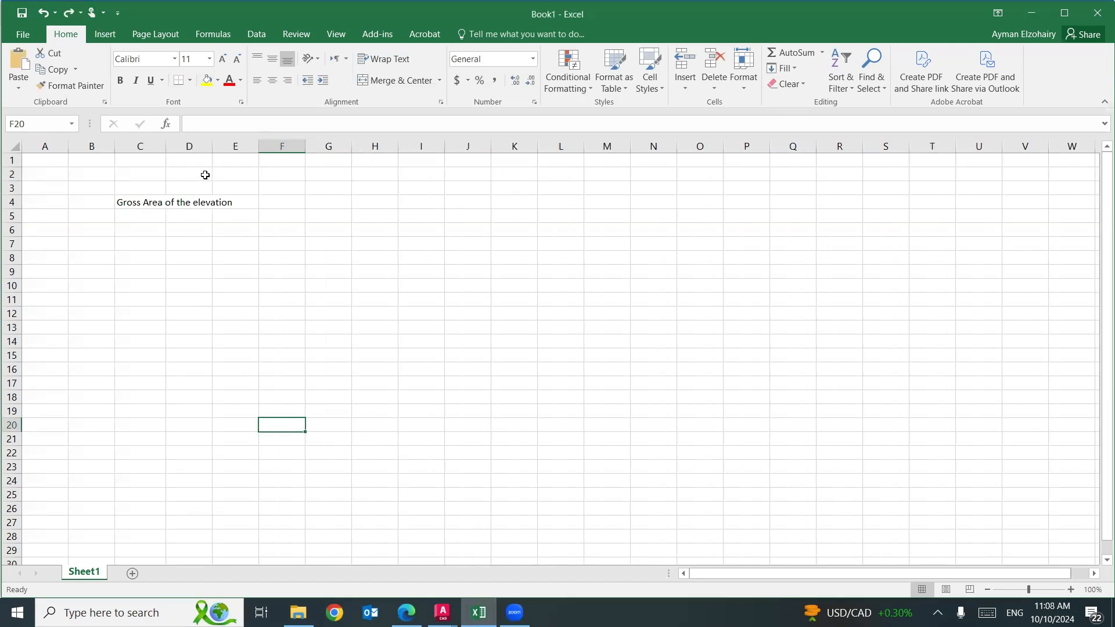
Merge the cells C4:E4 that hold the "Gross Area of the elevation" label.
drag(142, 202, 244, 204)
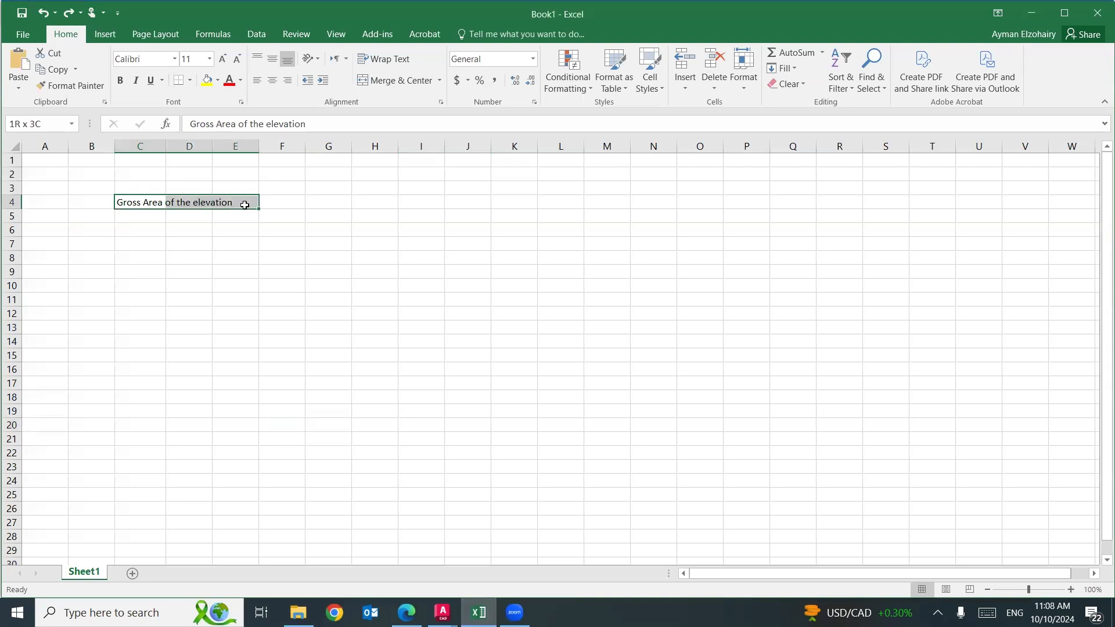
right_click(244, 199)
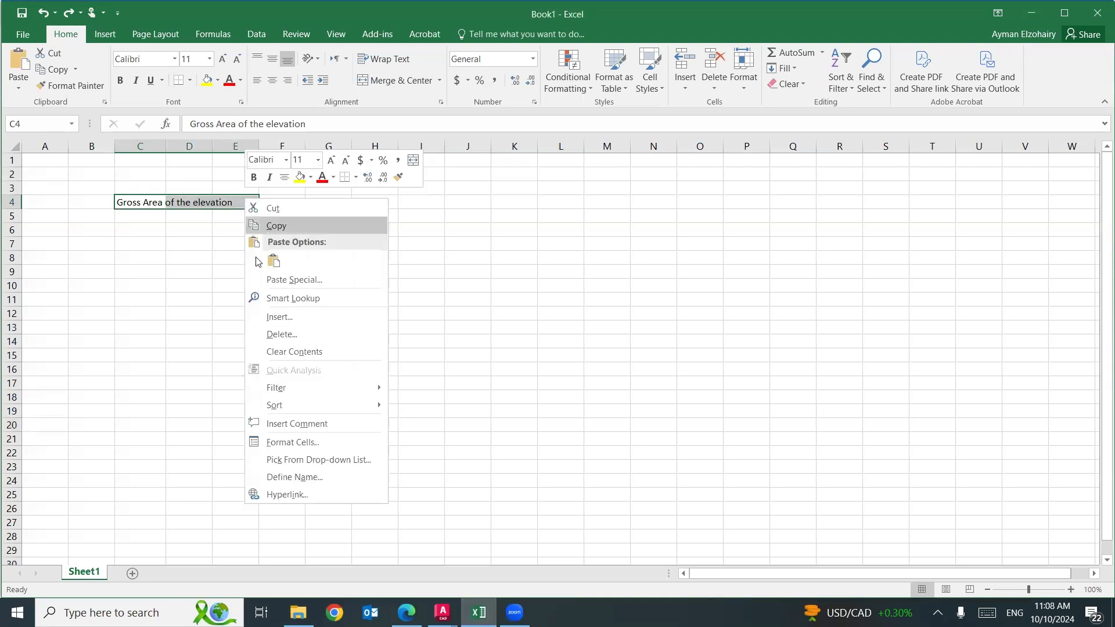
click(277, 440)
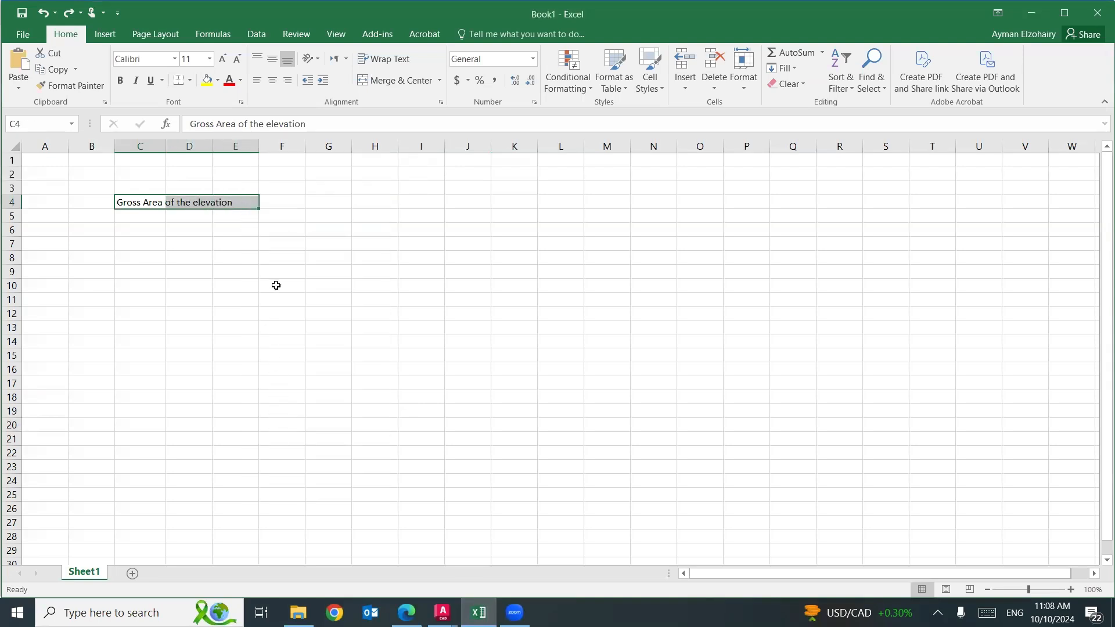
click(158, 279)
click(136, 440)
Format the merged label as bold, size 14, and give it an outline border.
click(201, 281)
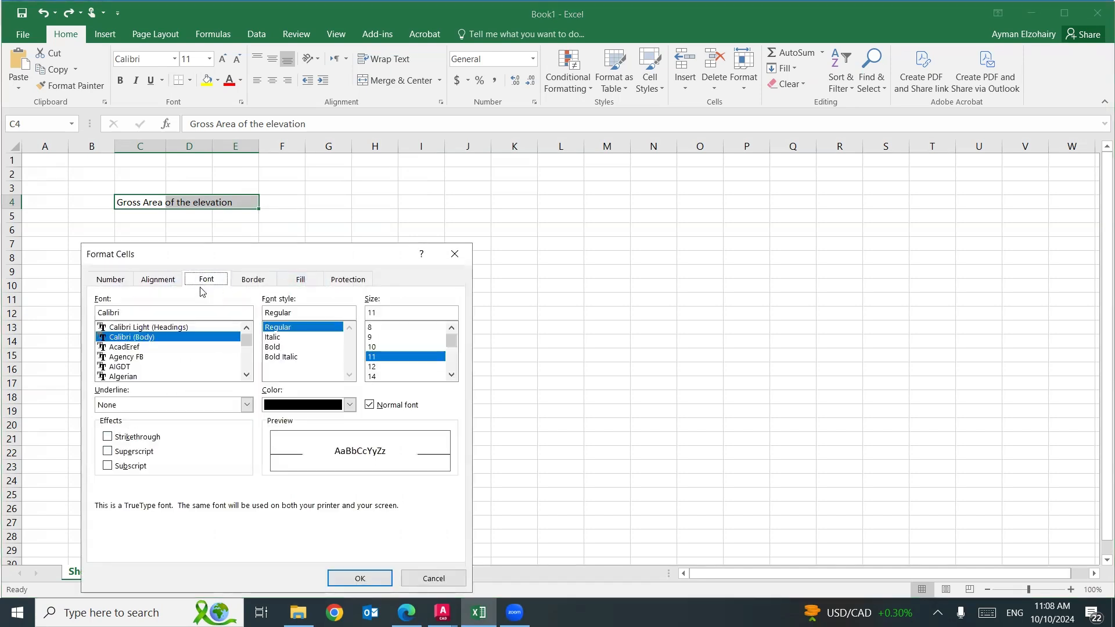
click(268, 348)
click(370, 375)
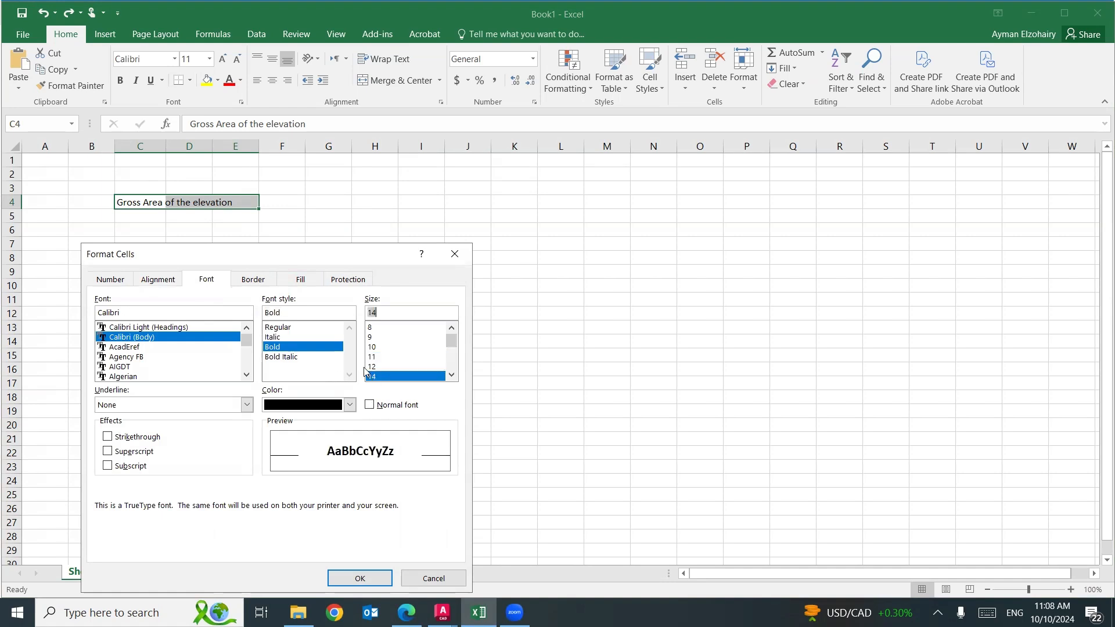
click(262, 280)
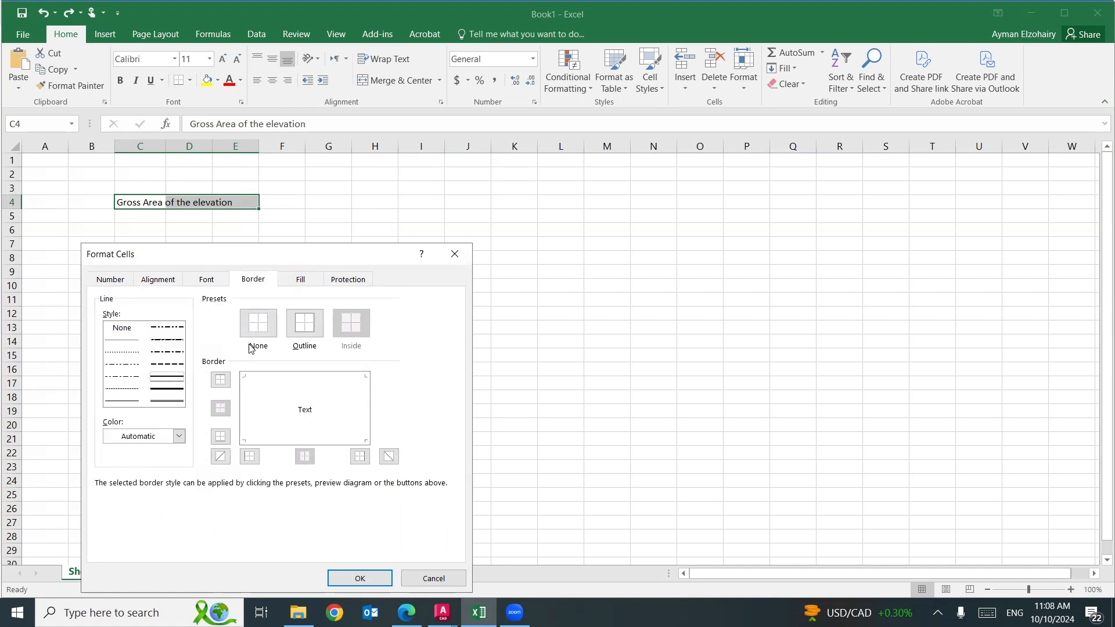
click(302, 328)
click(360, 578)
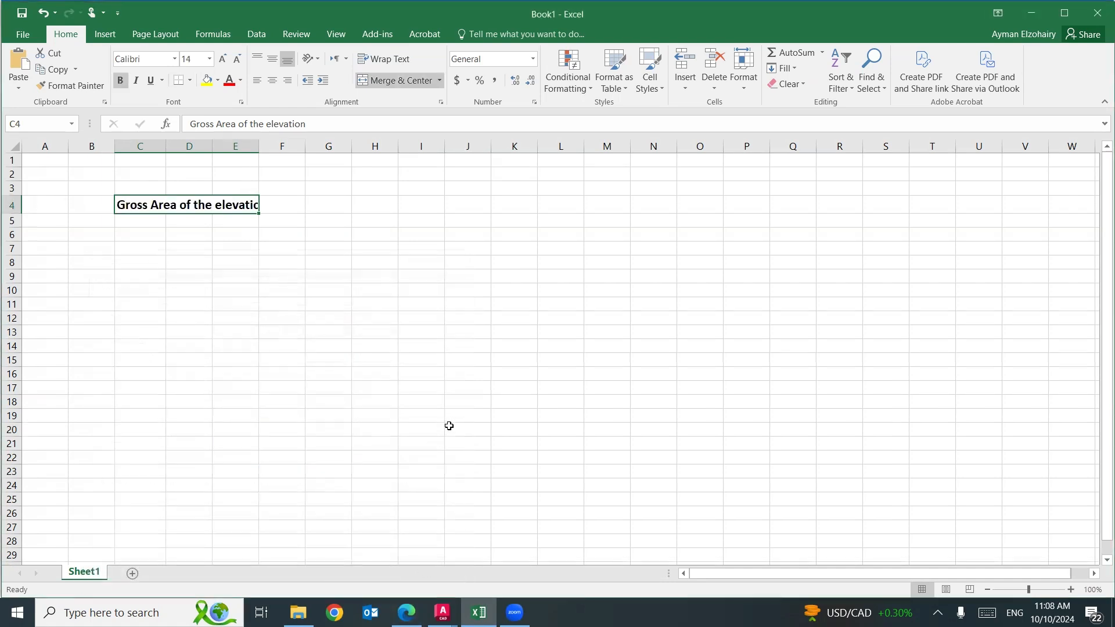
click(449, 426)
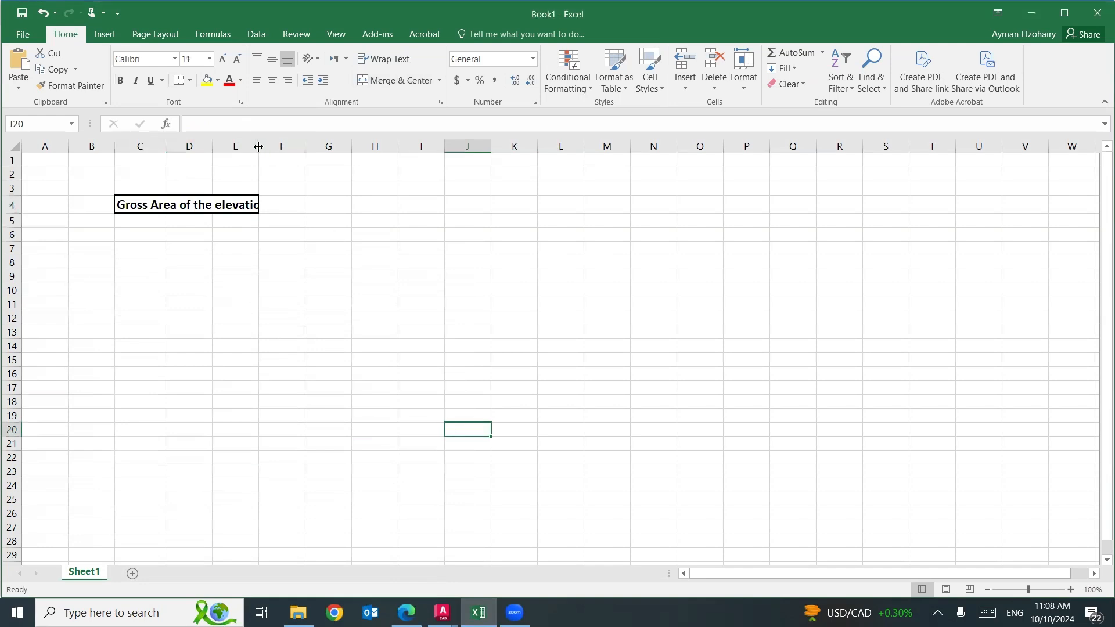
Unmerge the label cells within the range C4:F4 so the title can spill across the row.
click(237, 203)
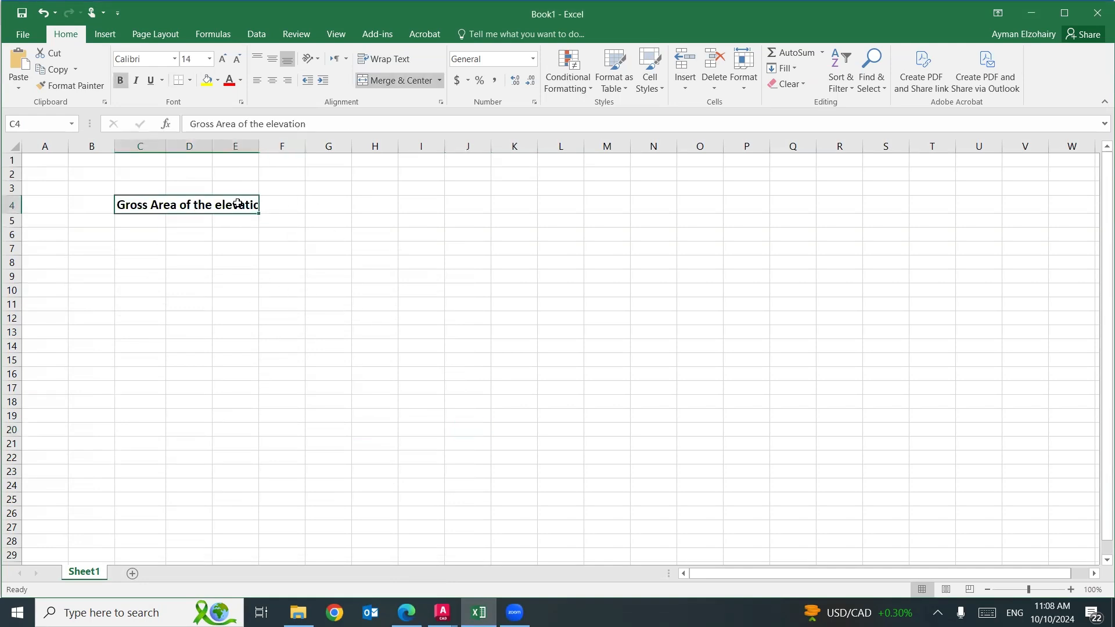
drag(273, 204, 235, 203)
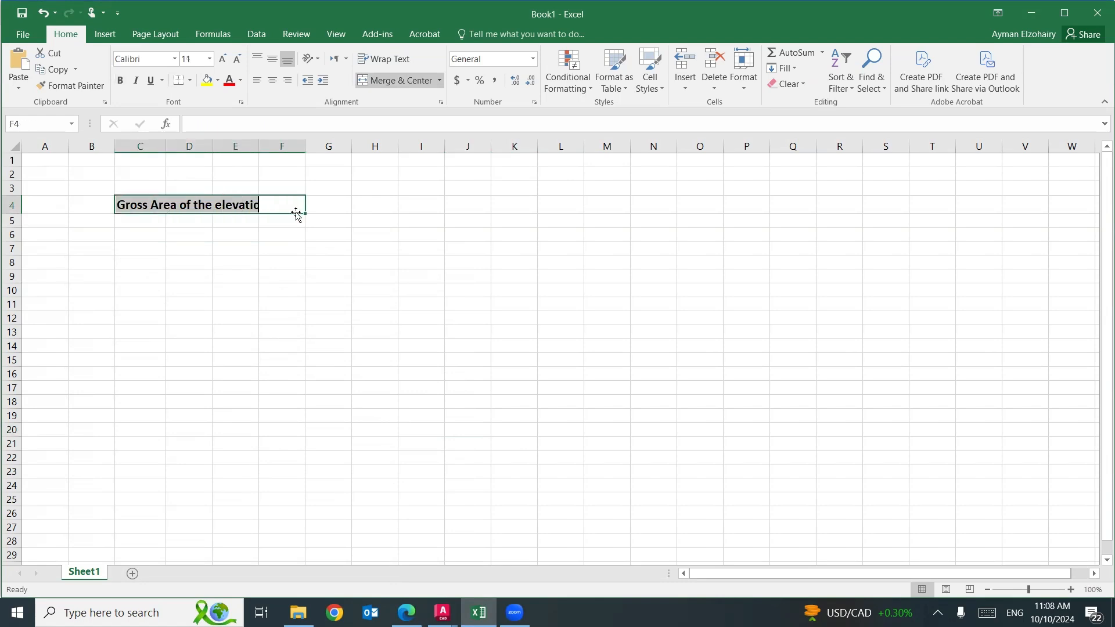
right_click(279, 200)
click(293, 443)
click(199, 281)
click(186, 441)
click(398, 578)
click(493, 433)
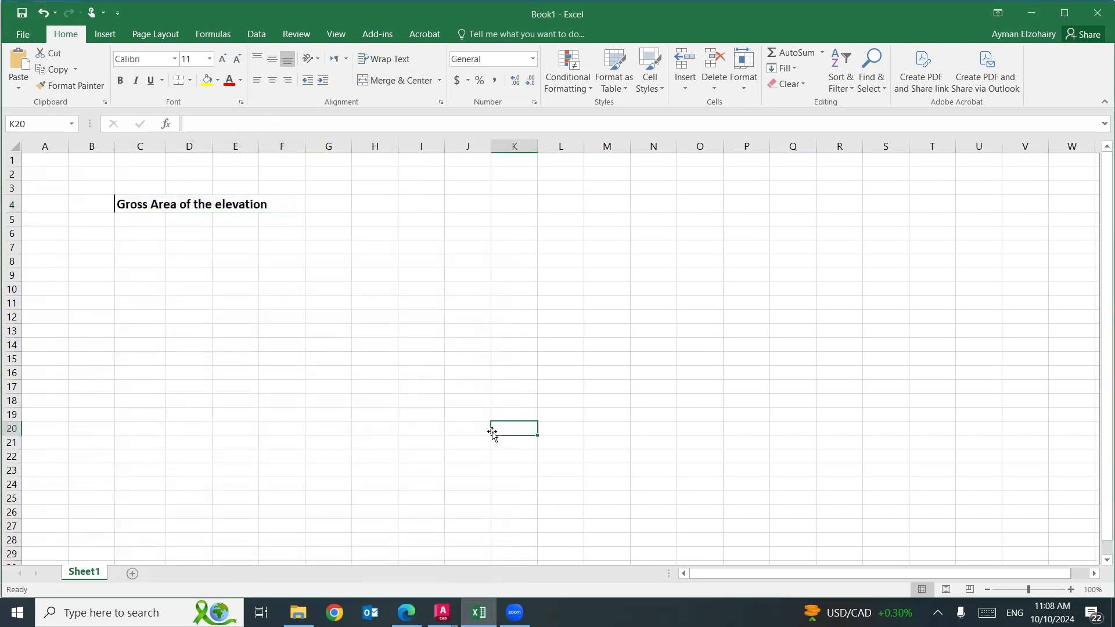
Enter the row labels "Width", "Hight" and "Gross area" in cells D5, D6 and D7.
click(184, 219)
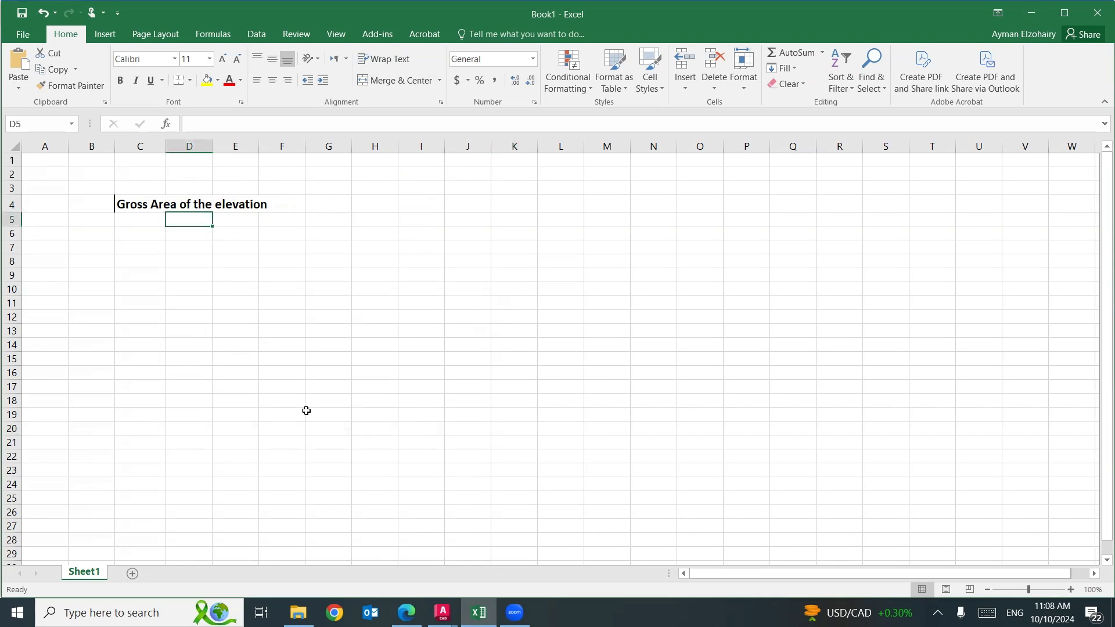
text(Width)
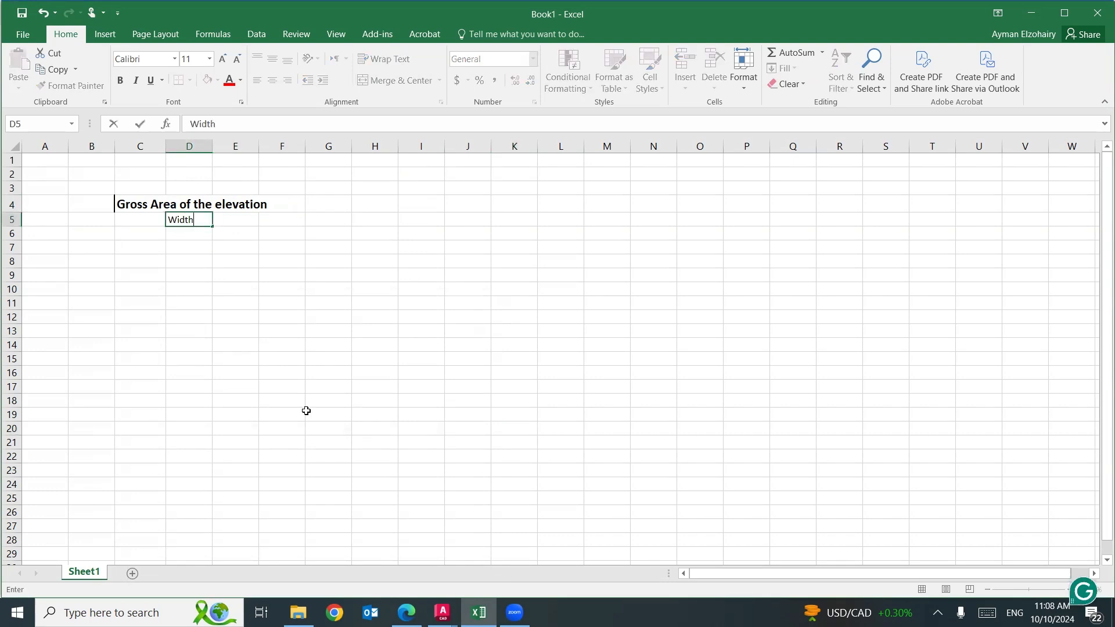
key(Return)
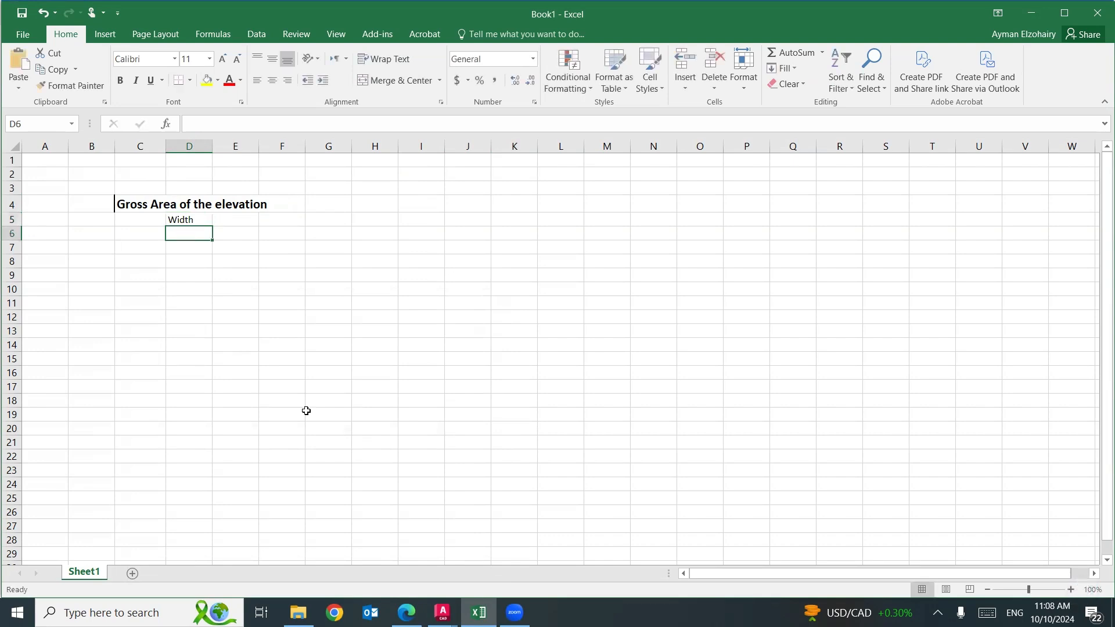
text(Hight)
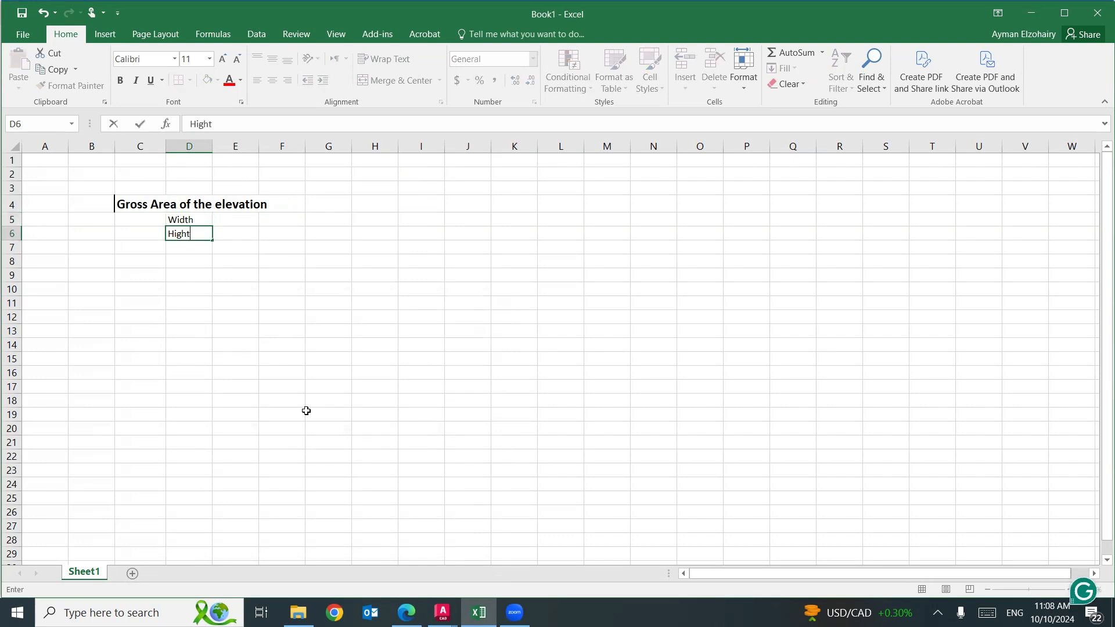
key(Return)
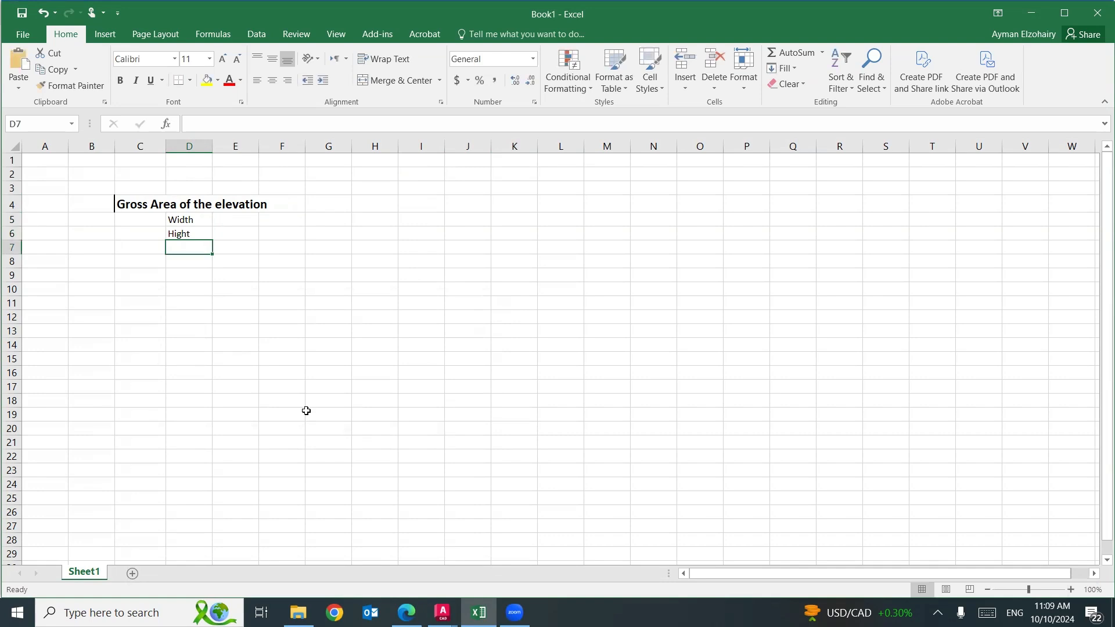
text(Gr)
text(oss area)
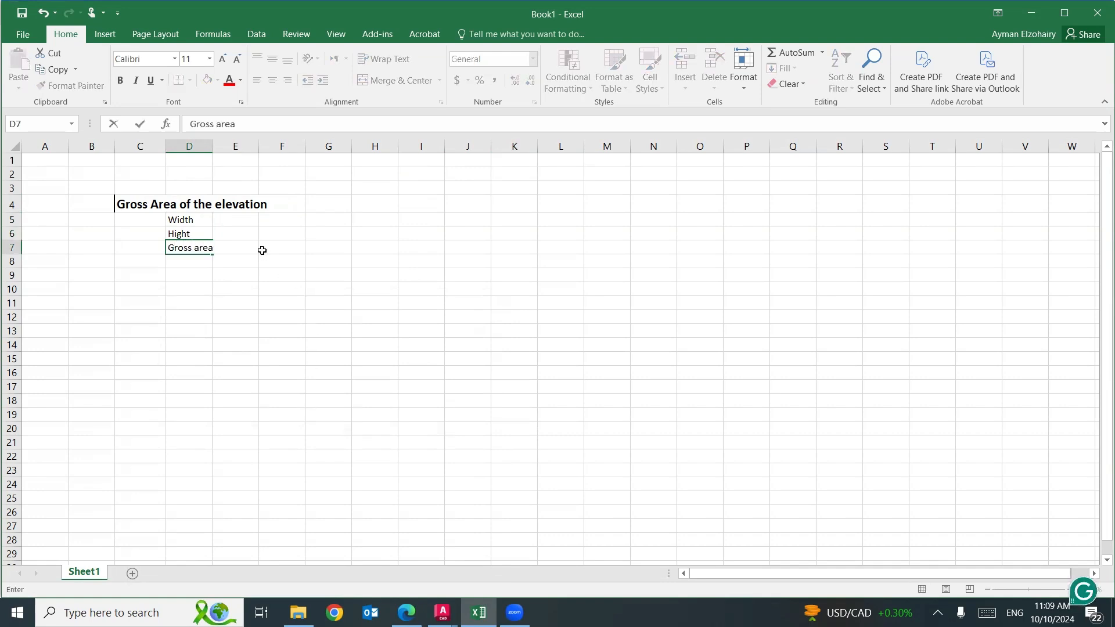
Look up the elevation's overall width dimension in AutoCAD and record it in Excel as 50.45 in E5 with "ft." in F5.
click(246, 222)
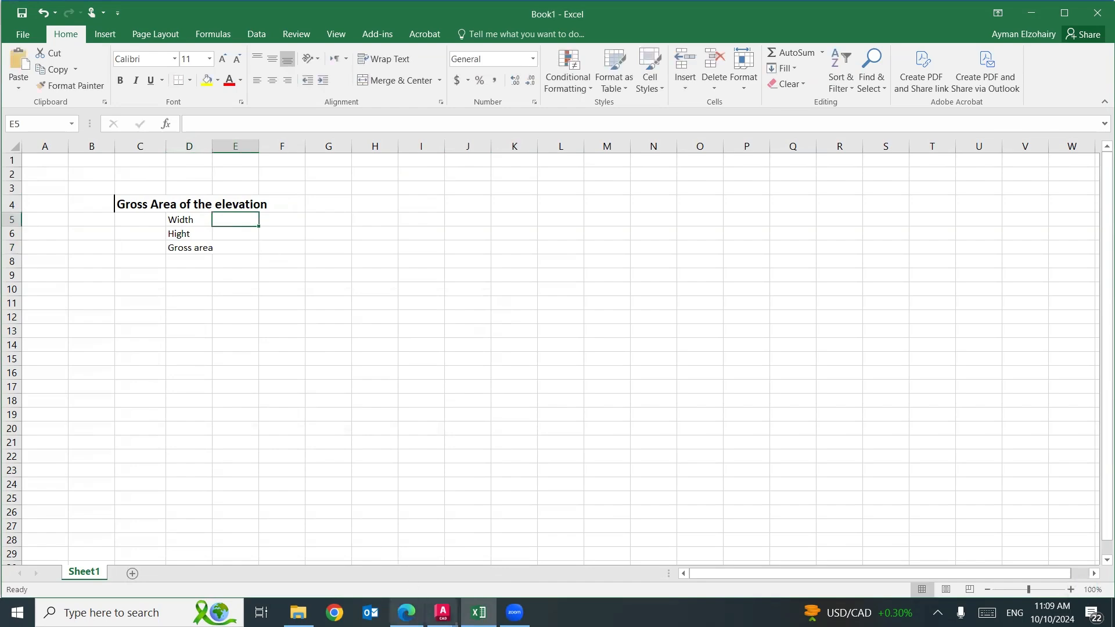
mouse_move(443, 613)
click(399, 555)
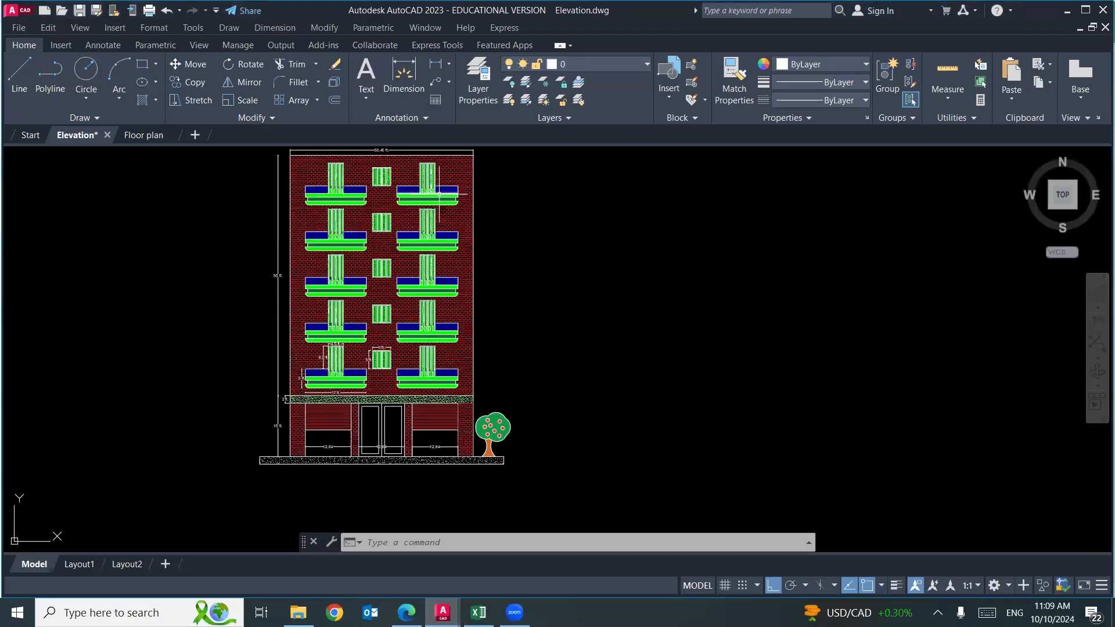
scroll(382, 169, up, 6)
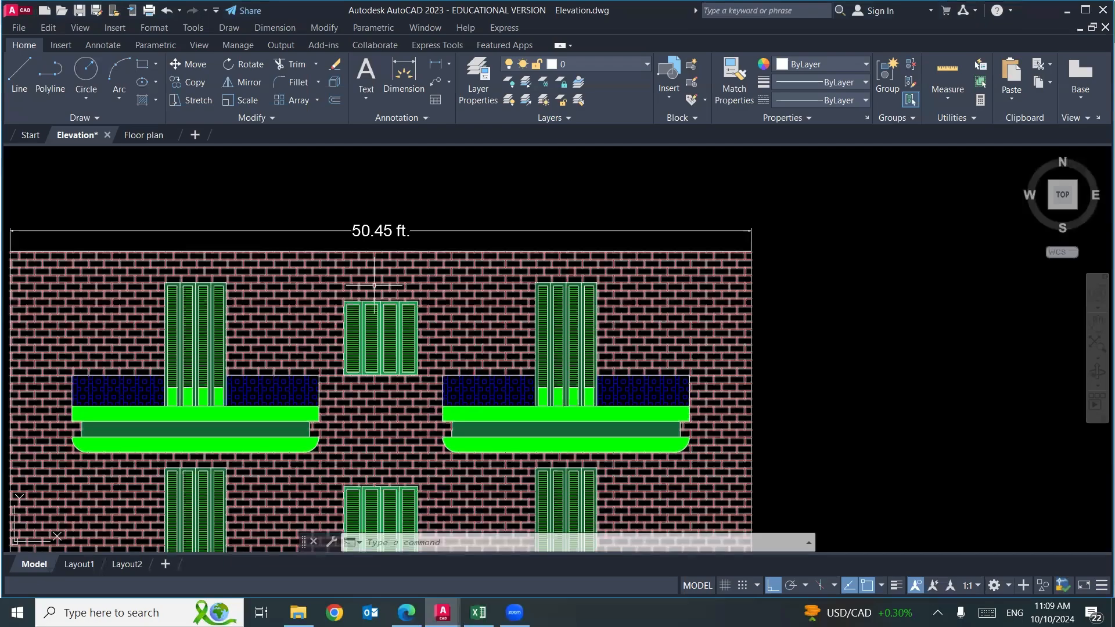
click(478, 613)
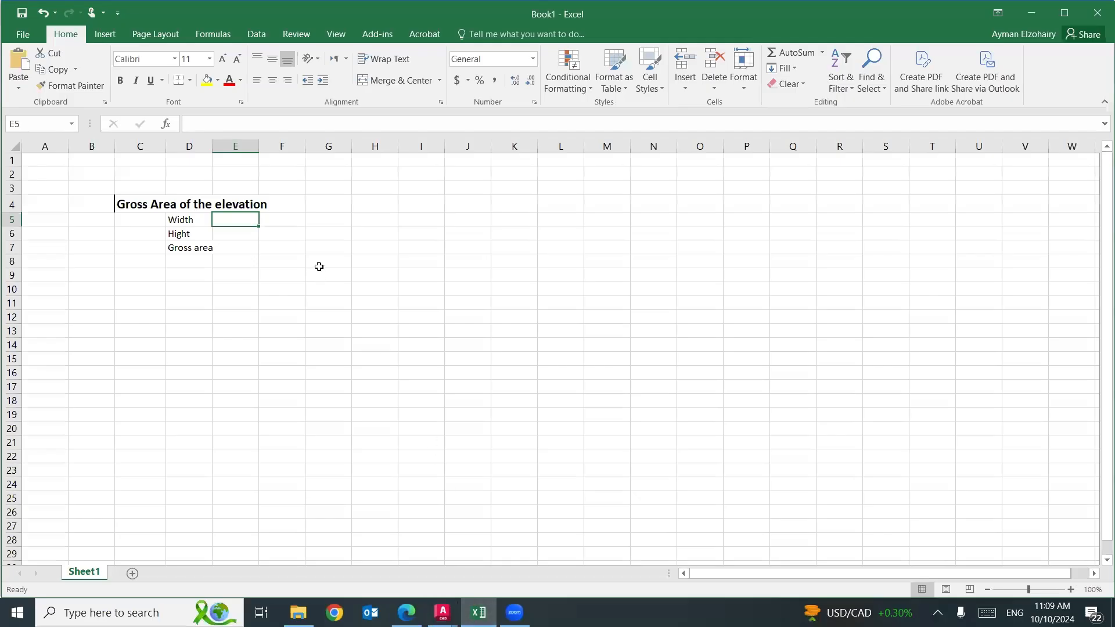
text(50.45)
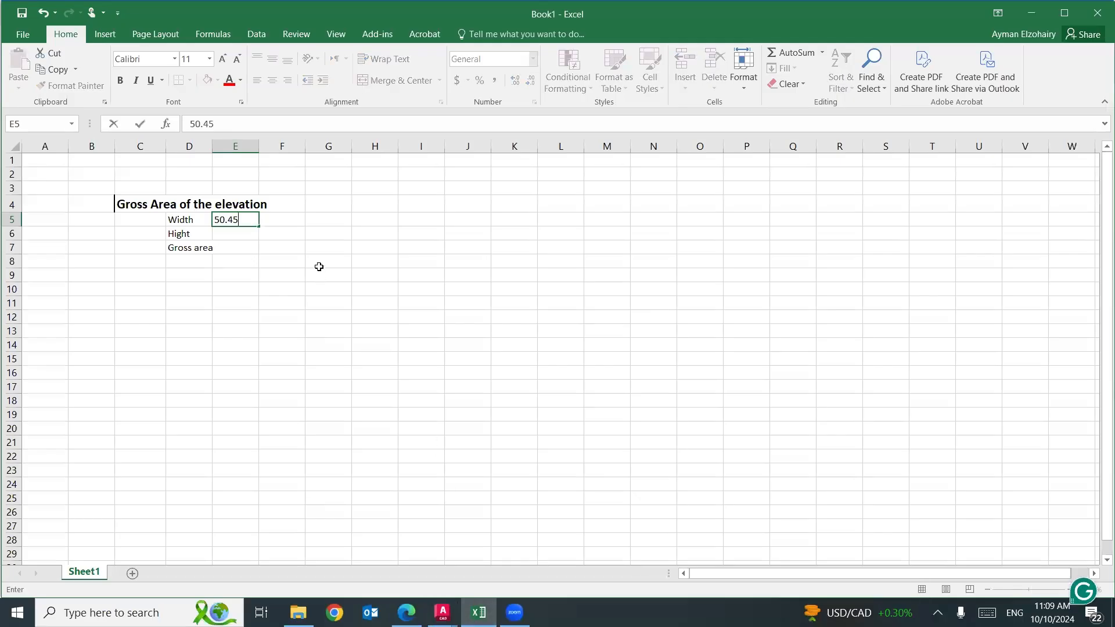
key(Tab)
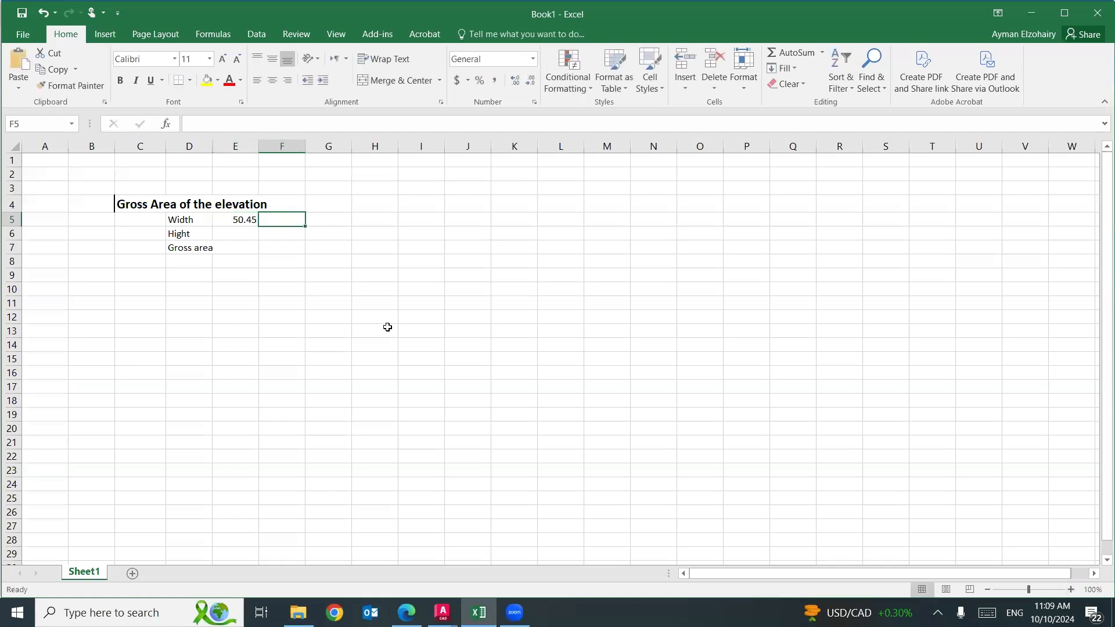
text(ft.)
key(Return)
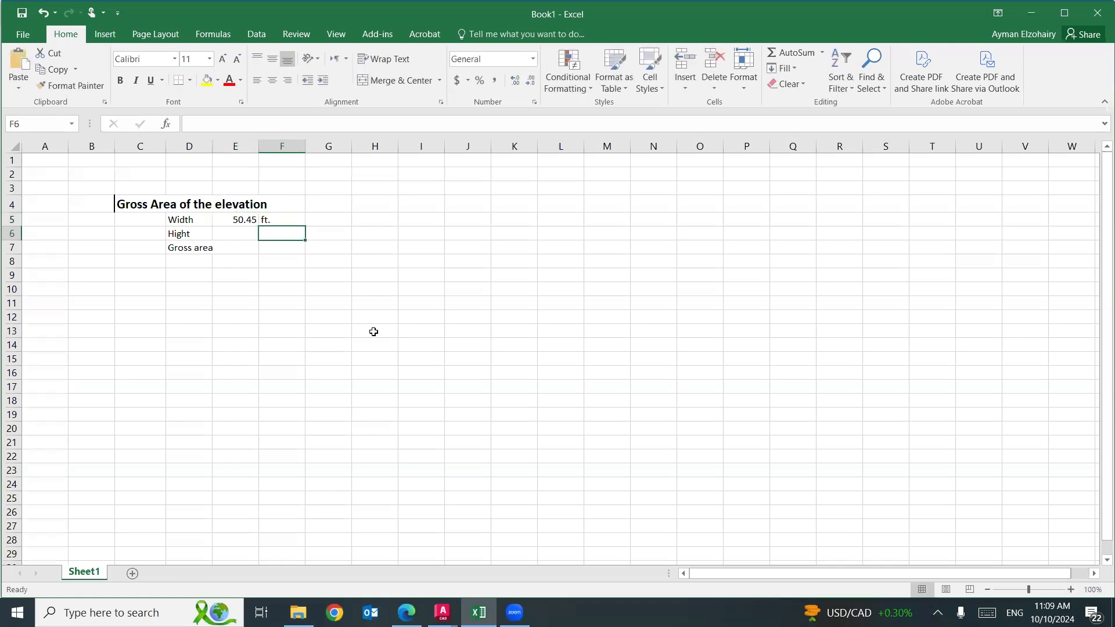
Switch to AutoCAD and examine the vertical dimensions beside the elevation to work out its total height.
click(240, 237)
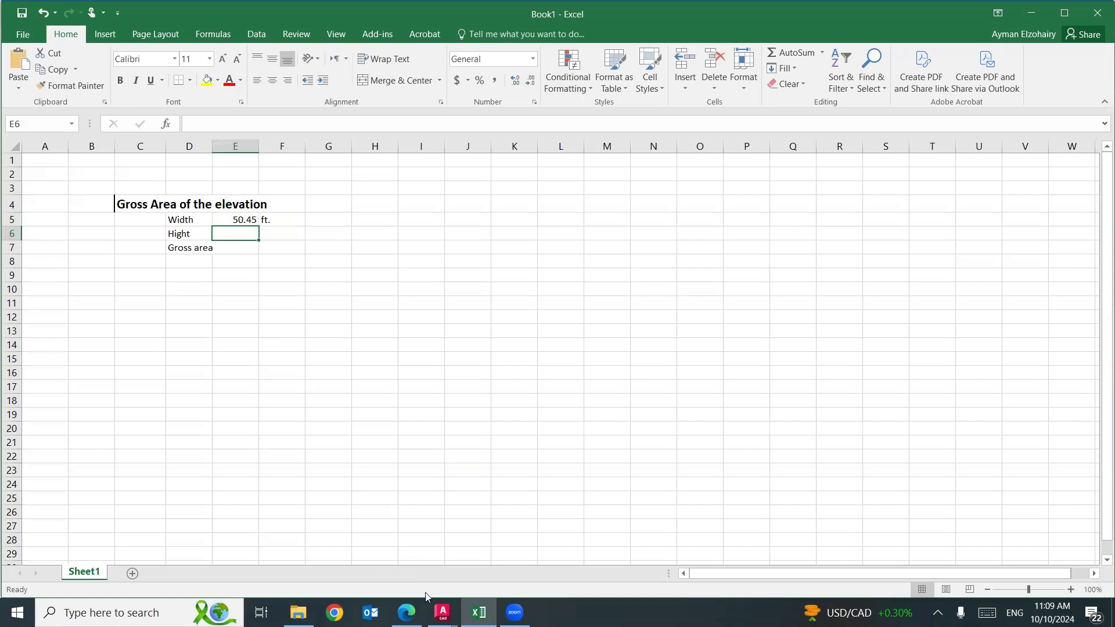
mouse_move(443, 611)
click(364, 510)
scroll(249, 218, down, 4)
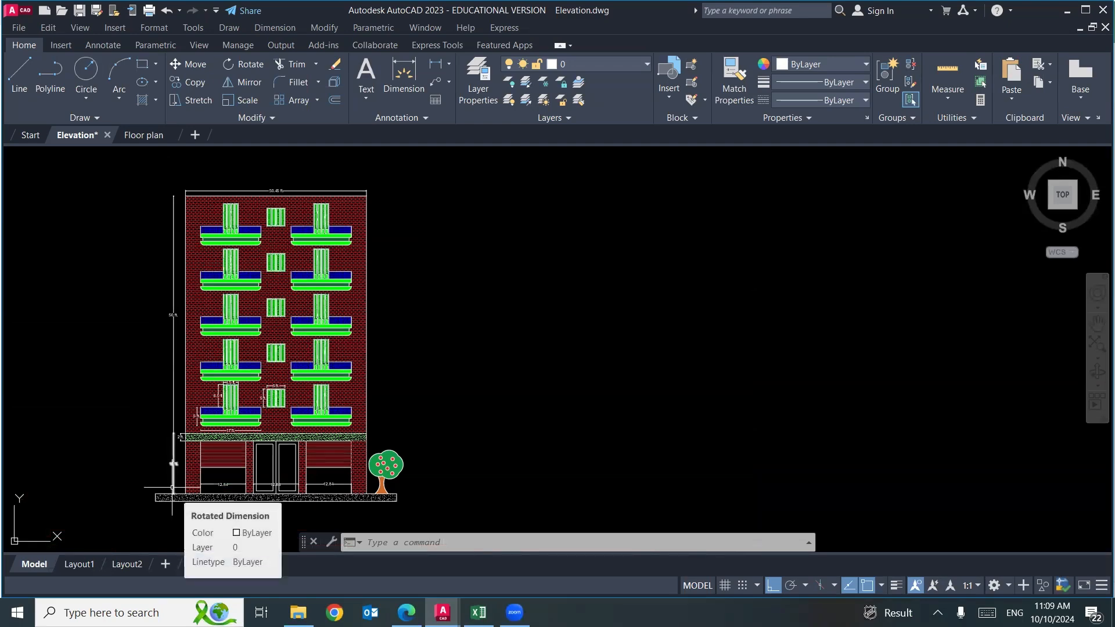
scroll(173, 314, up, 8)
scroll(172, 314, down, 6)
scroll(154, 389, up, 5)
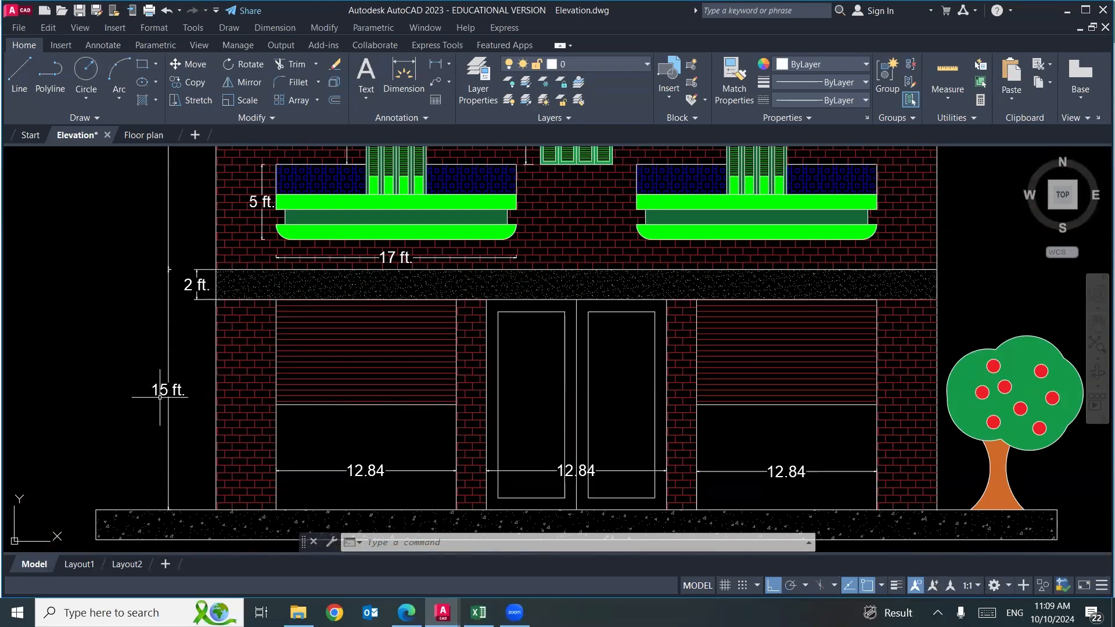
scroll(159, 397, down, 5)
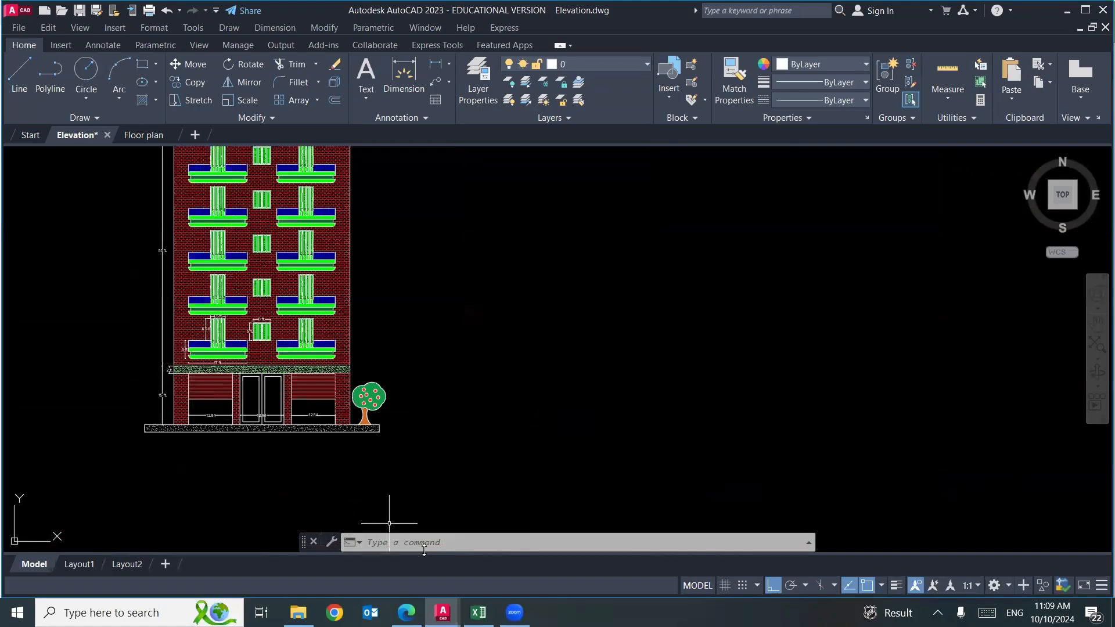
Return to Excel and enter 65 in E6 as the height, with "ft." in F6.
click(478, 612)
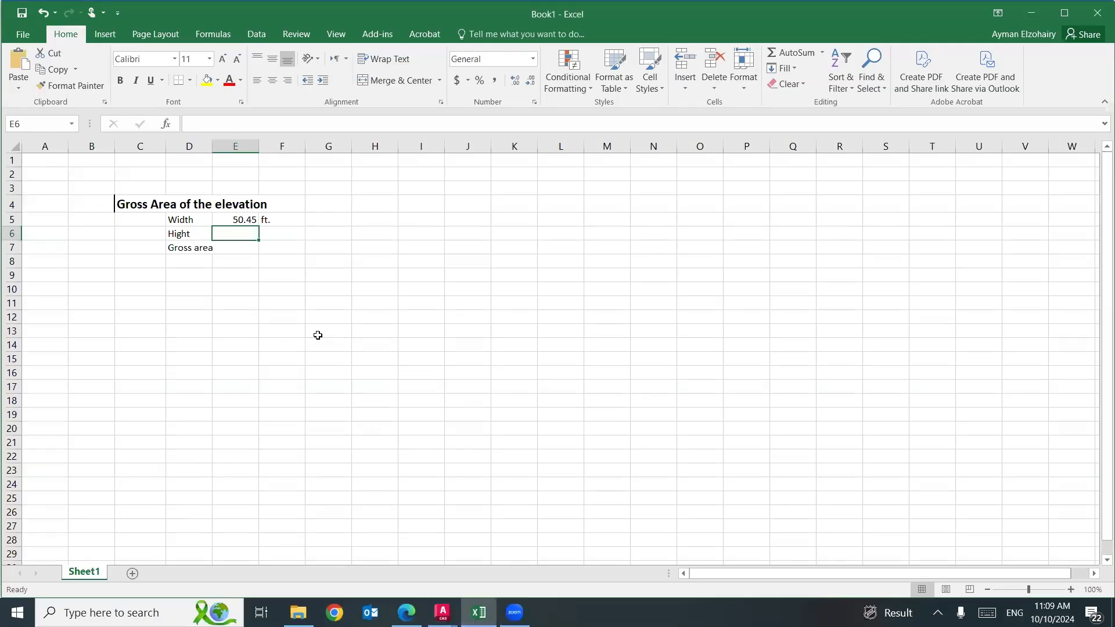
text(65)
key(Tab)
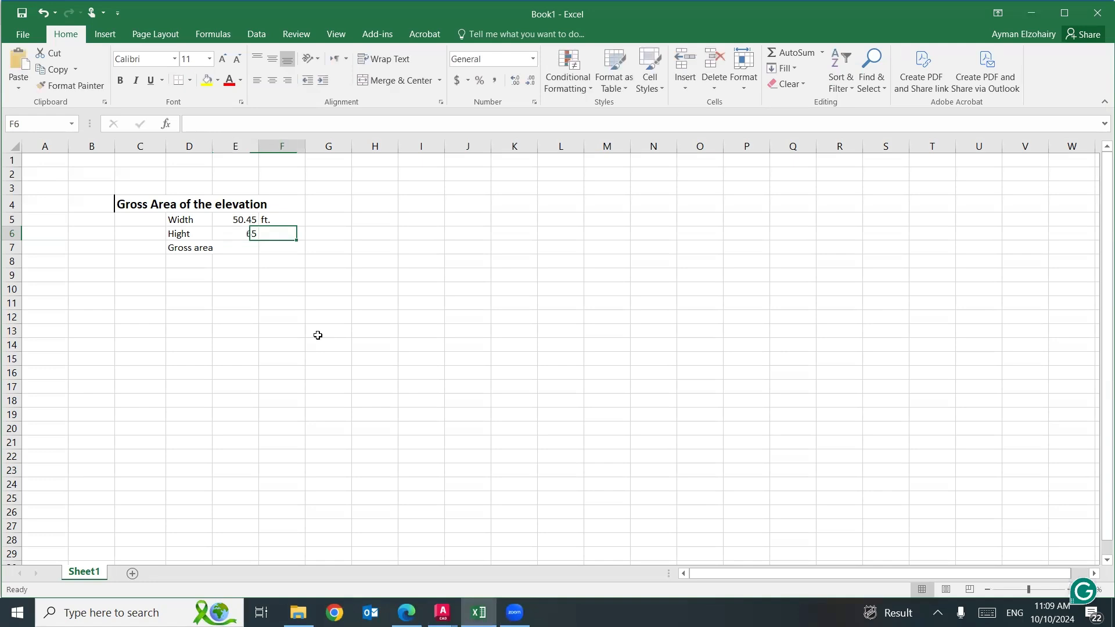
text(ft.)
key(Down)
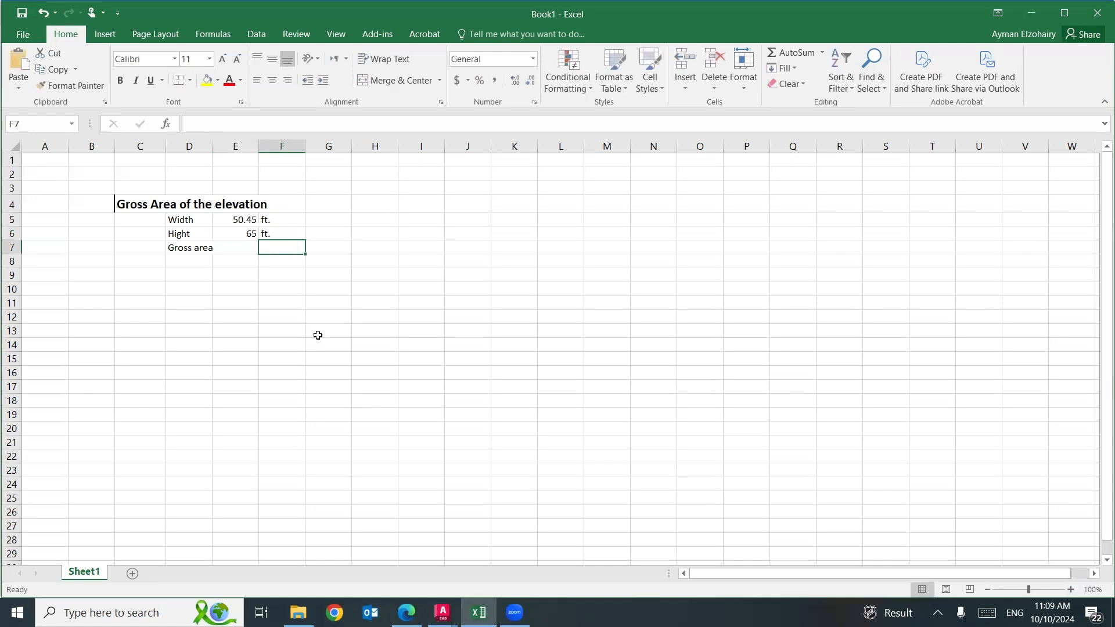
Widen column D to fit its labels and calculate the gross area in E7 with the formula =E5*E6.
click(243, 245)
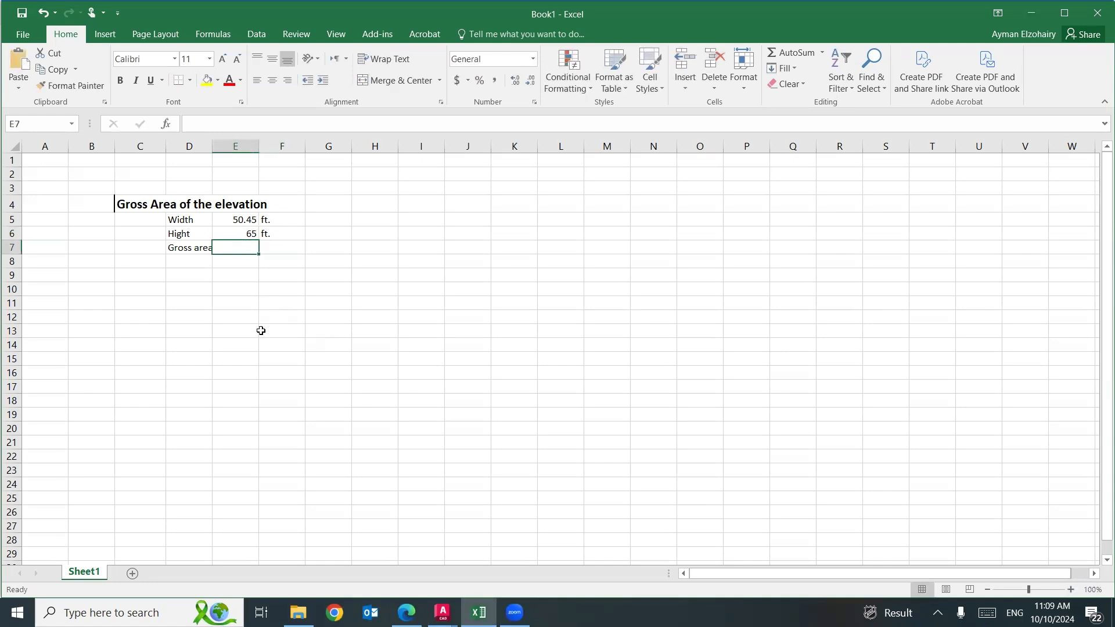
double_click(212, 148)
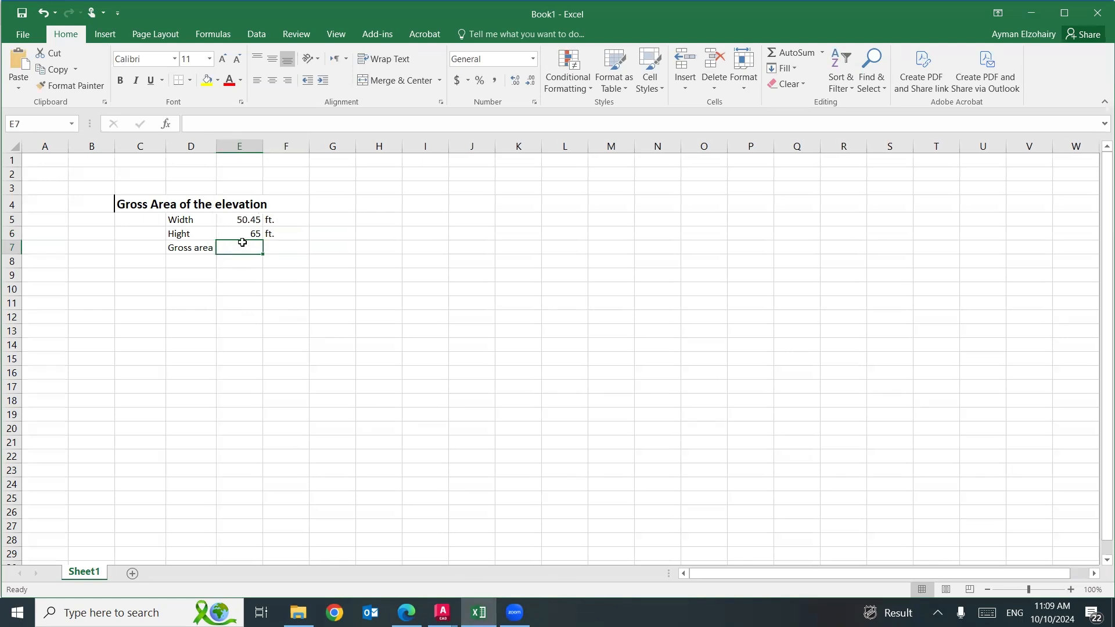
text(=)
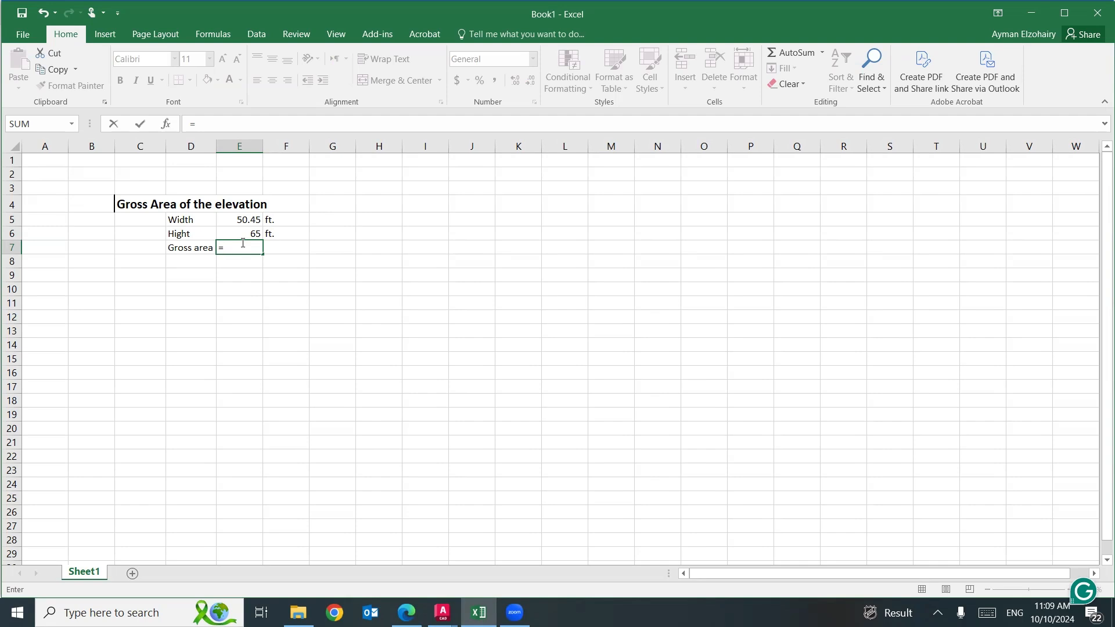
click(237, 222)
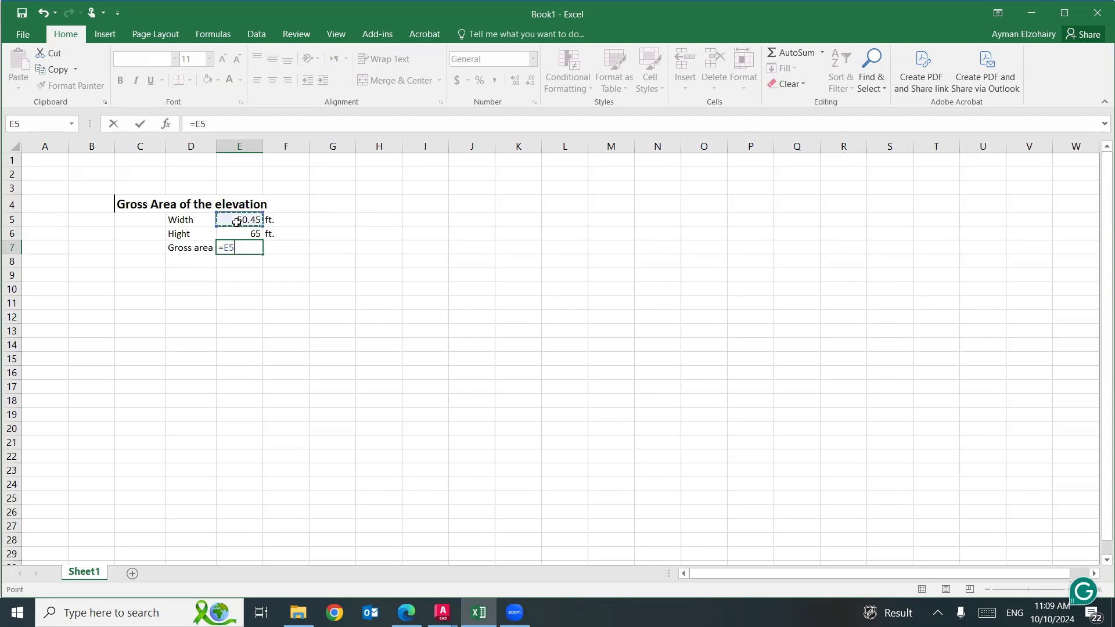
text(*)
click(236, 231)
key(Return)
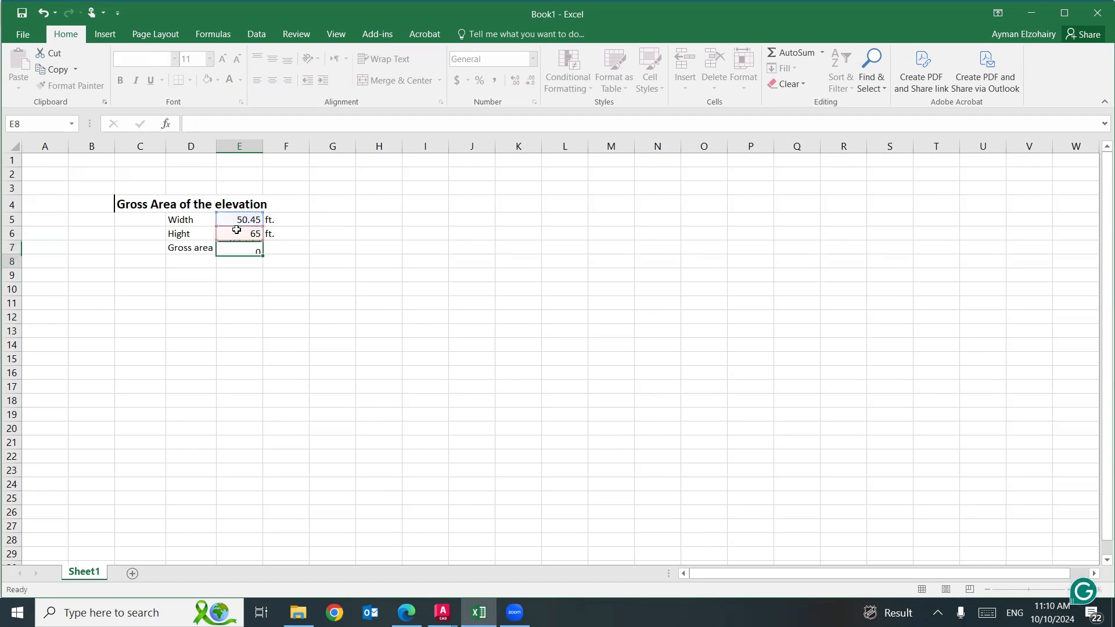
Enter "Sq. ft." in F7 as the unit of the gross area.
click(281, 246)
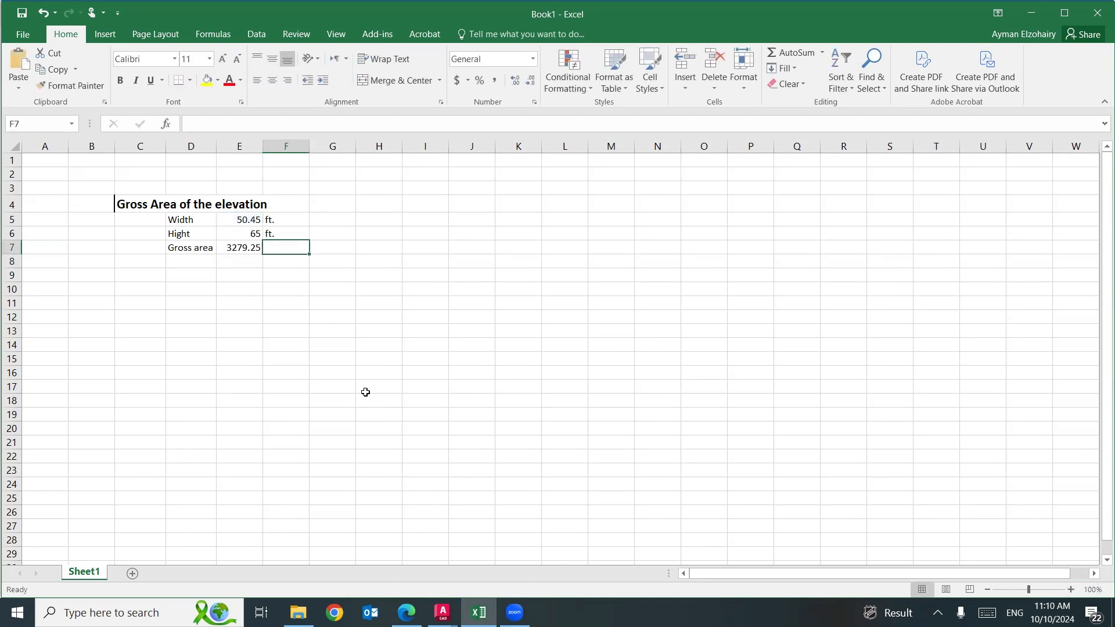
text(ft.2)
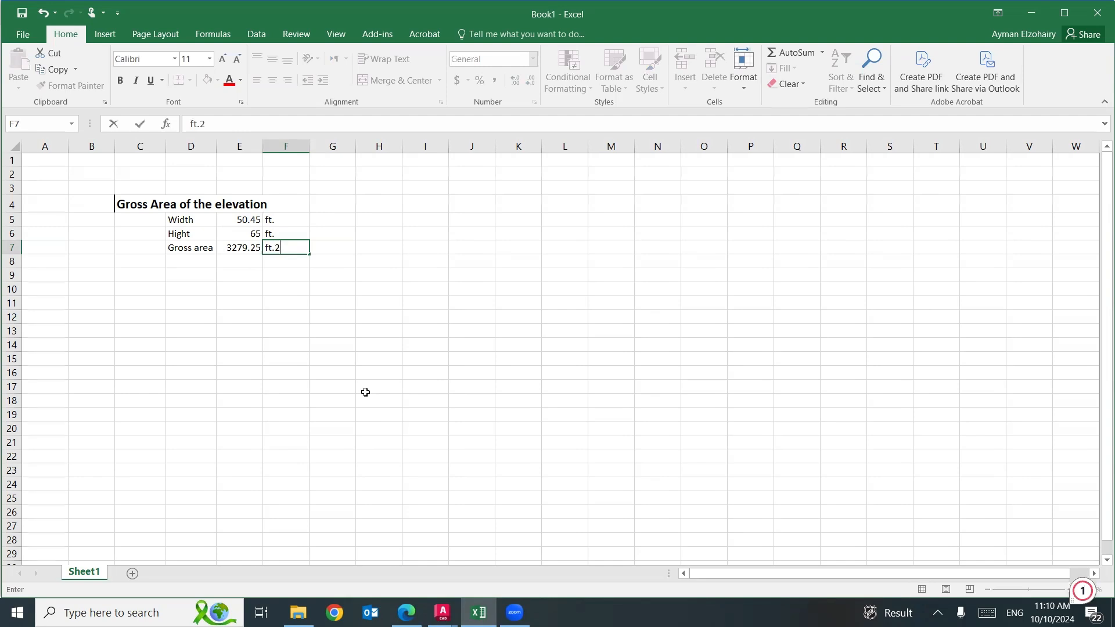
drag(292, 248, 266, 248)
text(S)
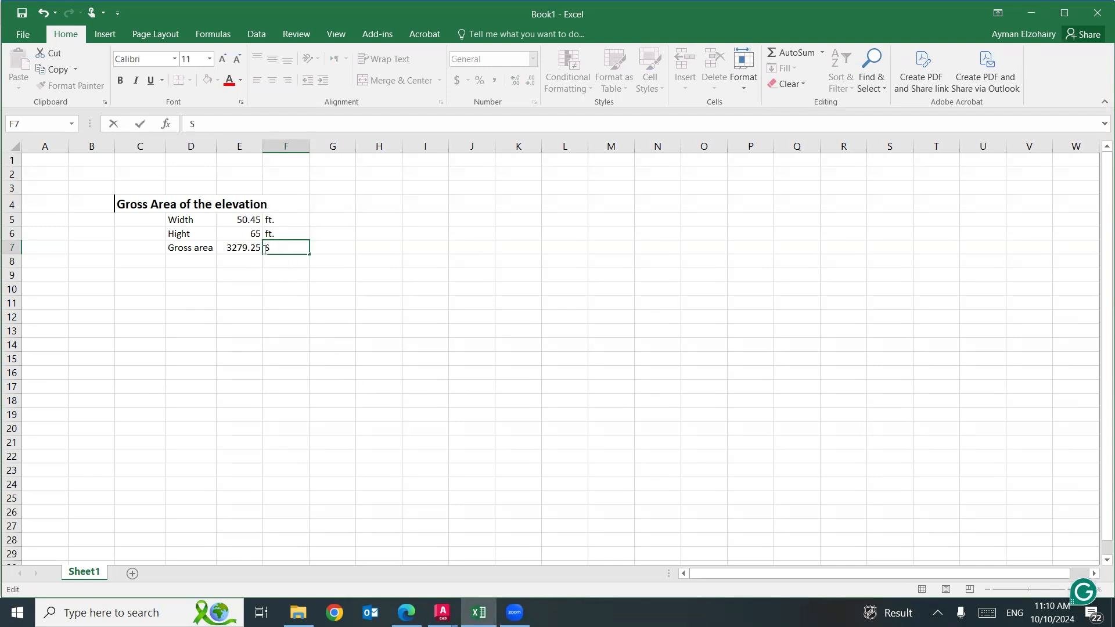
text(q. ft.)
click(366, 321)
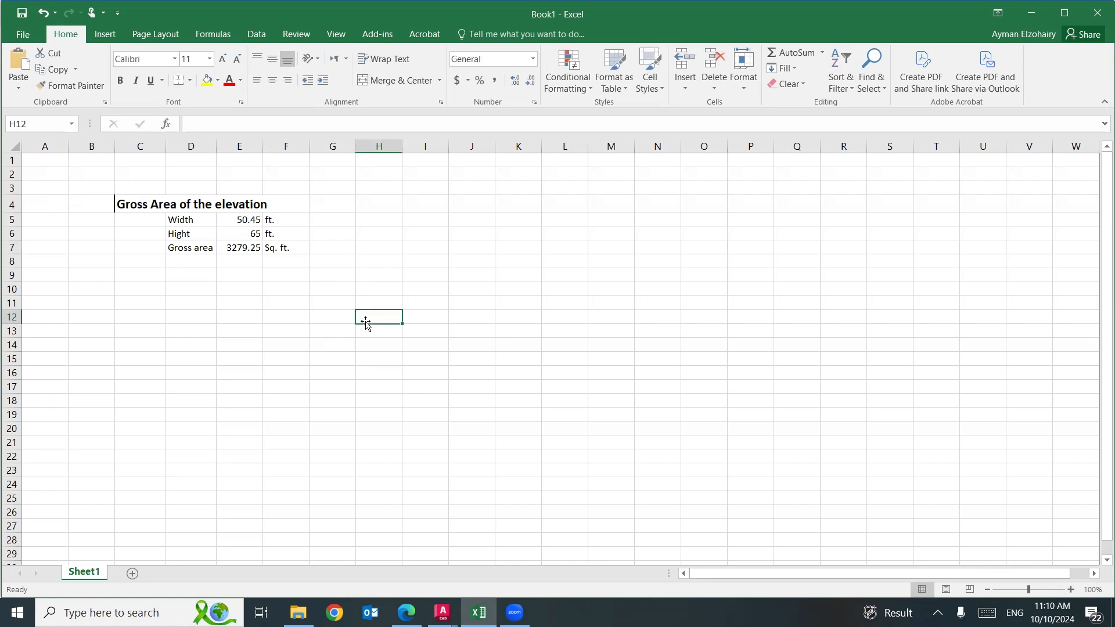
click(406, 612)
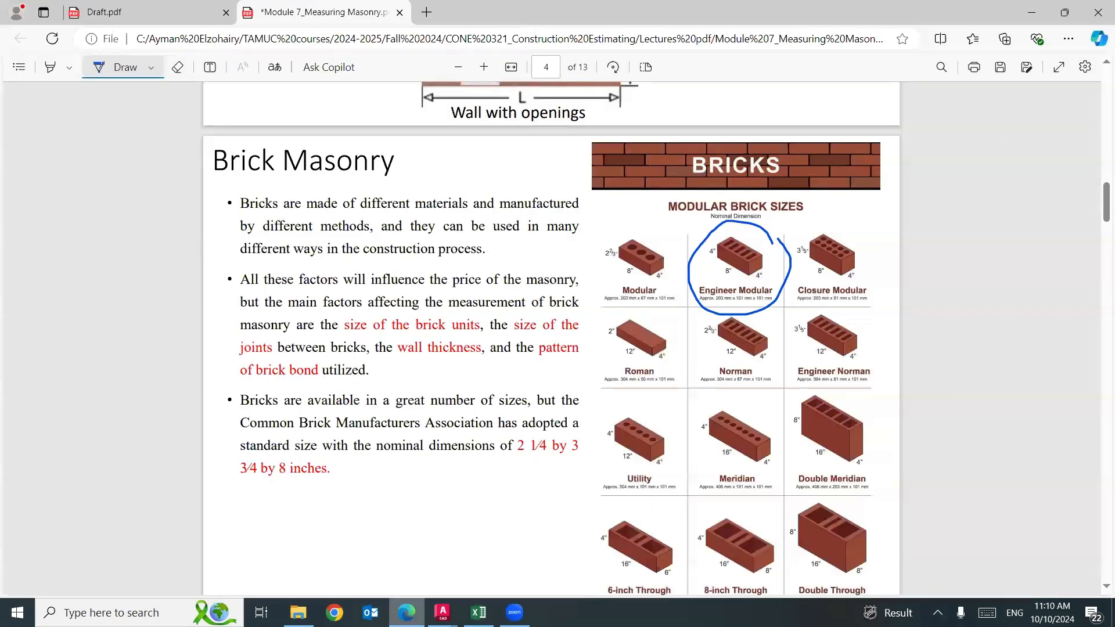
mouse_move(442, 612)
click(406, 546)
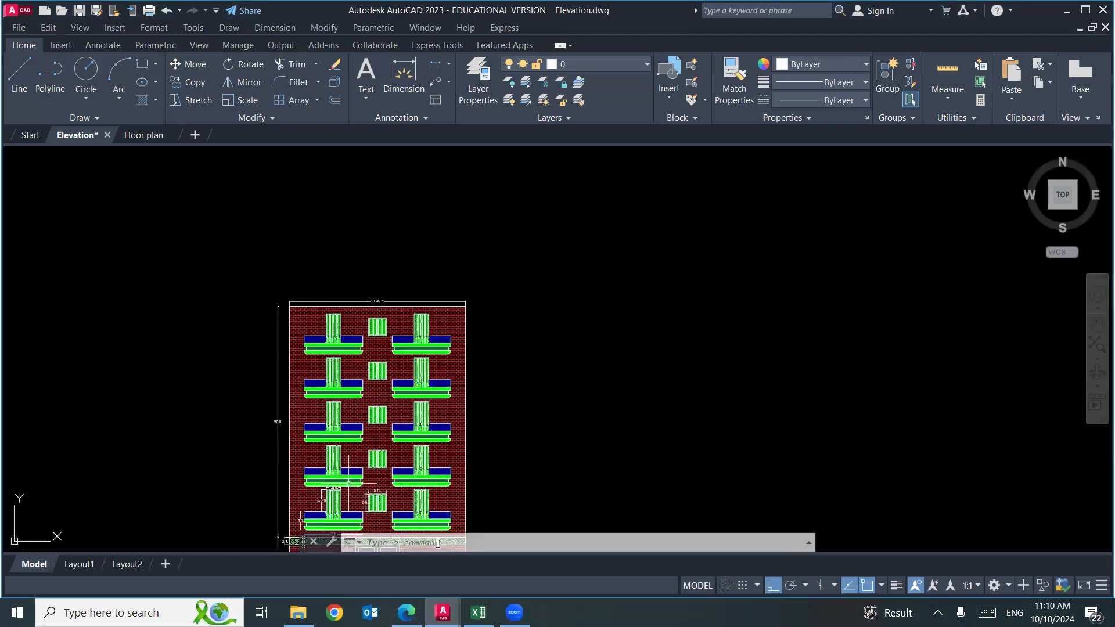
click(478, 613)
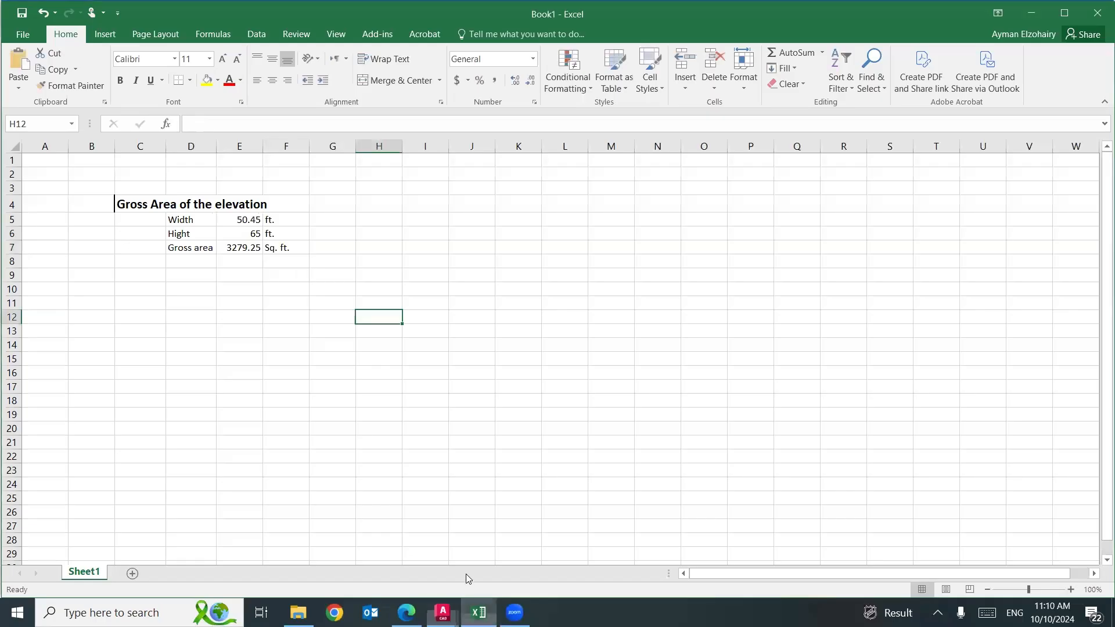
click(231, 221)
click(235, 232)
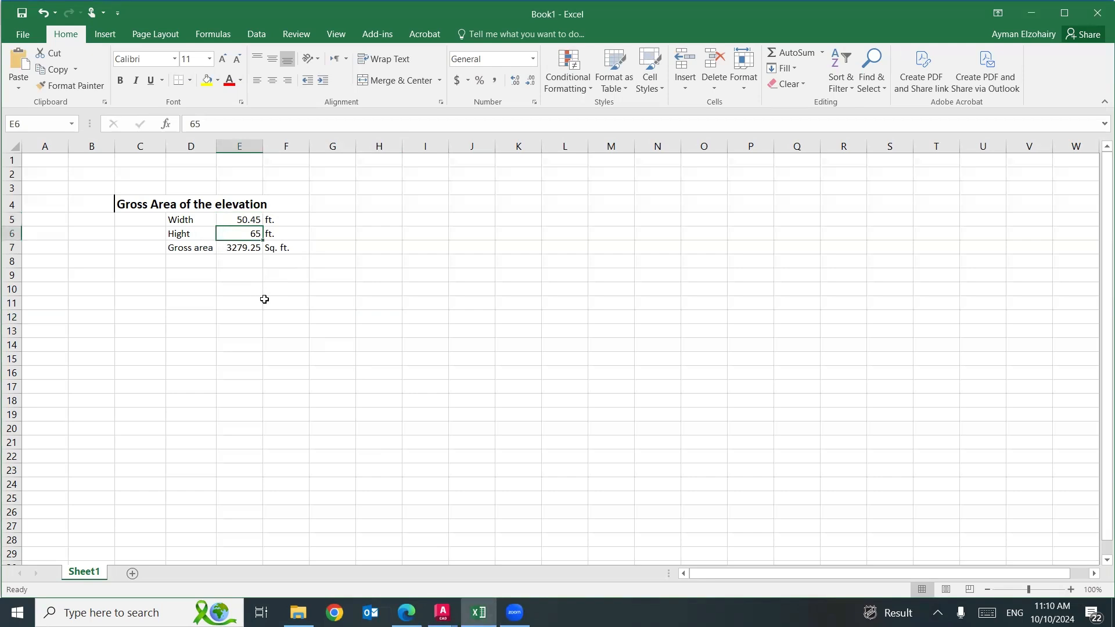
Copy the formatting of the "Gross Area of the elevation" heading to C9:F9 and enter the heading "Openings" there.
click(134, 201)
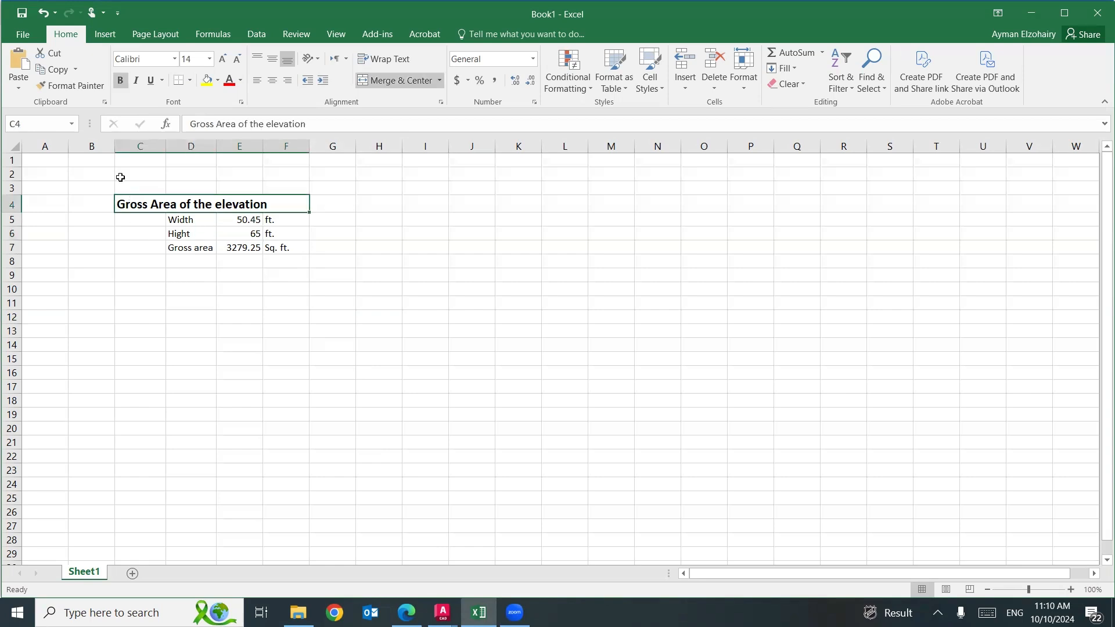
click(71, 85)
drag(128, 277, 291, 277)
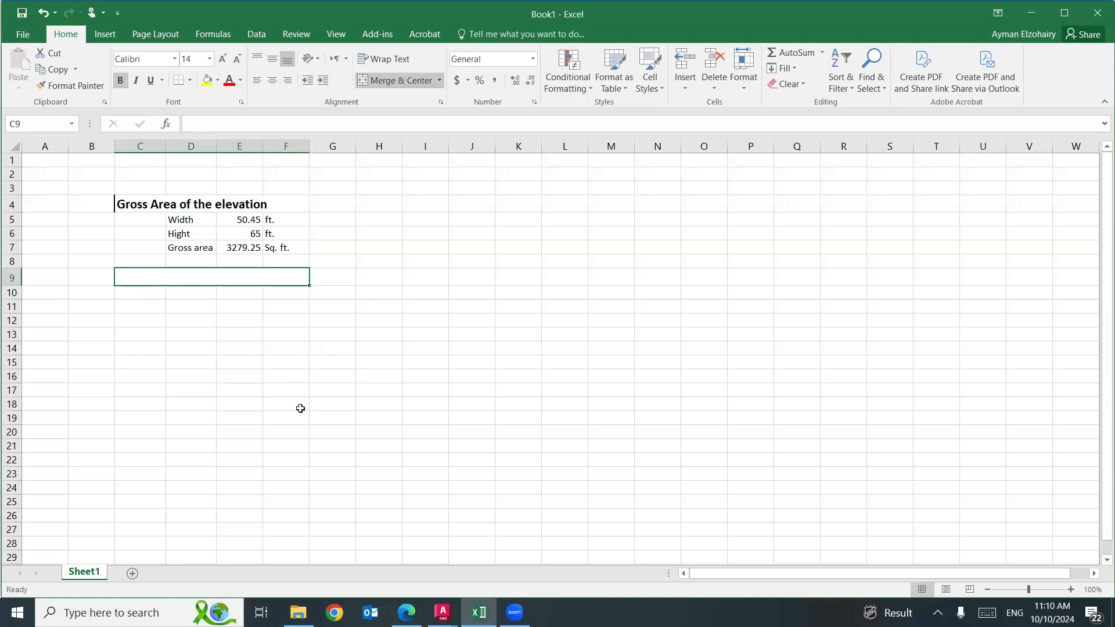
text(Openings)
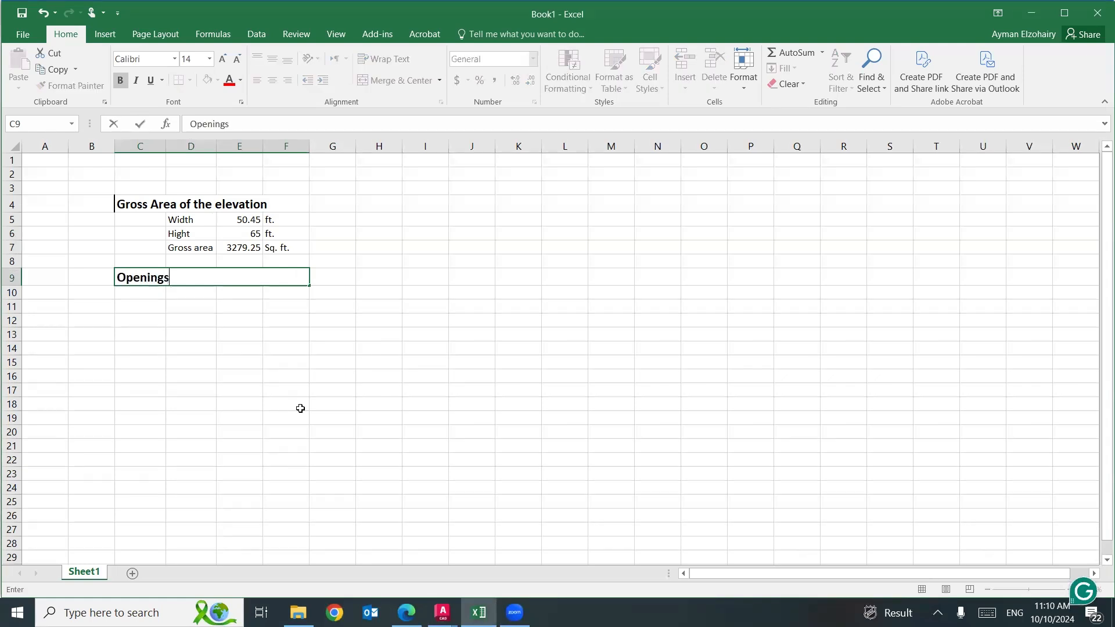
click(306, 414)
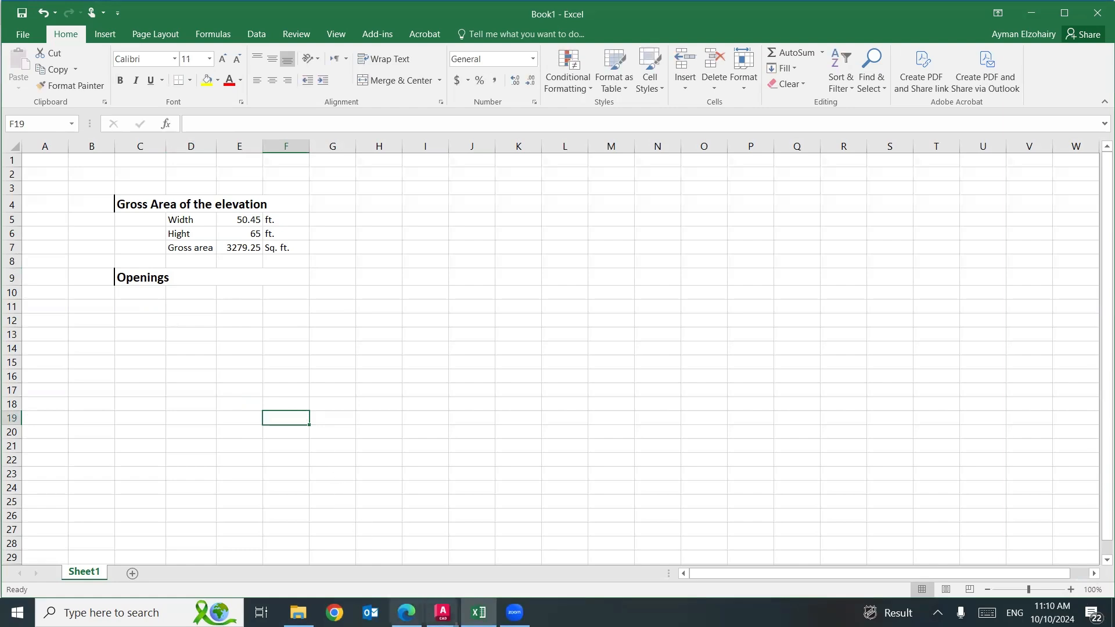
Switch to AutoCAD and examine the elevation's openings, focusing on the dimensioned ground-floor doors.
mouse_move(442, 612)
click(419, 592)
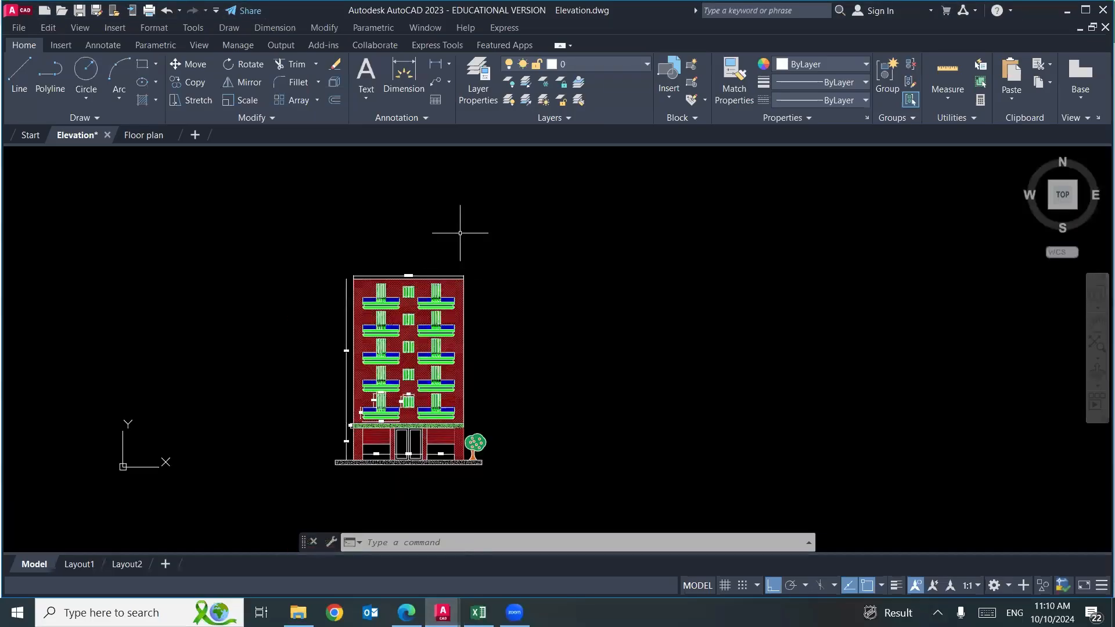
scroll(474, 348, up, 3)
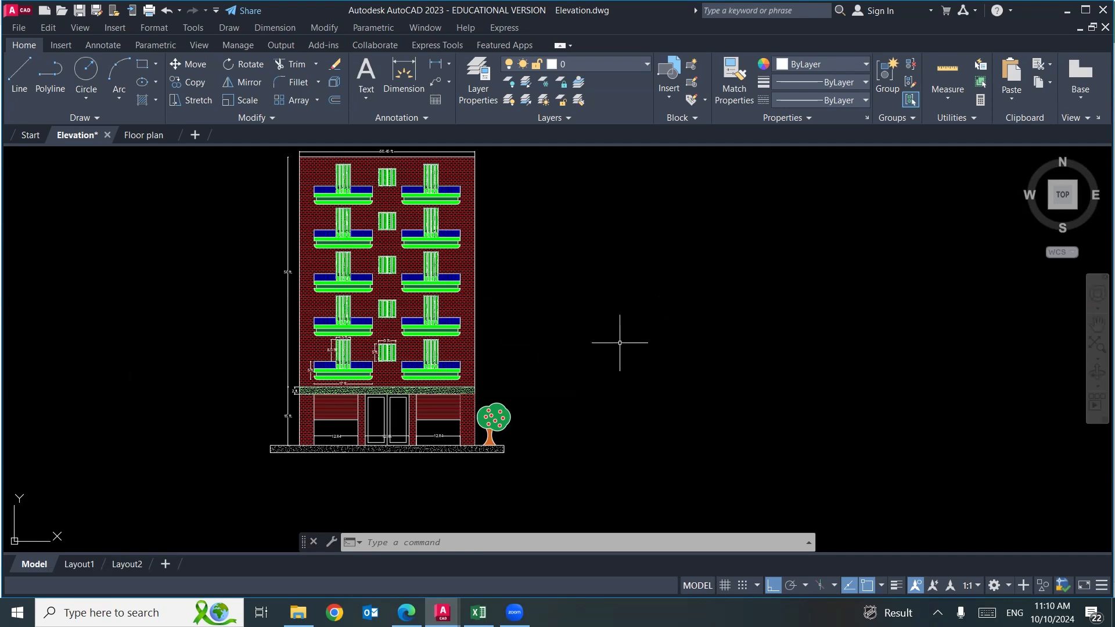
scroll(339, 401, up, 3)
scroll(343, 399, up, 3)
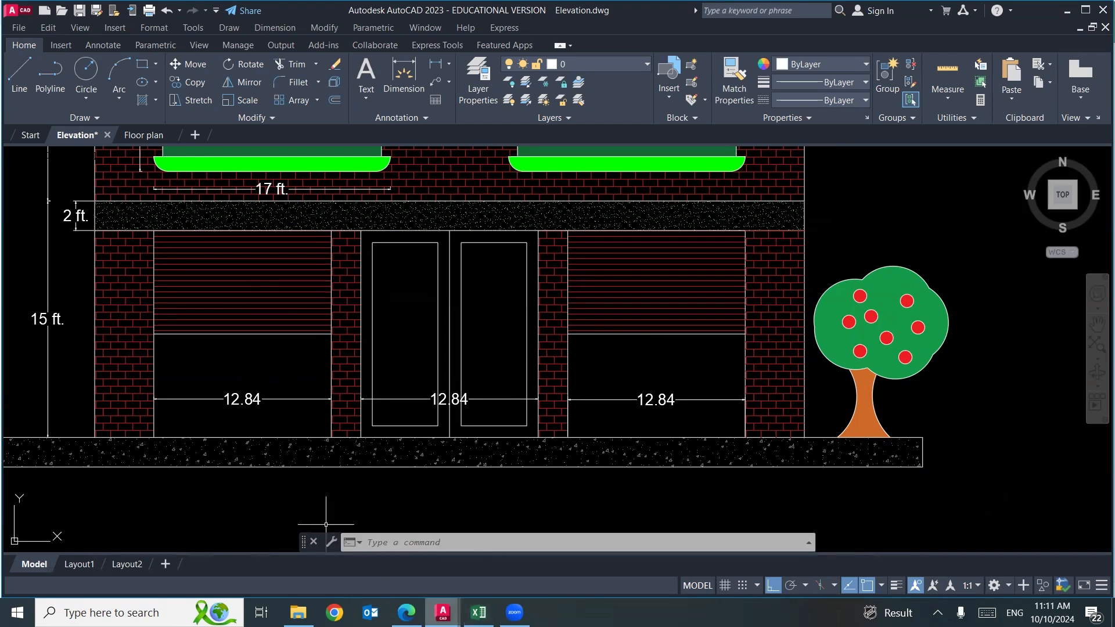
click(442, 611)
Return to Excel and place the label "Doors" in D10, directly under the Openings heading.
click(479, 612)
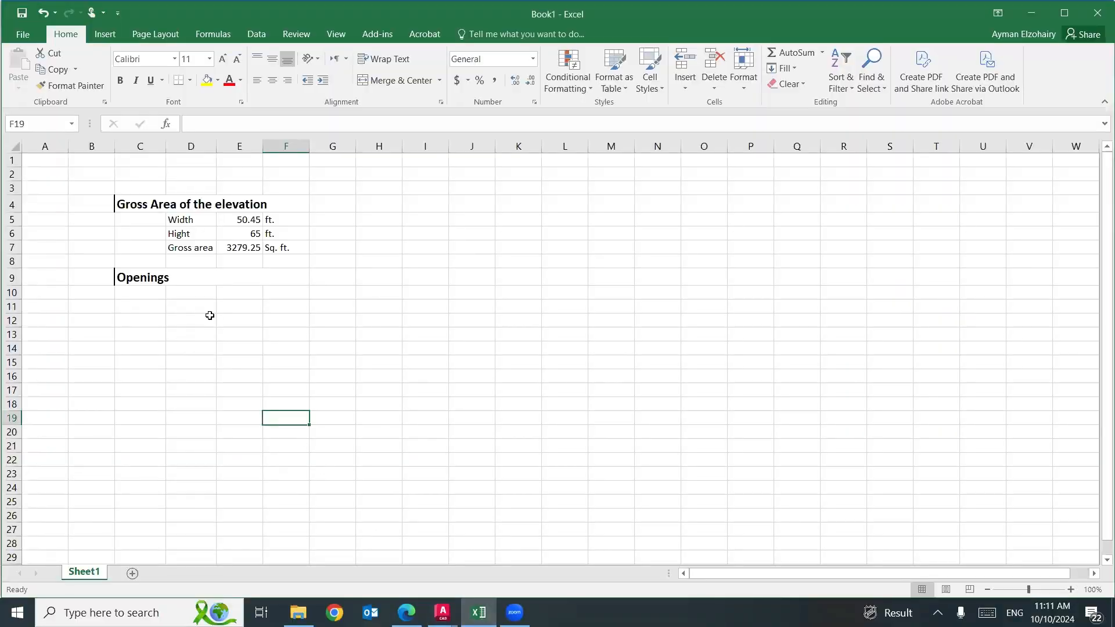
click(146, 310)
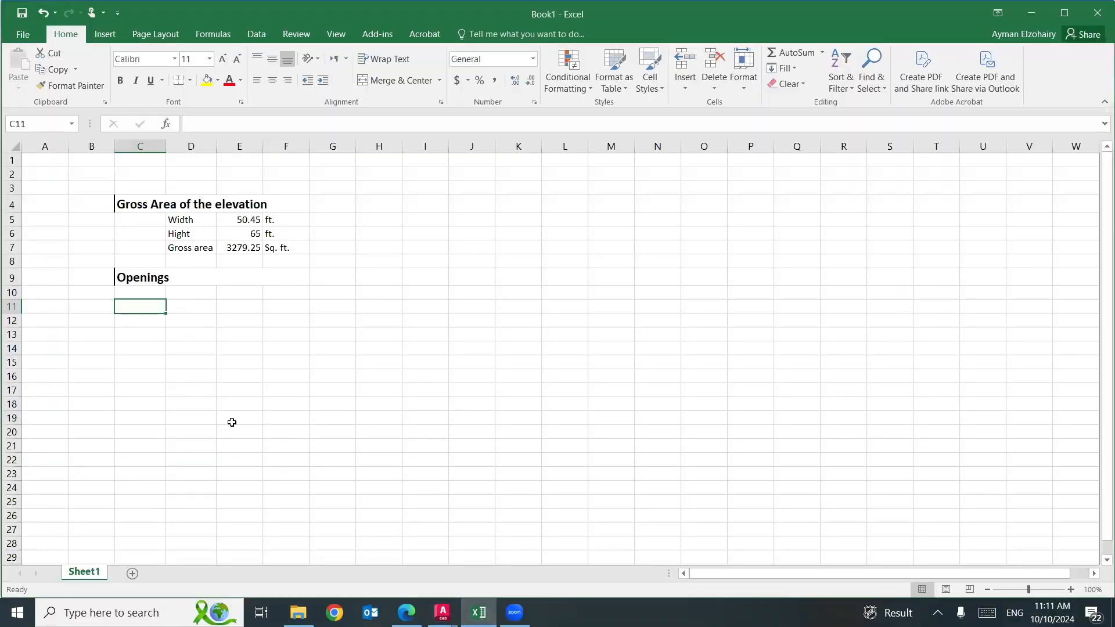
click(197, 304)
text(Doors)
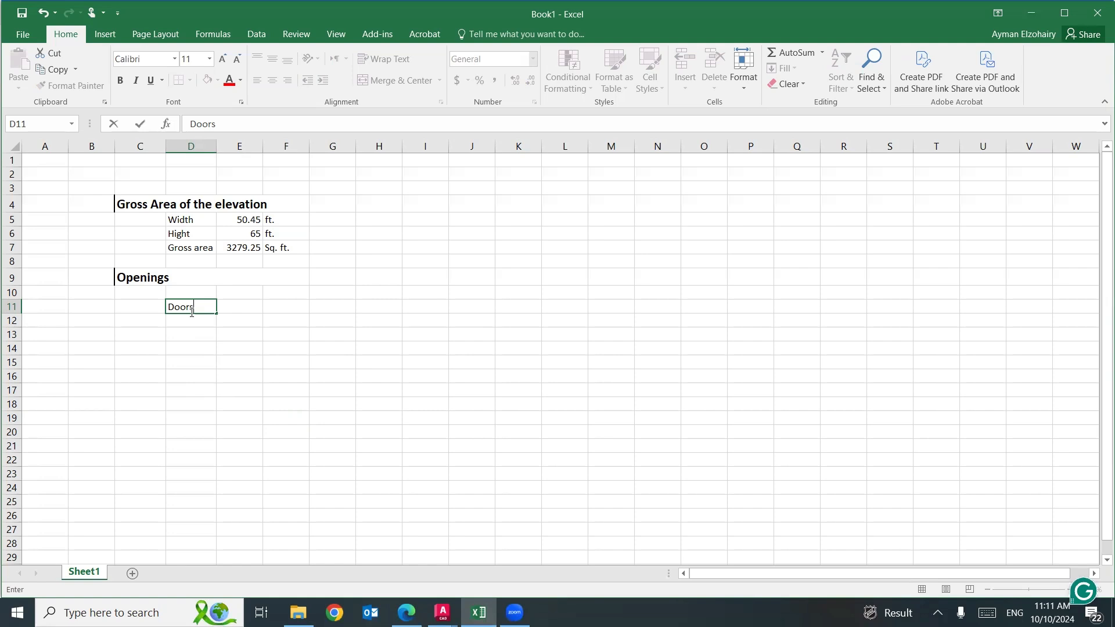
click(210, 296)
click(198, 304)
drag(196, 302, 197, 291)
Enter the column headers "L", "W" and "Number" in E10, F10 and G10.
key(Right)
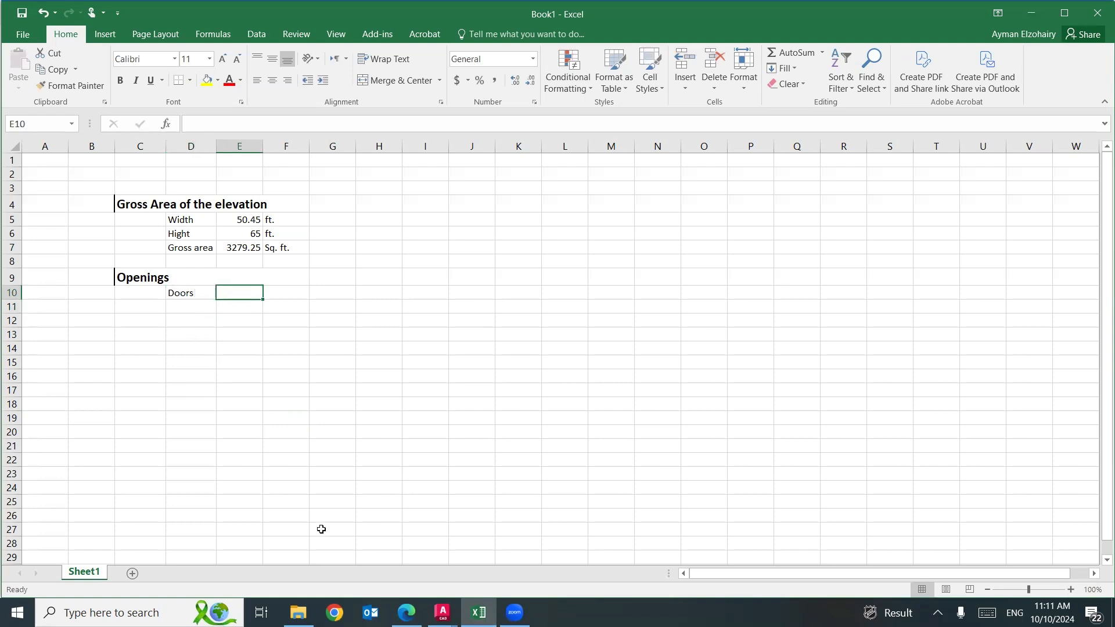
text(L)
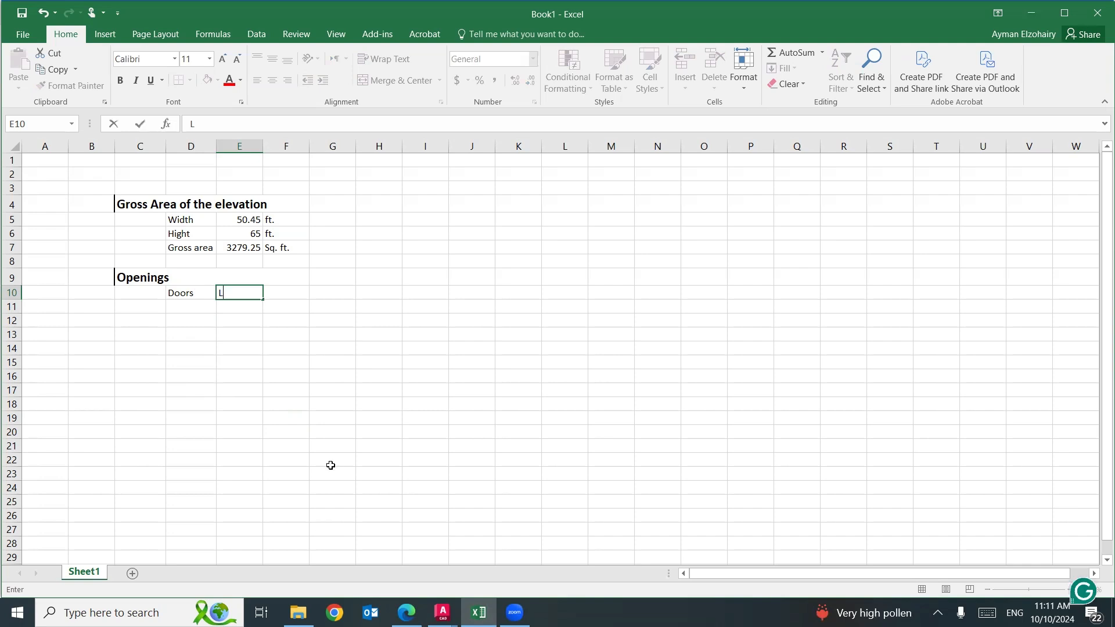
click(287, 291)
text(W)
key(Tab)
text(Number)
click(256, 389)
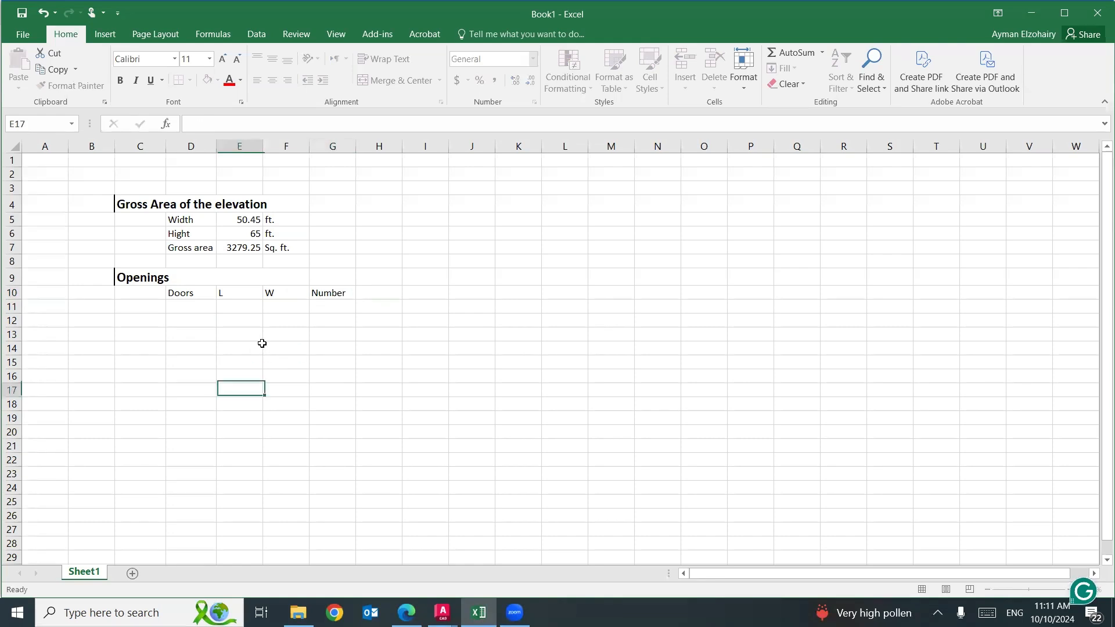
Look up the ground-floor door width in AutoCAD, record 12.84 in E11 in Excel, and change the F10 header to "H".
click(251, 308)
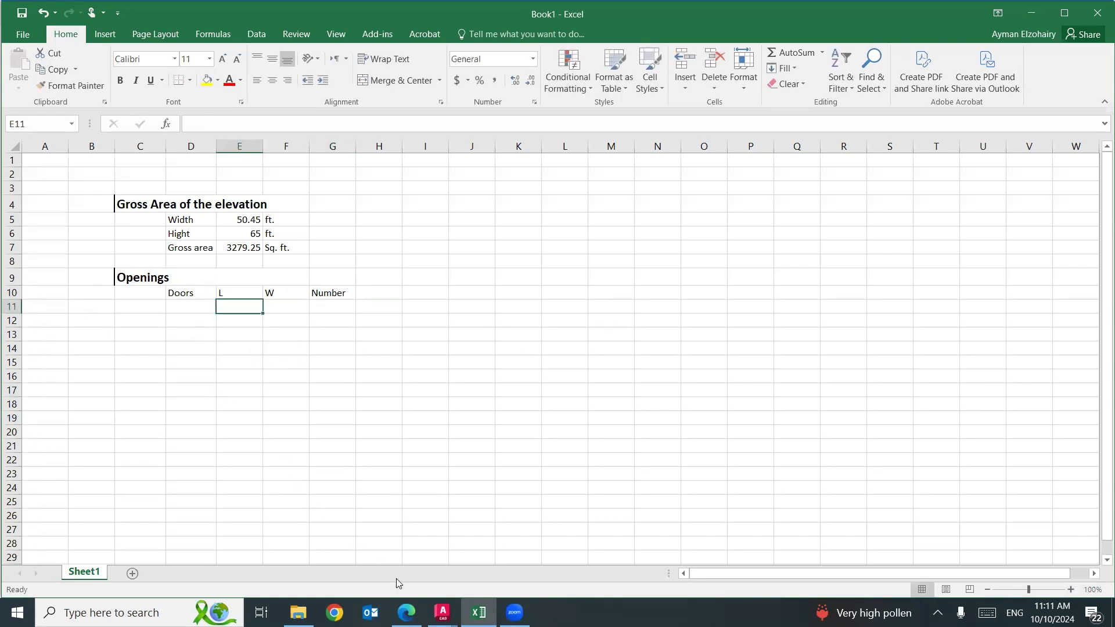
mouse_move(442, 613)
click(389, 562)
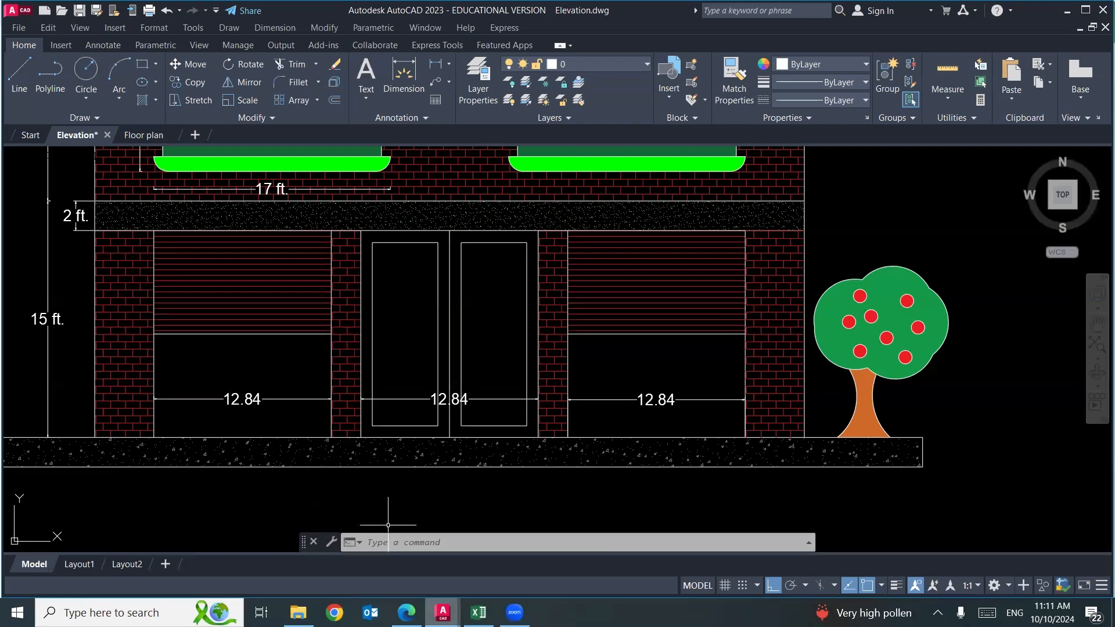
key(alt+Tab)
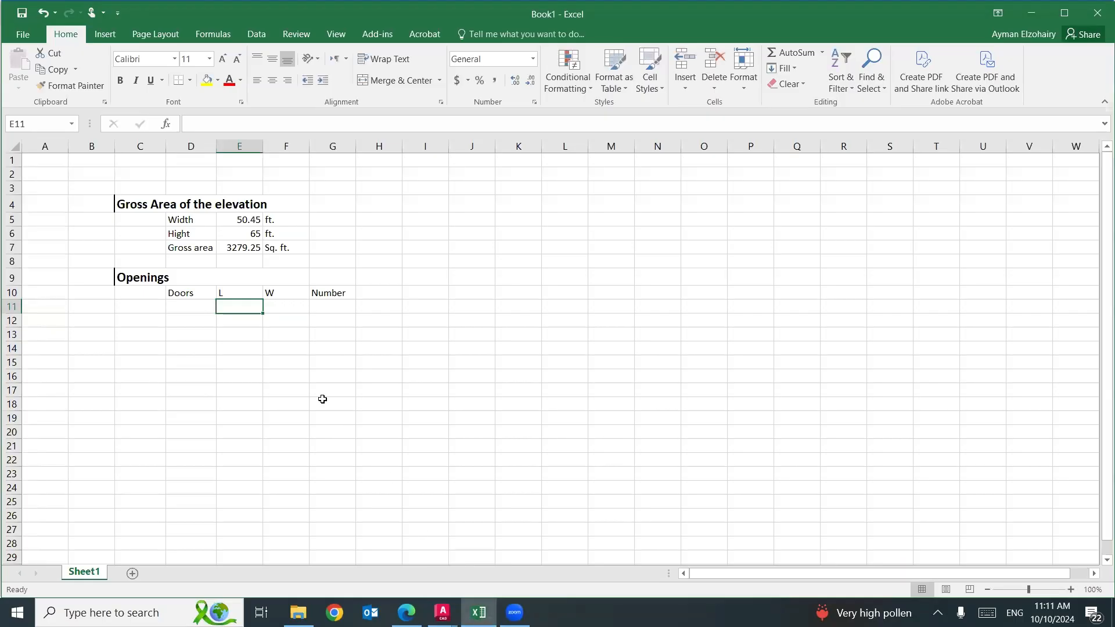
text(12.84)
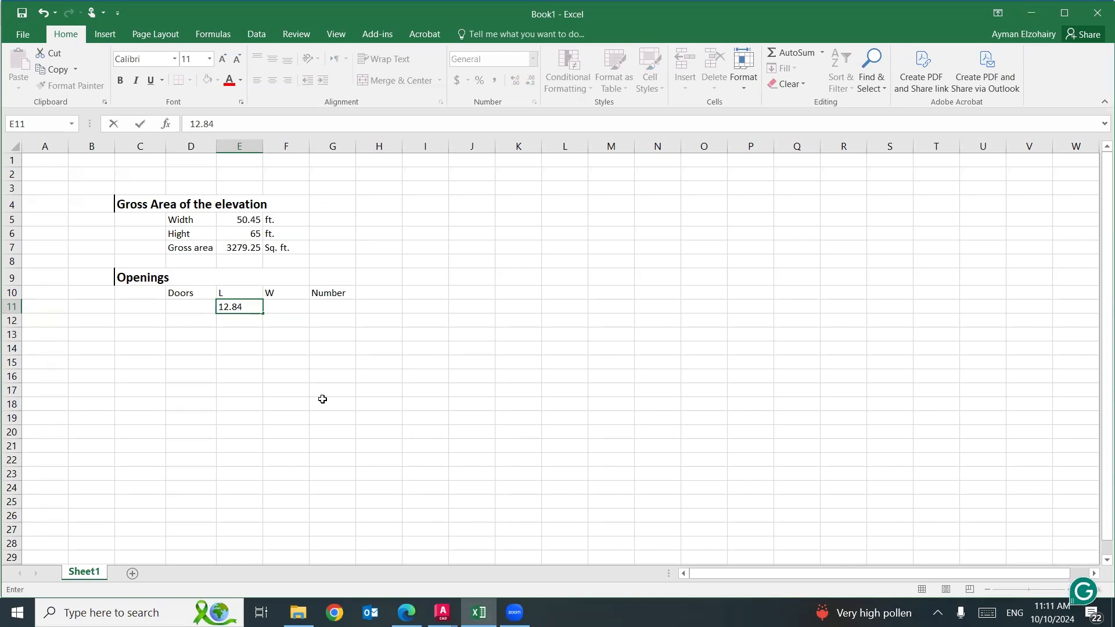
click(280, 290)
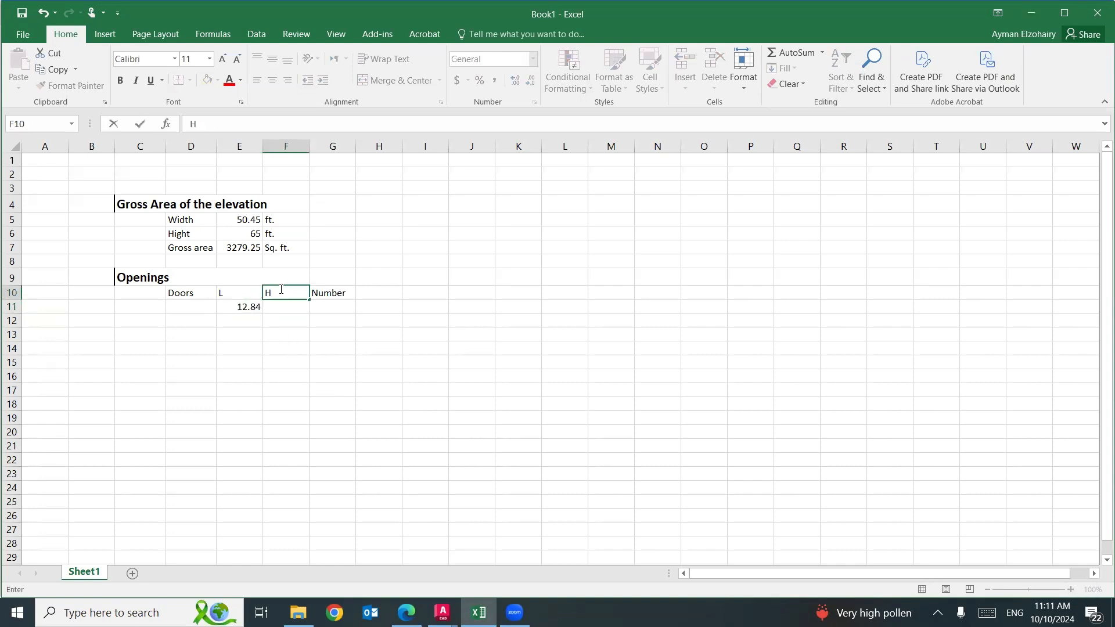
text(H)
Work out the ground-floor door height from the AutoCAD vertical dimensions and enter 13 in F11 in Excel.
click(279, 306)
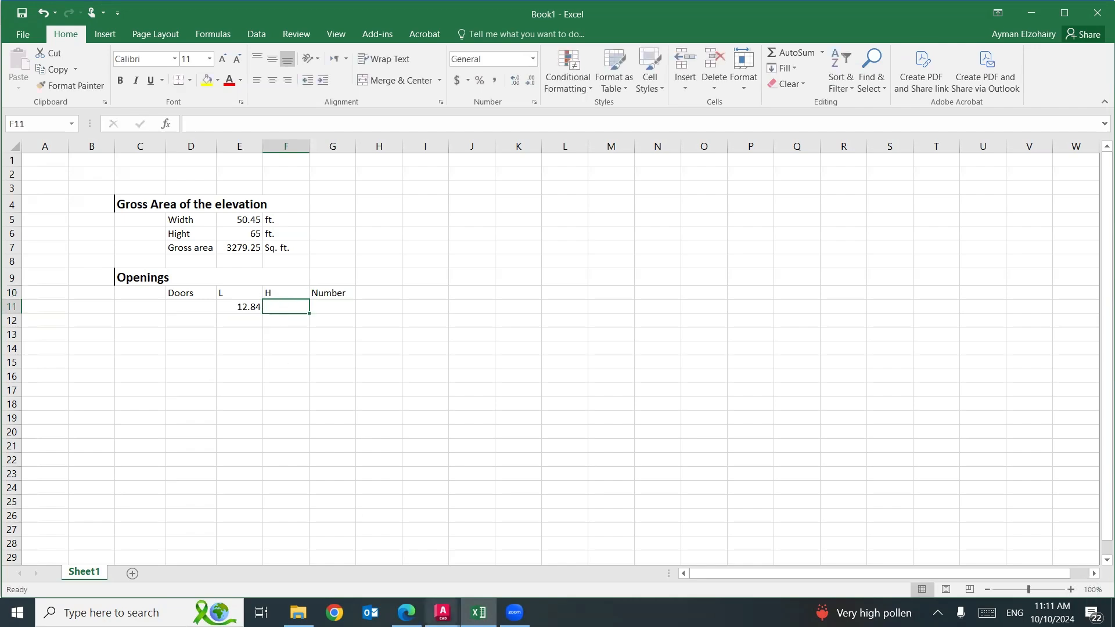
mouse_move(449, 599)
click(389, 588)
drag(108, 259, 163, 277)
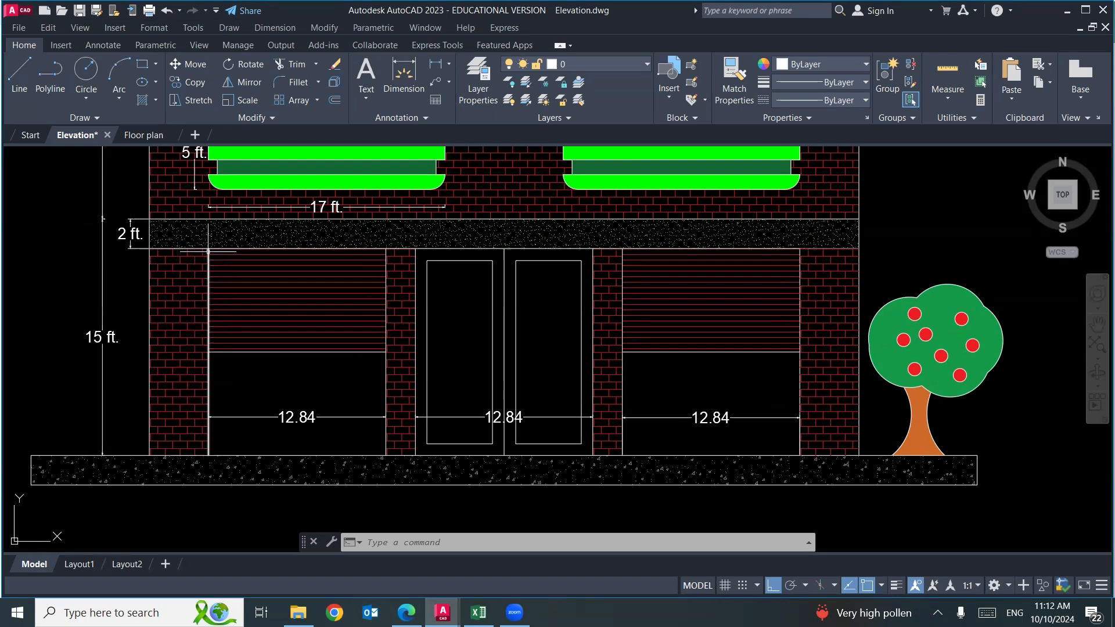
click(478, 610)
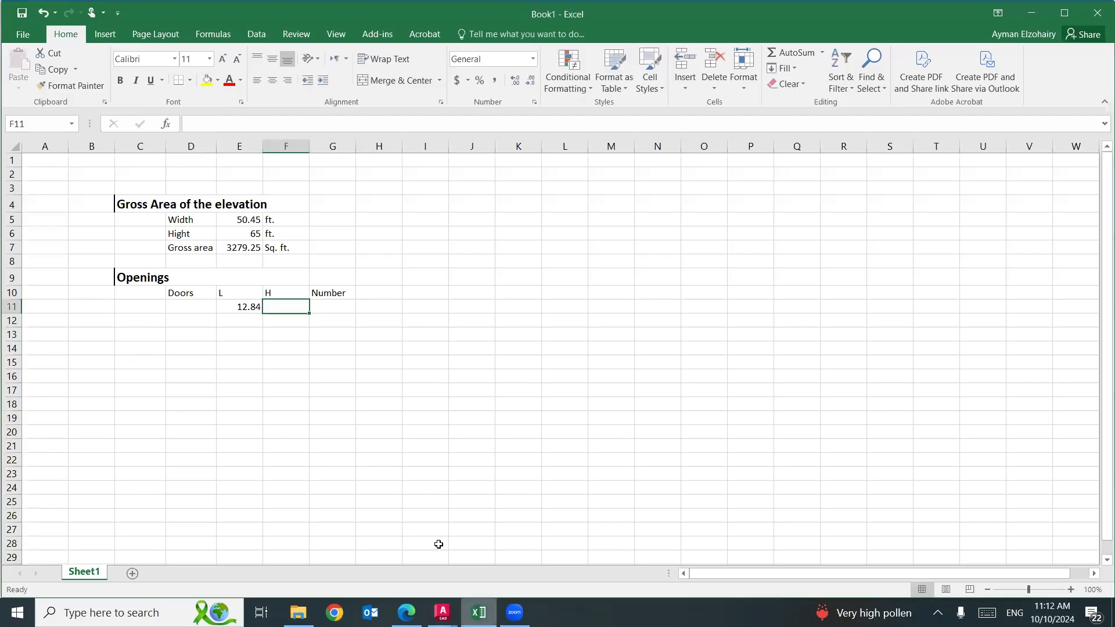
text(13)
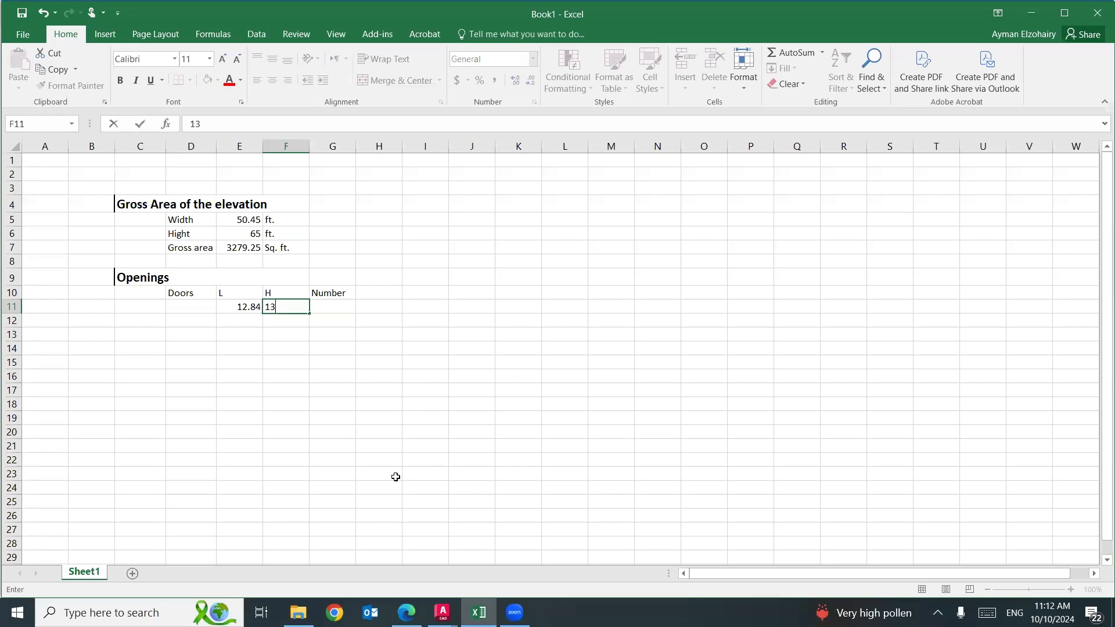
Enter 3 as the number of doors in G11.
click(396, 477)
click(343, 313)
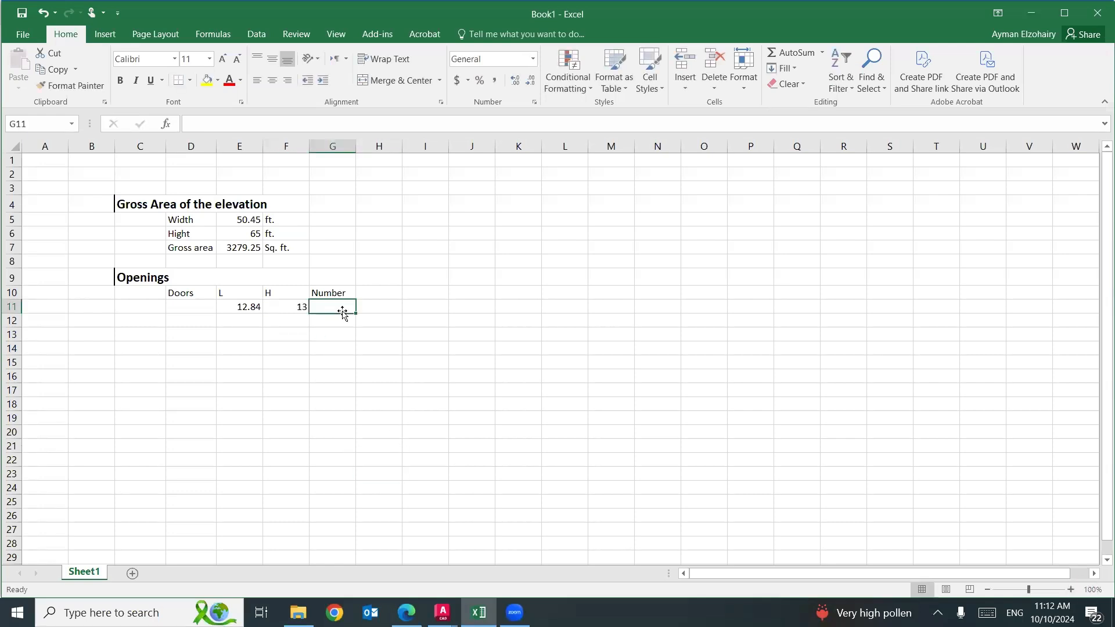
text(3)
click(340, 360)
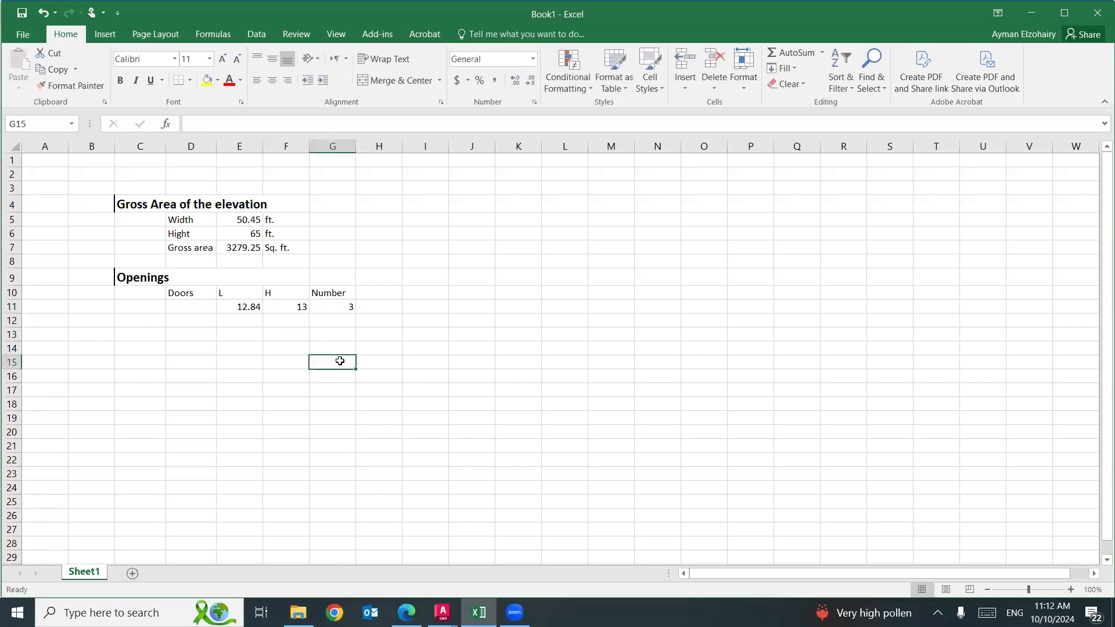
Add the unit "(ft.)" to the L and H column headers in E10 and F10.
double_click(231, 294)
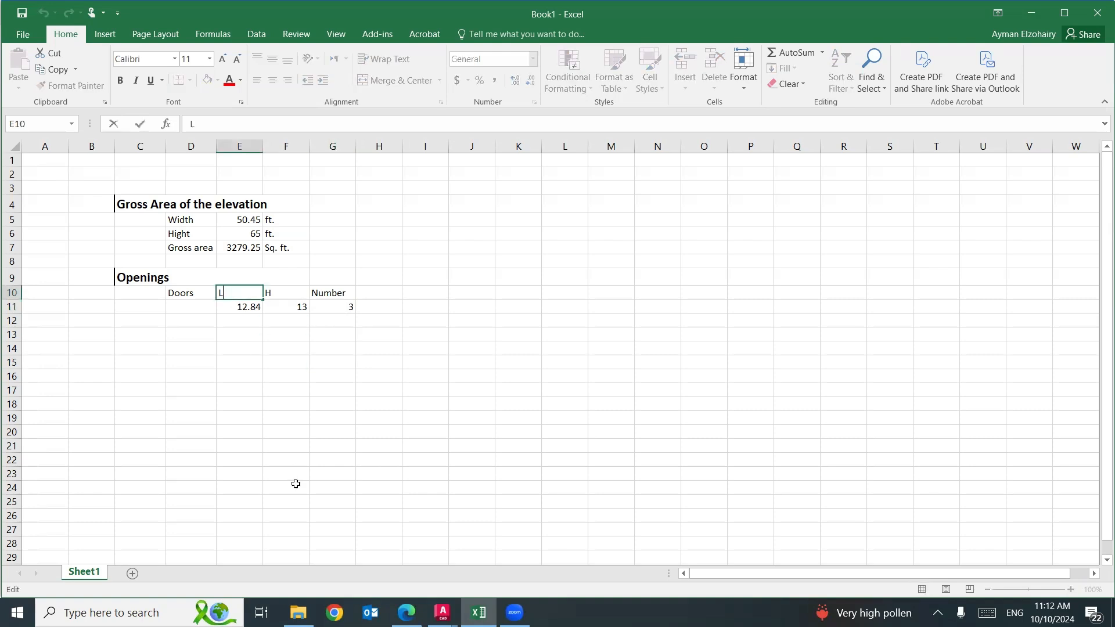
text((ft.))
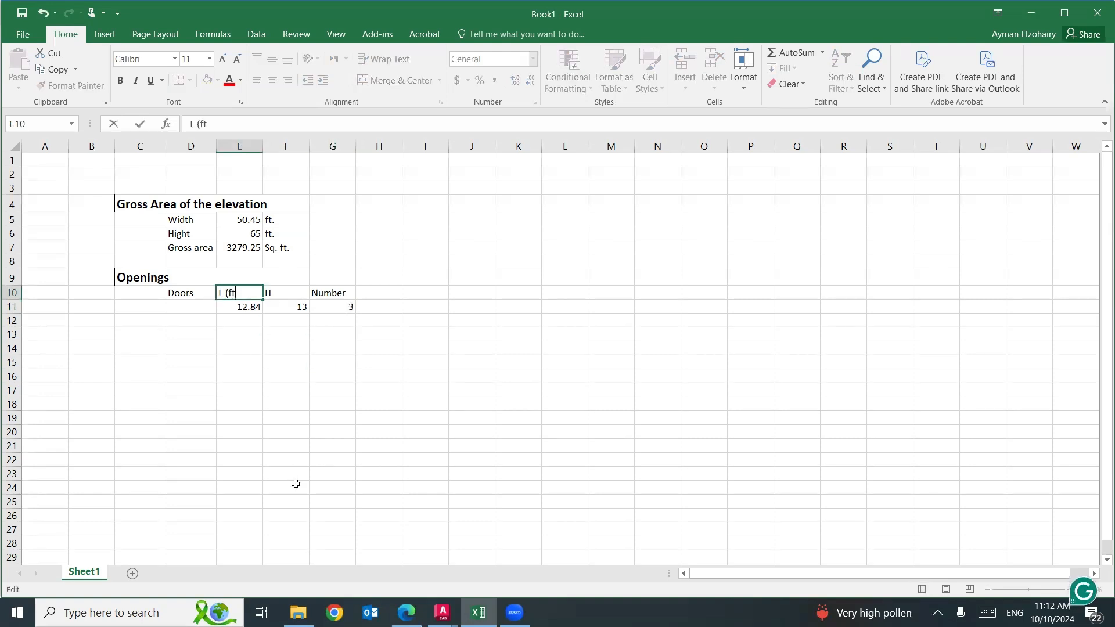
double_click(284, 291)
text((ft.)
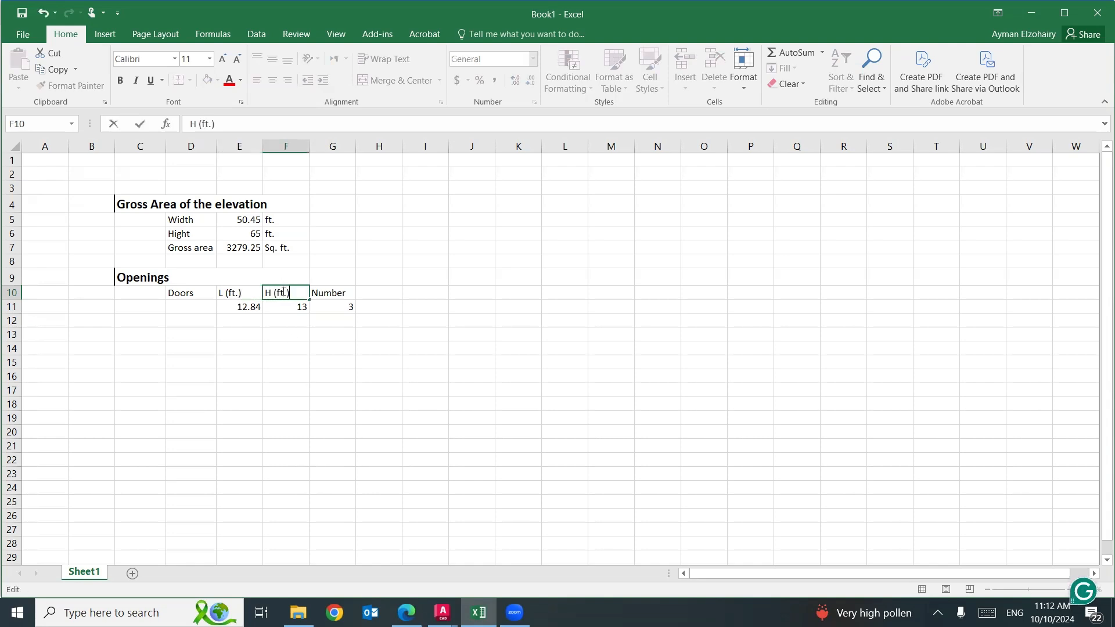
click(331, 292)
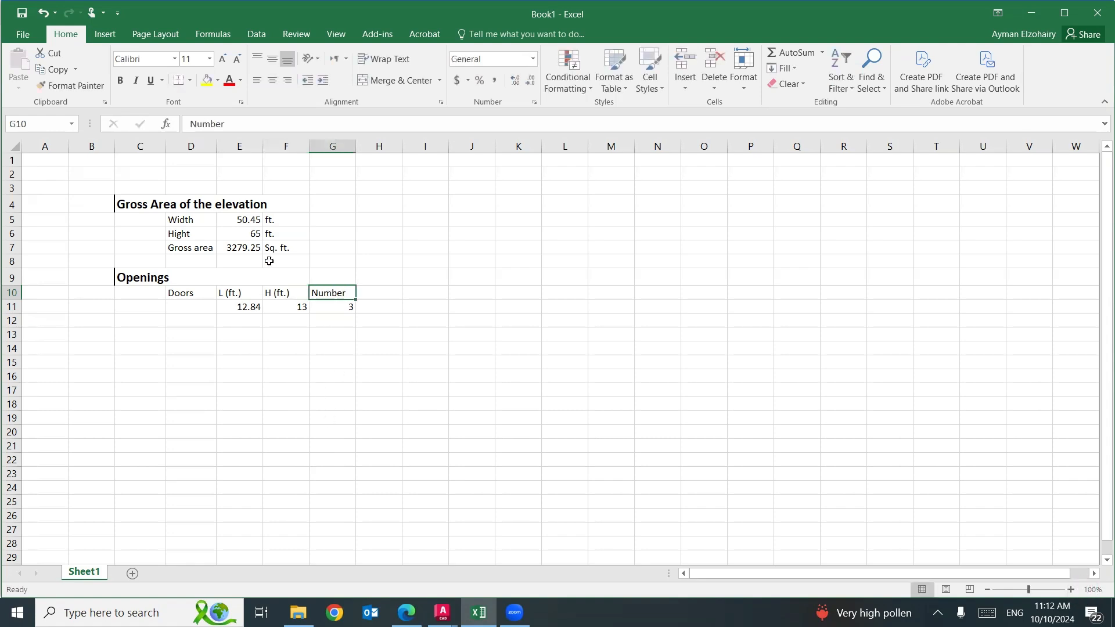
Center the headers and door values in E10:G11 and make the headers in E10:G10 bold.
drag(230, 289, 337, 306)
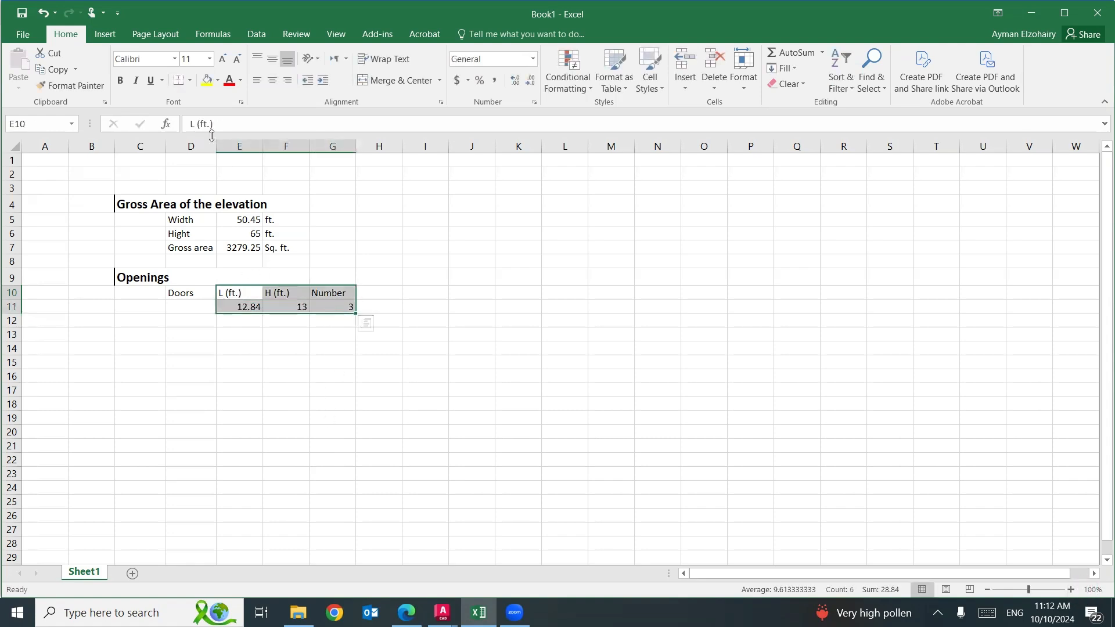
click(273, 79)
click(286, 429)
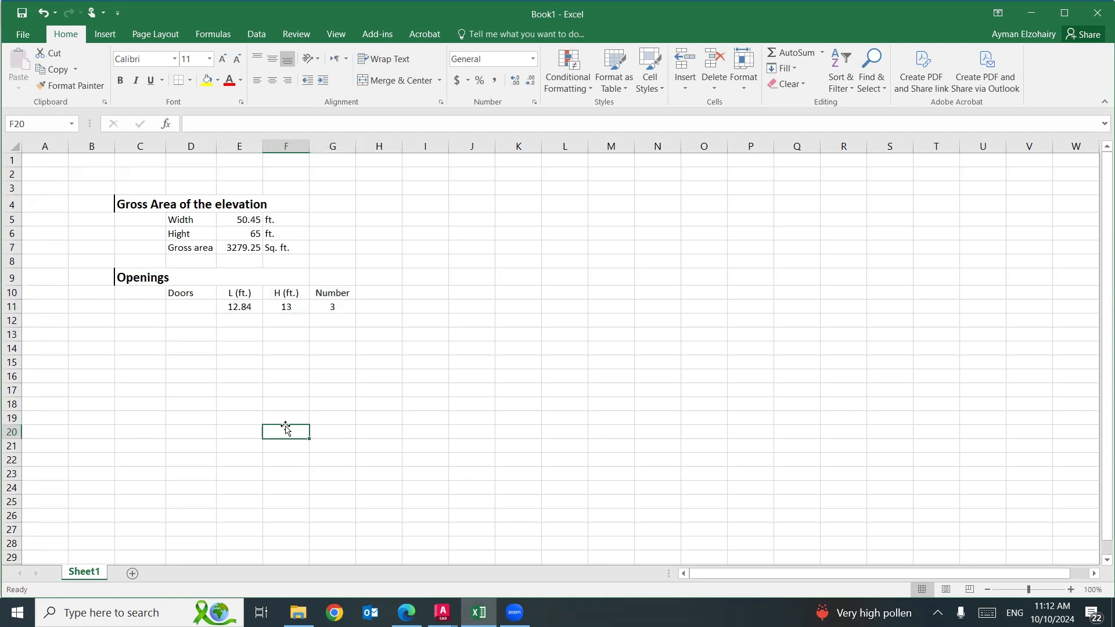
drag(243, 290, 326, 288)
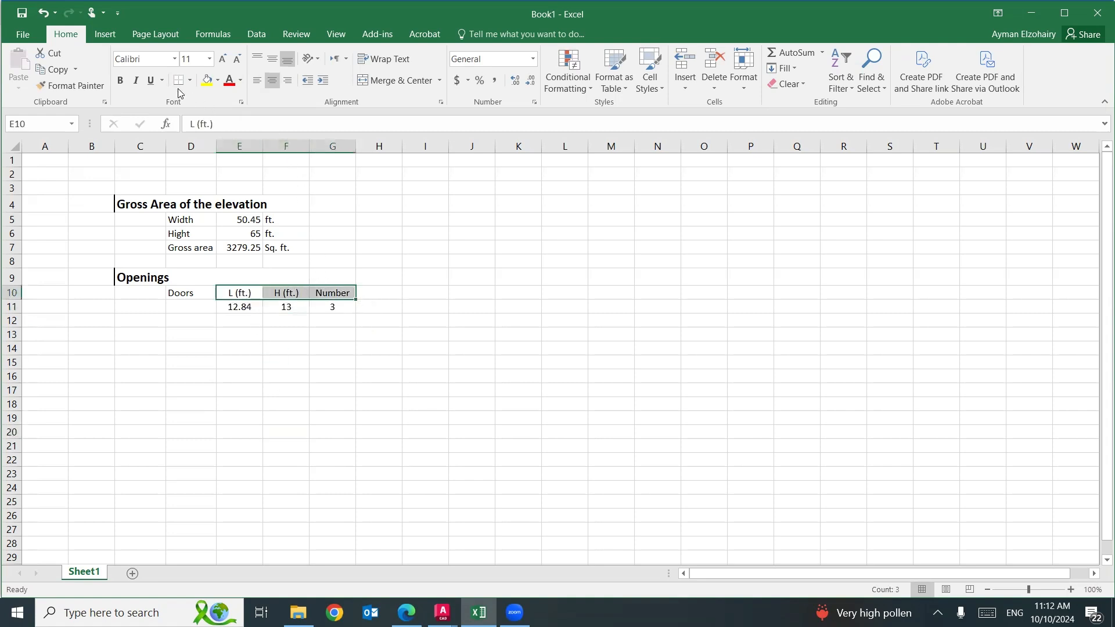
click(121, 82)
click(231, 375)
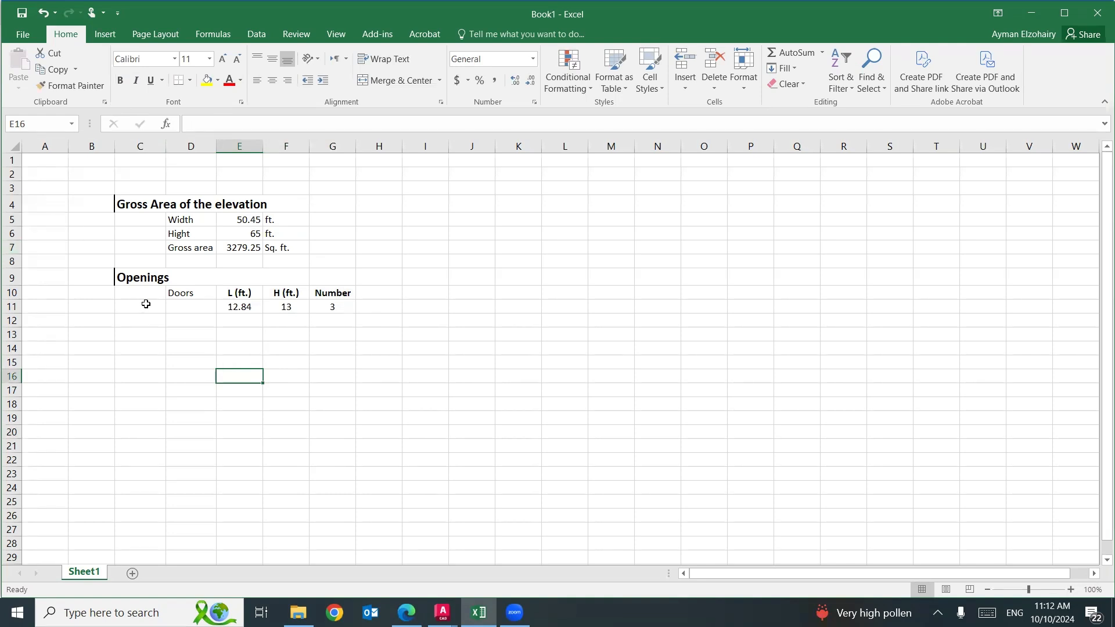
Move the "Doors" label from D10 to D11 and enter the label "Windows" in D12.
click(183, 294)
drag(187, 300, 194, 315)
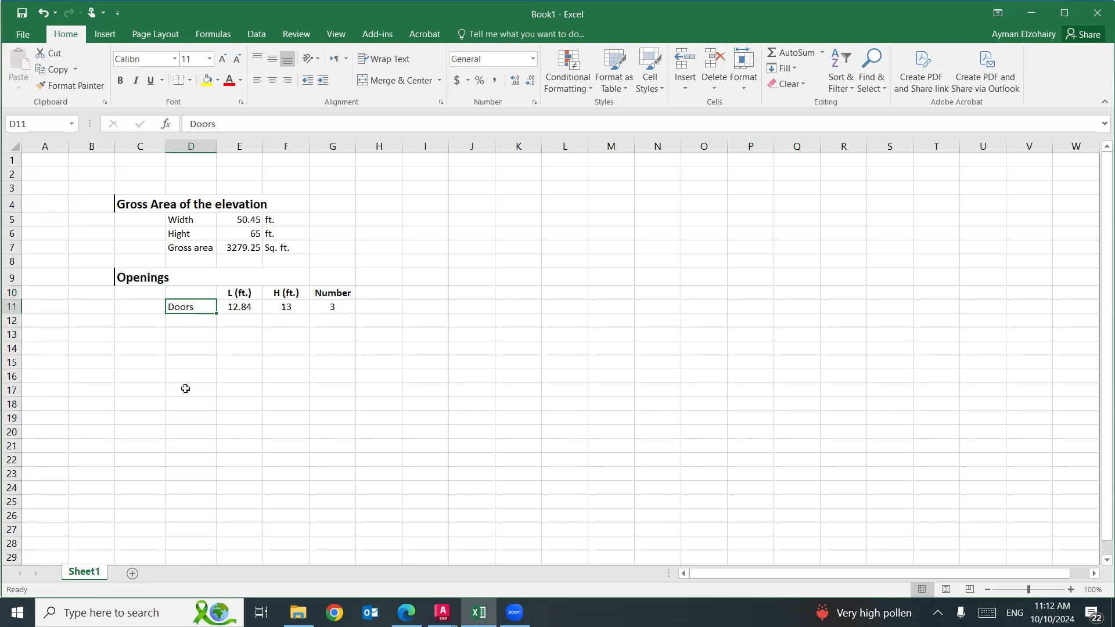
click(184, 389)
click(211, 320)
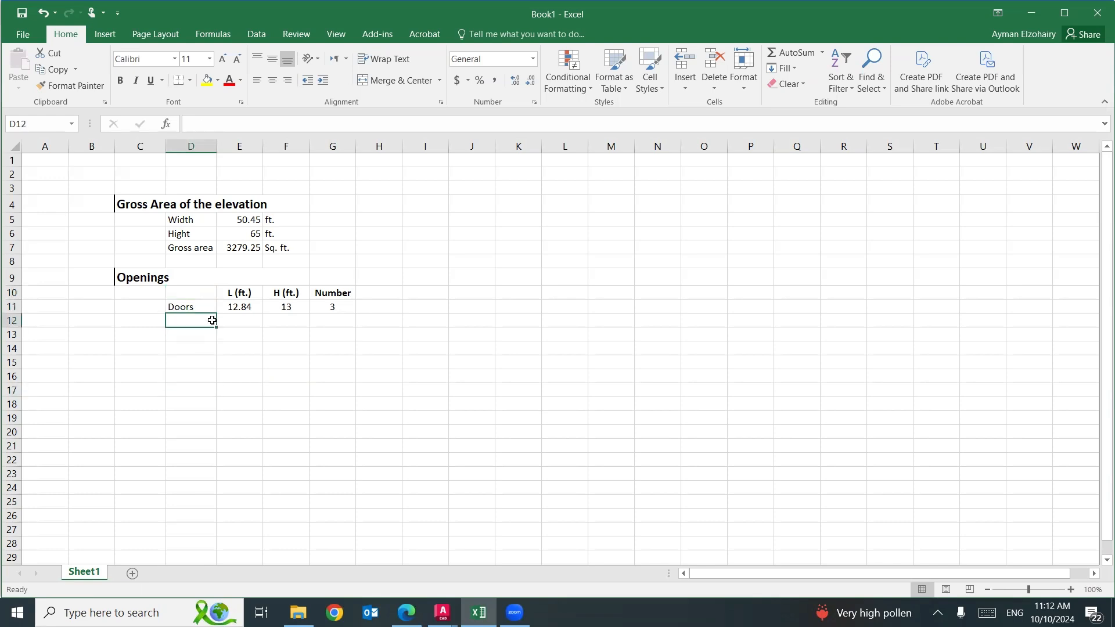
text(Win)
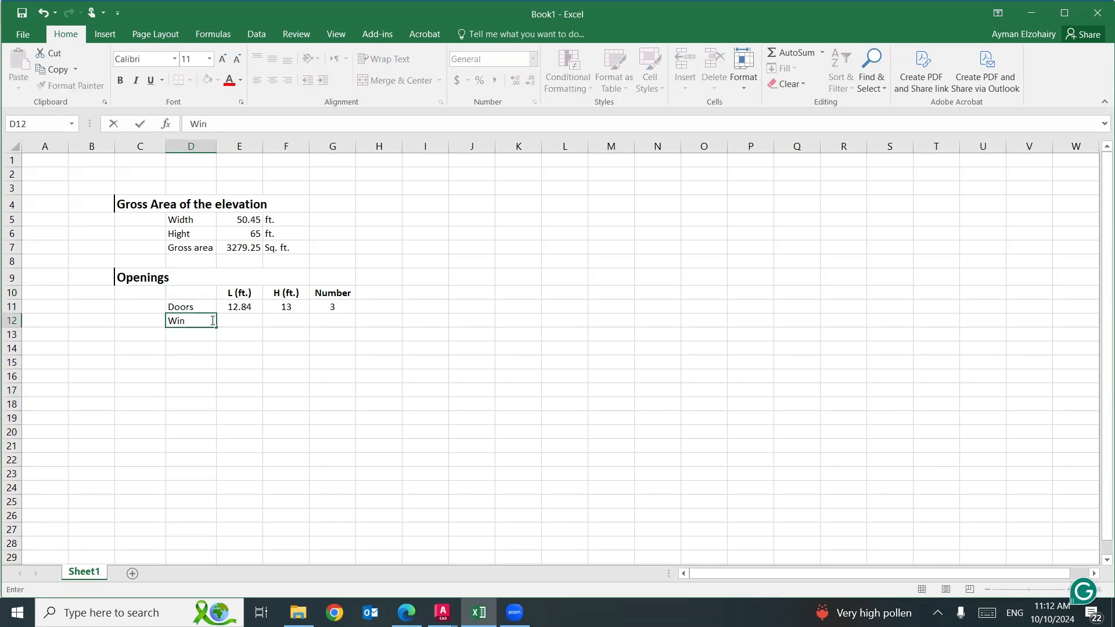
click(220, 320)
Look up the window's width and height in the AutoCAD elevation, and enter 5 in both E12 and F12 in Excel.
click(443, 613)
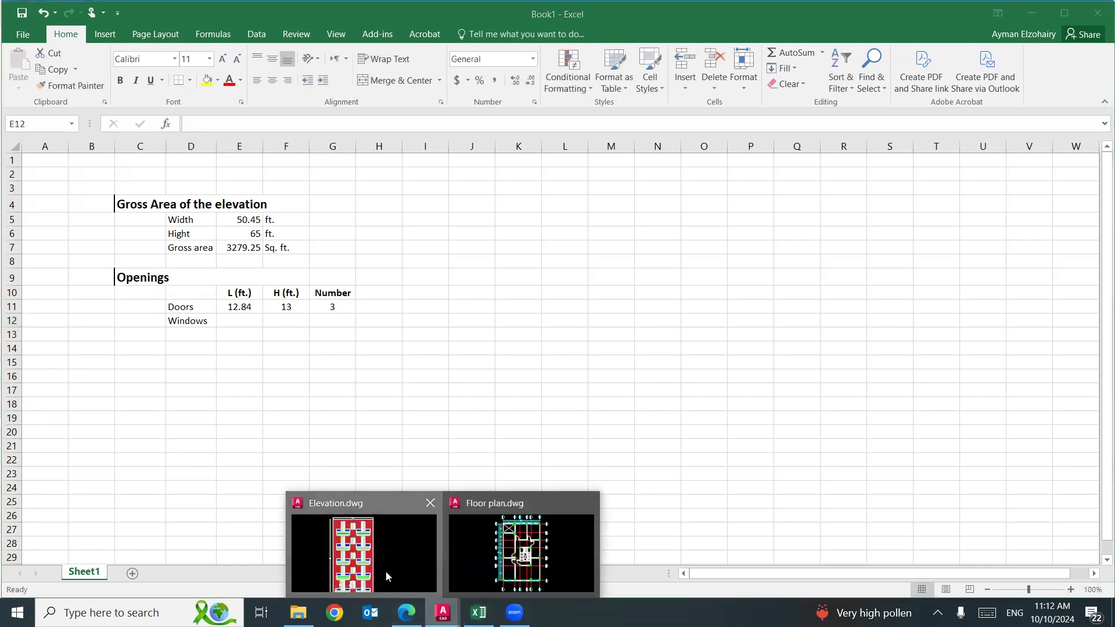
click(388, 576)
scroll(490, 395, down, 3)
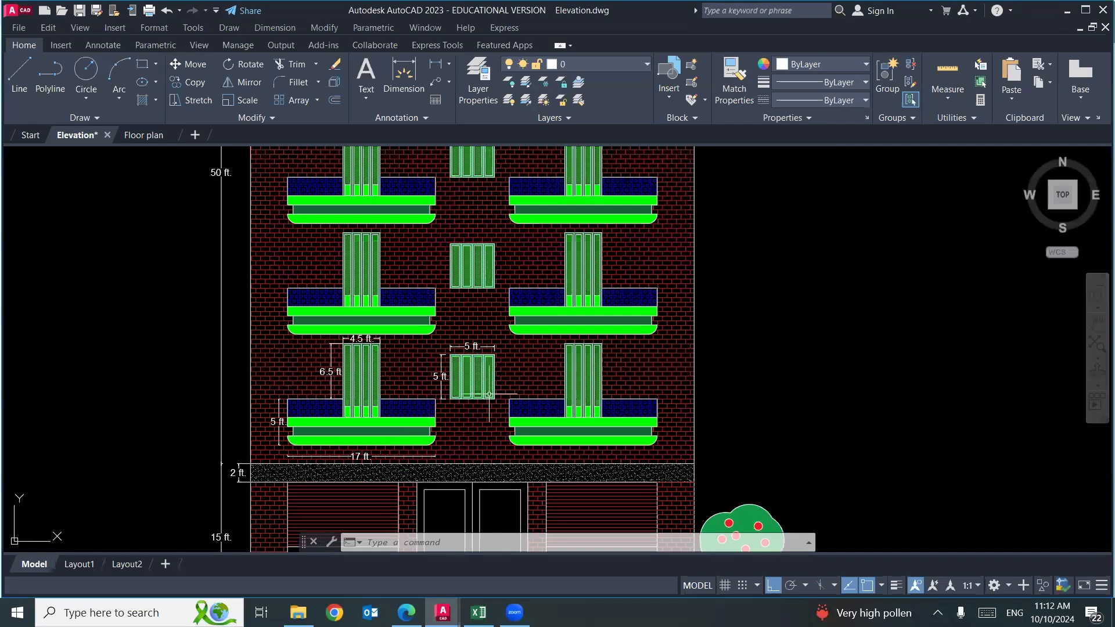
scroll(490, 394, up, 5)
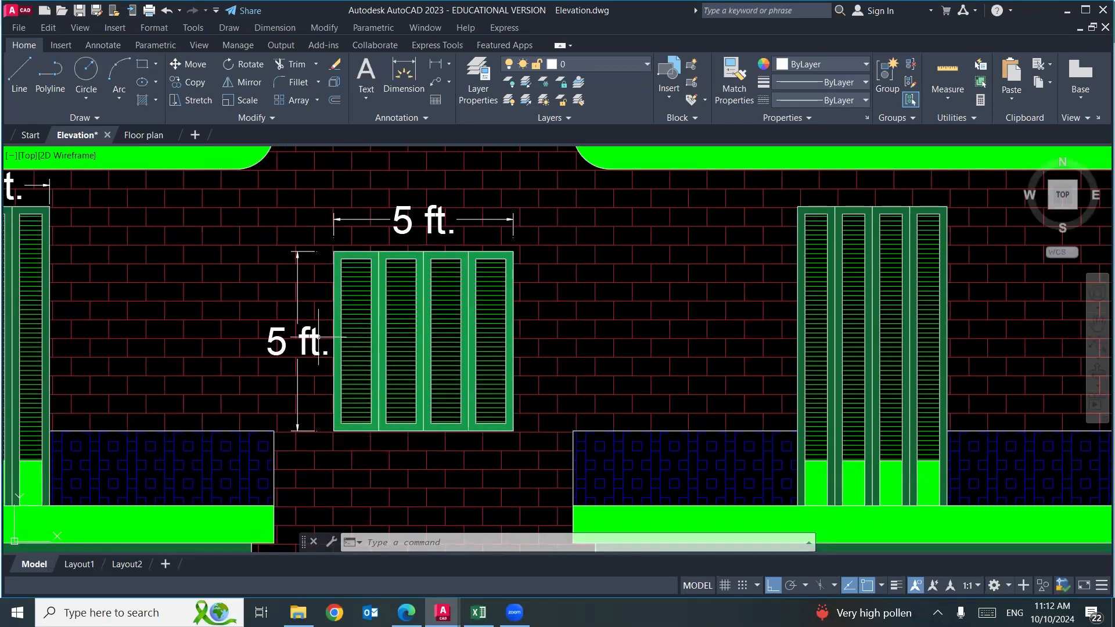
scroll(296, 352, down, 6)
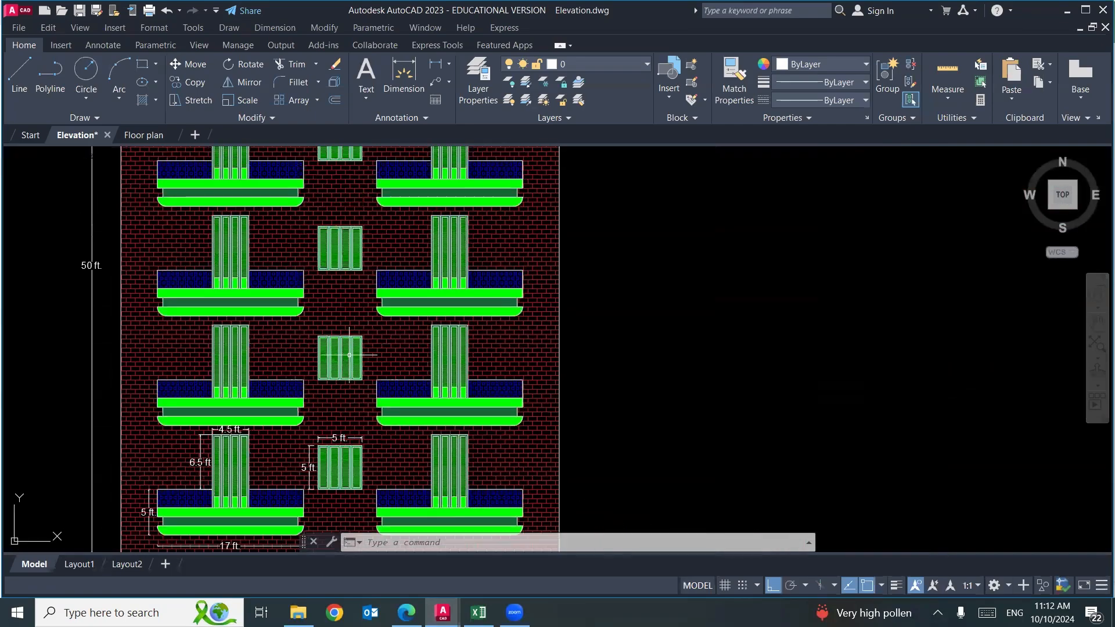
scroll(349, 353, up, 7)
scroll(349, 353, down, 4)
scroll(365, 356, up, 6)
scroll(365, 356, down, 8)
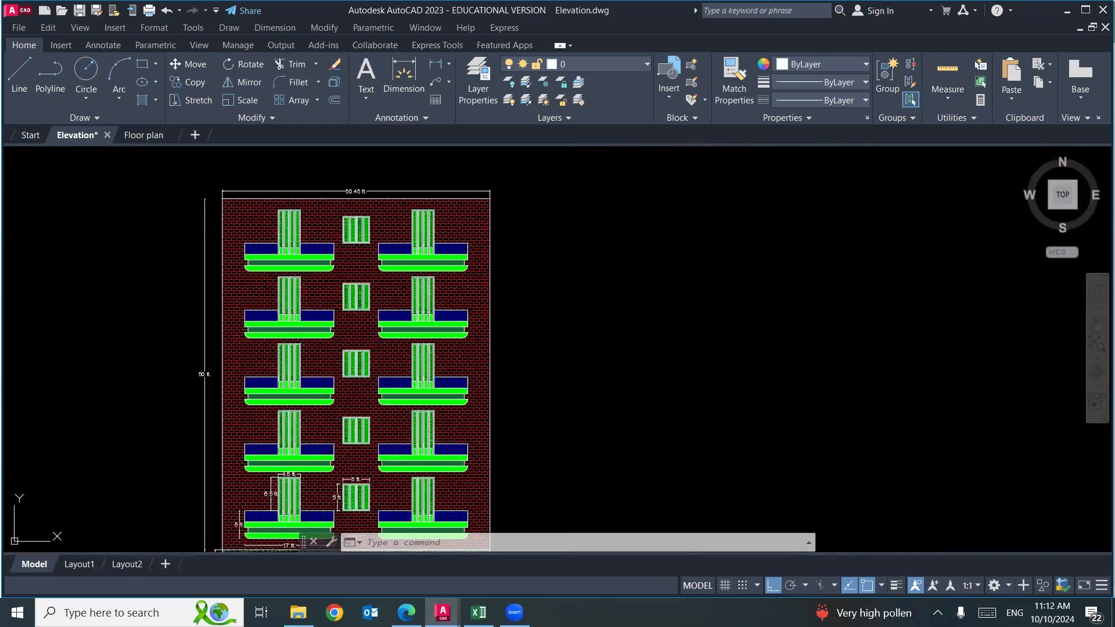
scroll(369, 343, down, 2)
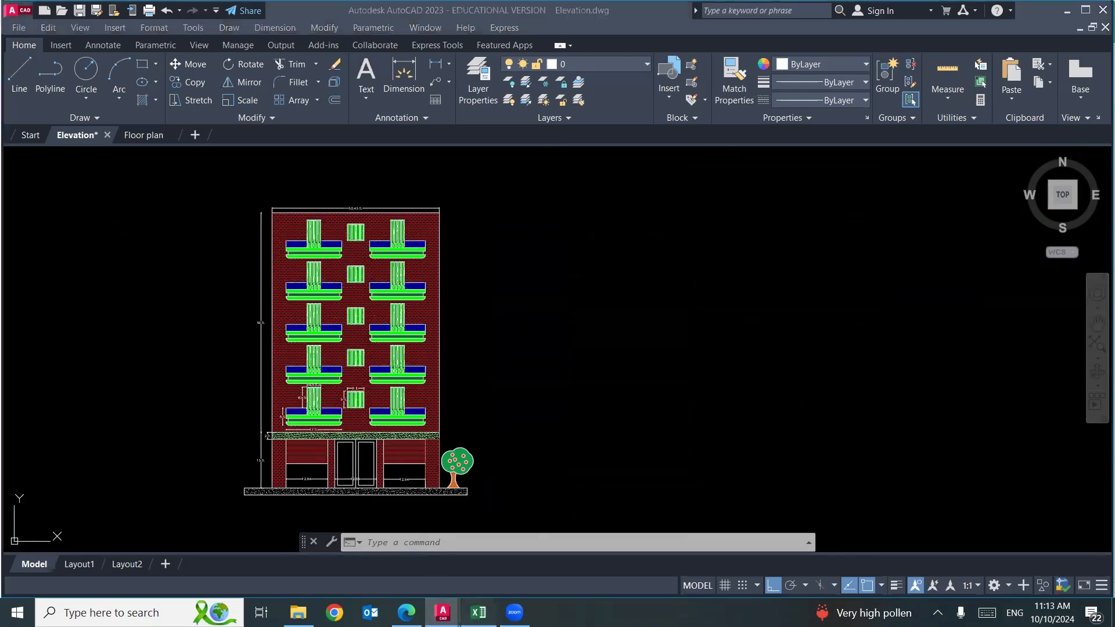
click(478, 613)
text(5)
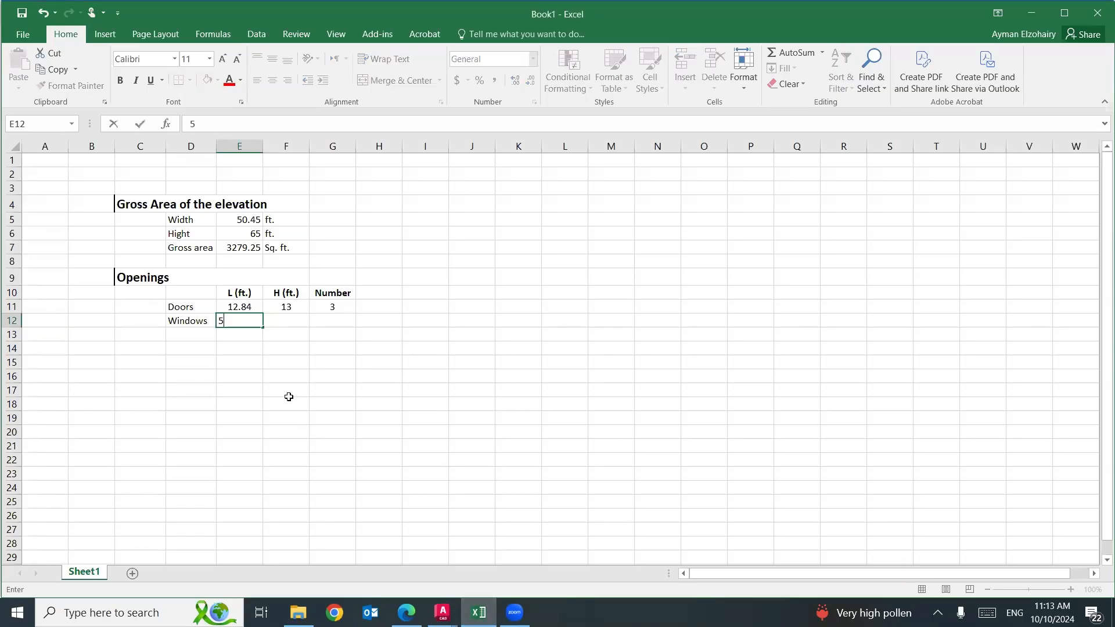
key(Tab)
text(5)
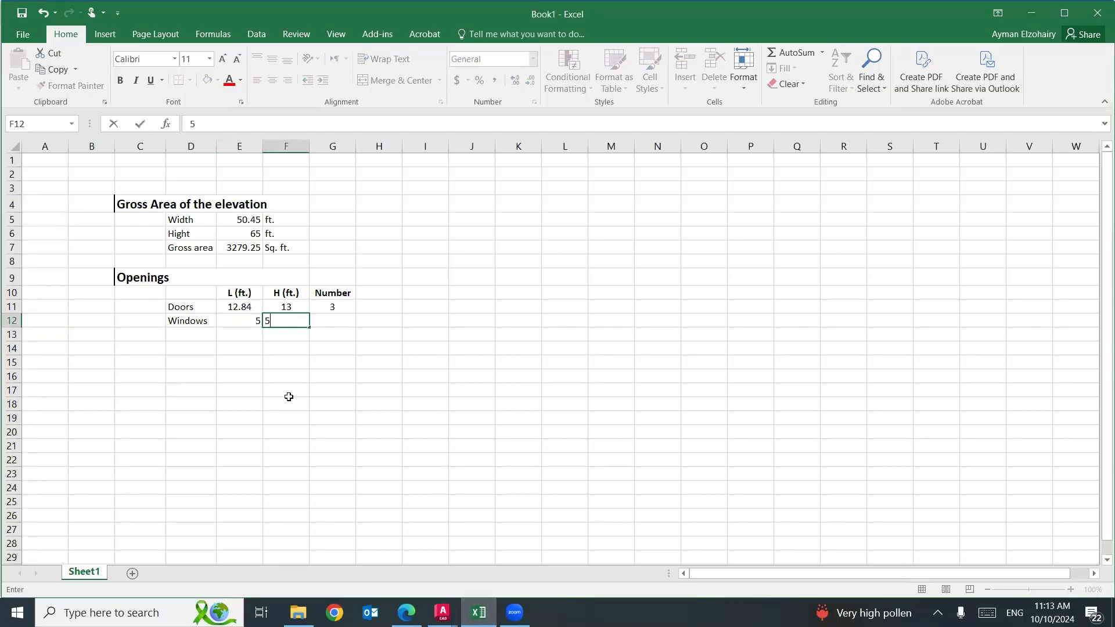
key(Tab)
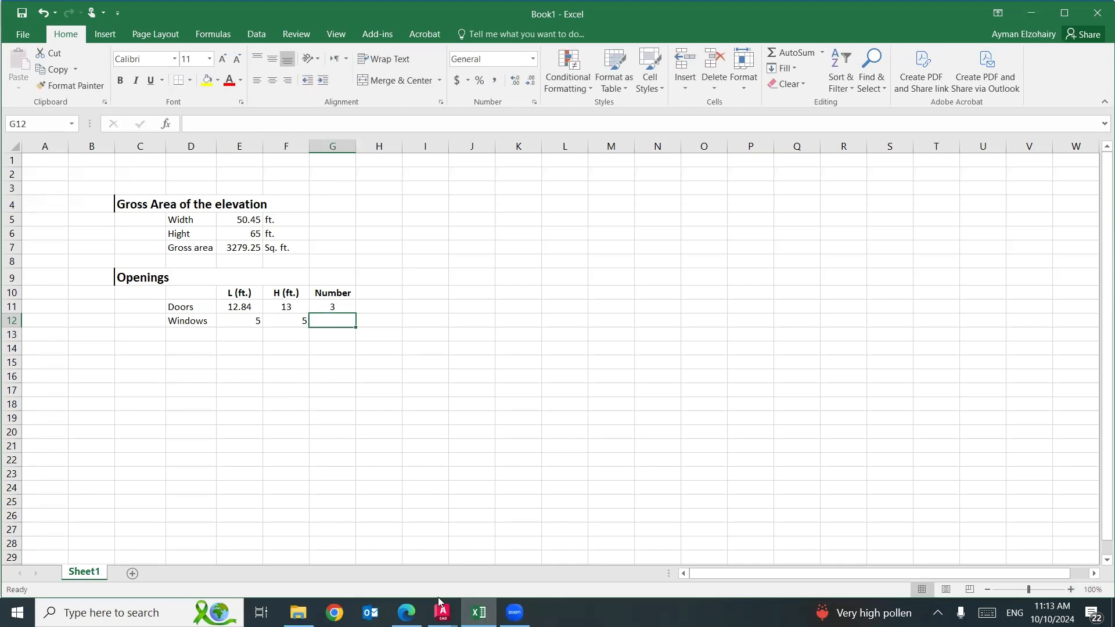
Count the windows in the AutoCAD elevation and enter 5 as their number in G12 in Excel.
click(360, 558)
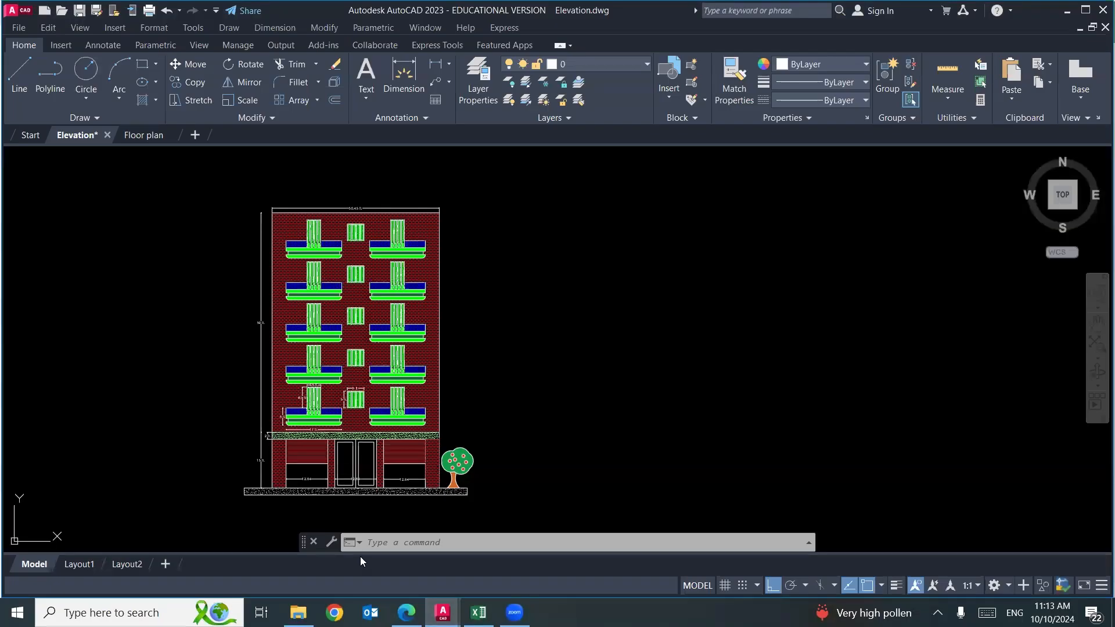
click(478, 613)
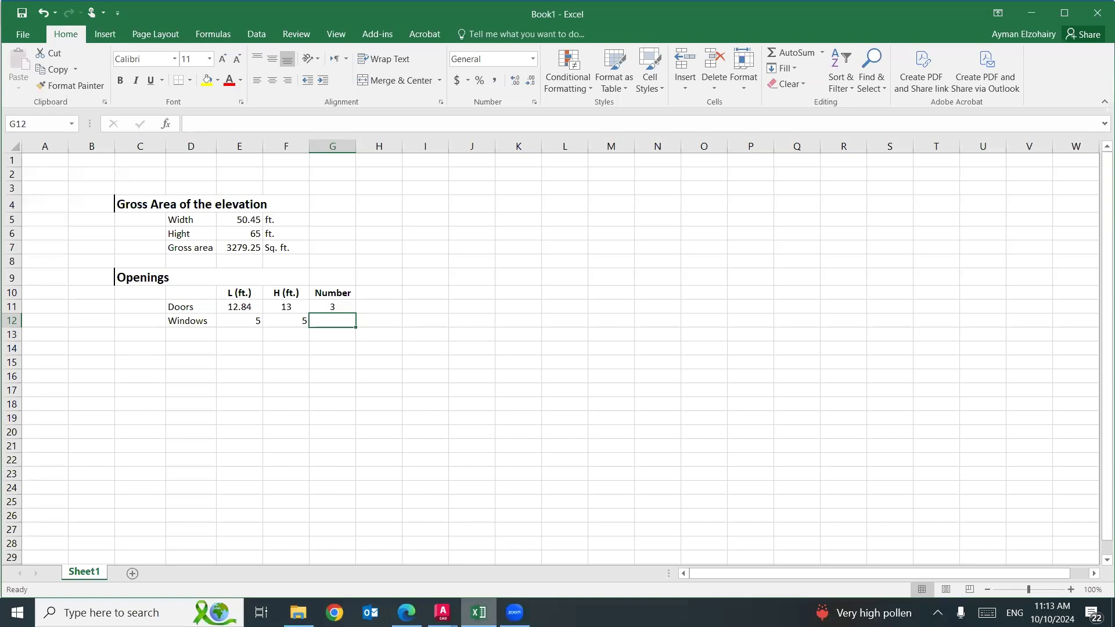
text(5)
key(Return)
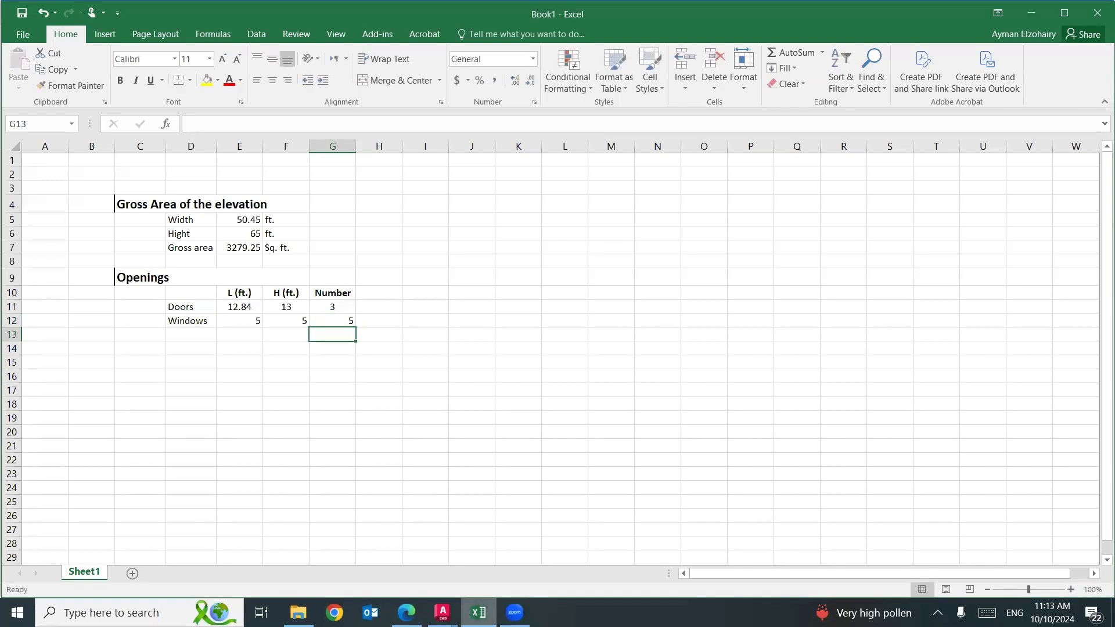
Enter the label "Balcony door" in D13 and fit column D's width to its contents.
click(182, 335)
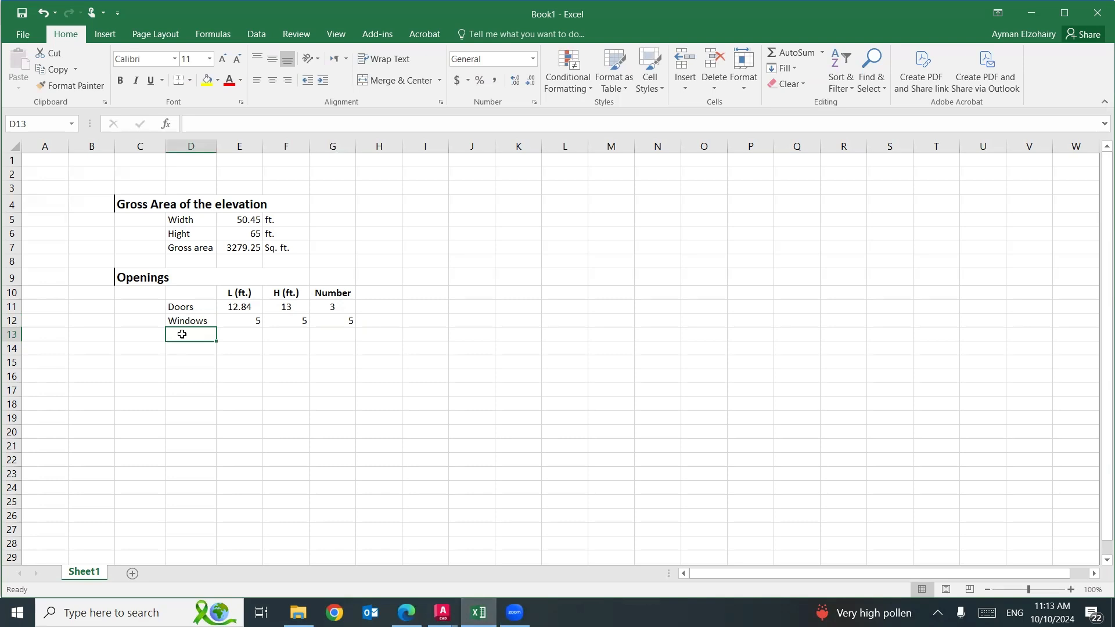
text(Balcony door)
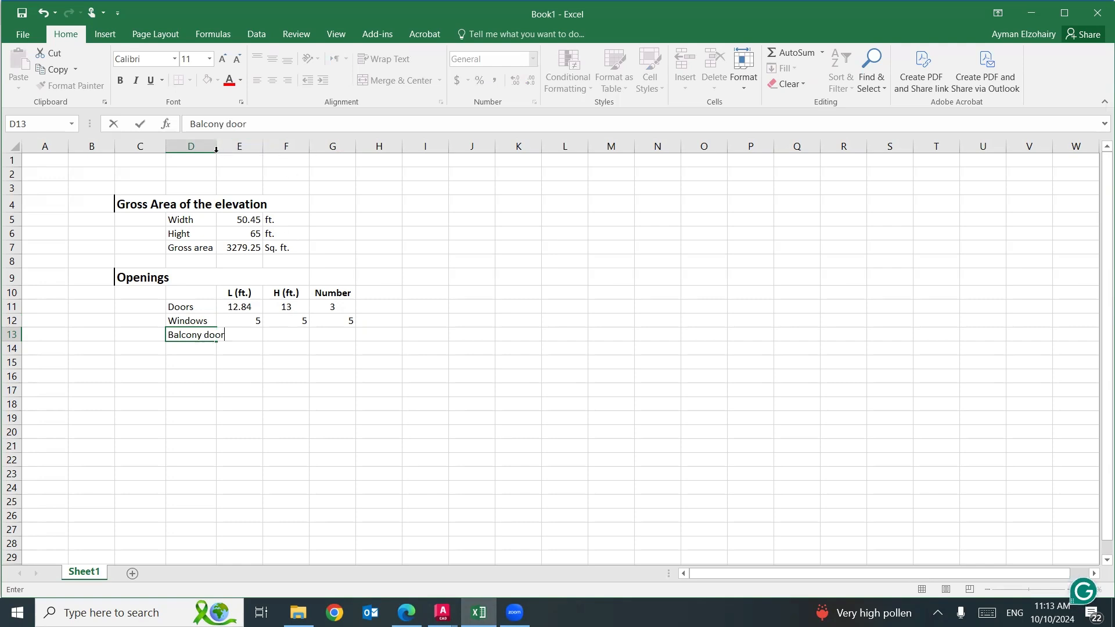
click(235, 146)
double_click(218, 148)
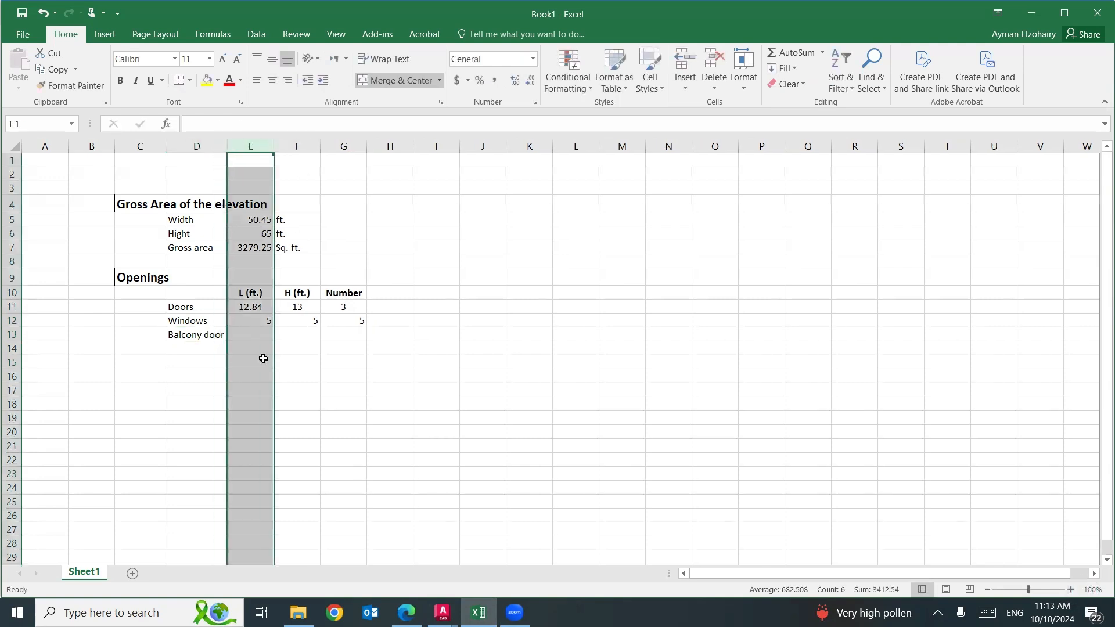
Examine the dimensioned balcony door and the balcony body below it on the lowest balcony floor of the AutoCAD elevation.
mouse_move(443, 613)
click(361, 558)
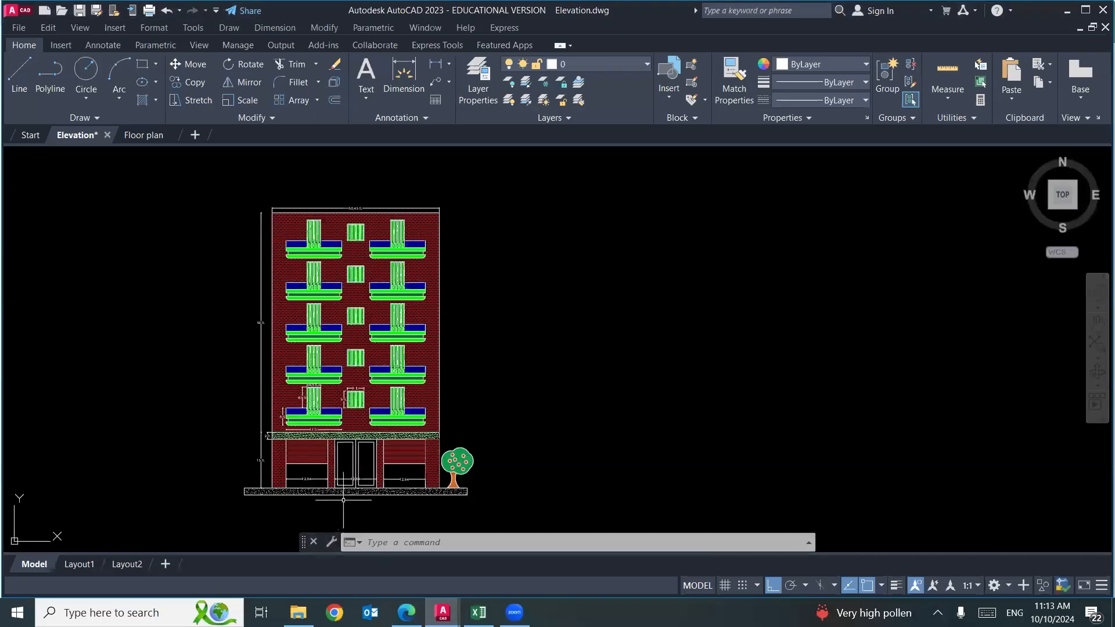
scroll(314, 395, up, 10)
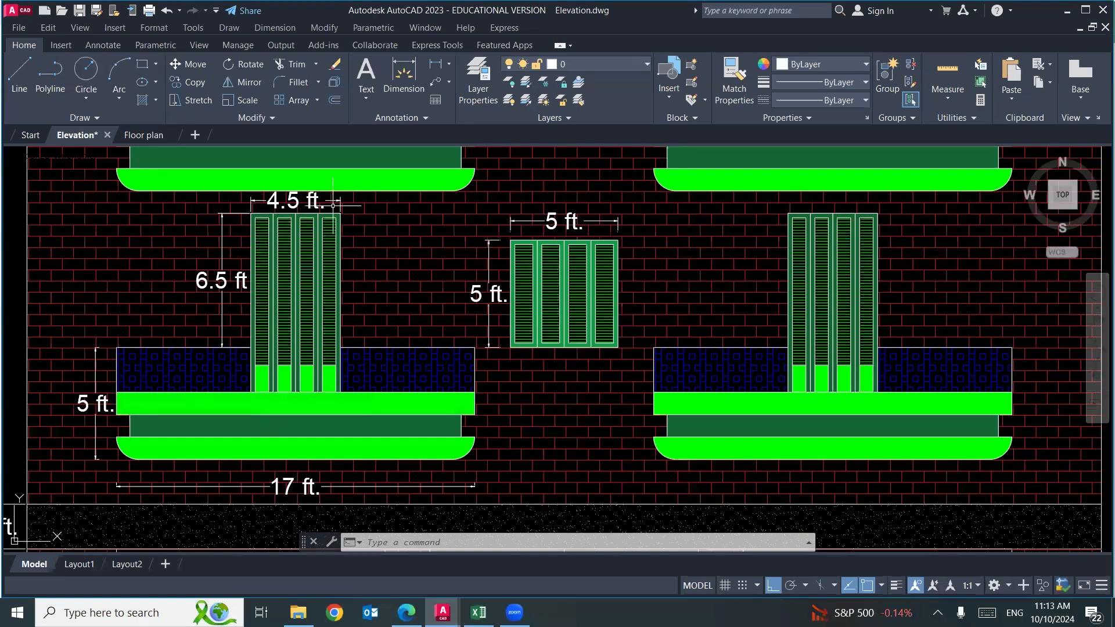
mouse_move(254, 398)
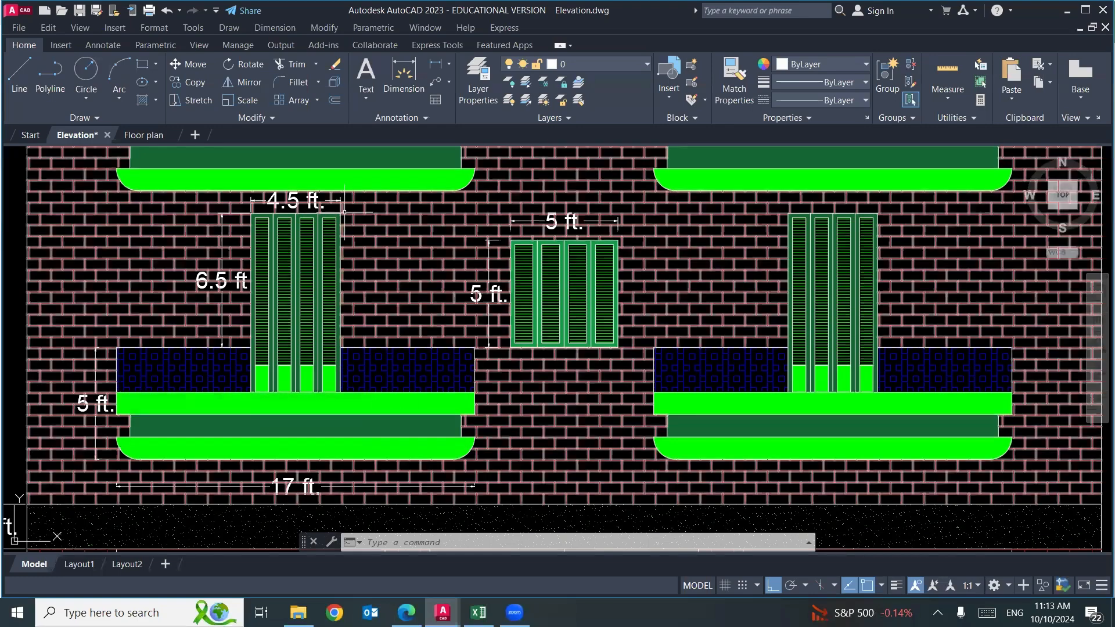
click(249, 209)
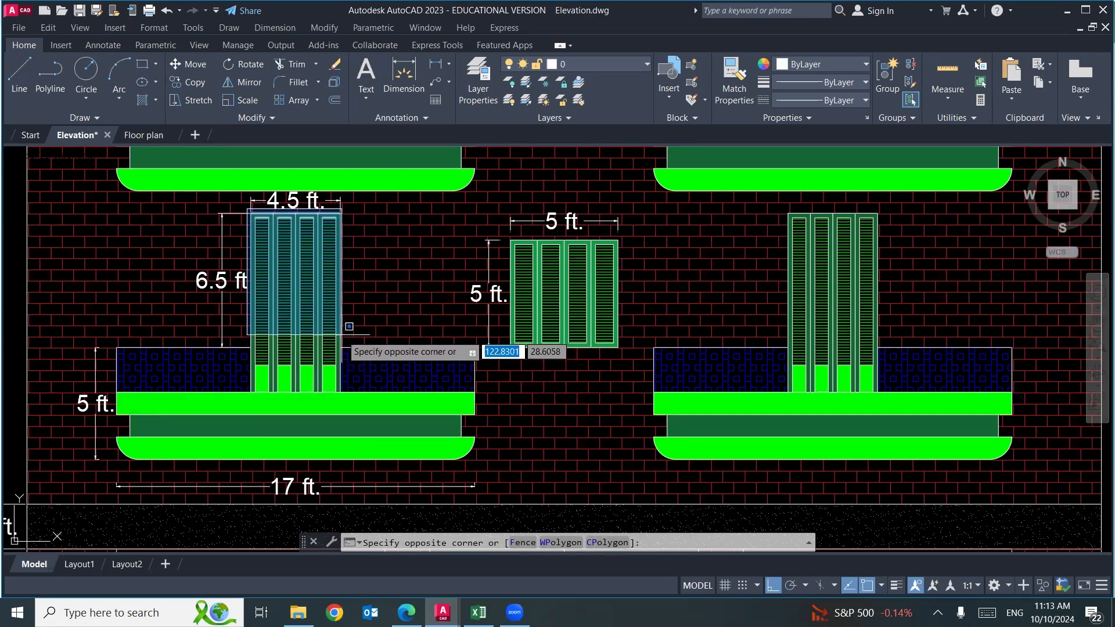
key(Escape)
key(Escape)
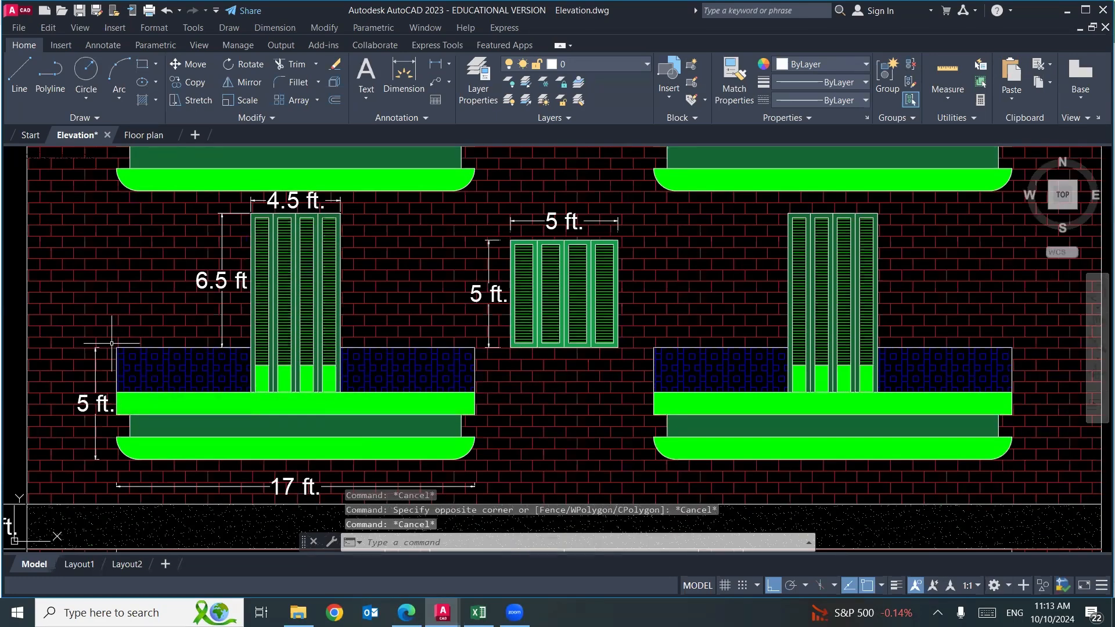
click(112, 343)
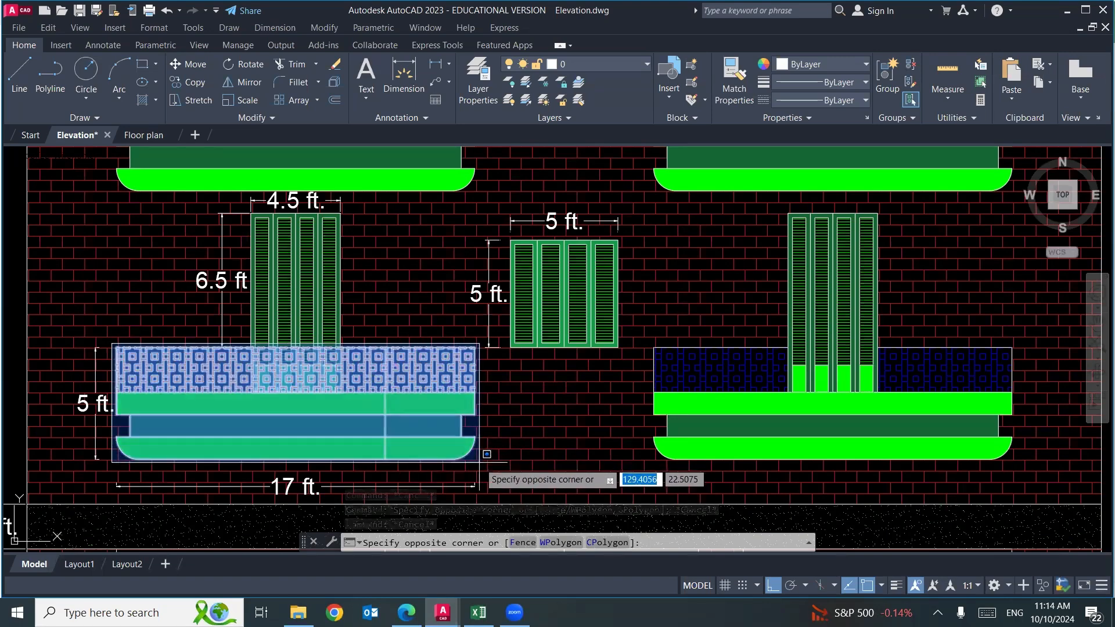
key(Escape)
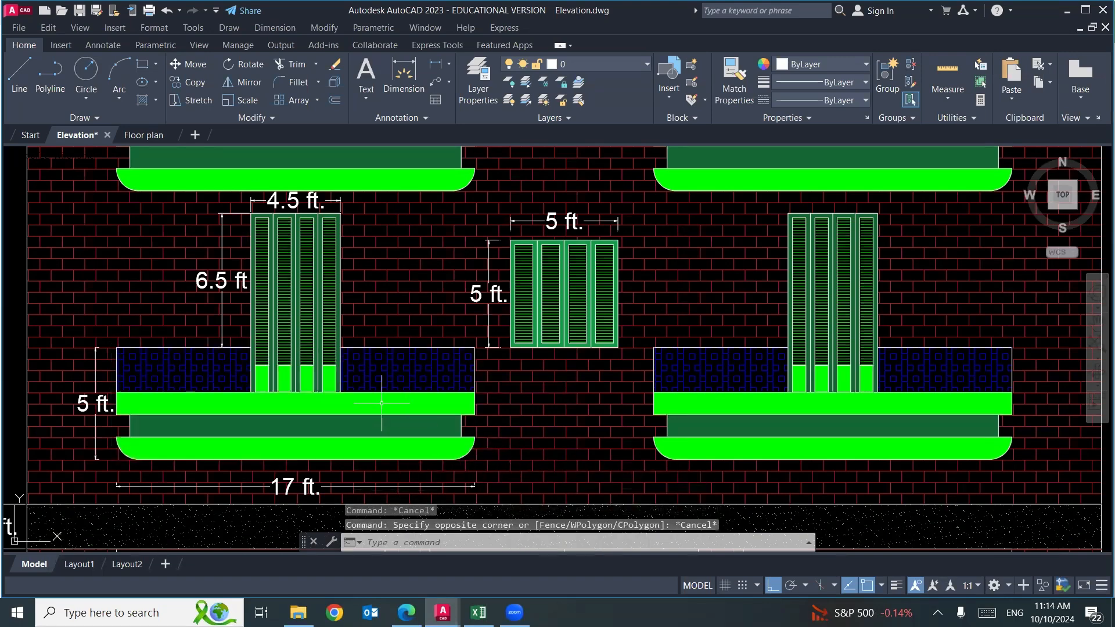
Examine where the balcony door overlaps the balcony railing, so that the shared area is not counted twice.
scroll(350, 367, up, 4)
click(336, 307)
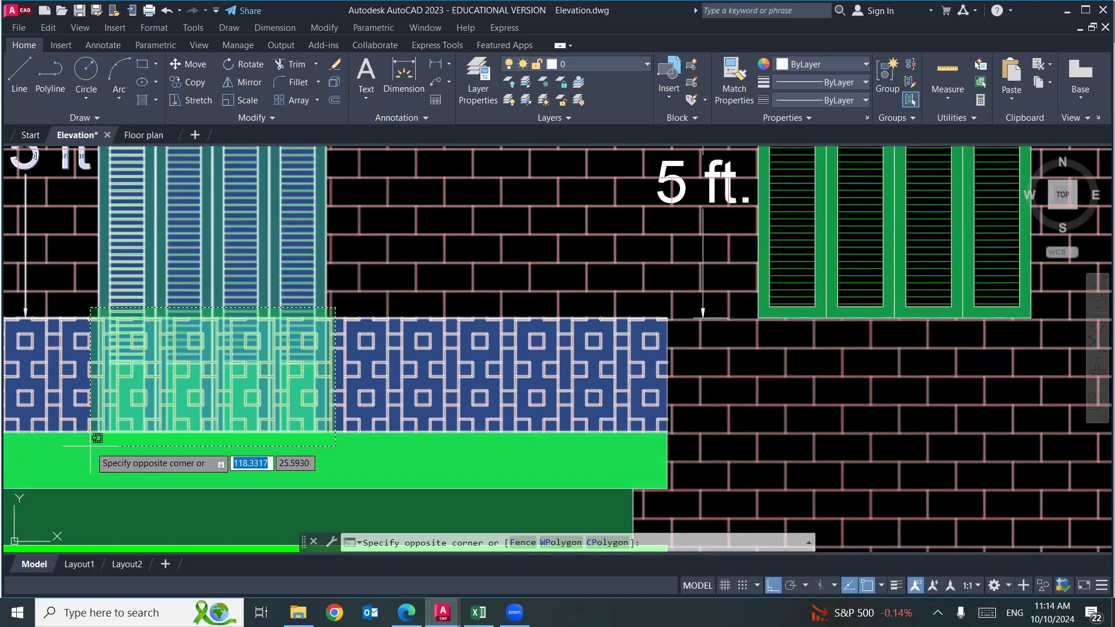
key(Escape)
key(Escape)
scroll(371, 465, down, 4)
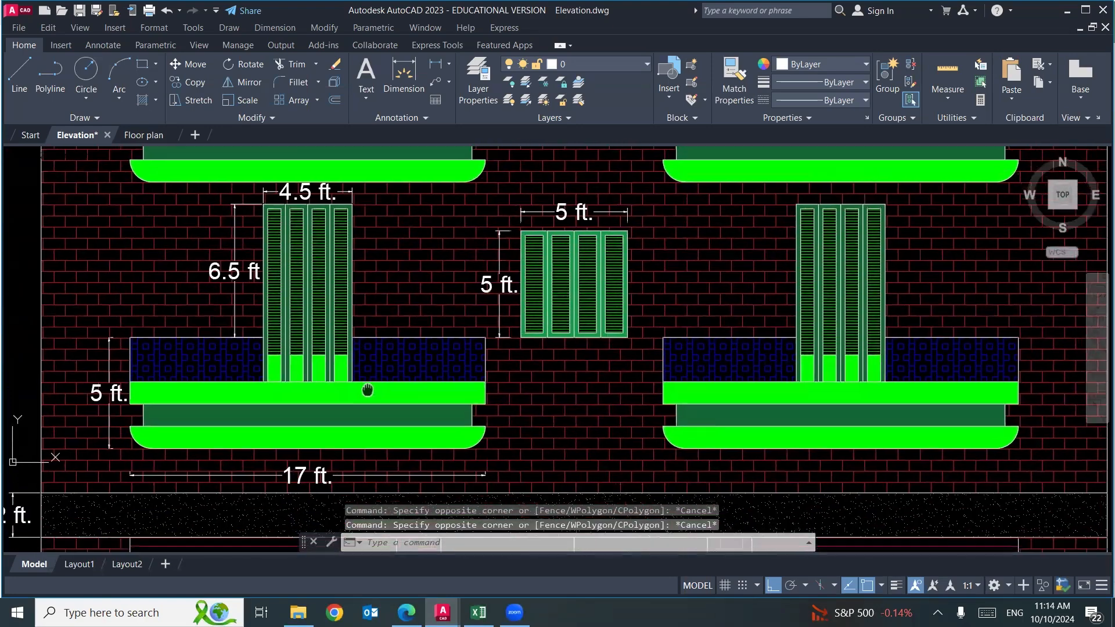
drag(367, 390, 362, 384)
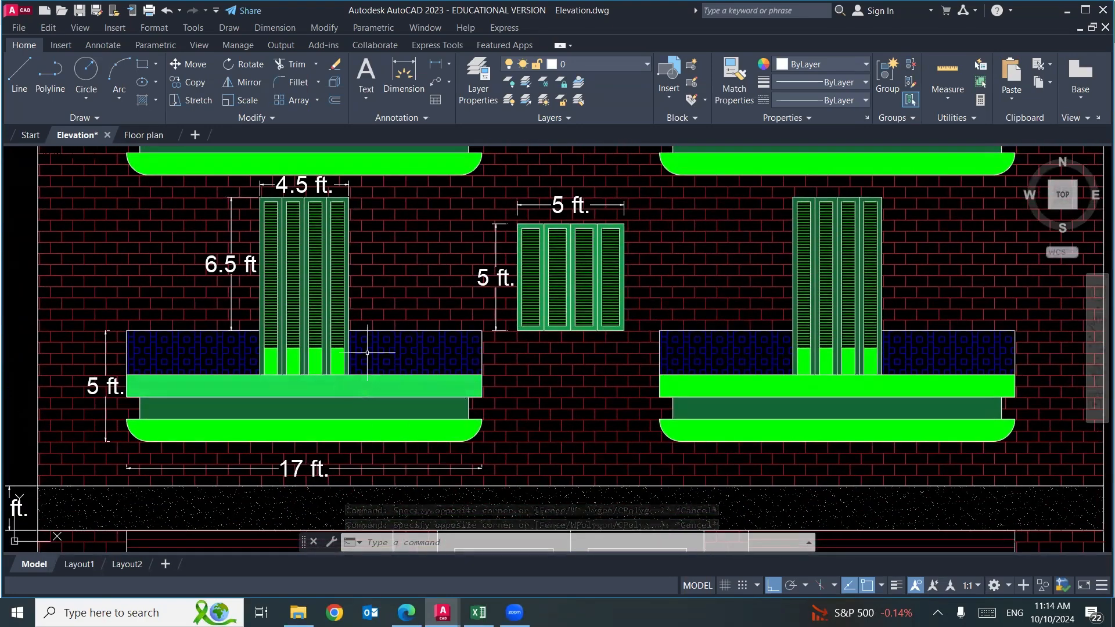
Read the dimensions of the balcony door above the railing, and enter 6.5 in E13 and 4.5 in F13 in Excel.
scroll(337, 195, up, 2)
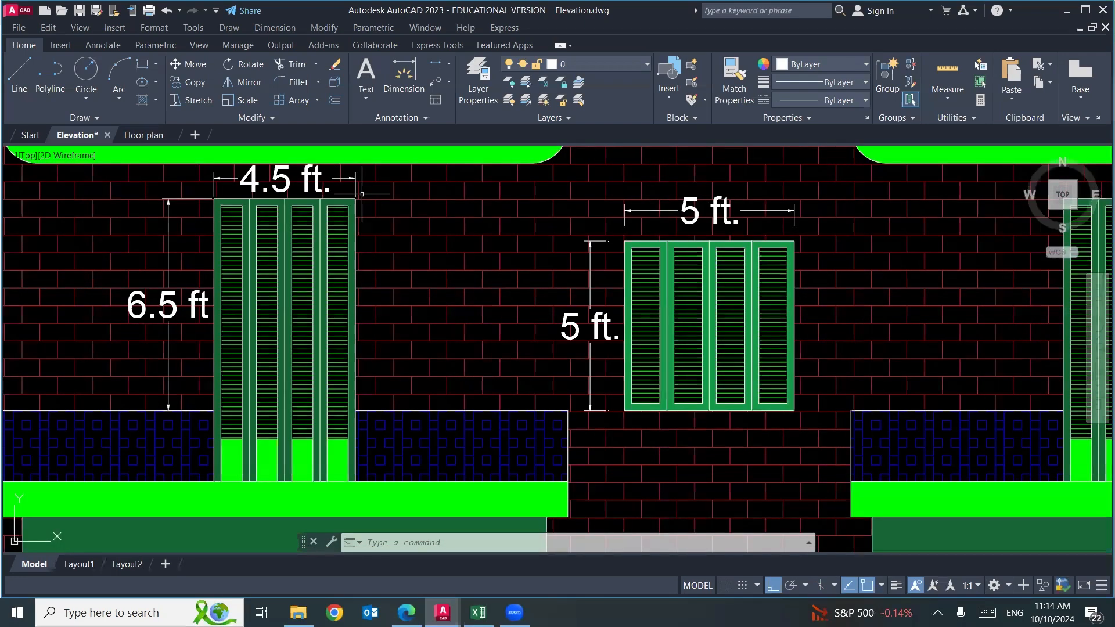
click(352, 195)
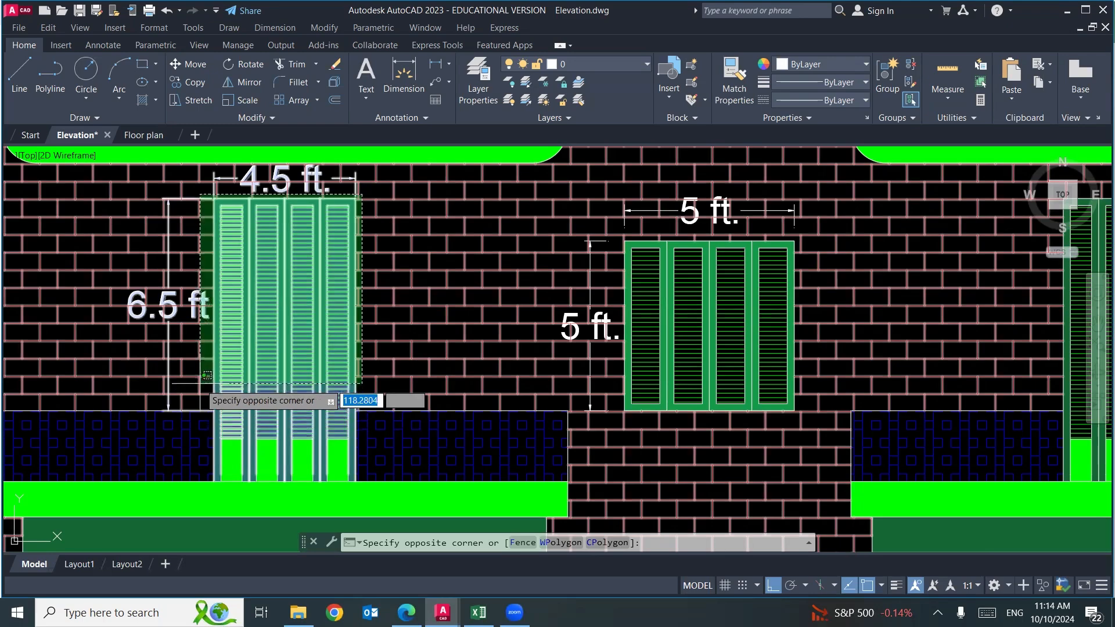
key(Escape)
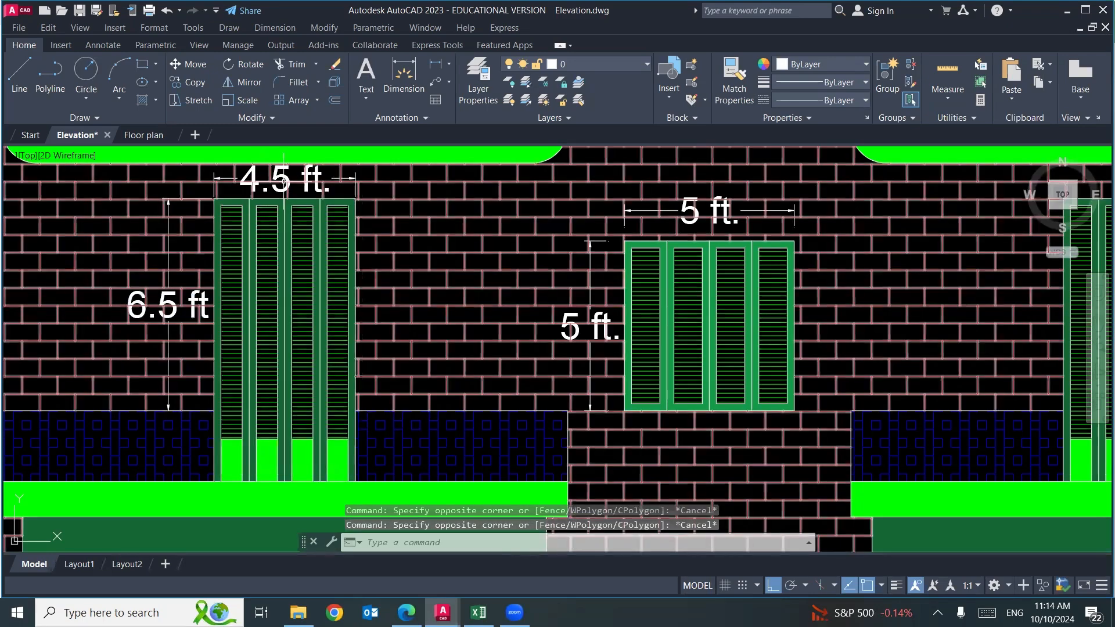
click(479, 613)
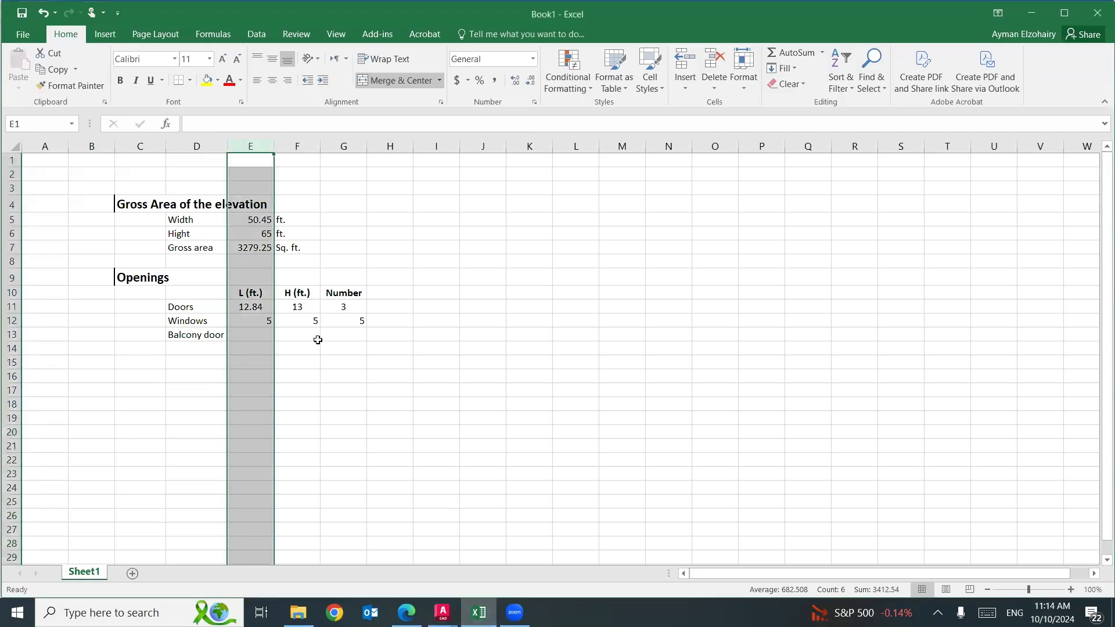
click(259, 335)
text(6.5)
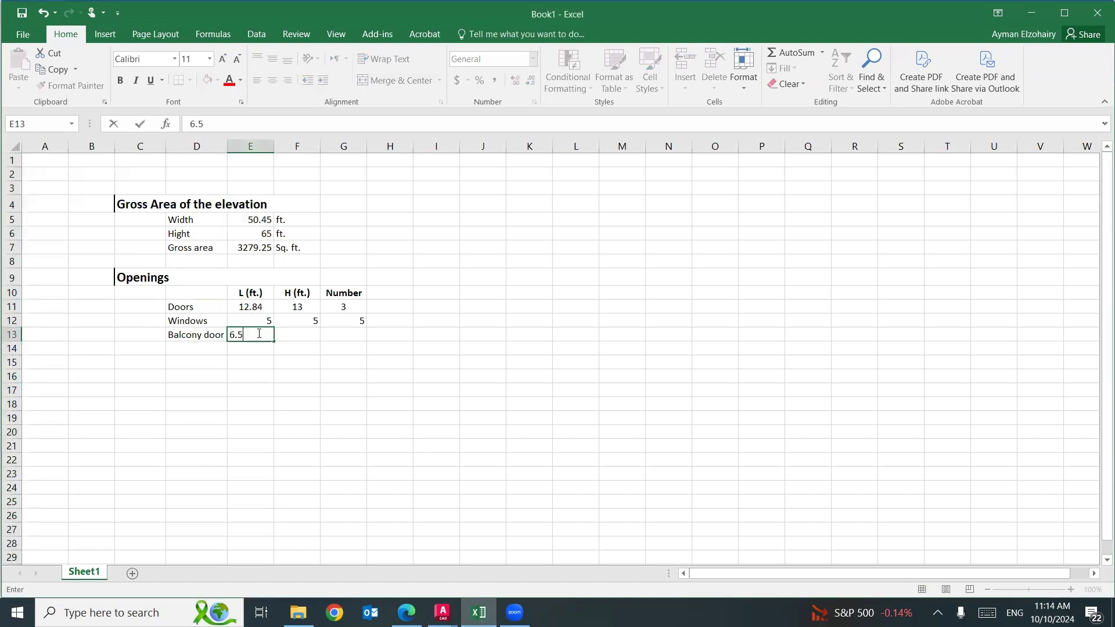
key(Tab)
text(4.5)
key(Tab)
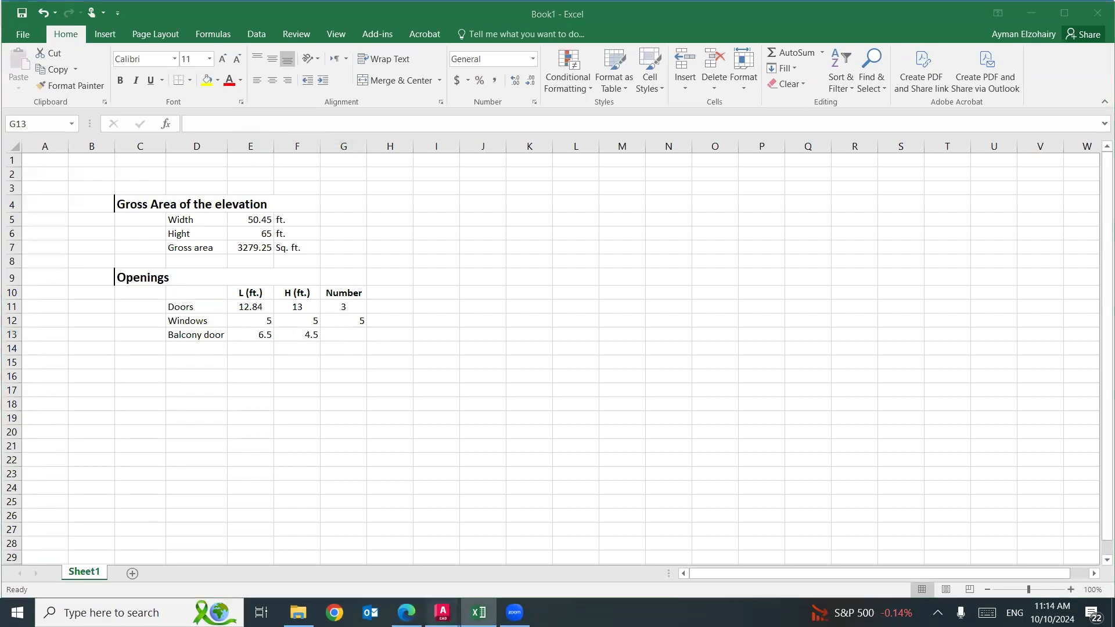
Count the balcony doors in the AutoCAD elevation and enter 10 as their number in G13 in Excel.
mouse_move(443, 612)
click(373, 555)
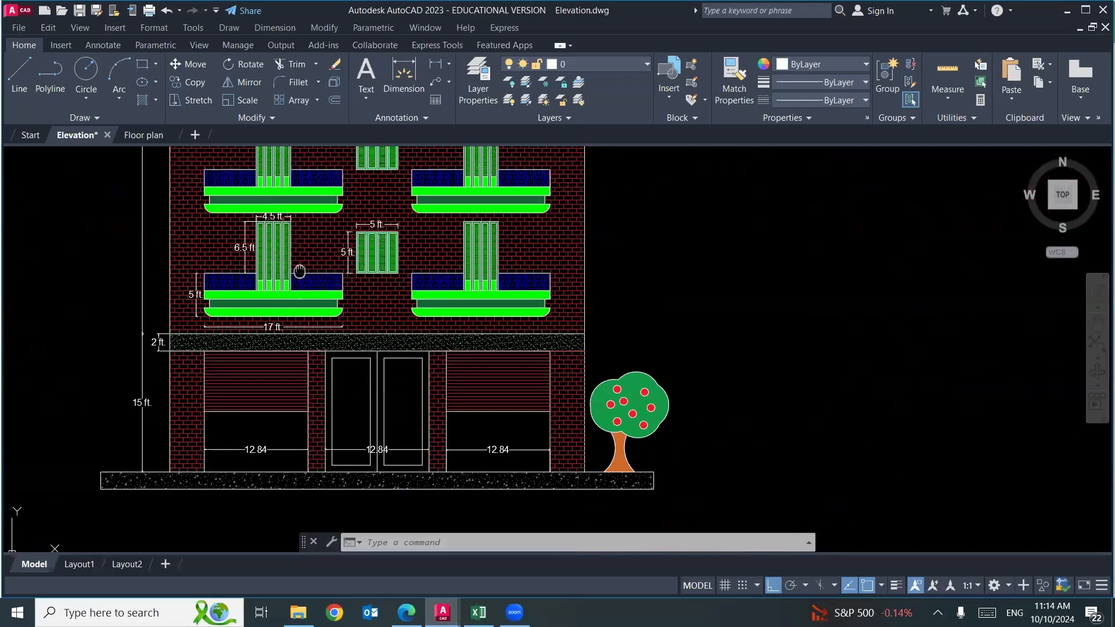
scroll(273, 212, down, 3)
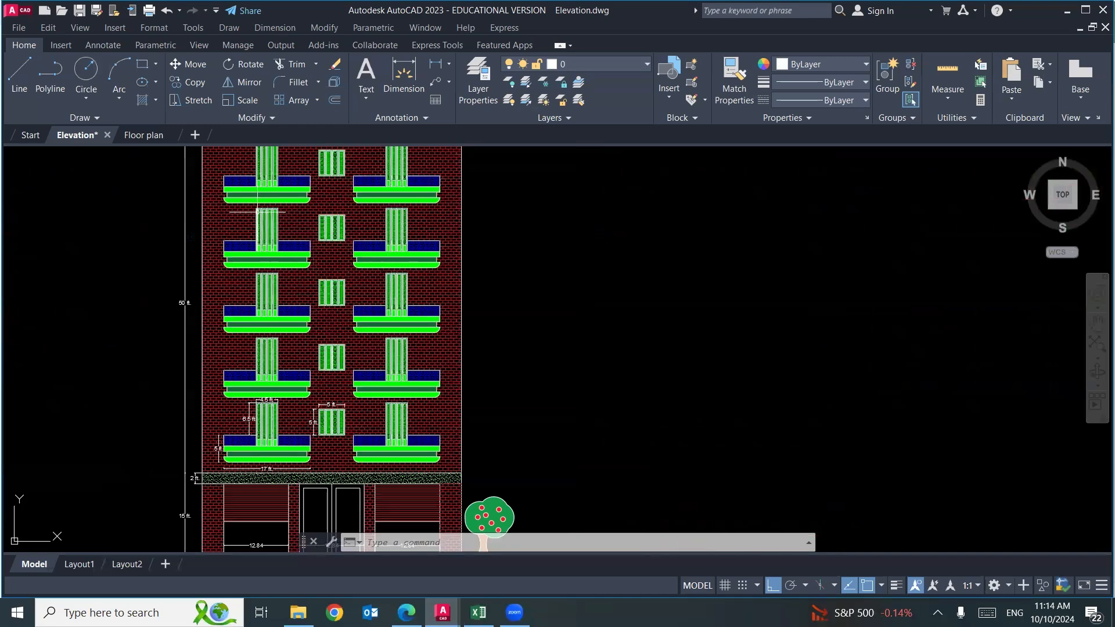
drag(351, 224, 357, 281)
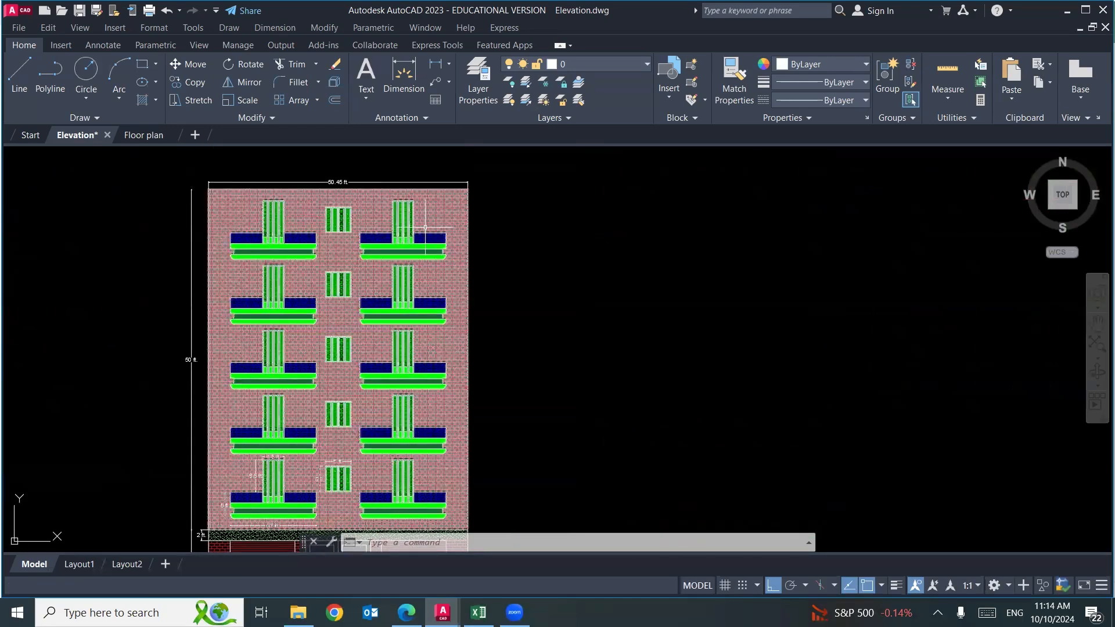
click(479, 612)
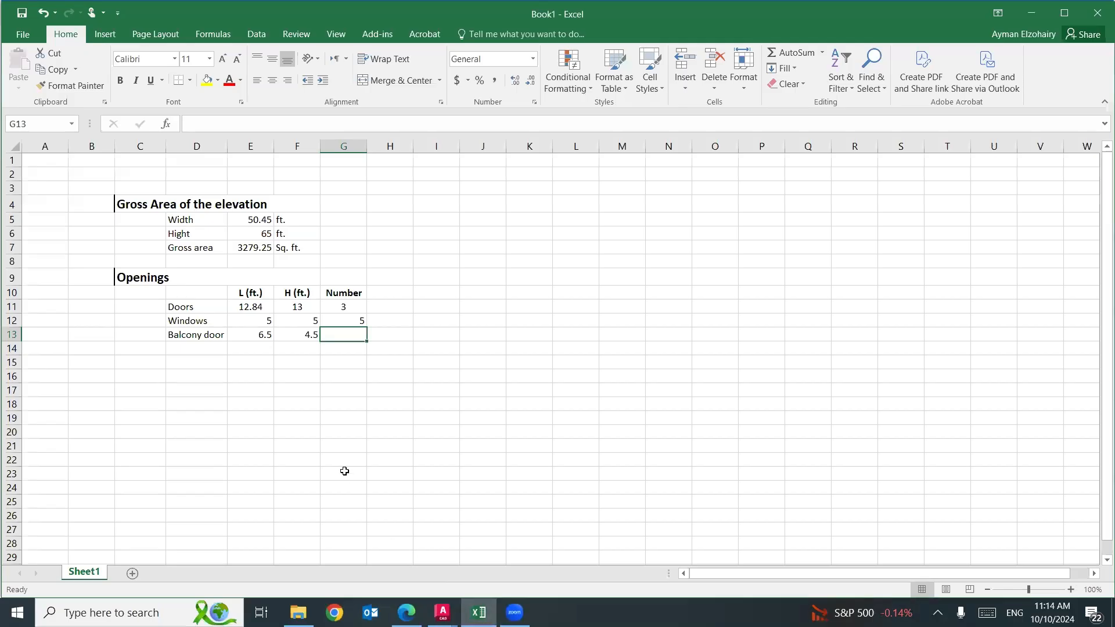
text(10)
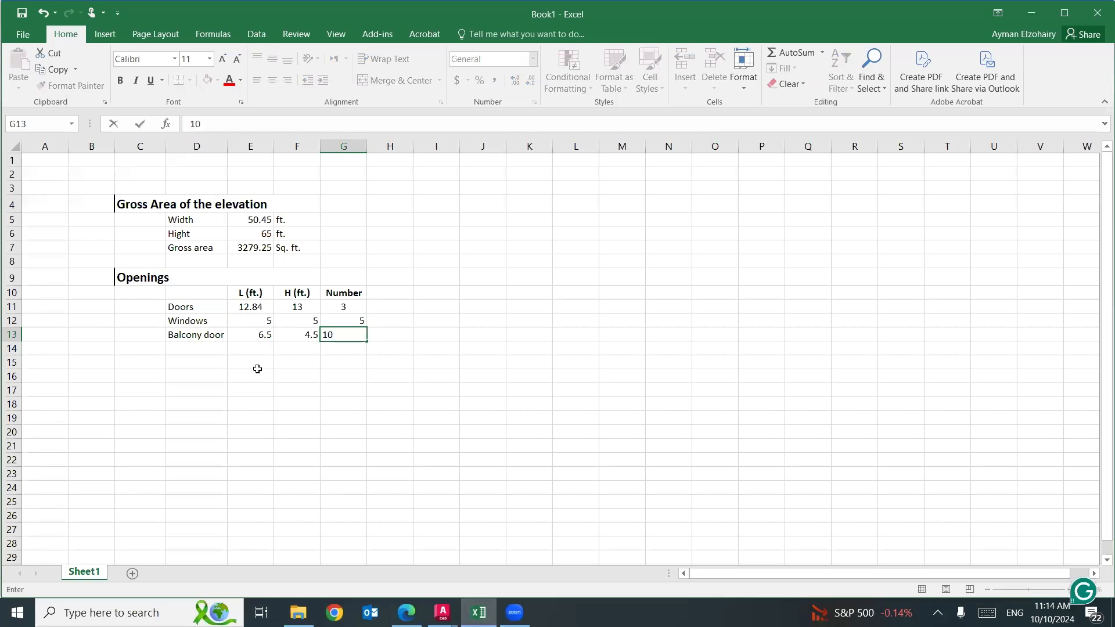
Enter the label "Balcony body" in D14, below the "Balcony door" label.
click(200, 349)
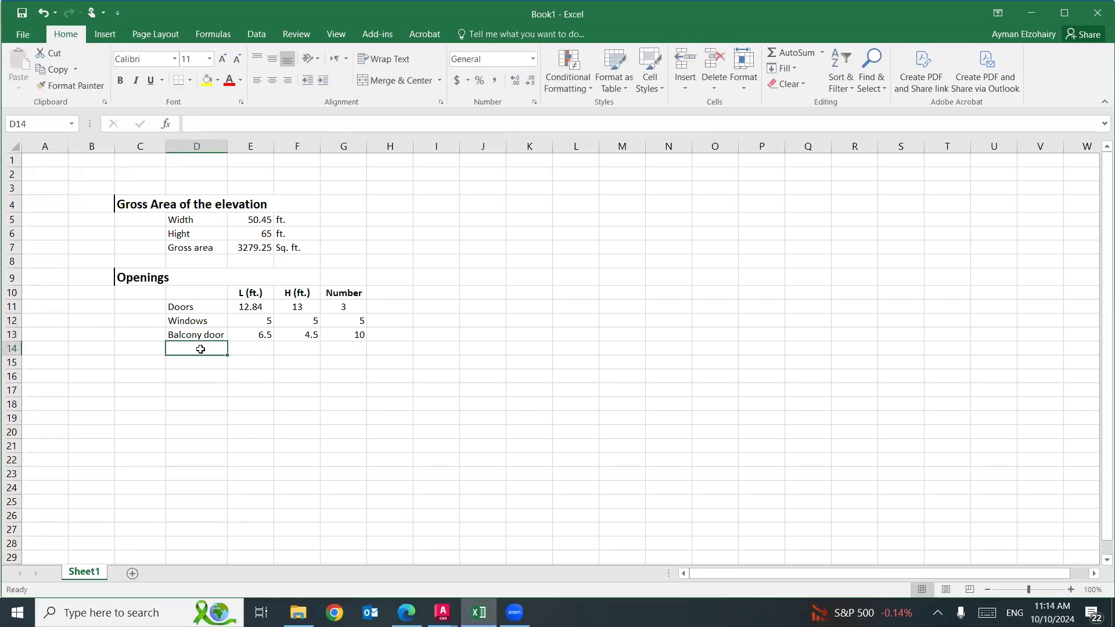
text(Balcony body)
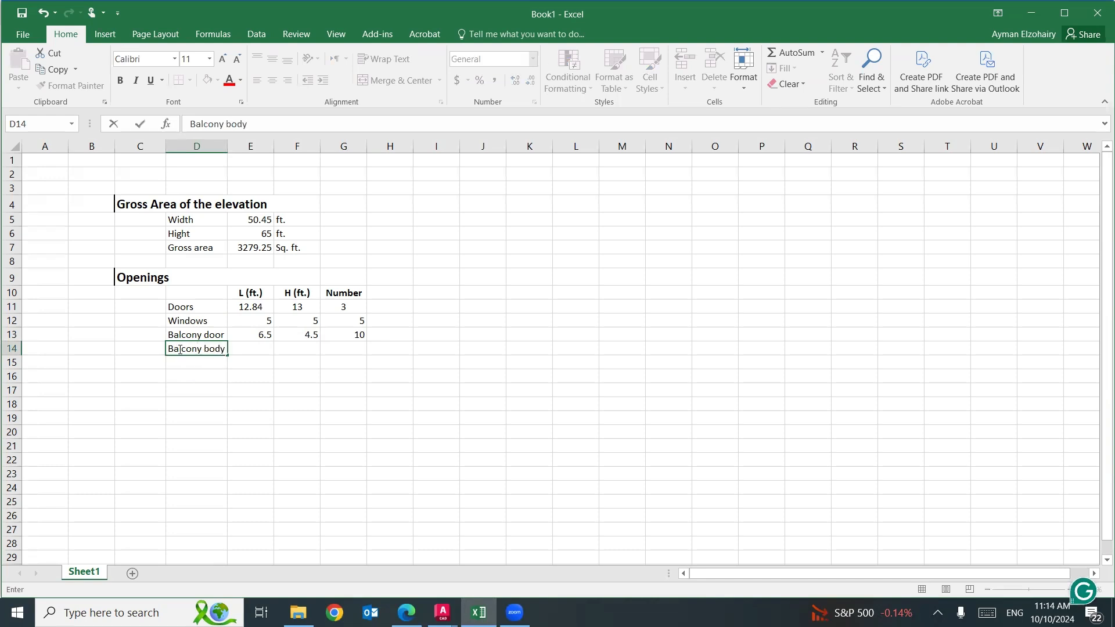
click(238, 350)
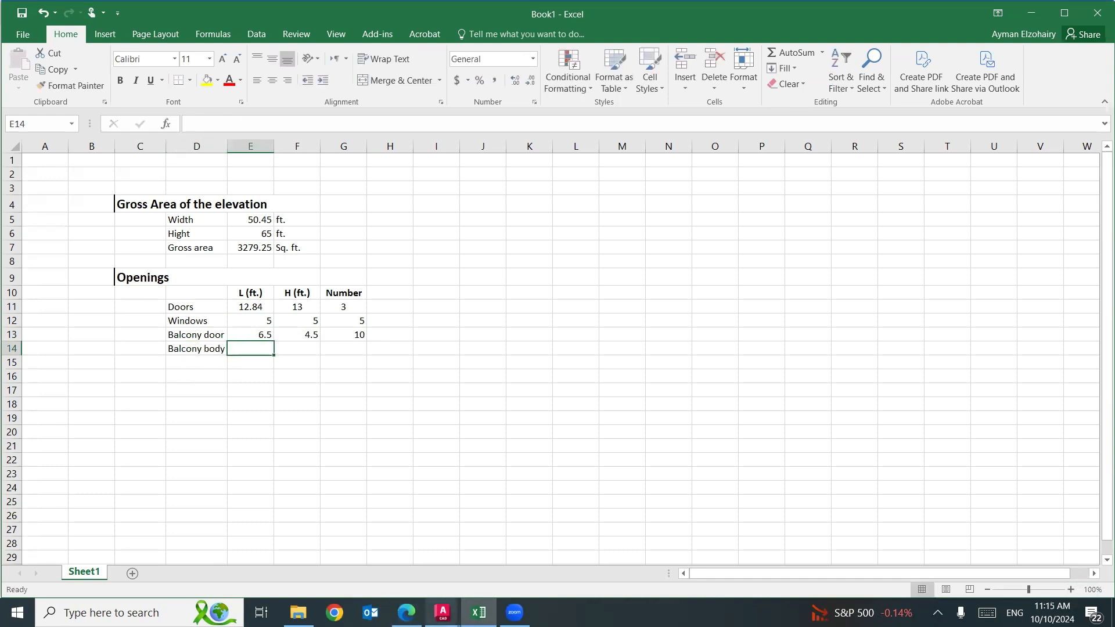
Examine the balcony body's outline and its width and height dimensions in the AutoCAD elevation.
click(443, 613)
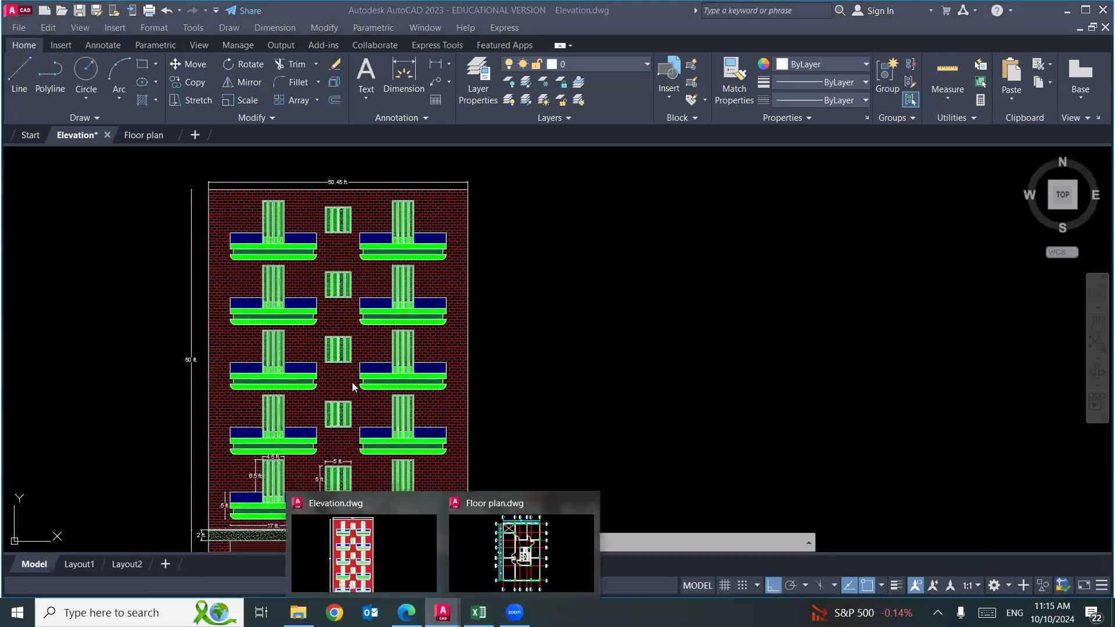
scroll(286, 416, up, 6)
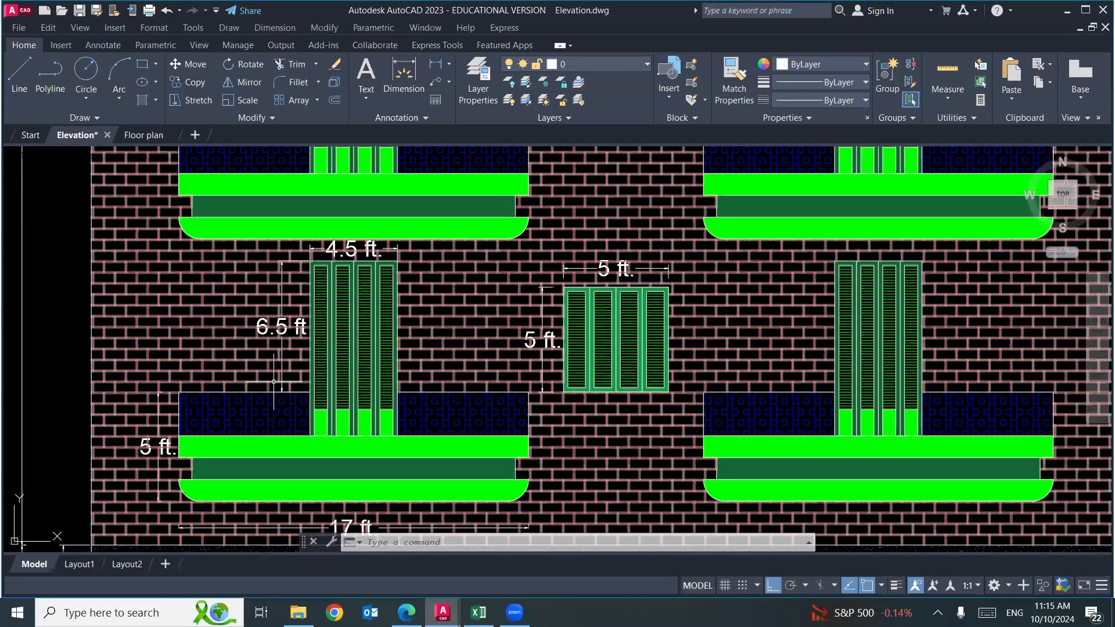
drag(287, 417, 276, 368)
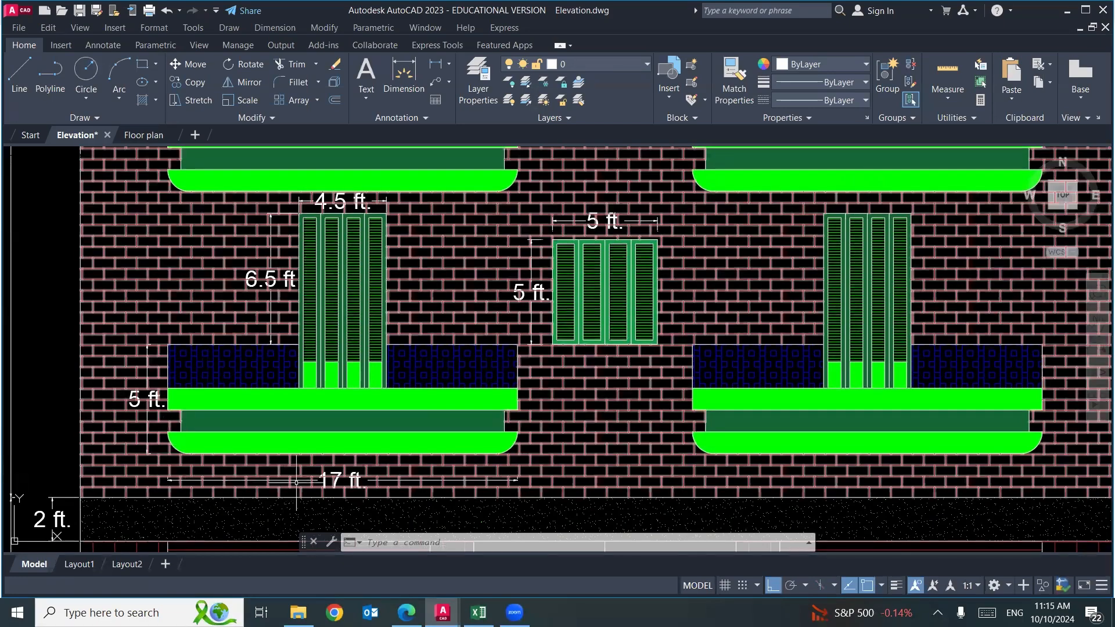
scroll(523, 402, up, 4)
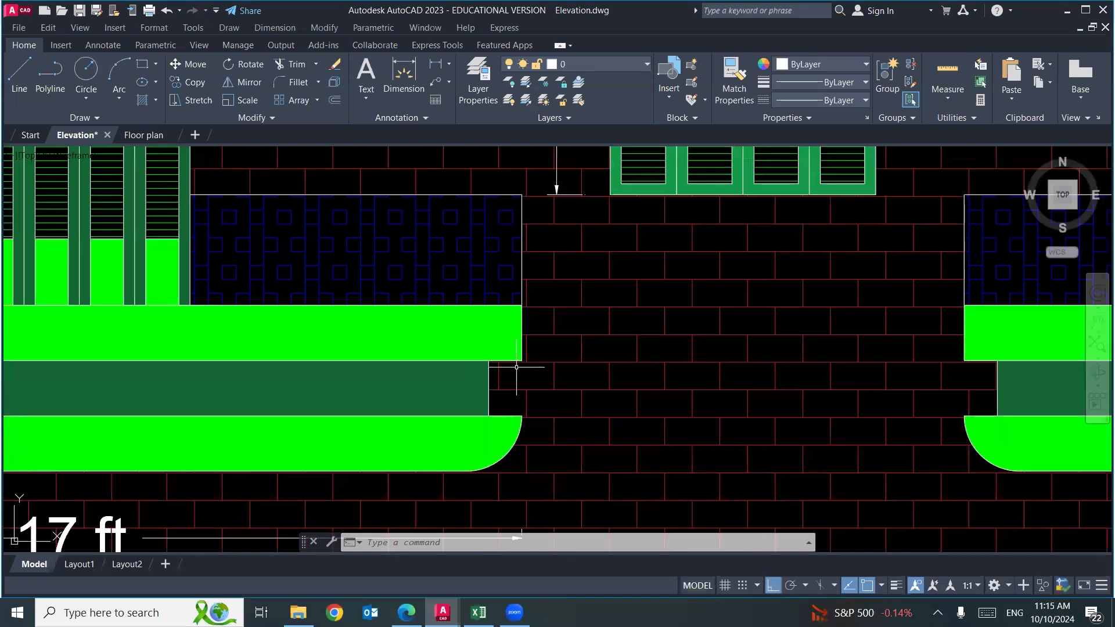
scroll(508, 375, down, 4)
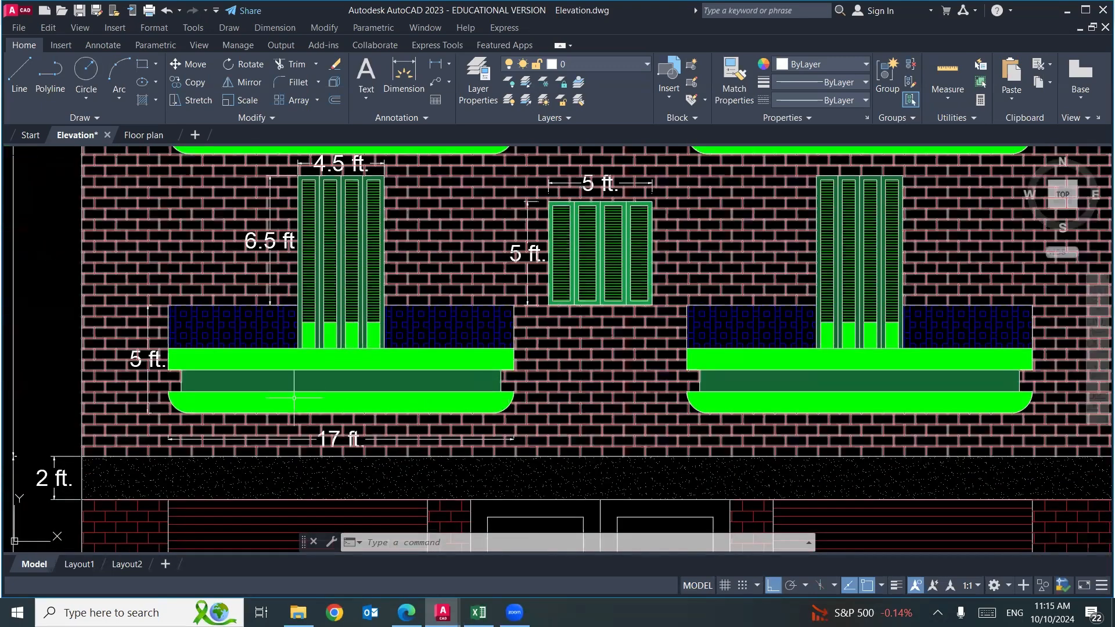
click(167, 300)
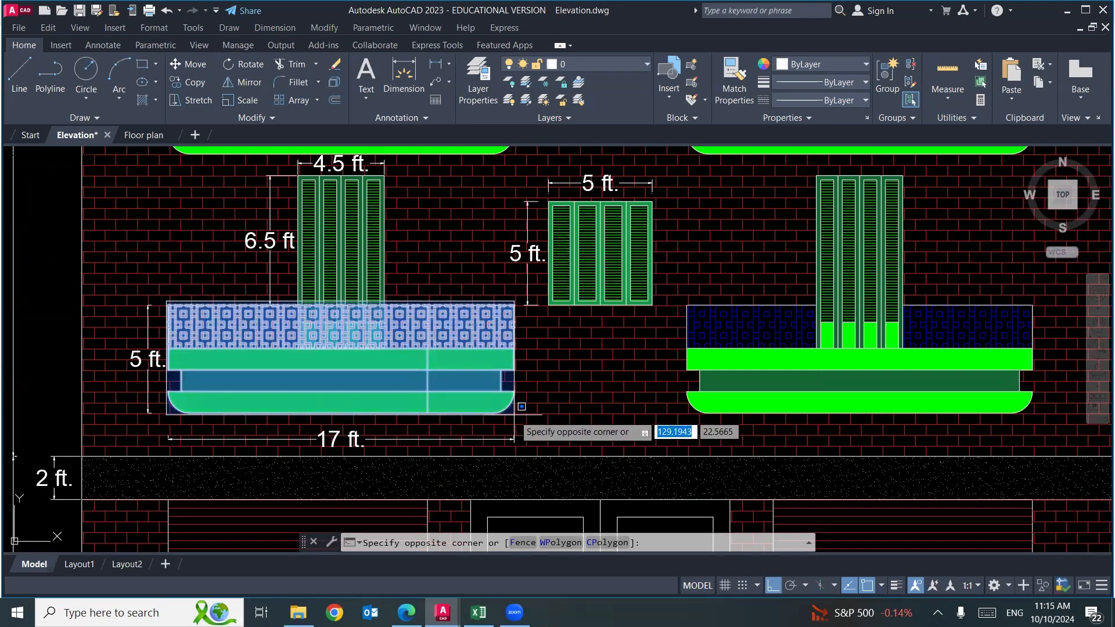
key(Escape)
key(Escape)
Switch to Excel and enter the balcony body's size, with 17 in E14 and 5 in F14.
key(alt+Tab)
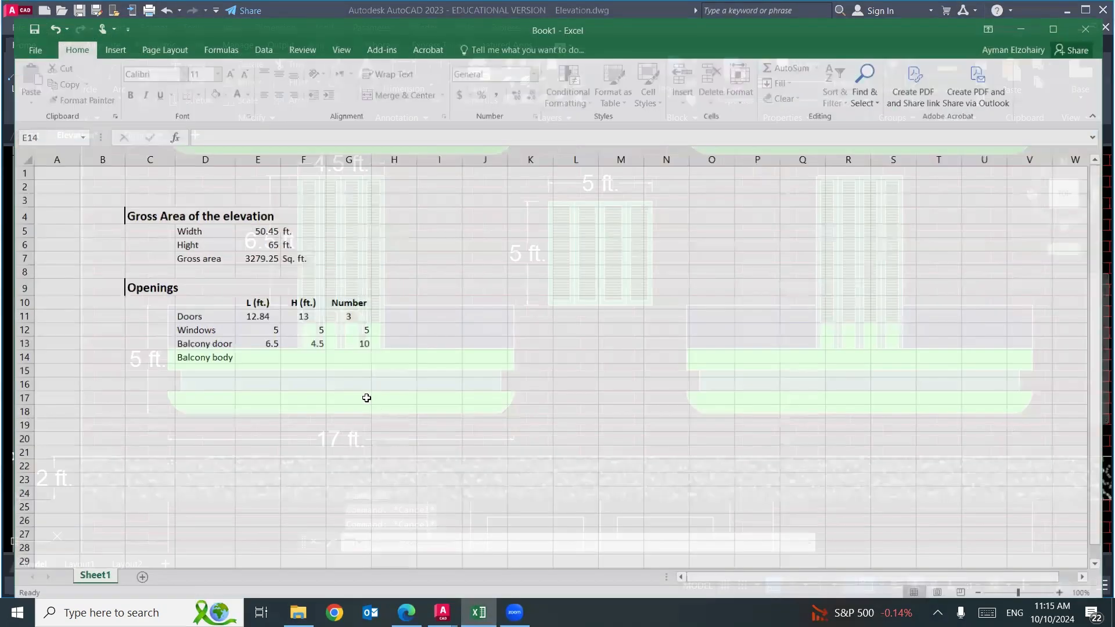
text(5)
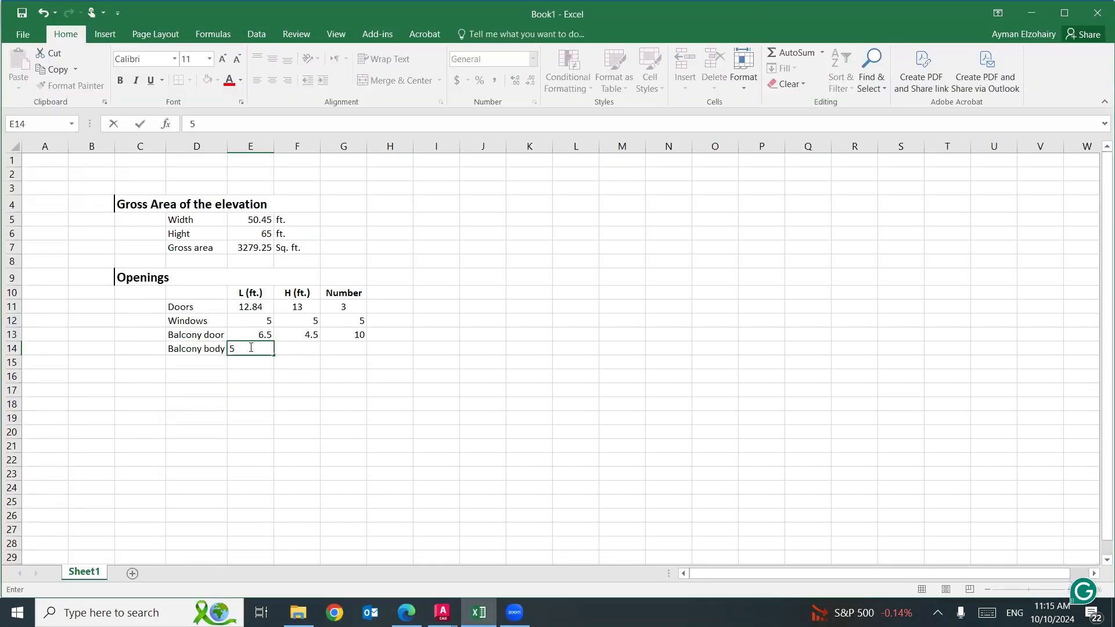
double_click(231, 347)
text(17)
click(311, 347)
text(5)
key(Tab)
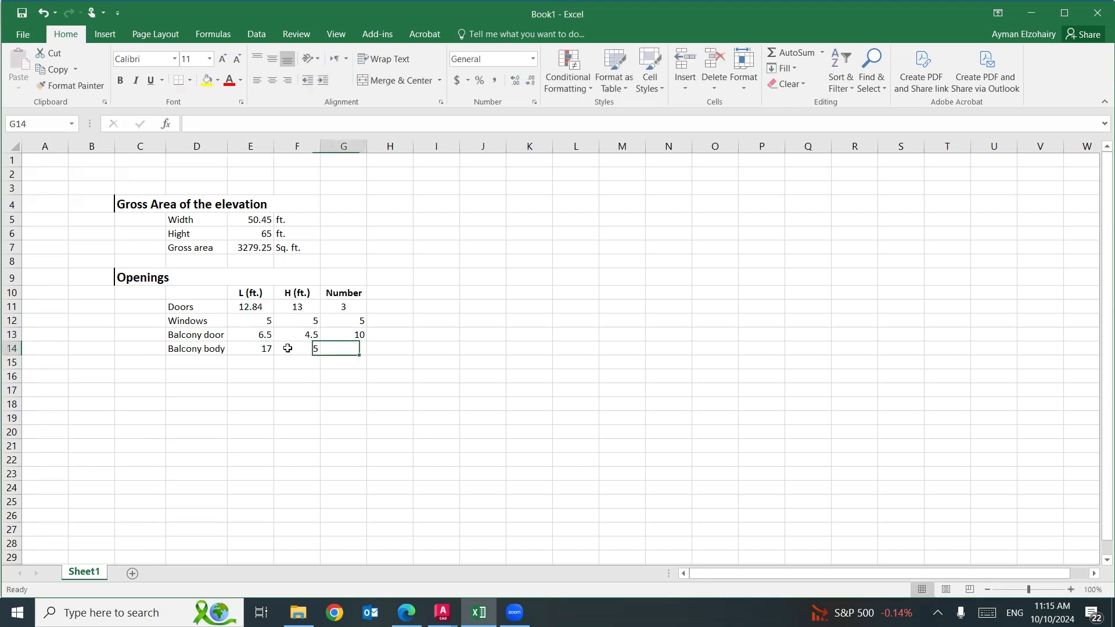
Count the balcony bodies in the AutoCAD elevation and enter 10 as their number in G14 in Excel.
mouse_move(443, 612)
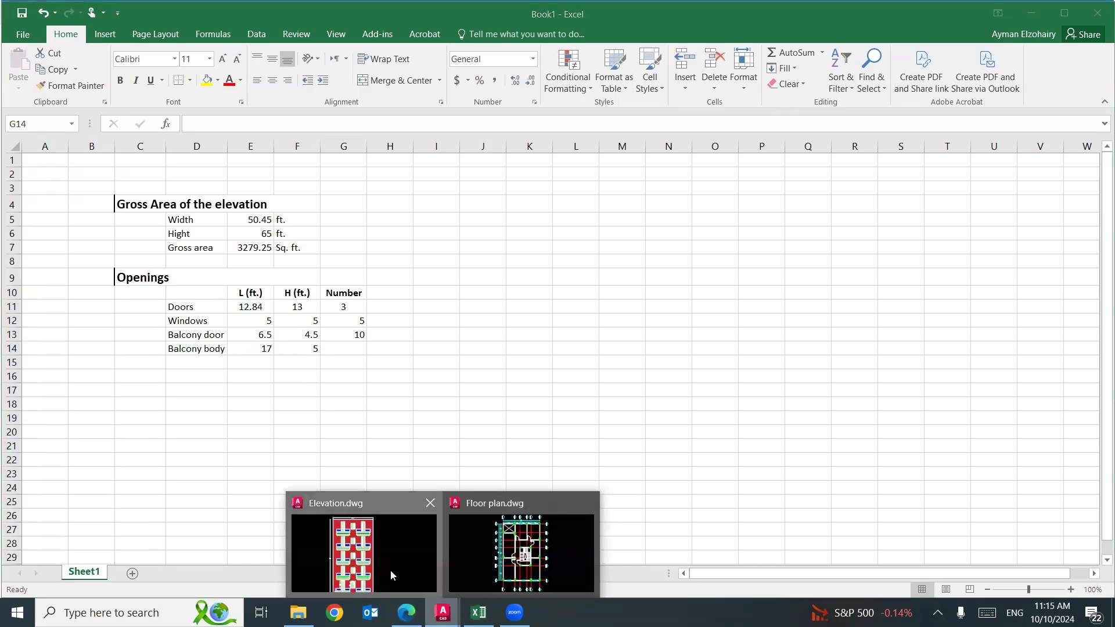
click(391, 574)
scroll(396, 389, down, 4)
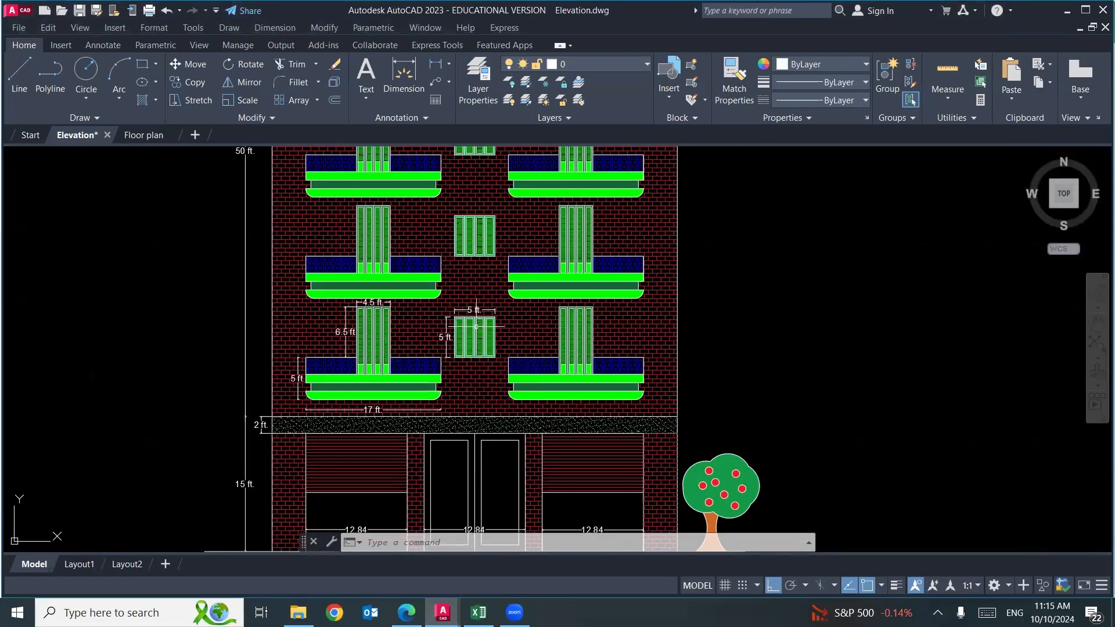
drag(506, 328, 468, 523)
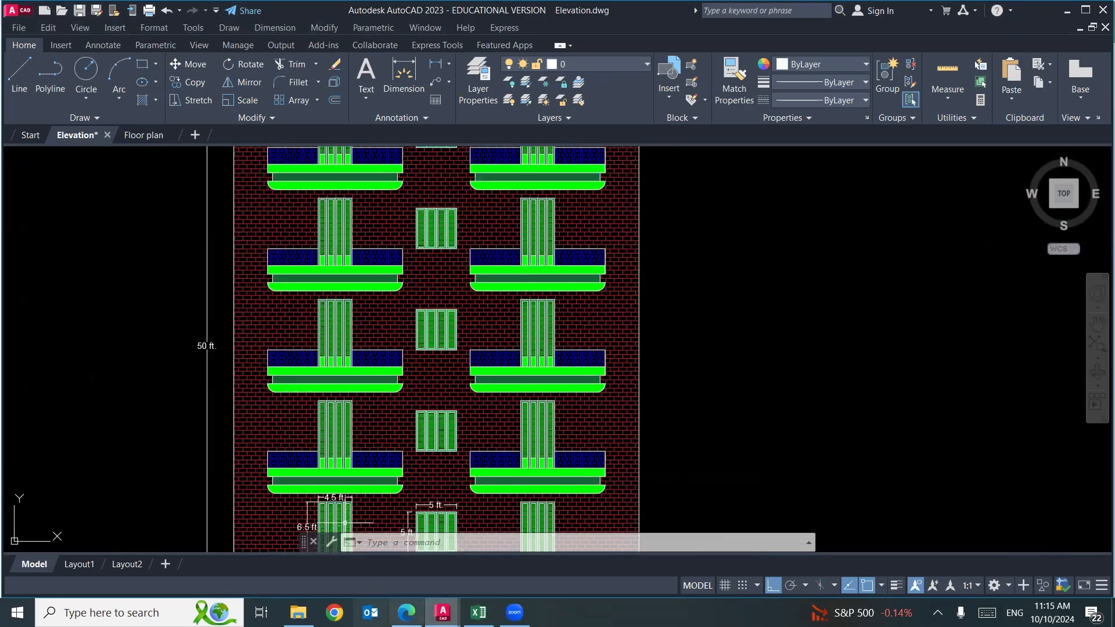
click(478, 613)
text(10)
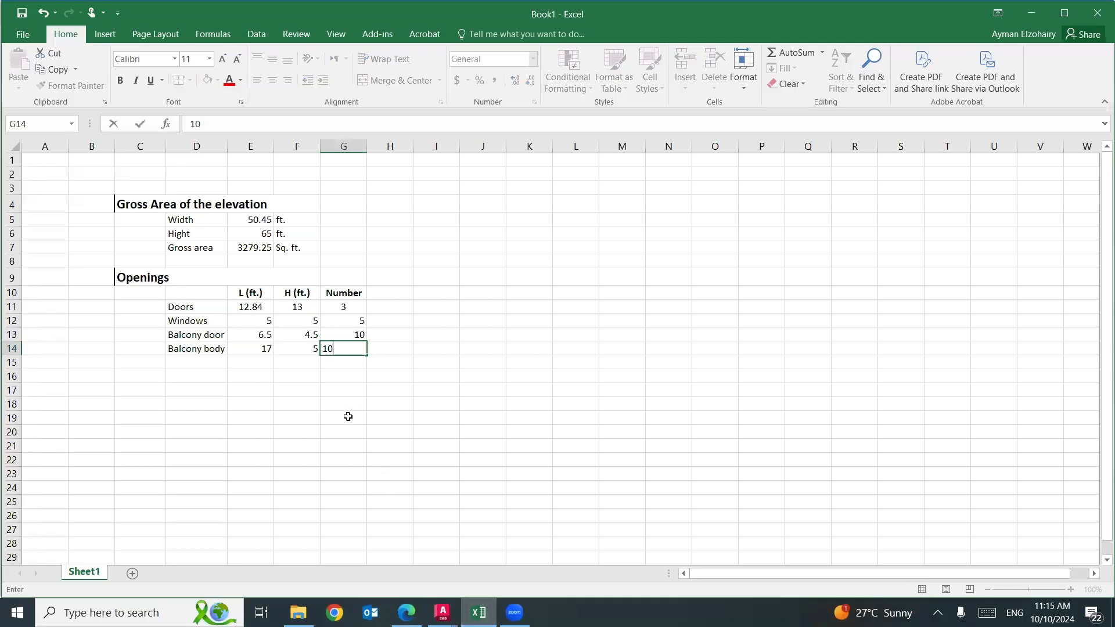
click(347, 417)
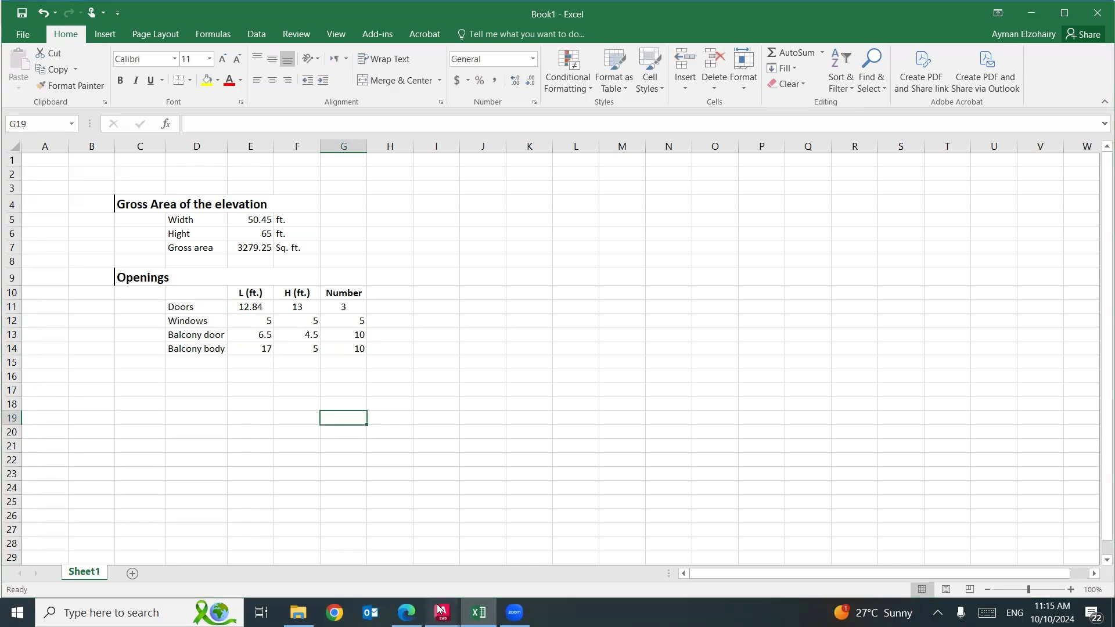
Switch to AutoCAD and examine the horizontal strip above the ground floor, its height dimension and the elevation's overall width dimension.
mouse_move(442, 613)
click(394, 562)
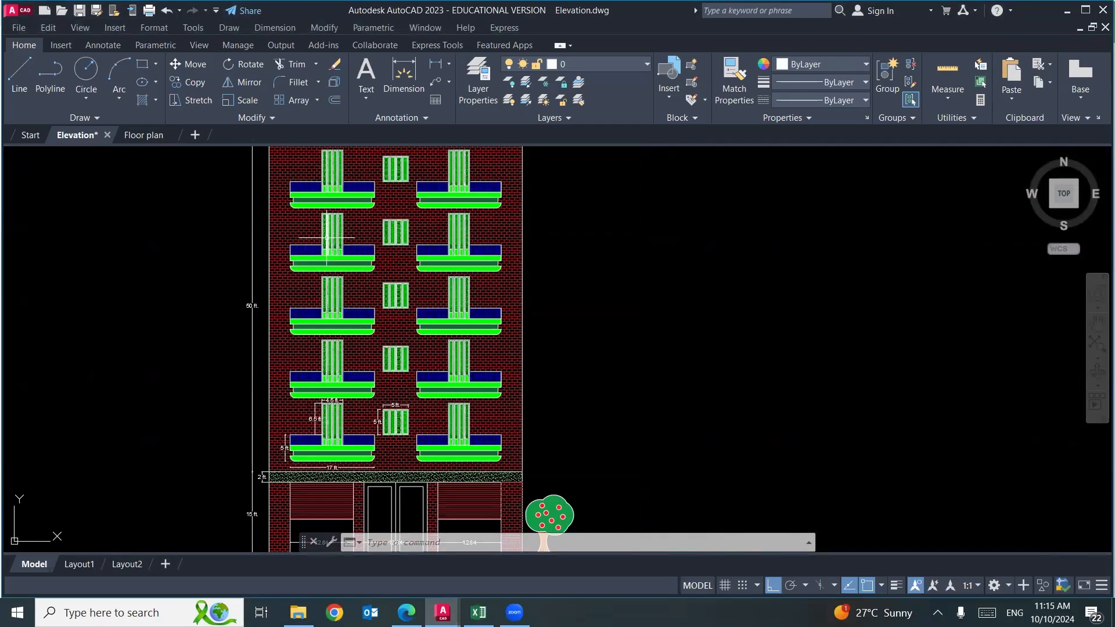
scroll(459, 428, up, 2)
scroll(432, 340, up, 4)
drag(433, 381, 715, 246)
scroll(719, 257, down, 2)
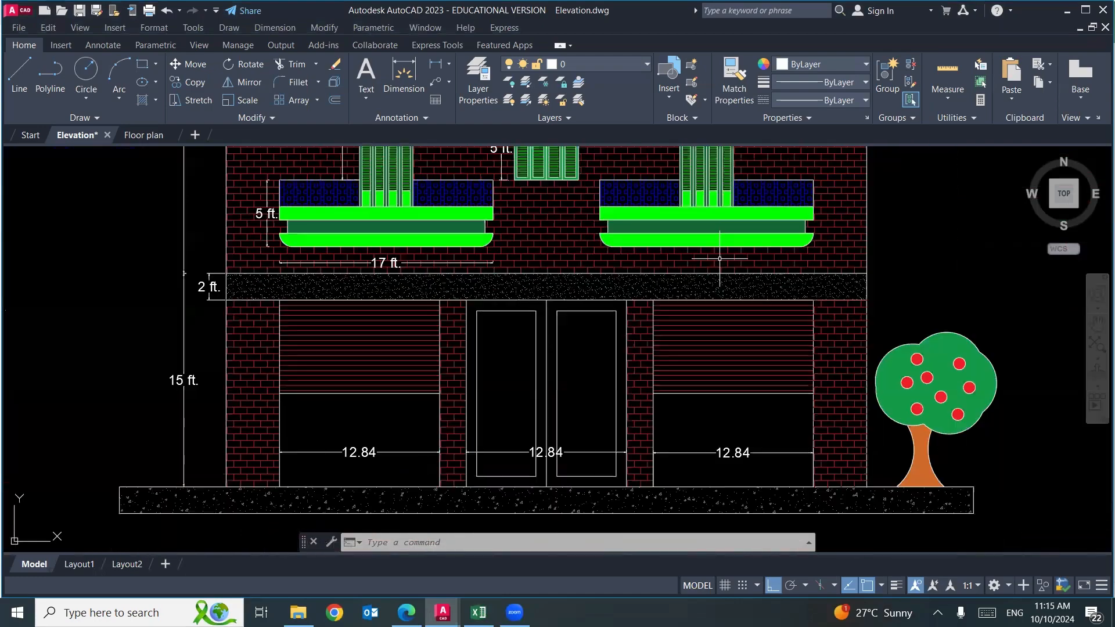
click(909, 275)
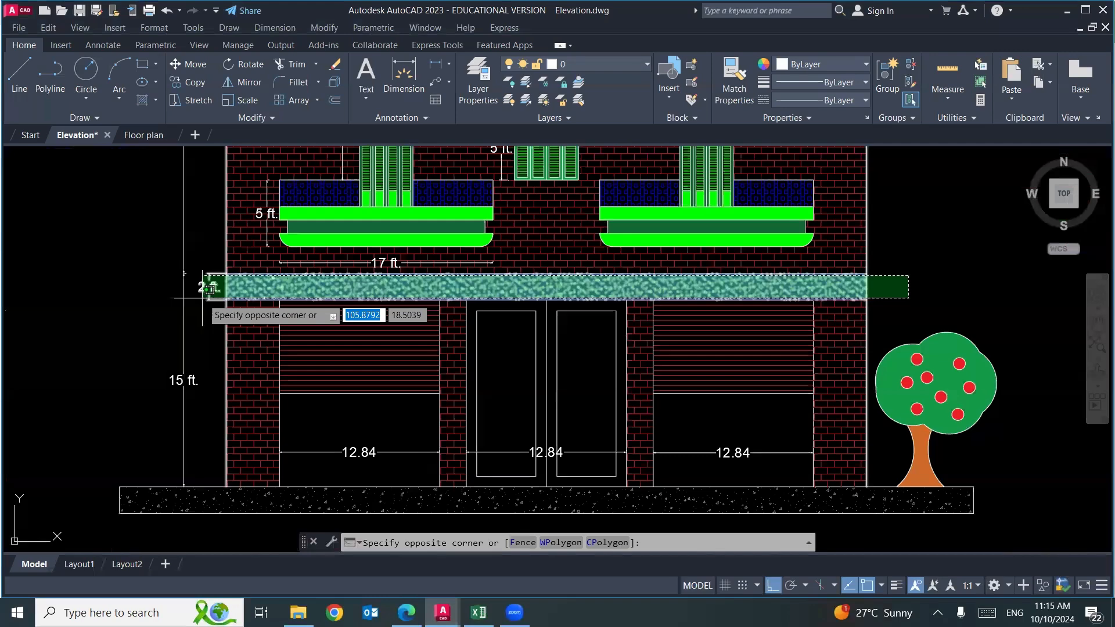
key(Escape)
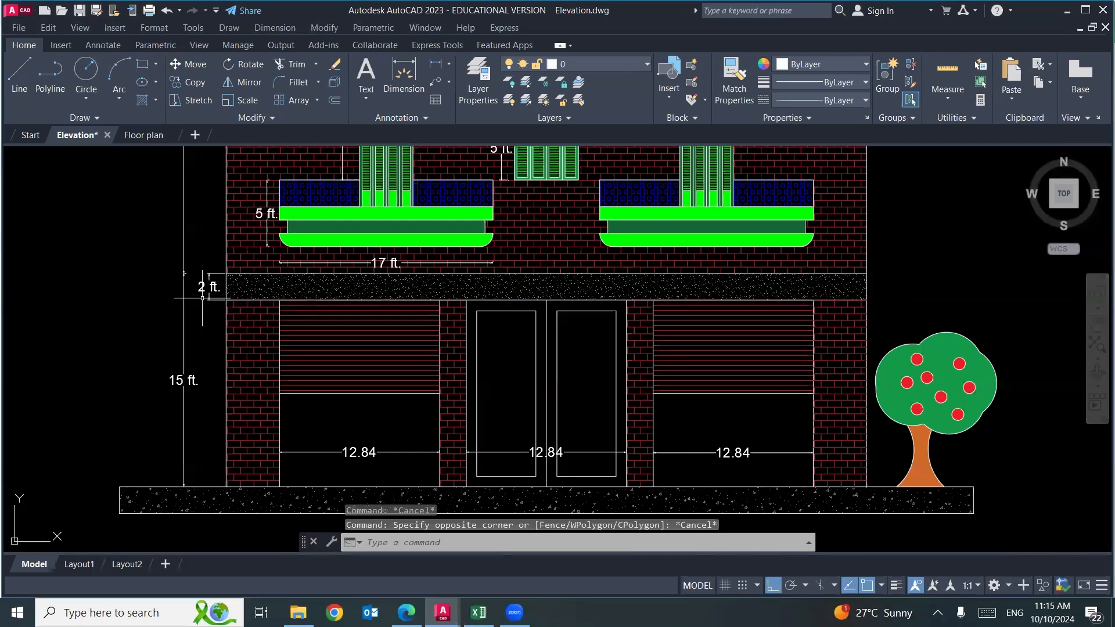
drag(269, 373, 259, 321)
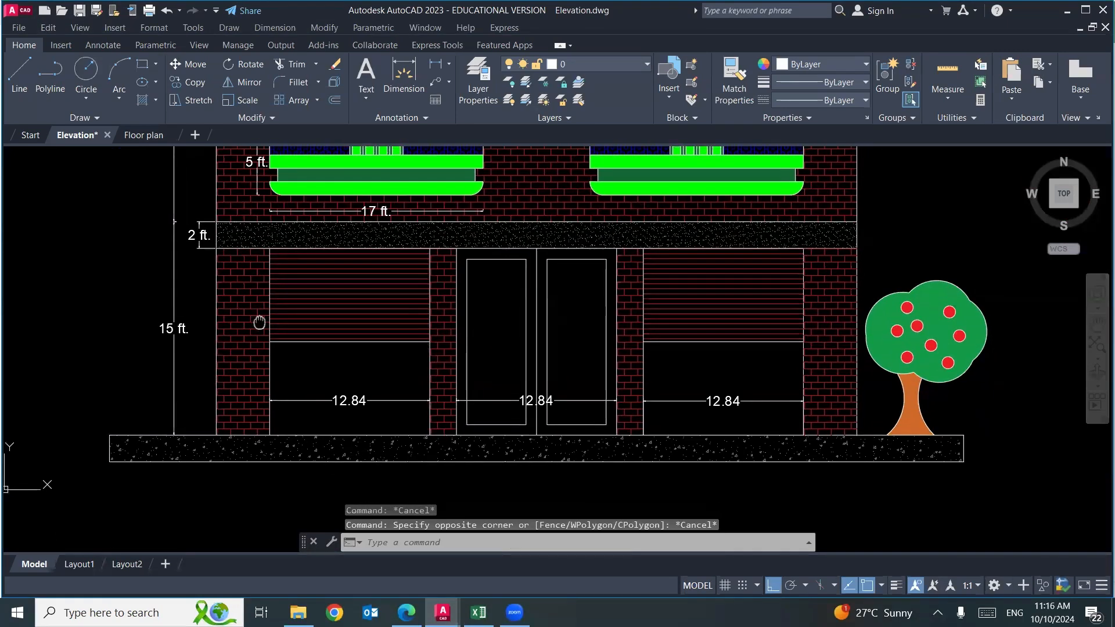
scroll(260, 321, down, 2)
mouse_move(407, 204)
mouse_down()
mouse_move(395, 522)
mouse_move(439, 426)
mouse_up()
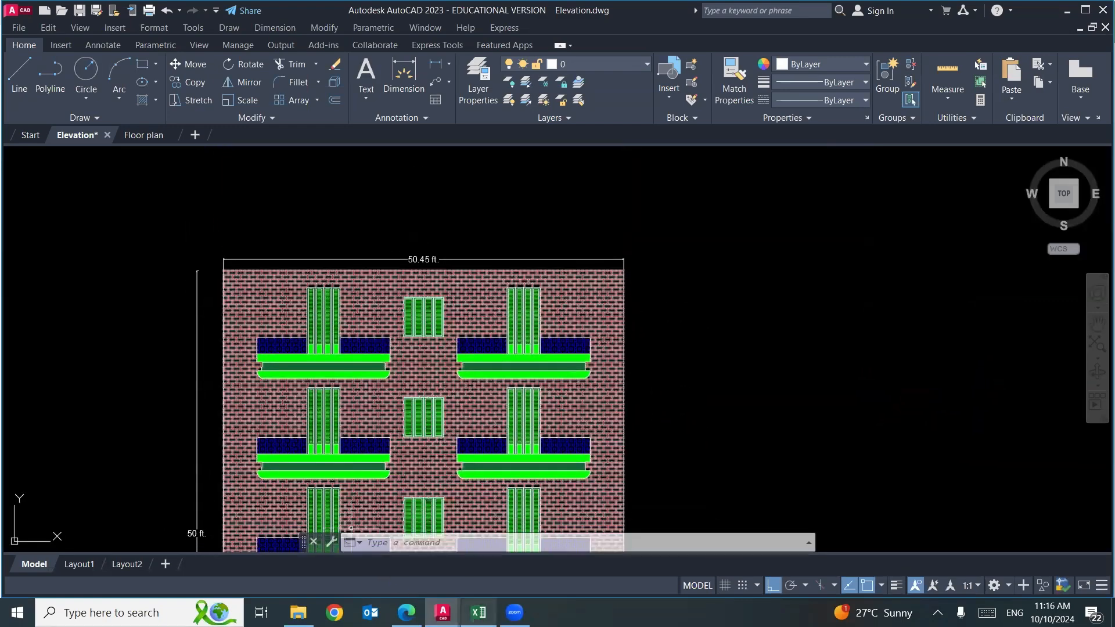
Switch to Excel and enter the strip's data below the balcony body row: 50.45 in E15, 2 in F15 and 1 in G15.
click(479, 613)
click(257, 361)
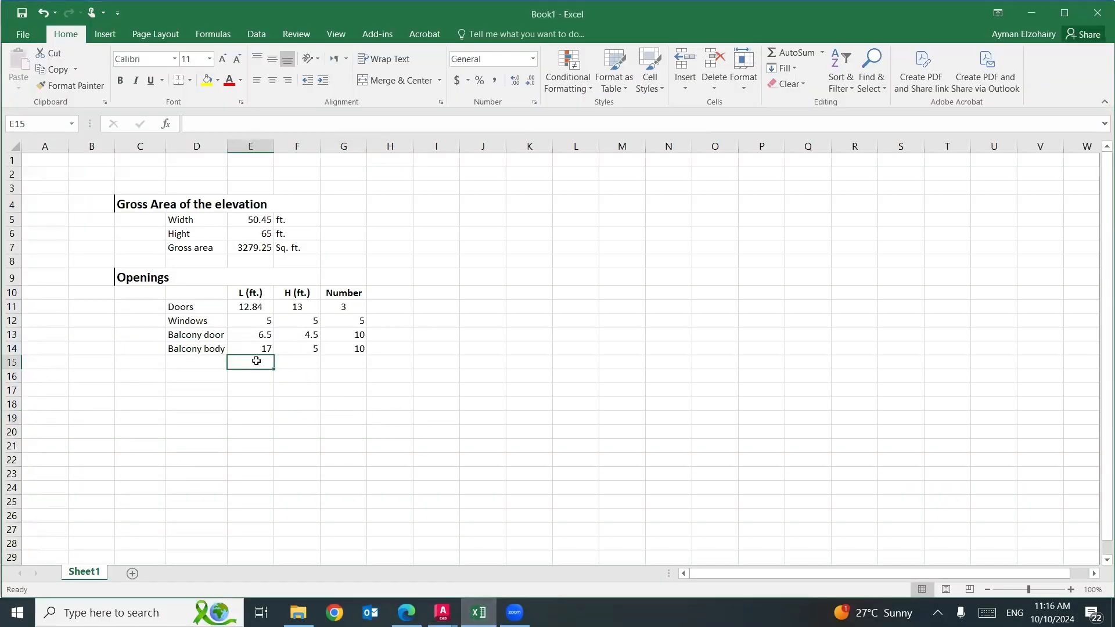
text(50.45)
key(Tab)
text(2)
key(Tab)
text(1)
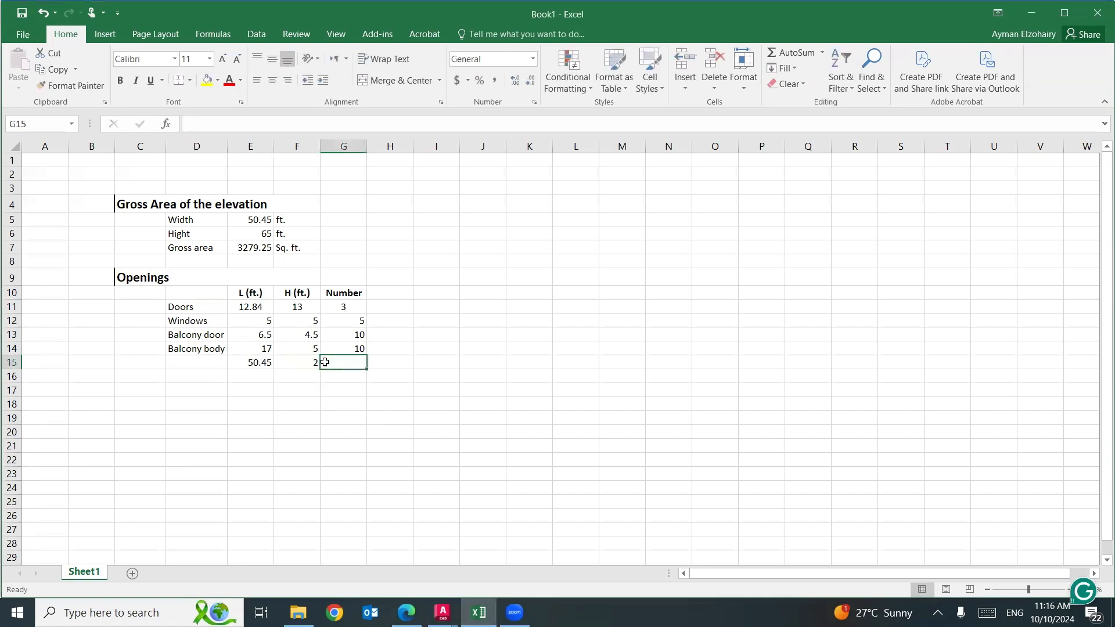
Enter the label "Strip" in D15, below the "Balcony body" label.
click(209, 363)
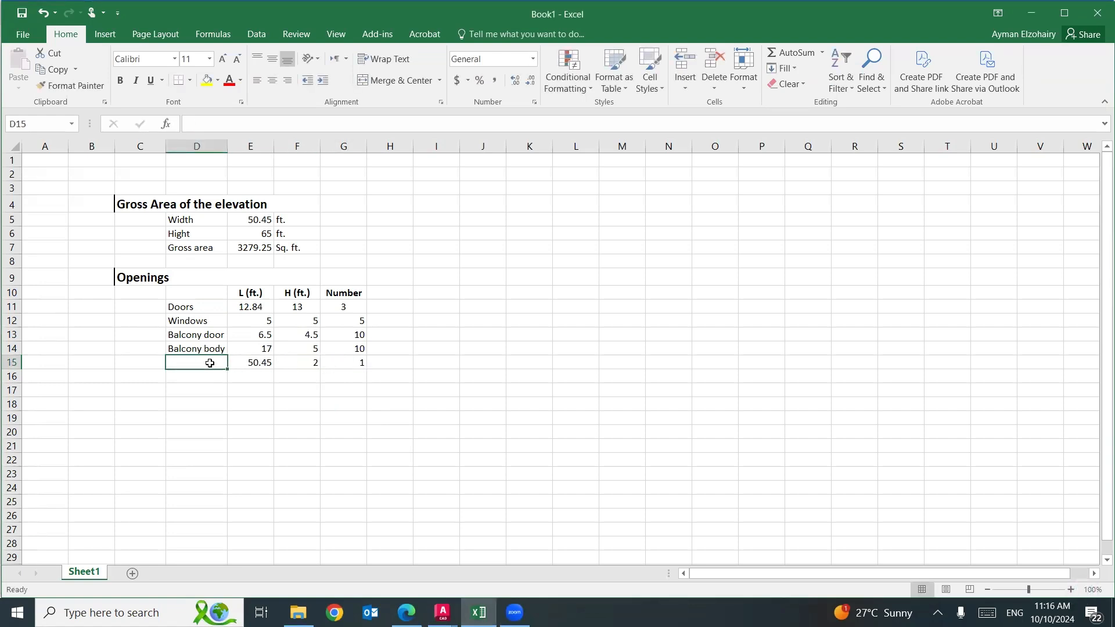
text(Strip)
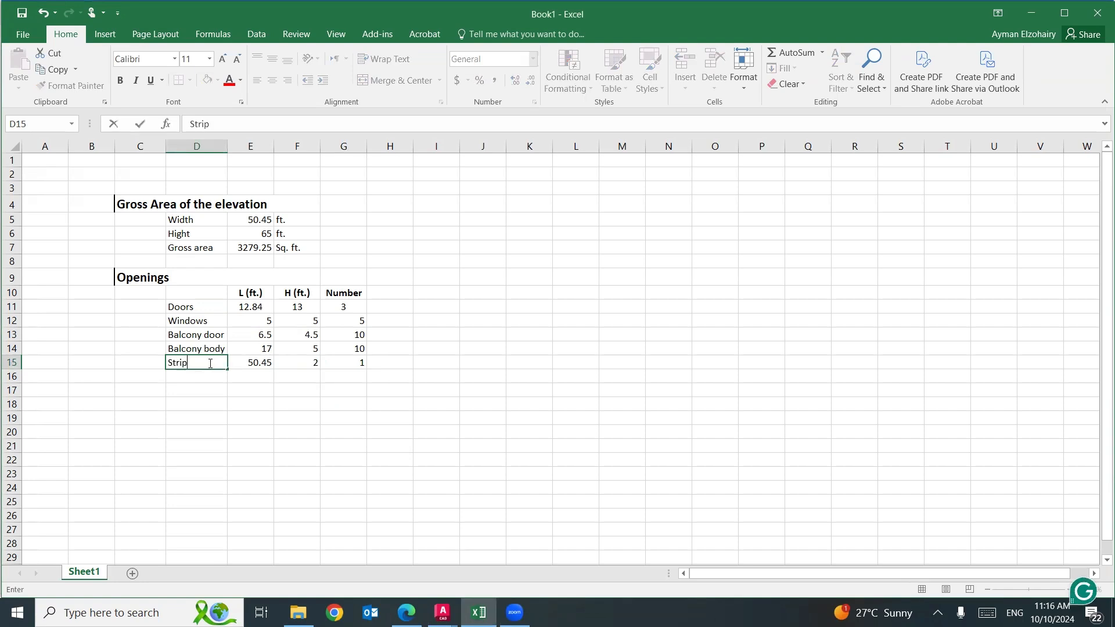
click(331, 458)
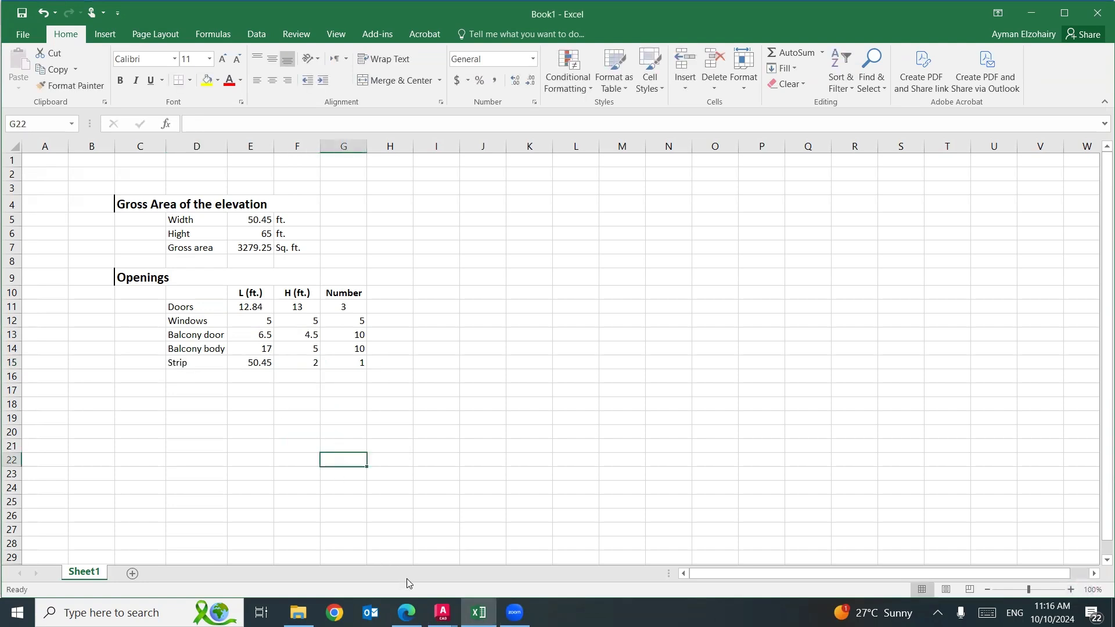
Switch to AutoCAD and review the whole elevation, its overall dimensions, openings and strip, against the items listed in Excel.
mouse_move(443, 613)
click(379, 550)
scroll(545, 371, down, 5)
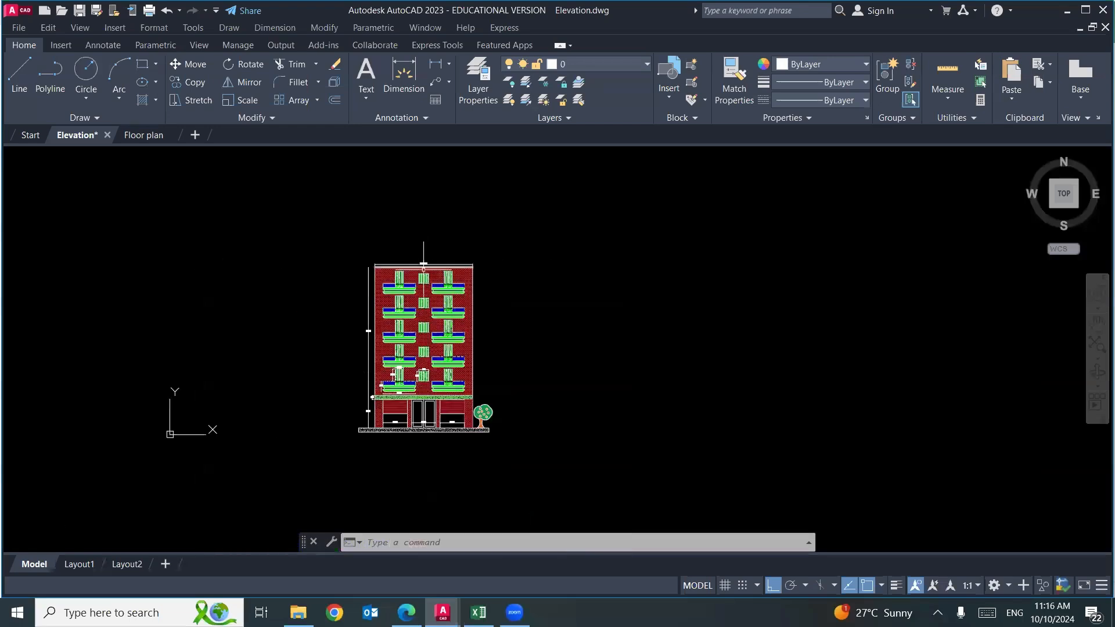
scroll(448, 341, up, 5)
scroll(448, 328, down, 4)
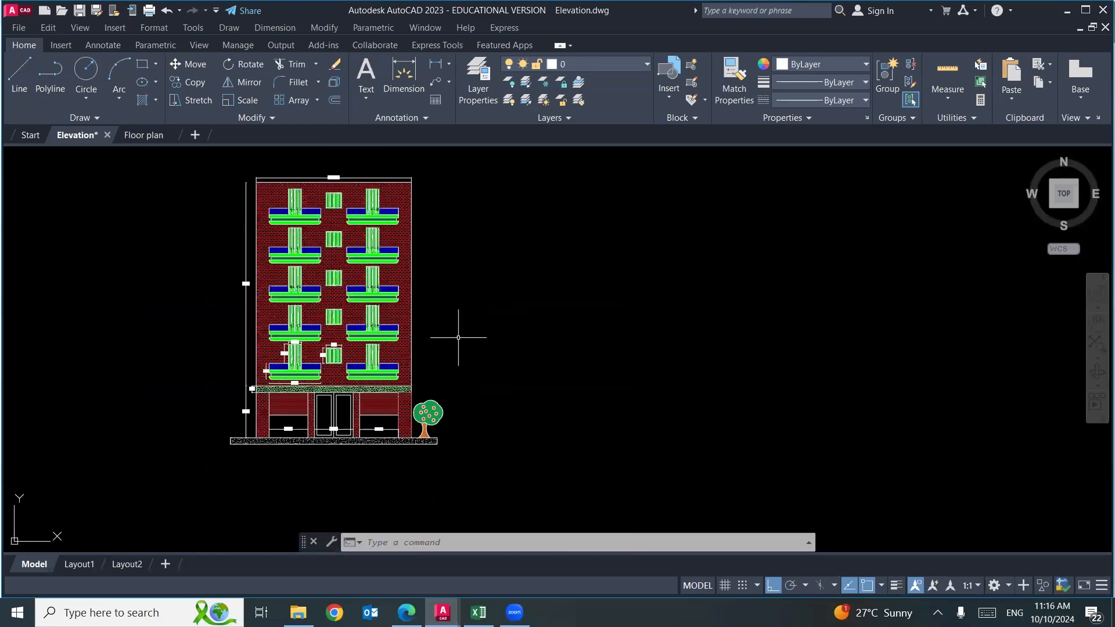
click(463, 195)
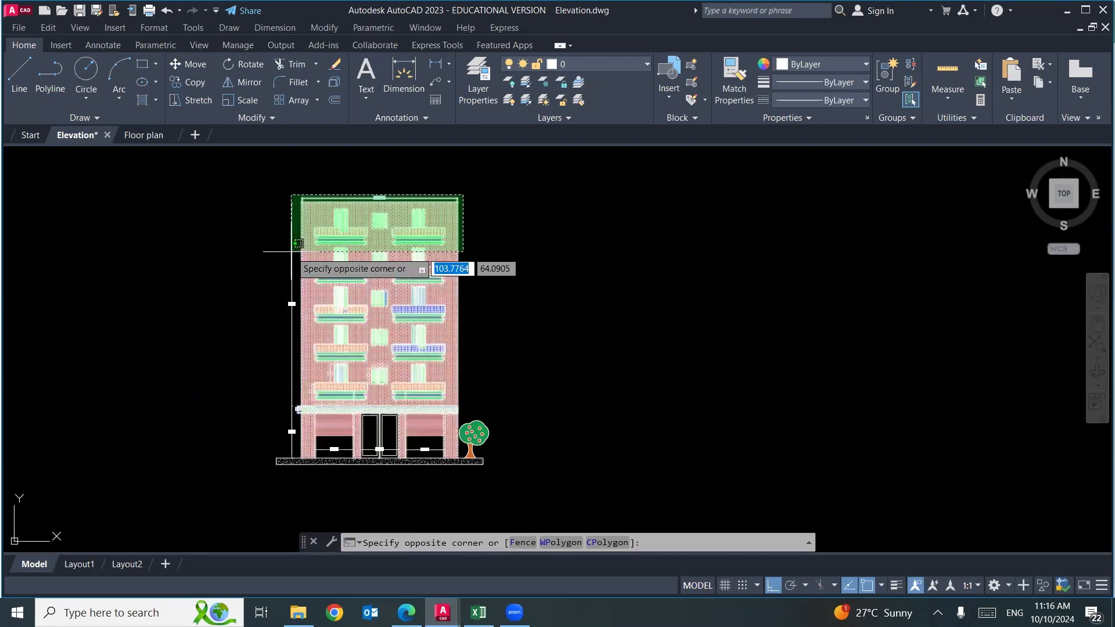
click(378, 194)
scroll(381, 196, up, 8)
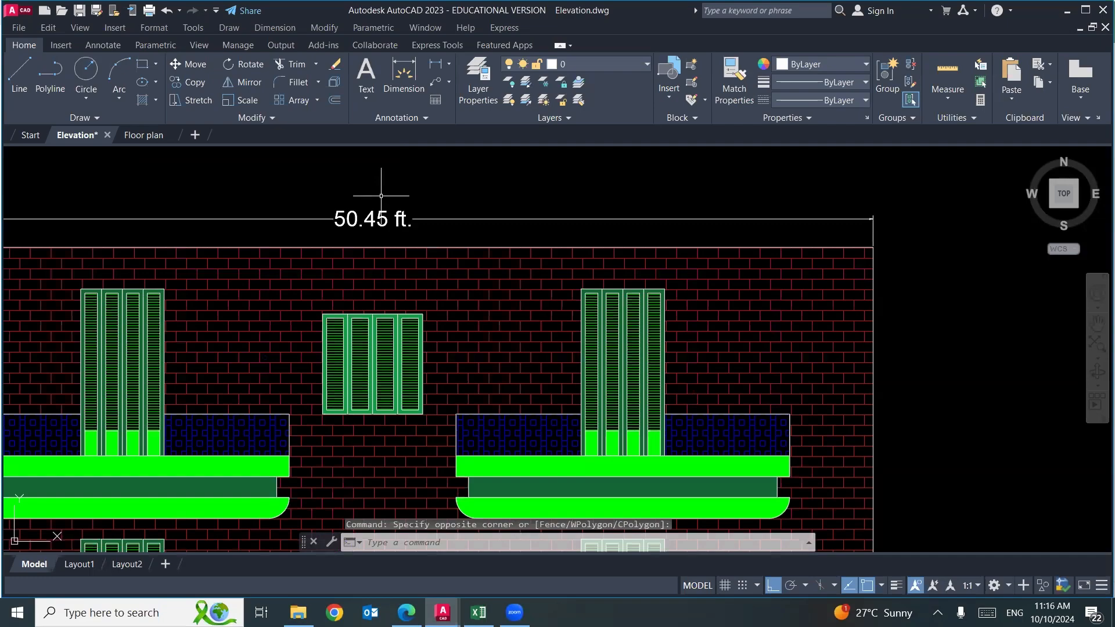
scroll(381, 195, down, 8)
scroll(162, 436, up, 5)
scroll(169, 234, down, 4)
scroll(194, 376, up, 4)
drag(236, 433, 107, 231)
scroll(58, 303, down, 4)
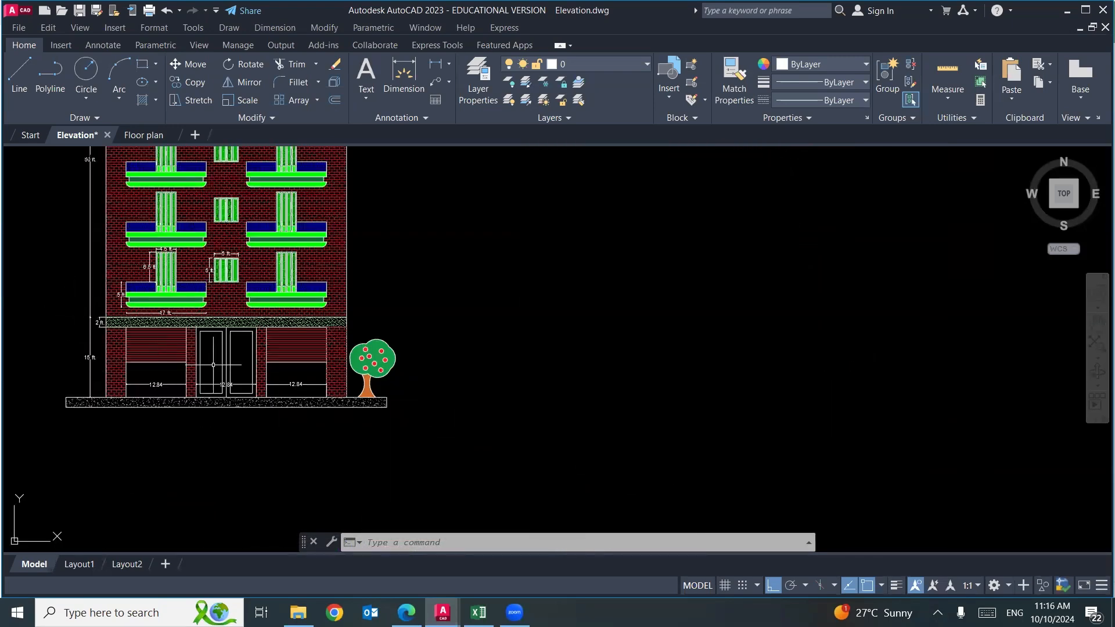
drag(280, 285, 300, 388)
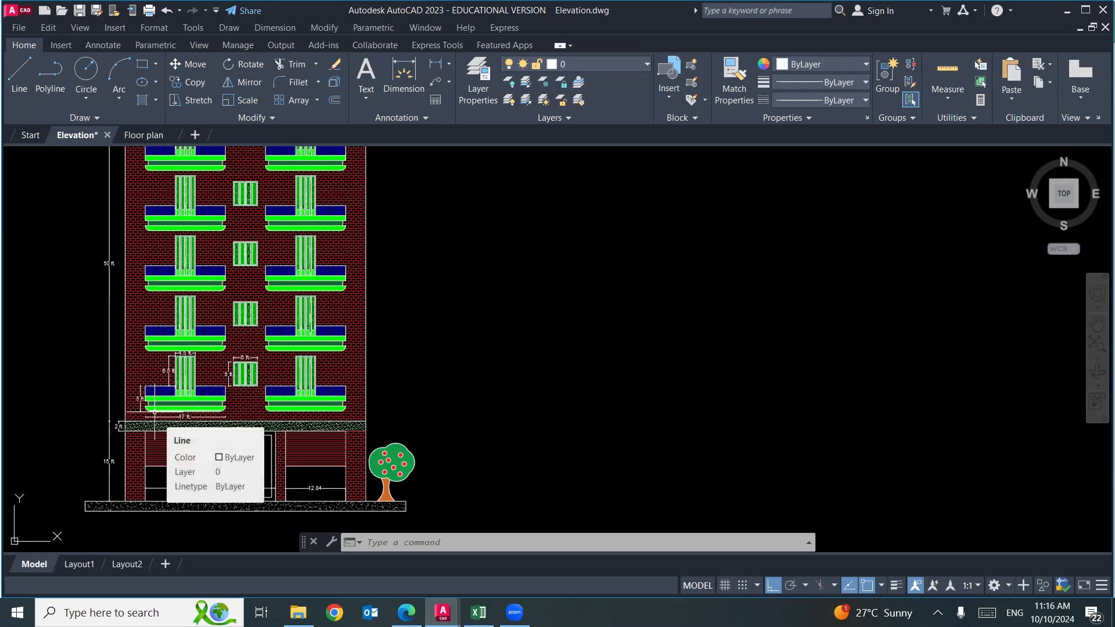
scroll(150, 431, up, 4)
click(149, 427)
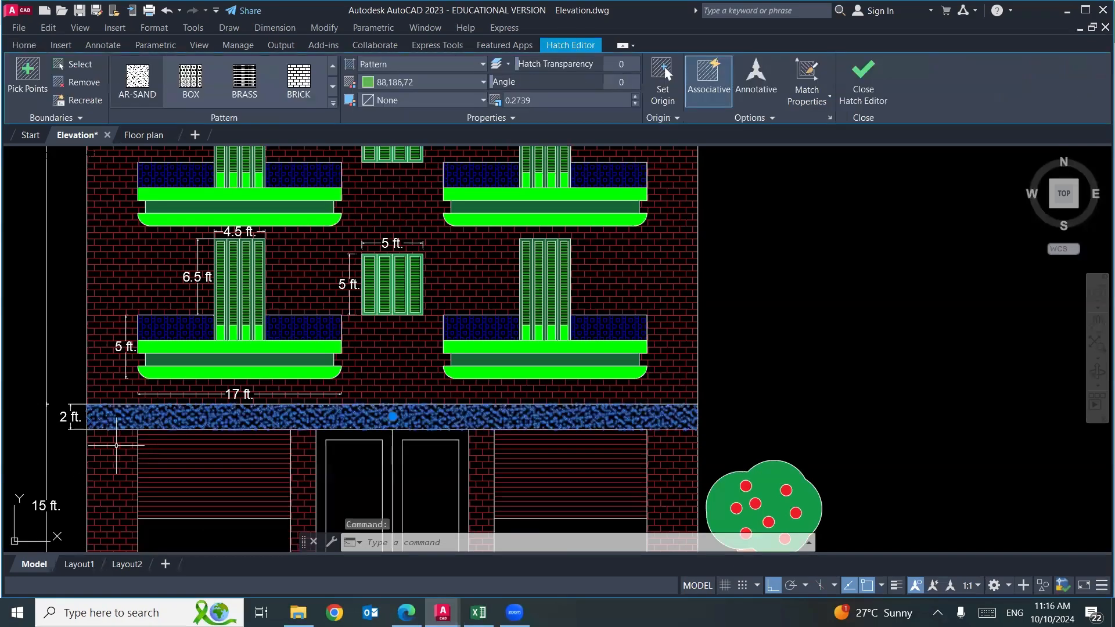
scroll(296, 382, down, 4)
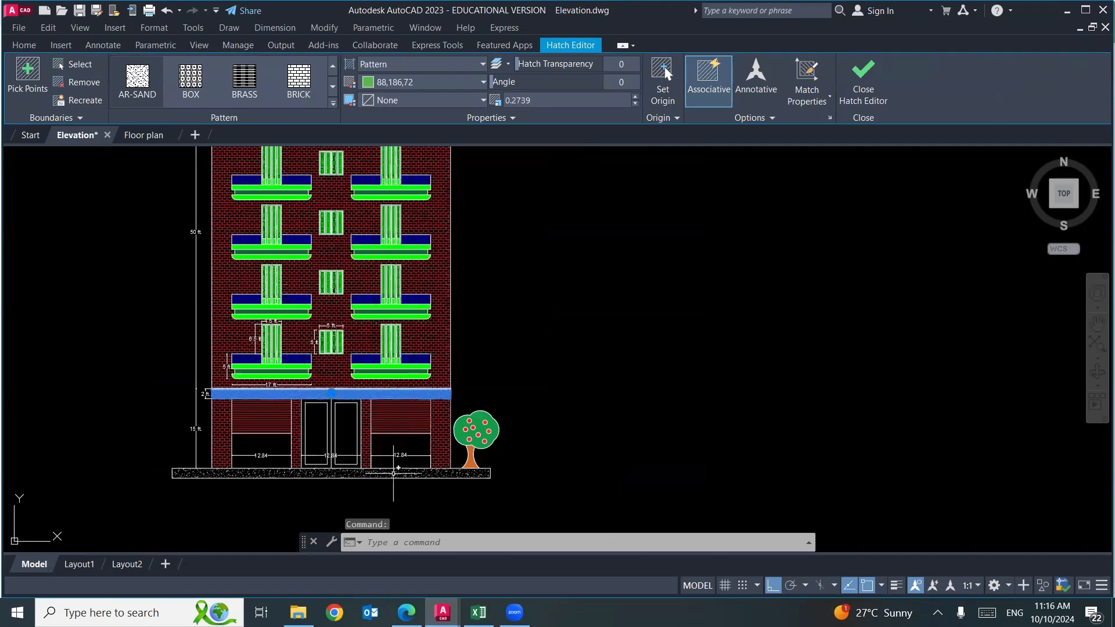
key(Escape)
Switch to Excel and enter the label "Total opening area (ft2)" in D17.
key(alt+Tab)
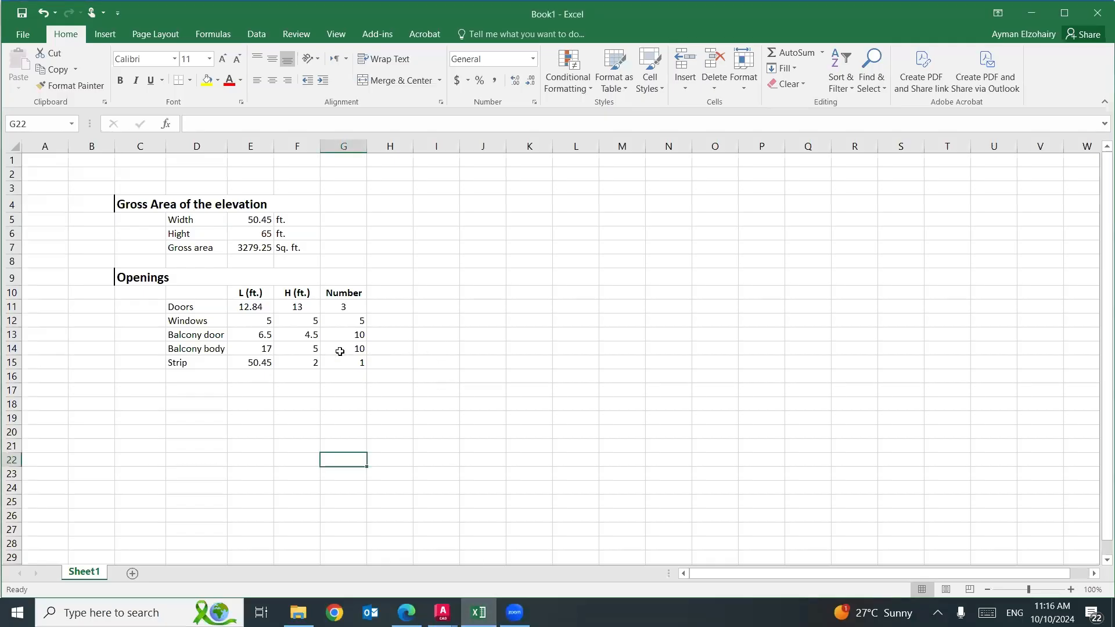
click(209, 387)
text(Tota)
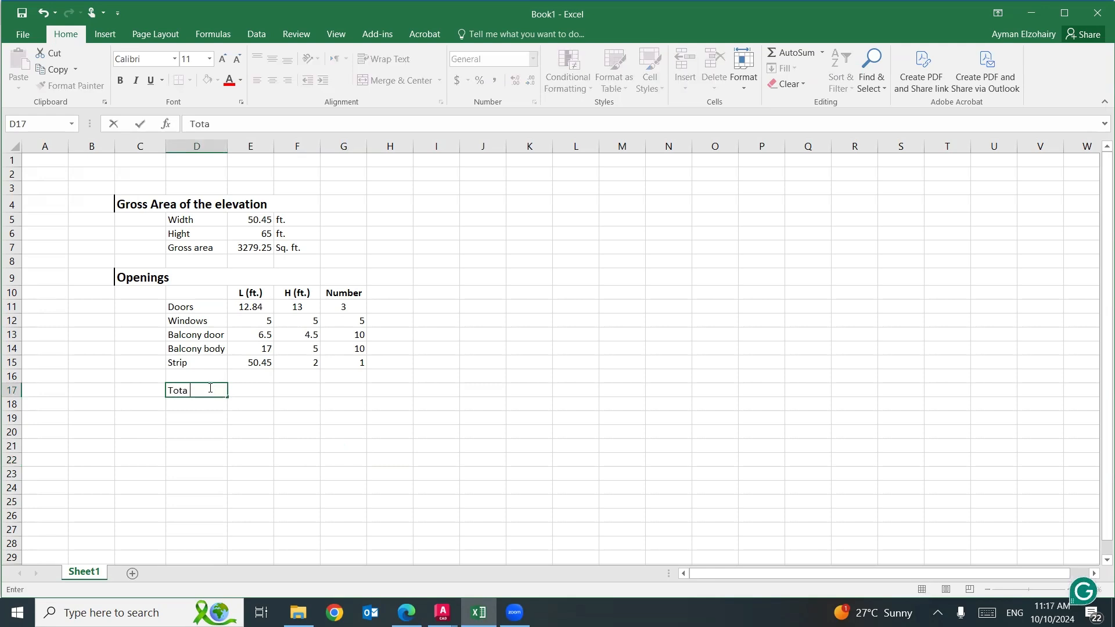
text(l opening area)
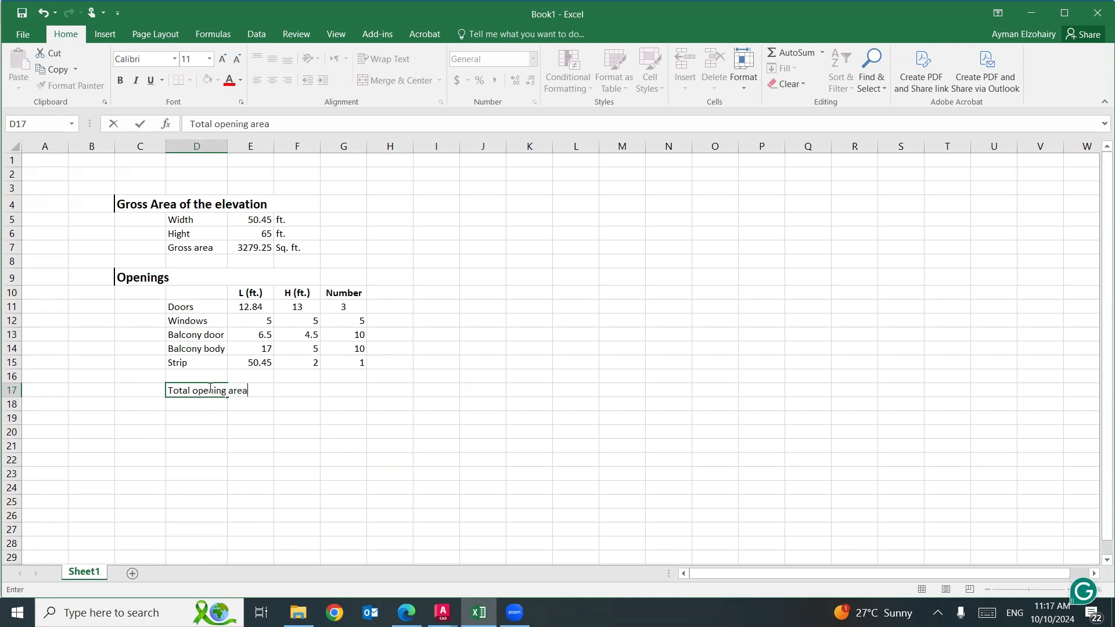
text( (ft2))
click(225, 427)
drag(214, 388, 247, 389)
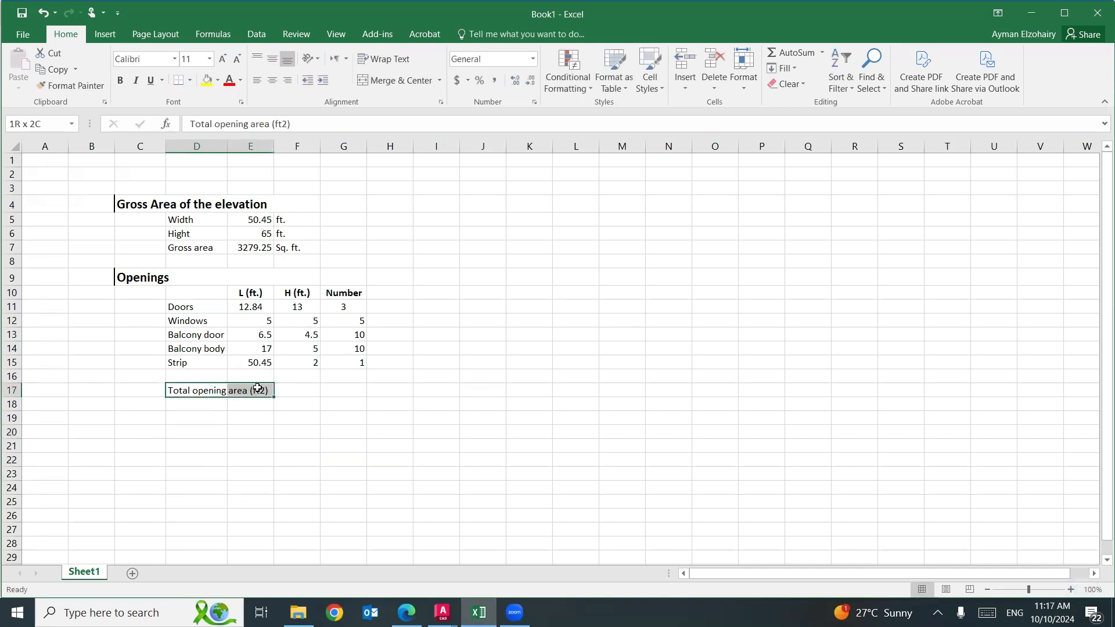
right_click(223, 386)
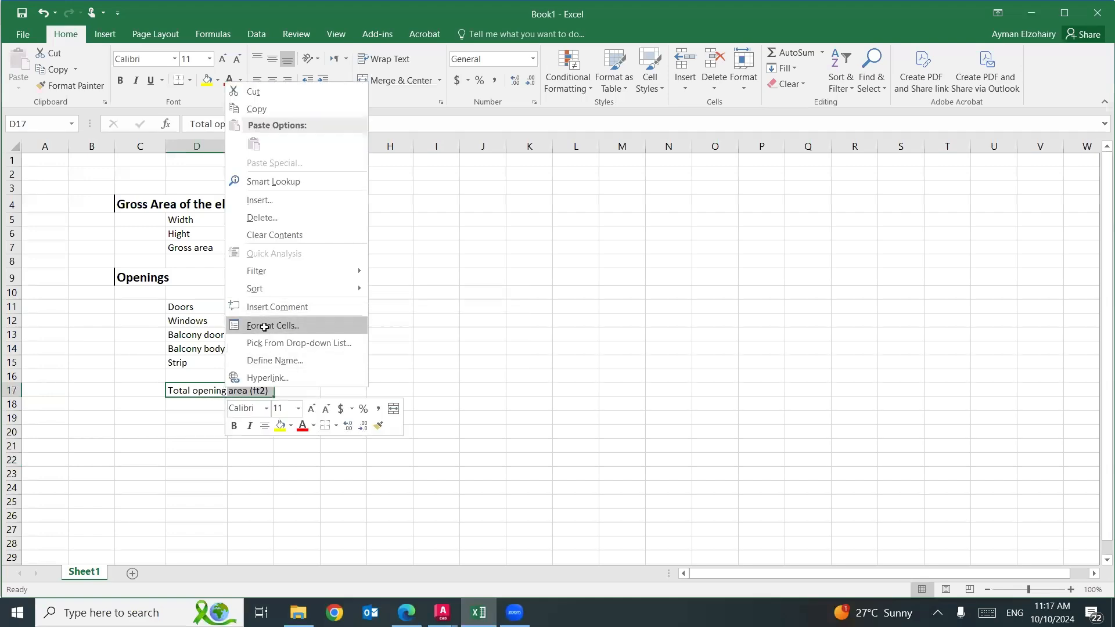
click(258, 321)
click(113, 342)
click(347, 477)
click(437, 514)
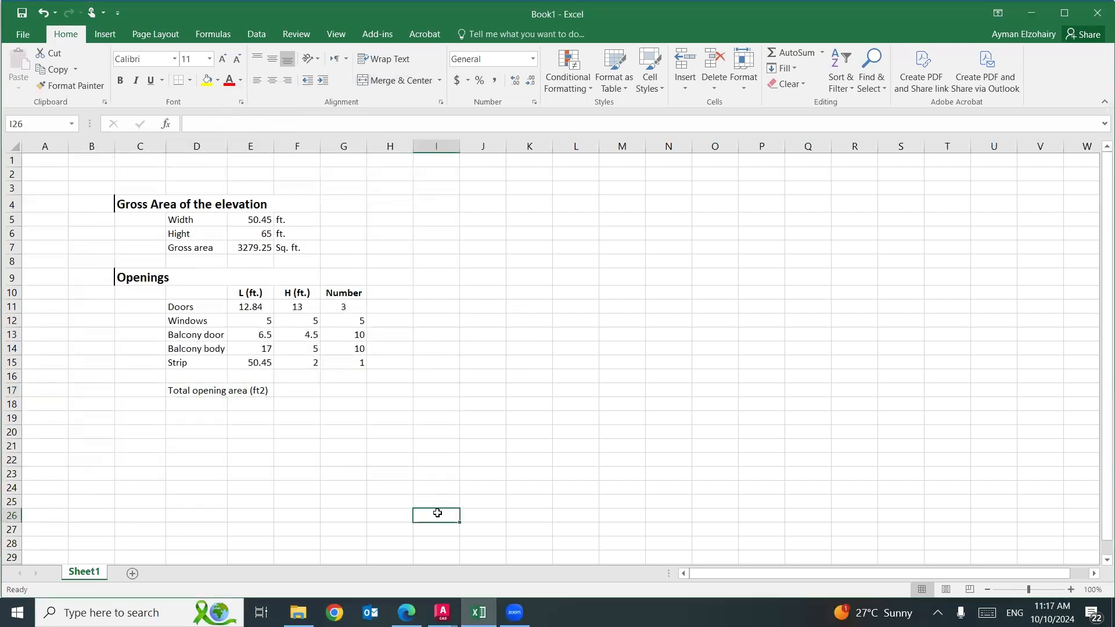
Start the total opening area formula in G17 with the doors' length × height × number: =(E11*F11*G11).
click(352, 392)
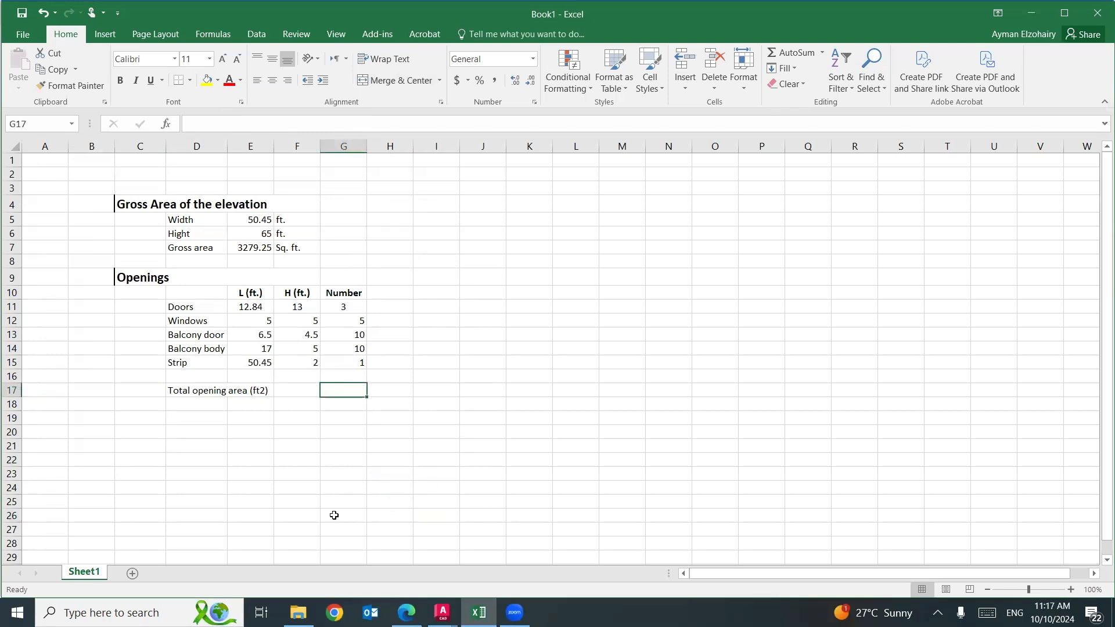
text(=()
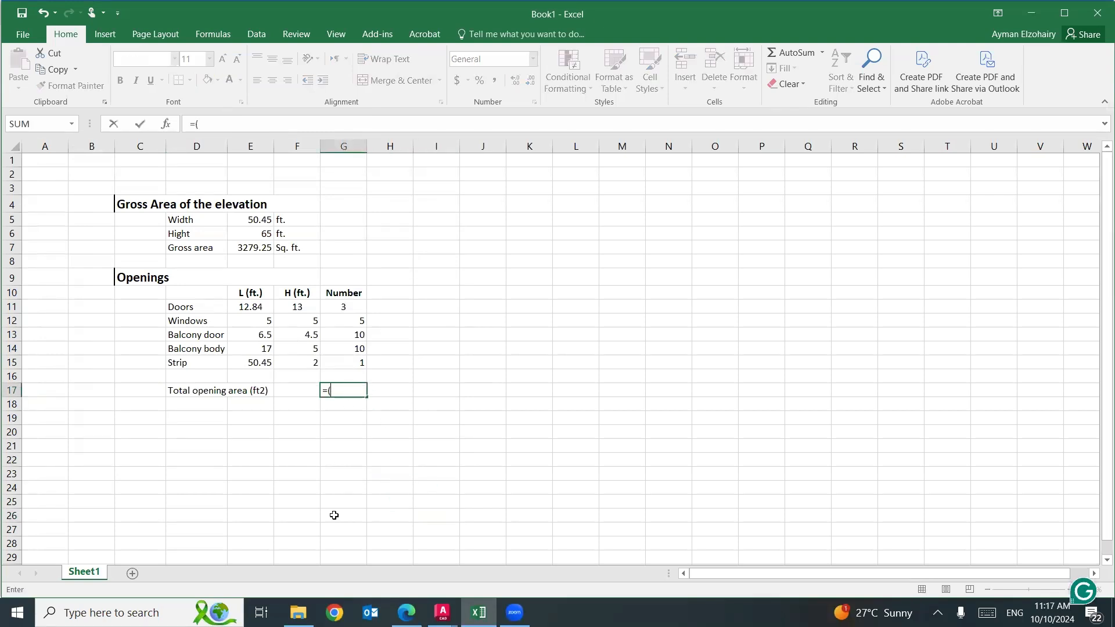
click(256, 307)
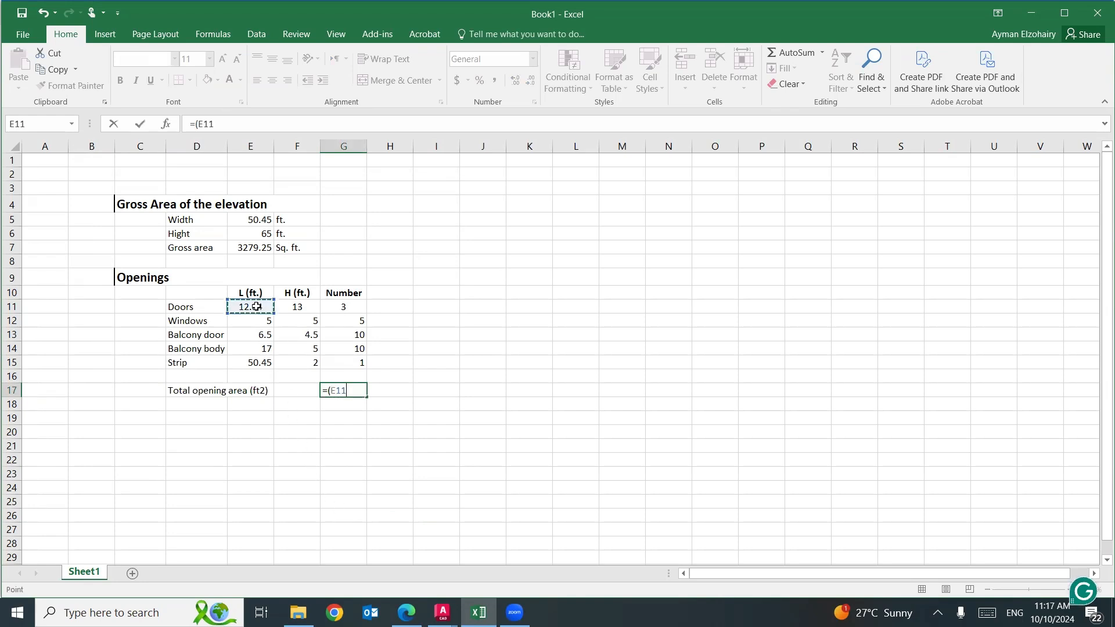
text(*)
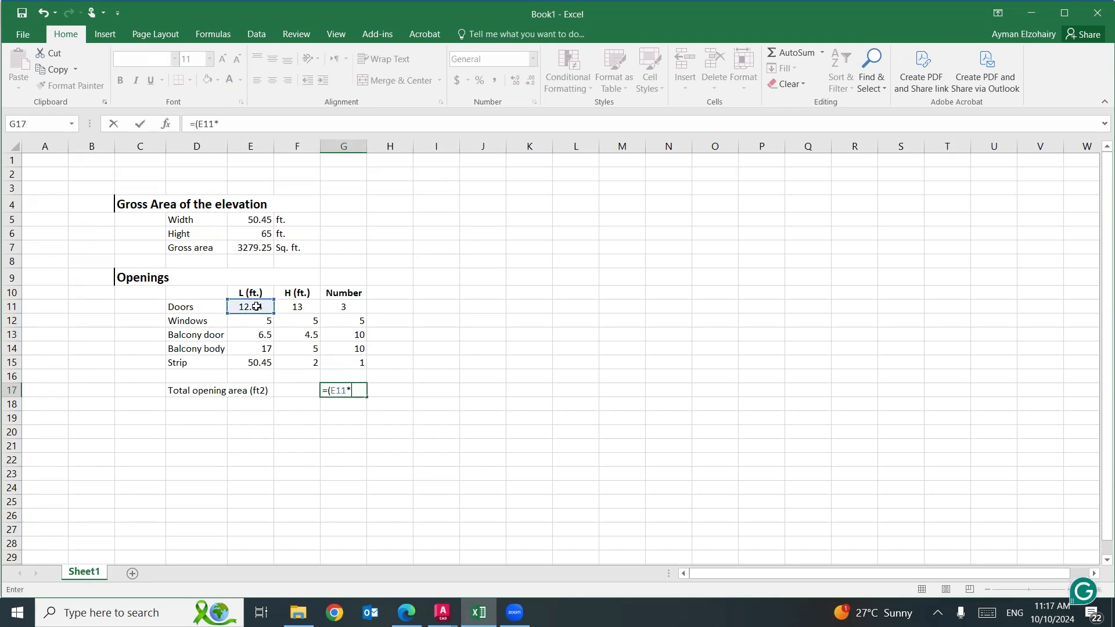
click(294, 305)
text(*)
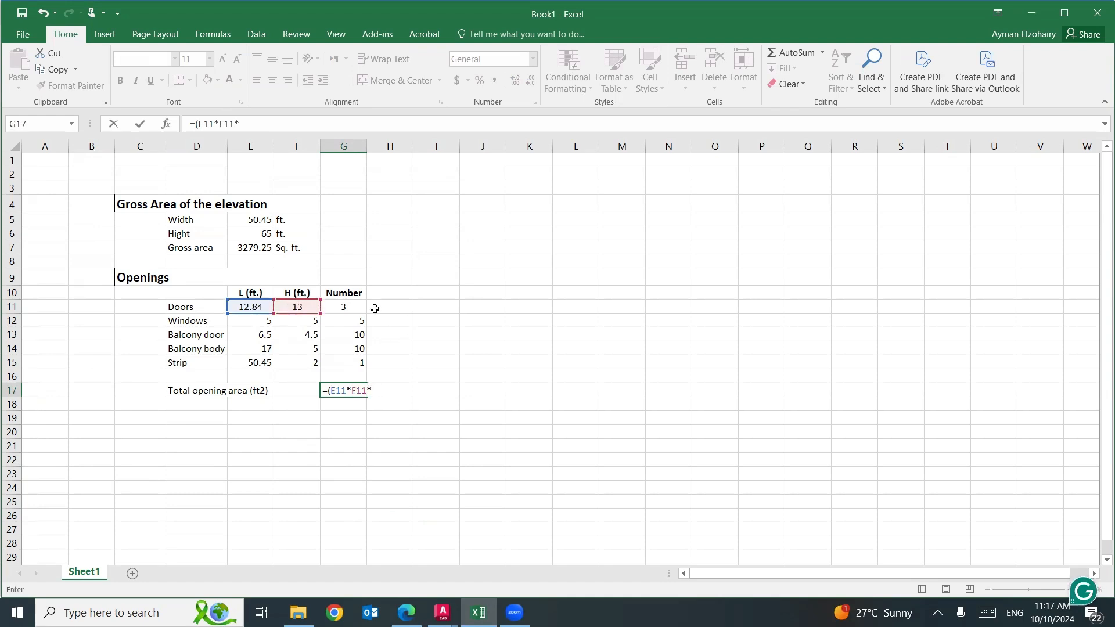
click(341, 304)
text())
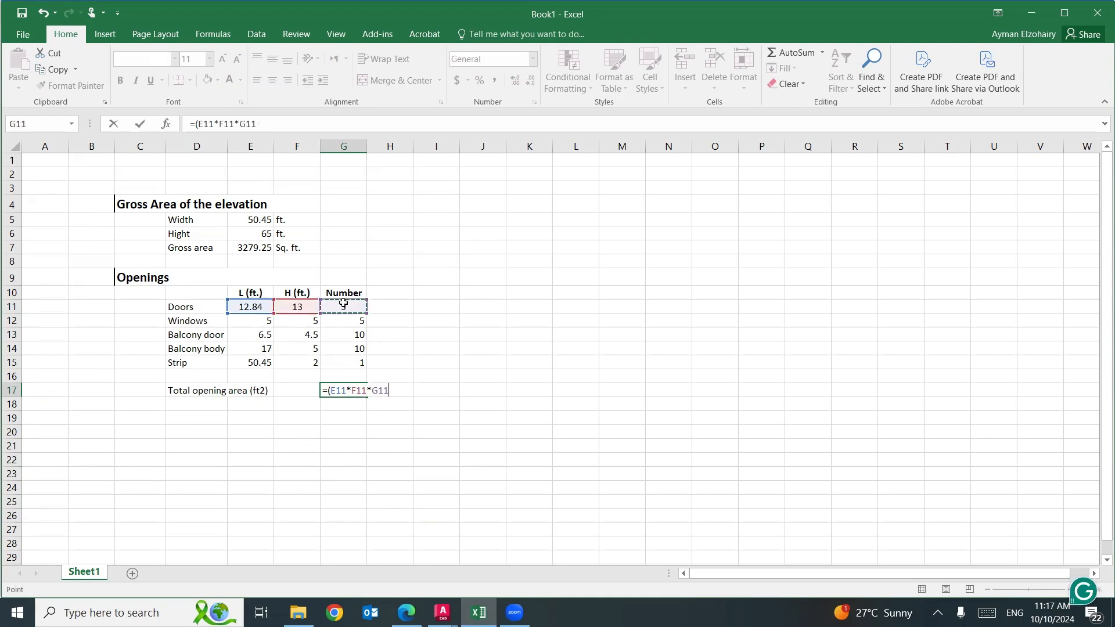
text(+()
Add the windows' area to the G17 formula as the term (E12*F12*G12).
click(259, 323)
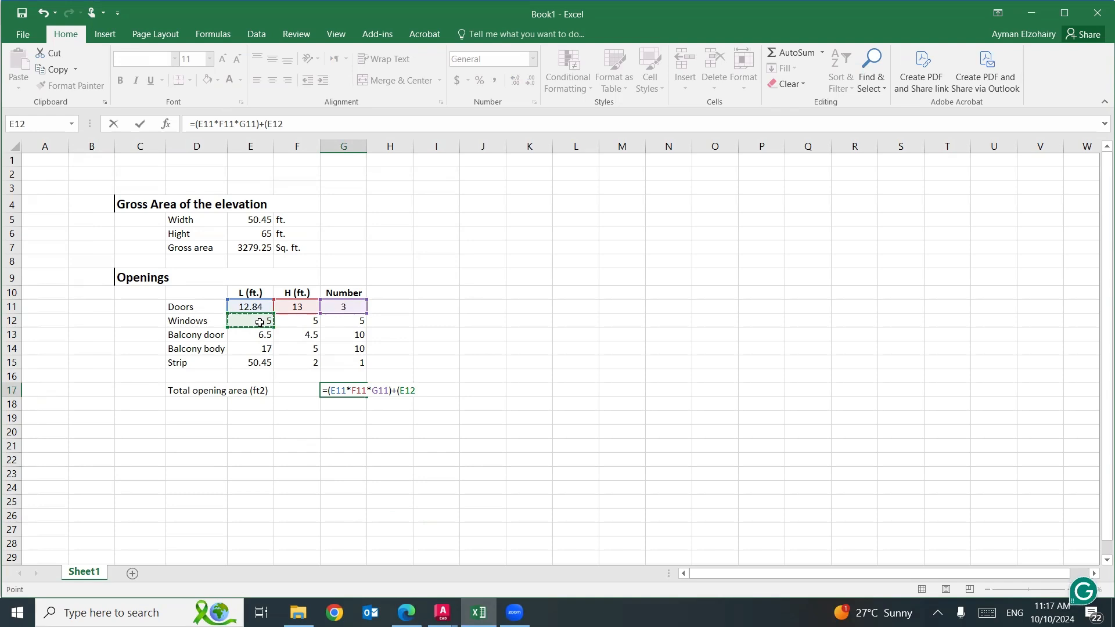
text(*)
click(284, 323)
text(*)
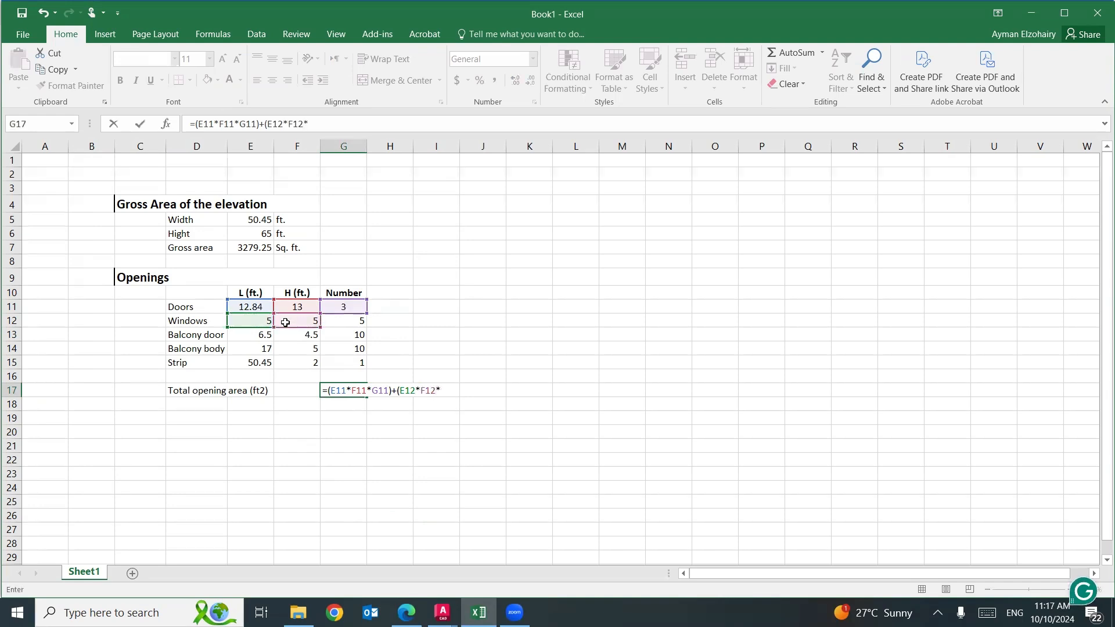
click(335, 320)
text()+()
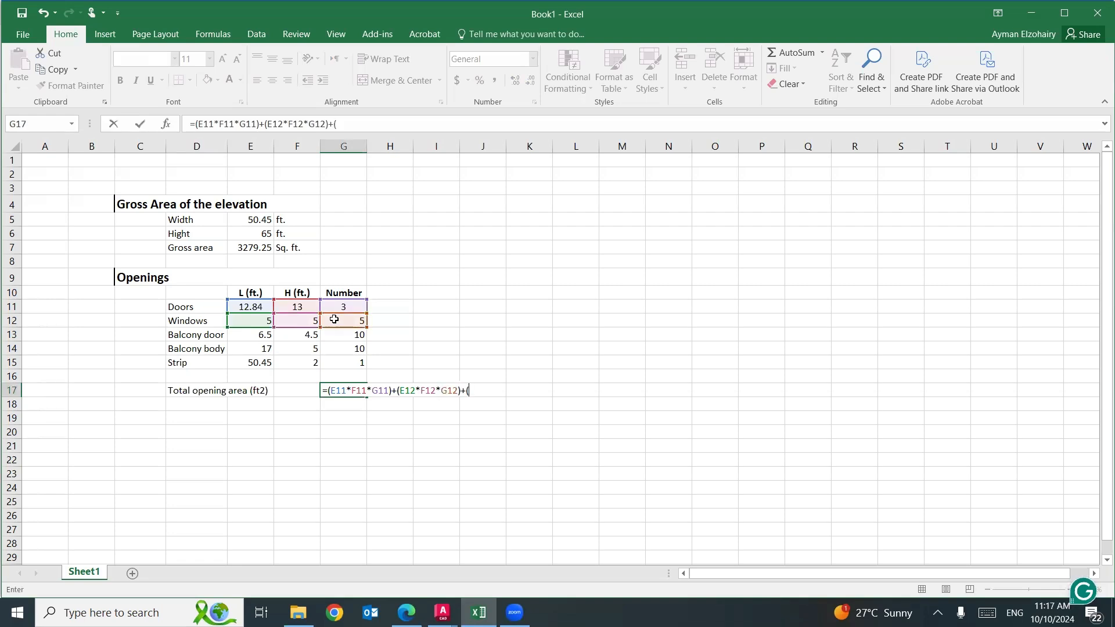
Add the balcony doors' area to the G17 formula as the term (E13*F13*G13).
click(258, 337)
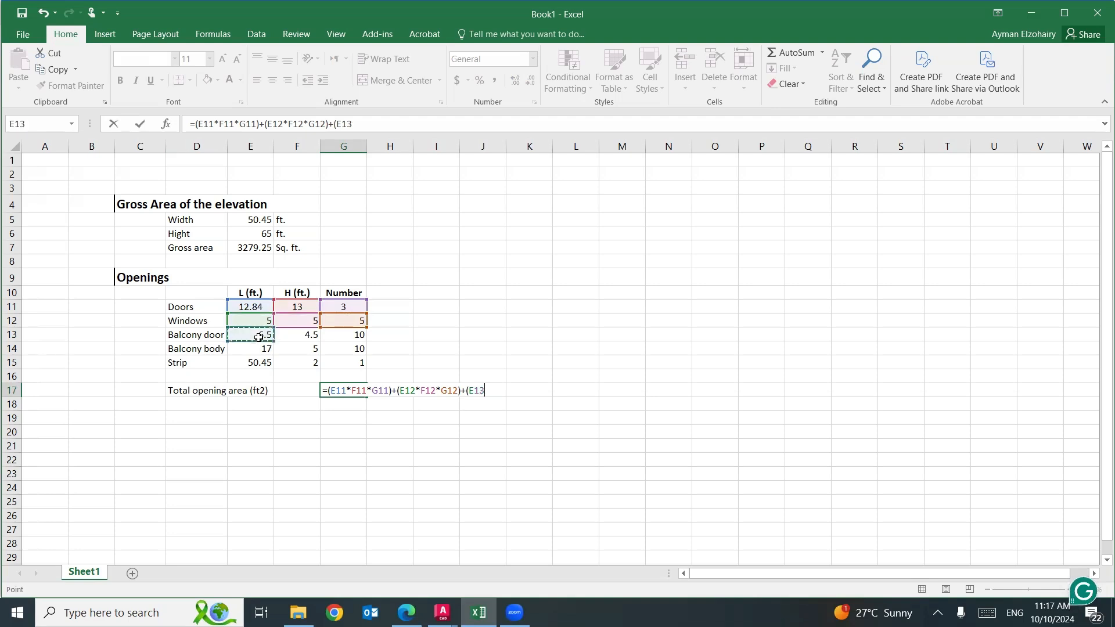
text(*)
click(292, 337)
text(*)
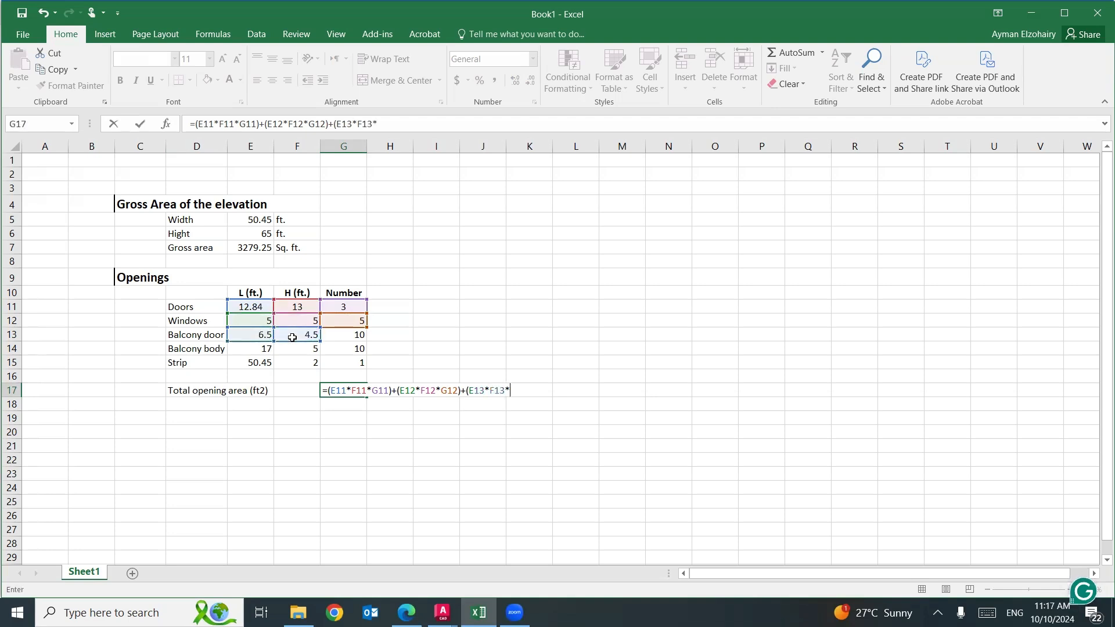
click(350, 333)
text()+(E12)
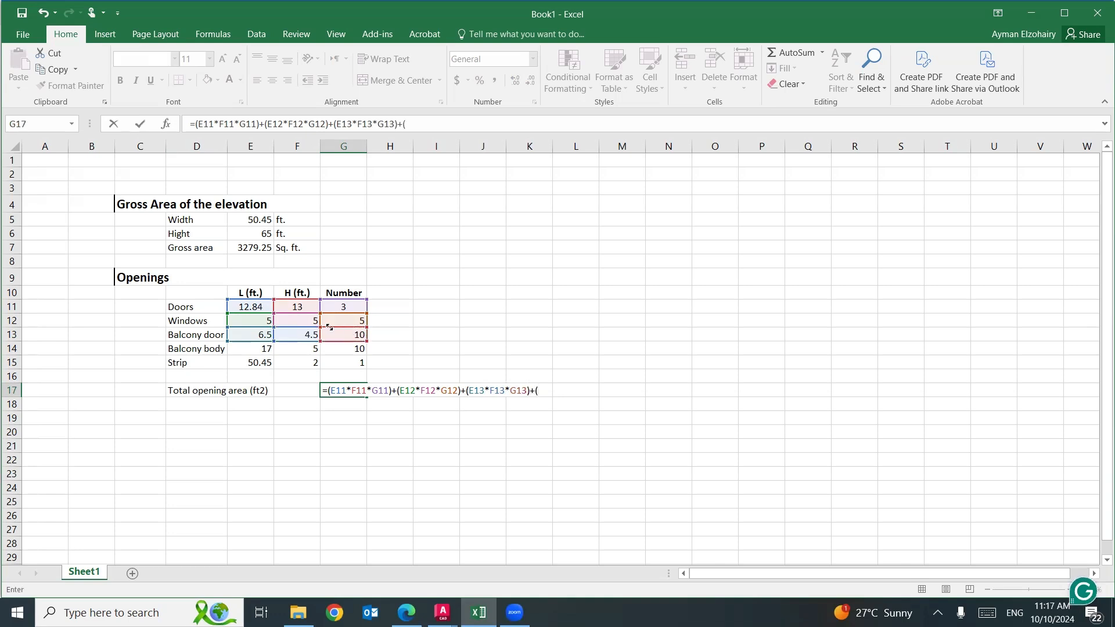
text(*)
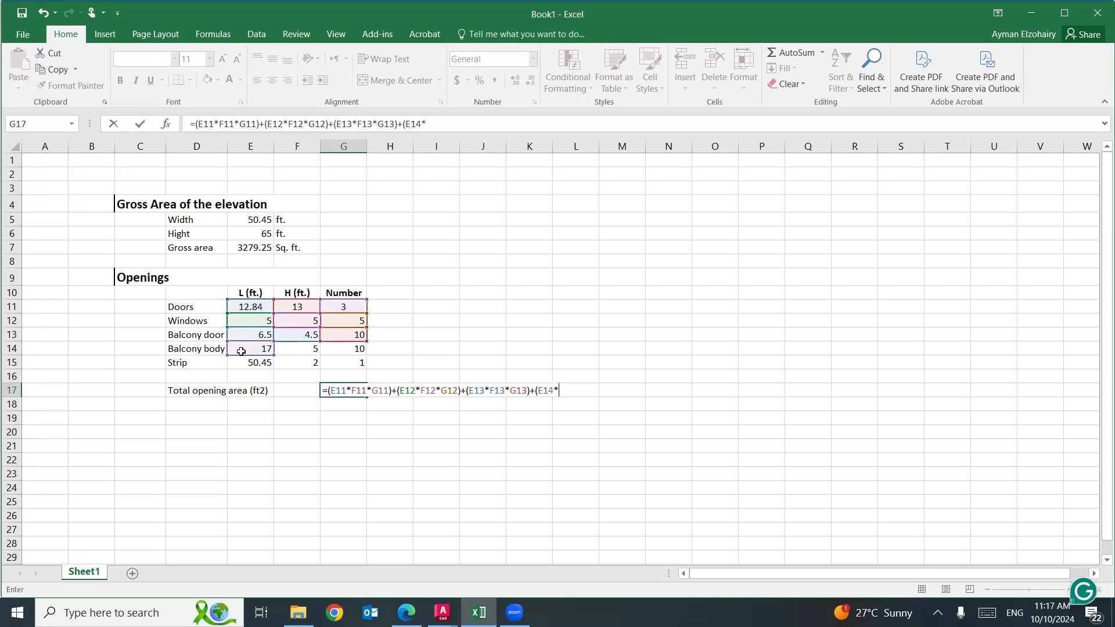
Add the balcony bodies' area to the G17 formula as the term (E14*F14*G14).
click(301, 349)
text(*)
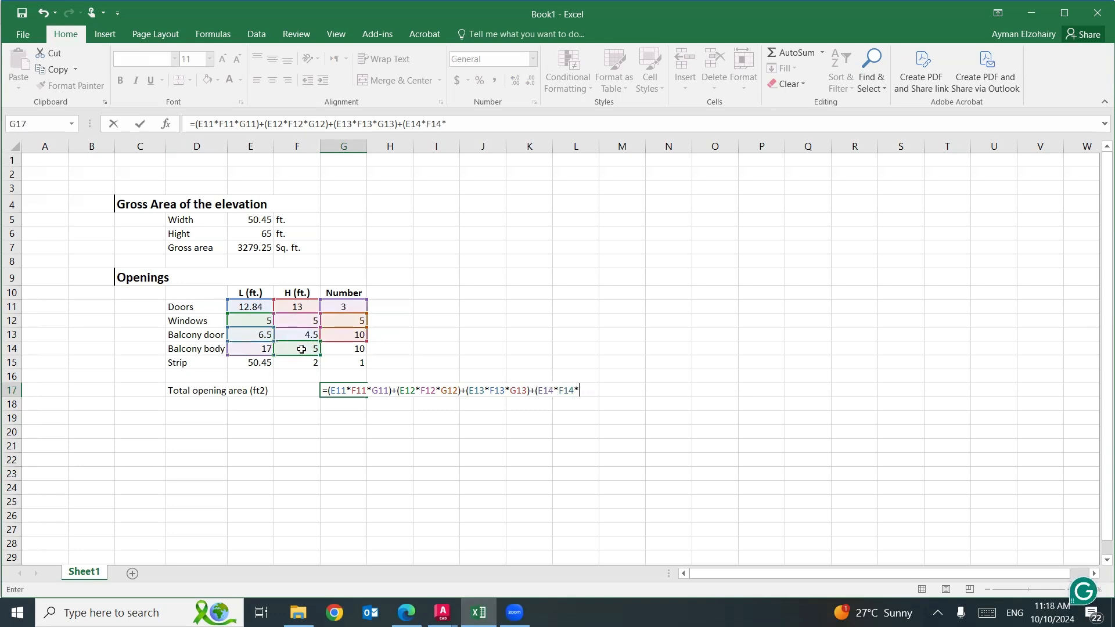
click(343, 347)
text()+()
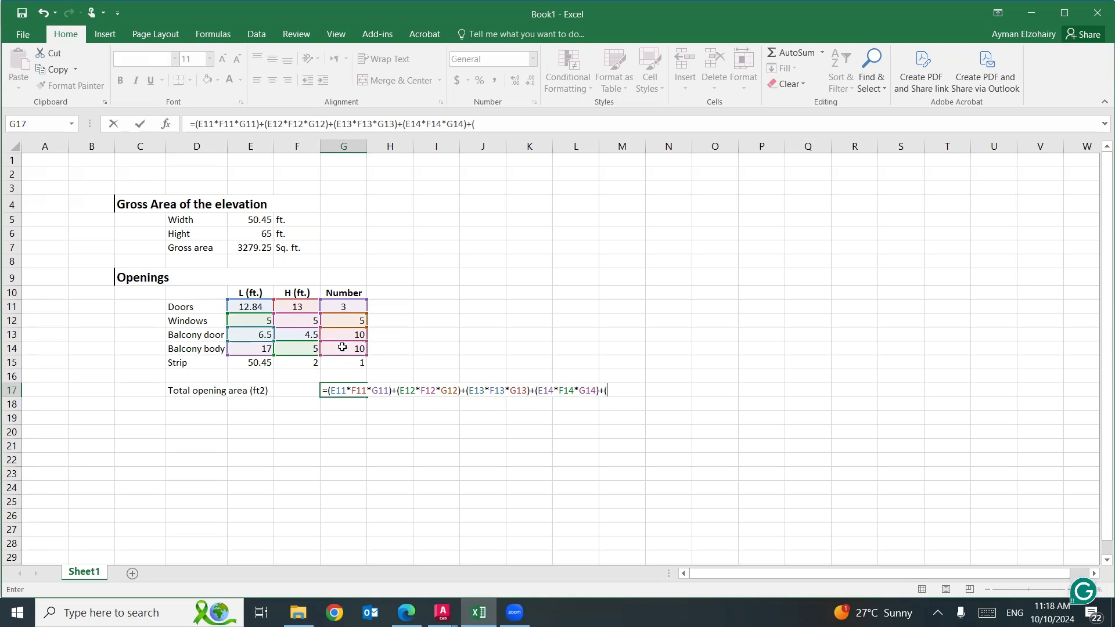
Add the strip's area to the G17 formula as the term (E15*F15*G15) and complete the formula.
click(256, 363)
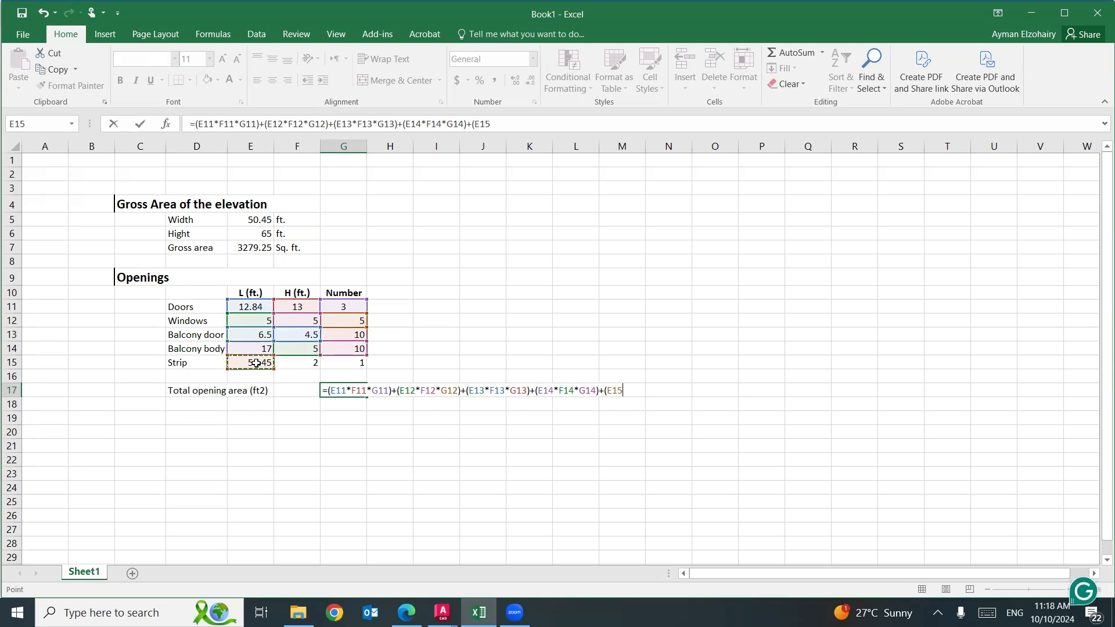
text(*)
click(312, 361)
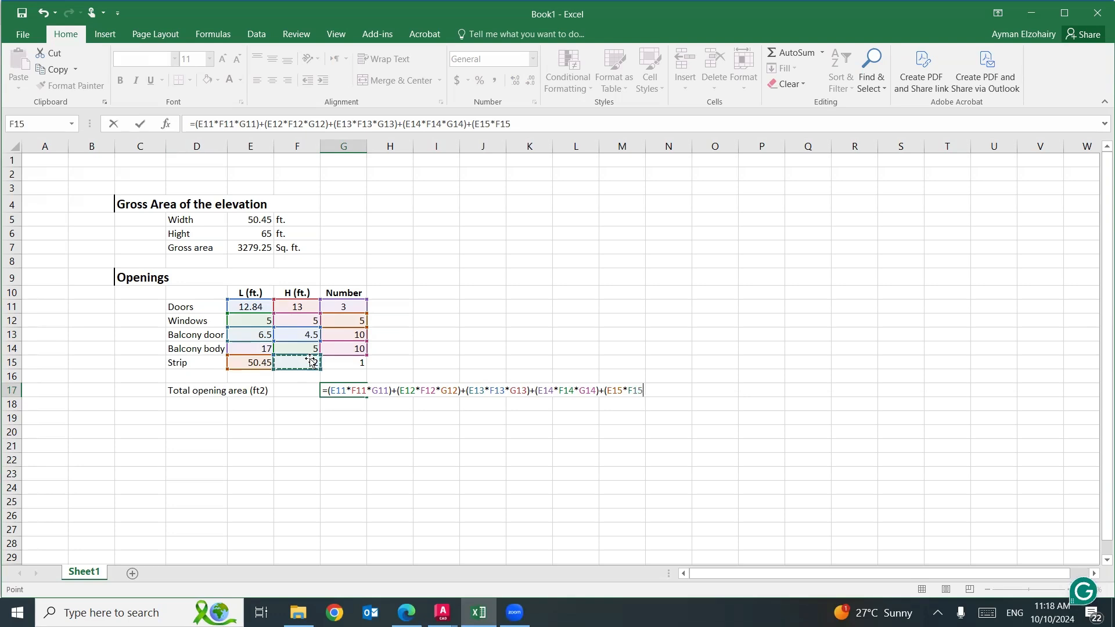
text(*)
click(354, 364)
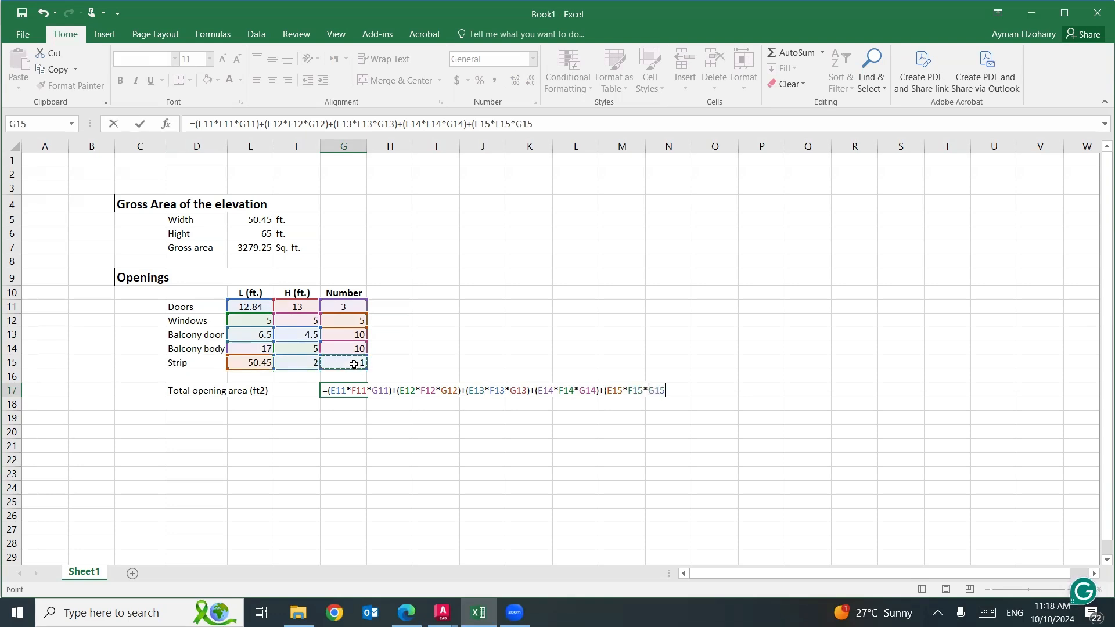
text())
key(Return)
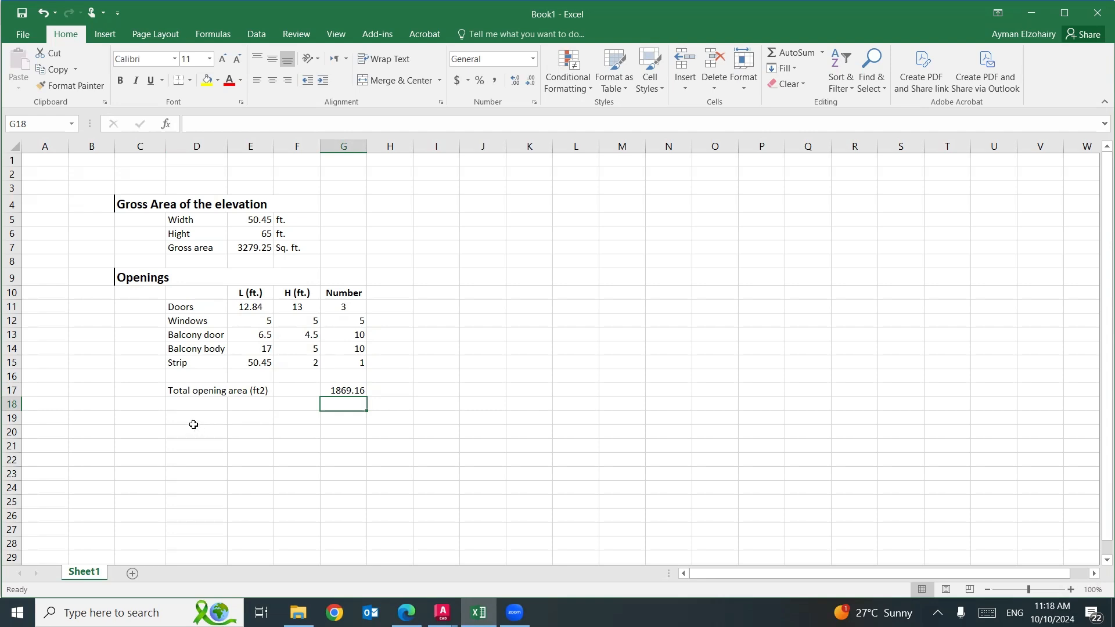
Copy the format of the "Total opening area (ft2)" label to D19:E19 and enter the label "Total net area (Sq. ft.)" there.
click(189, 390)
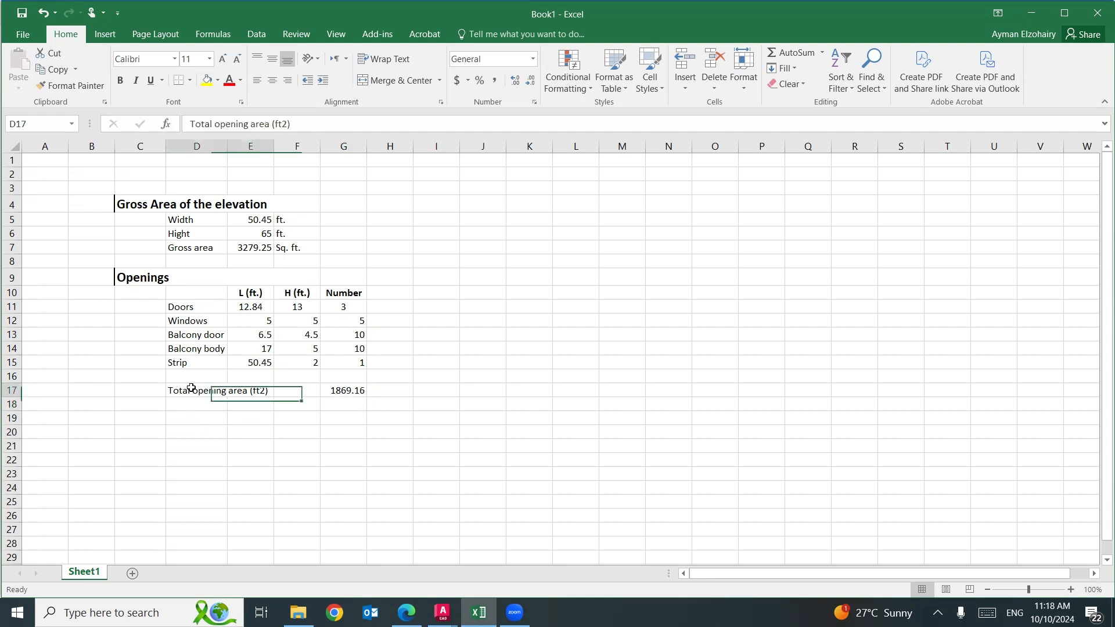
click(69, 86)
drag(193, 420, 241, 419)
text(To)
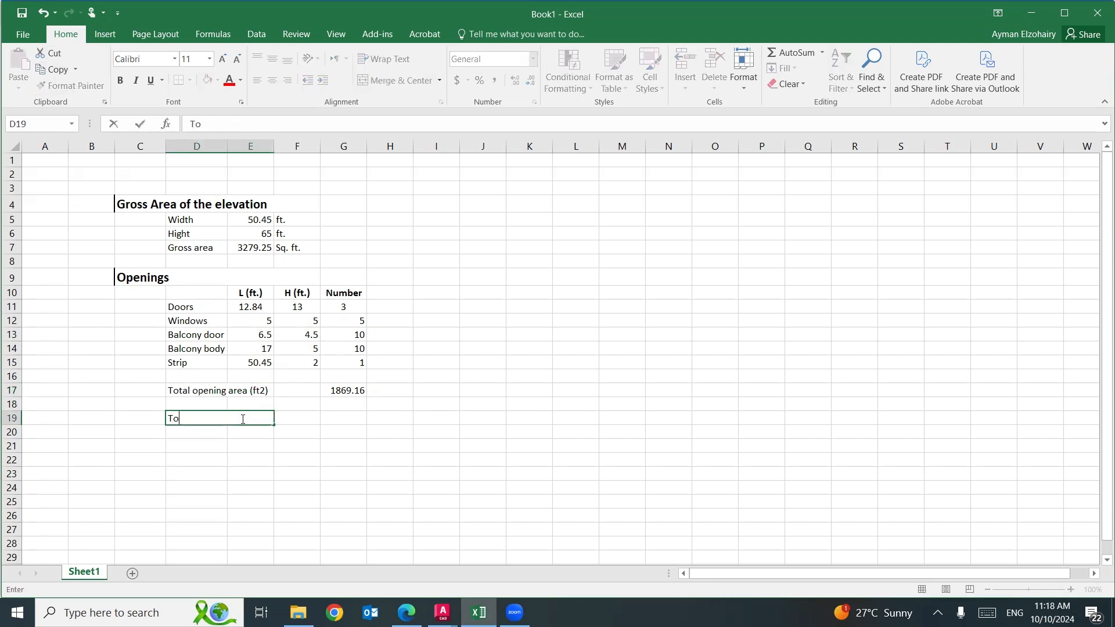
text(tal net area ()
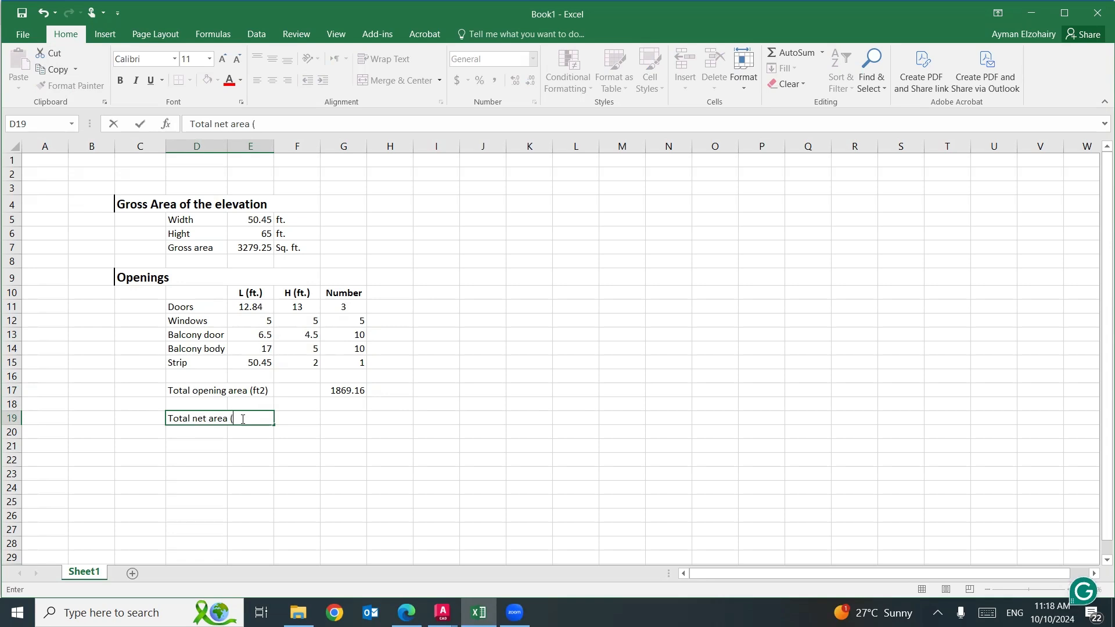
text(Sq. ft.))
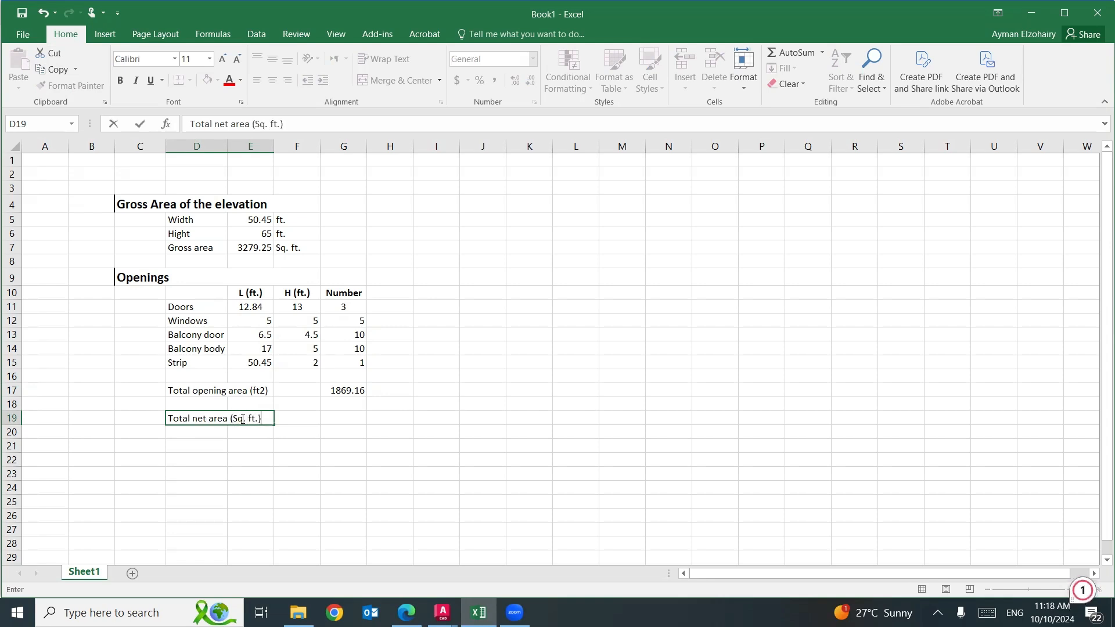
Calculate the total net area in G19 as gross area minus total opening area with =E7-G17.
key(Tab)
key(Tab)
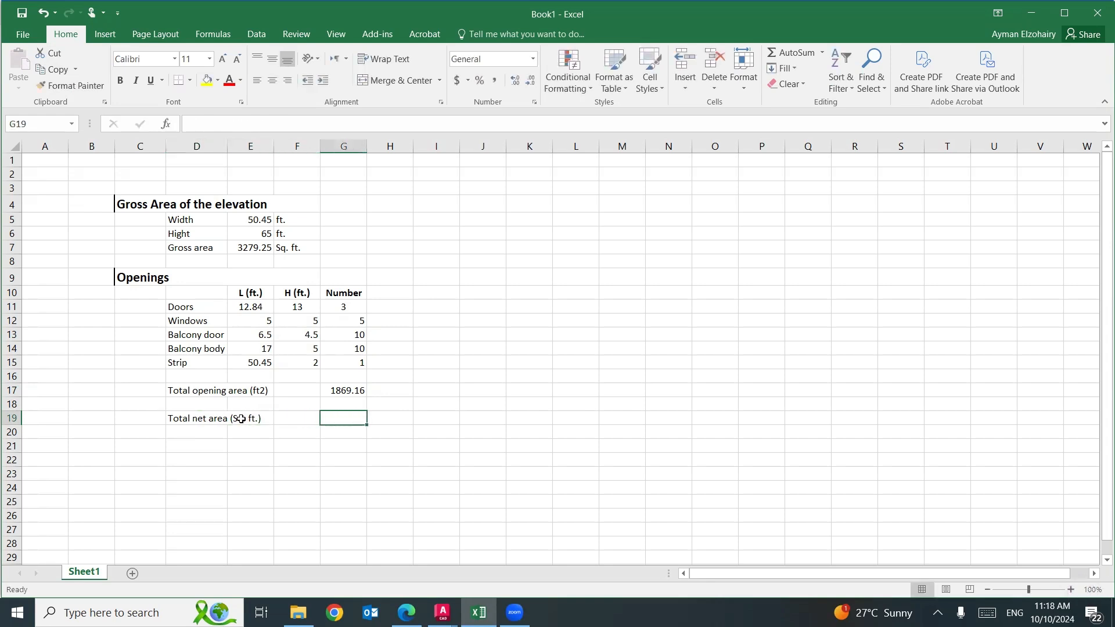
text(=)
click(255, 247)
text(-)
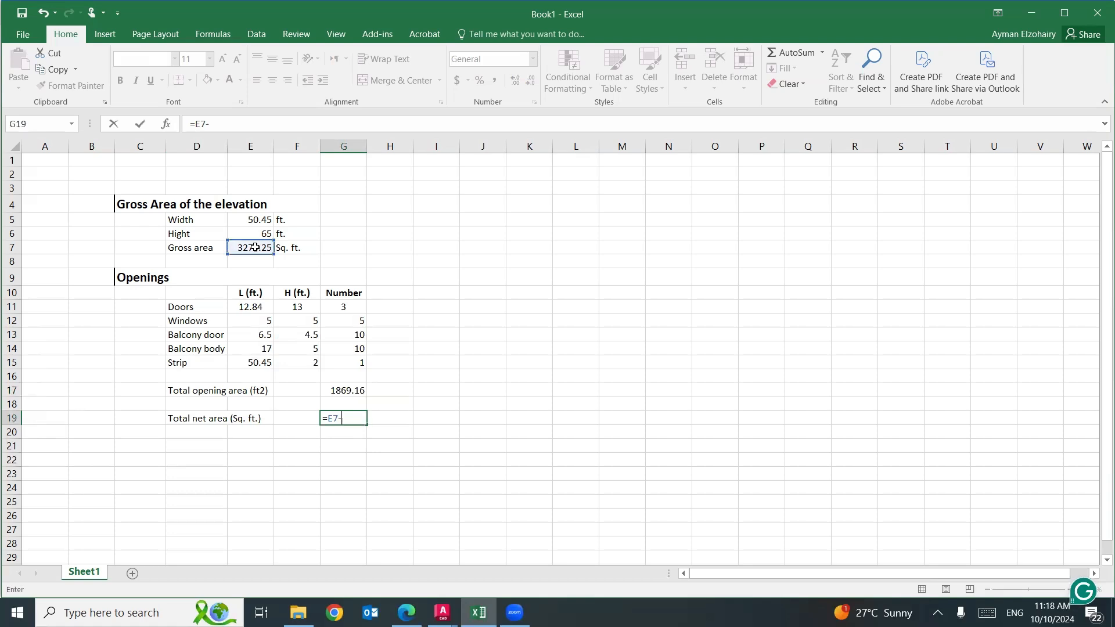
click(344, 392)
key(Return)
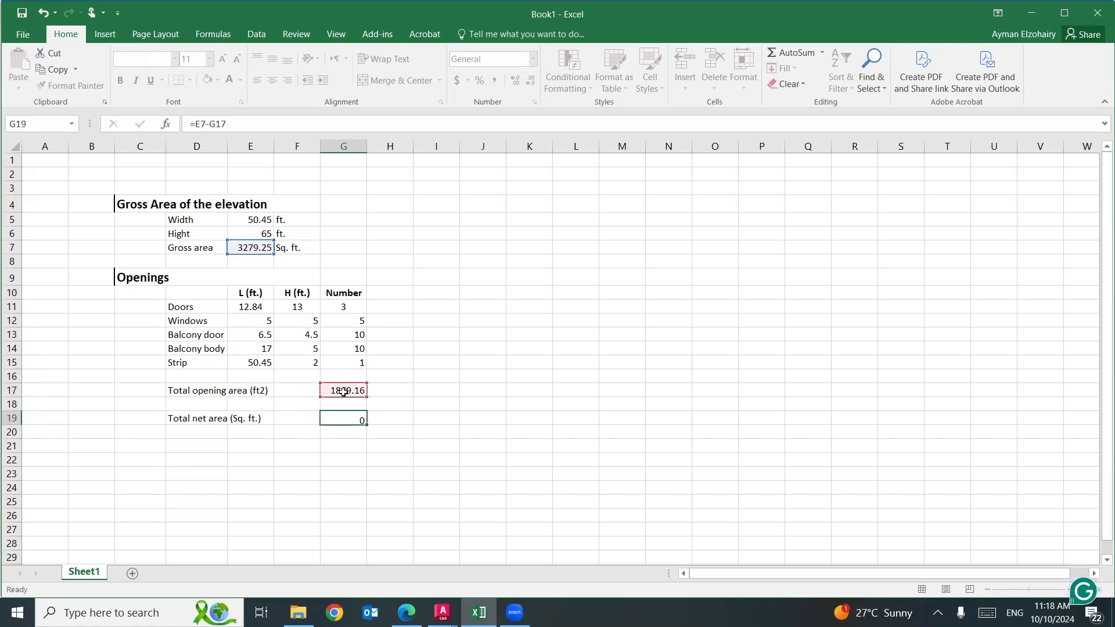
click(541, 478)
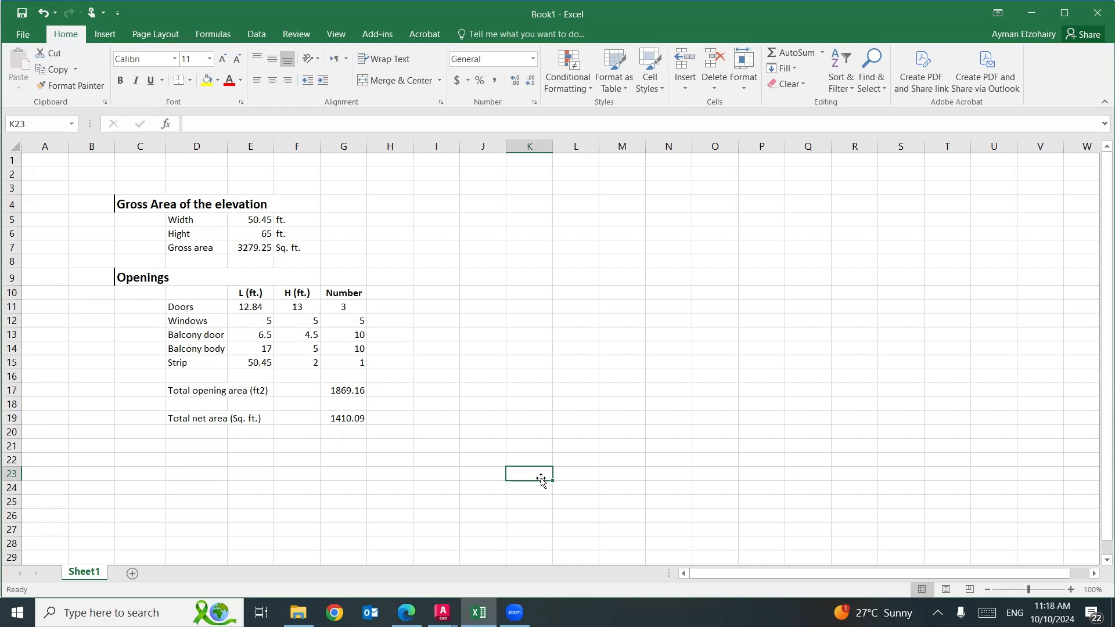
Switch to the masonry PDF in Edge and, on the Masonry Quantity Take-off slide, box "Step 1" and underline "Gross surface Area" and "openings surface area" in ink.
click(407, 613)
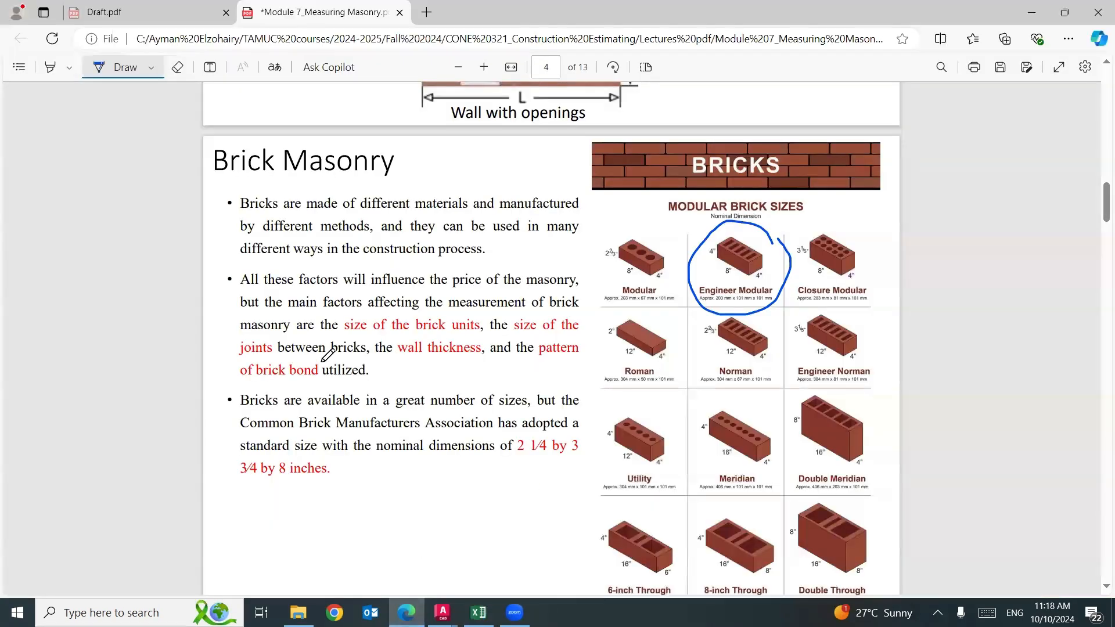
scroll(302, 359, down, 5)
scroll(302, 359, down, 2)
mouse_move(270, 382)
mouse_down()
mouse_move(216, 377)
mouse_move(244, 336)
mouse_move(287, 365)
mouse_move(282, 379)
mouse_up()
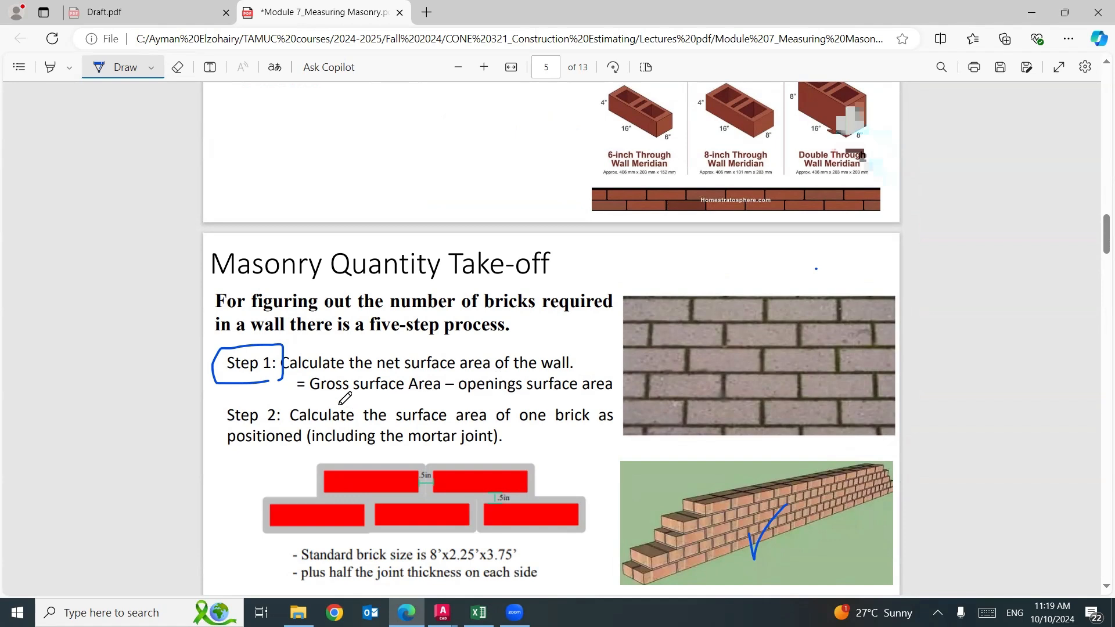
drag(331, 399, 423, 396)
drag(492, 398, 545, 394)
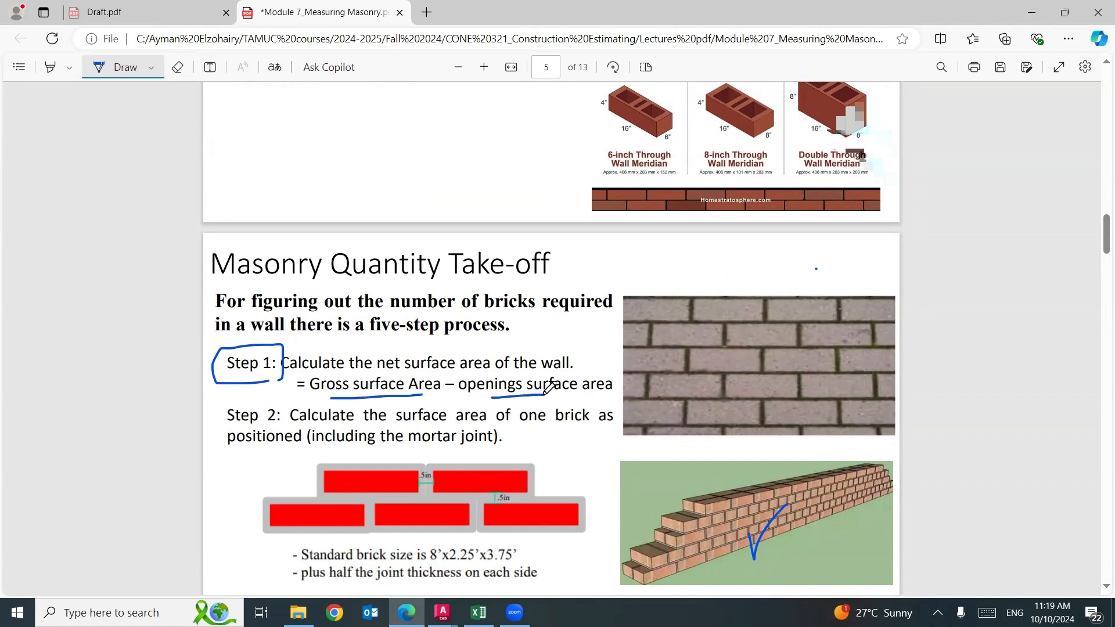
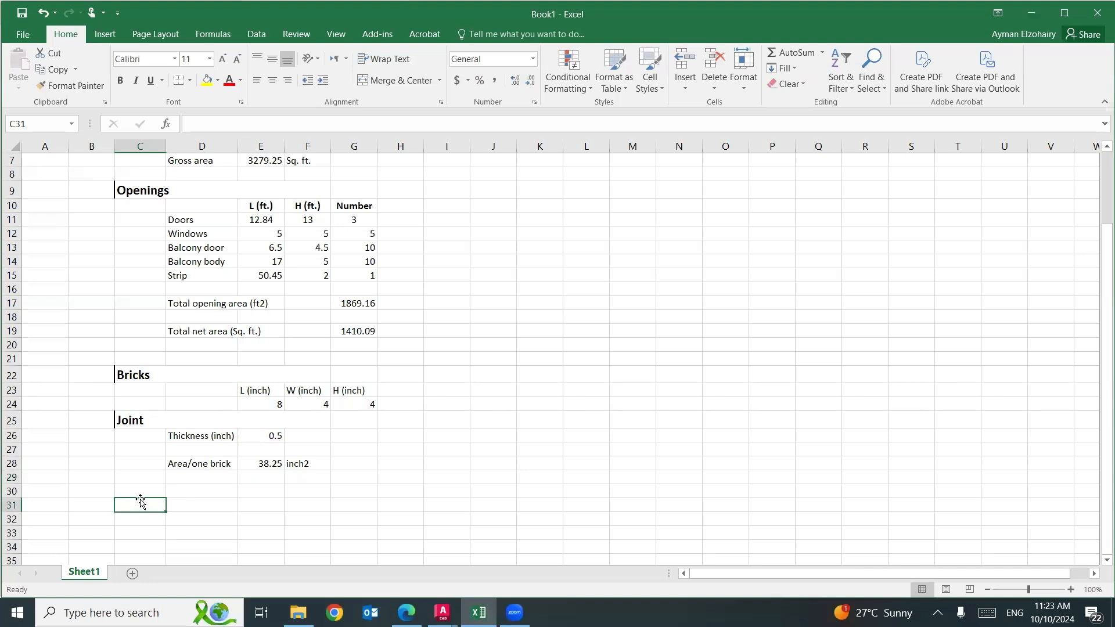
Copy the "Joint" heading's format to C31:D31 and enter the heading "Number of bricks" there.
click(126, 419)
click(71, 86)
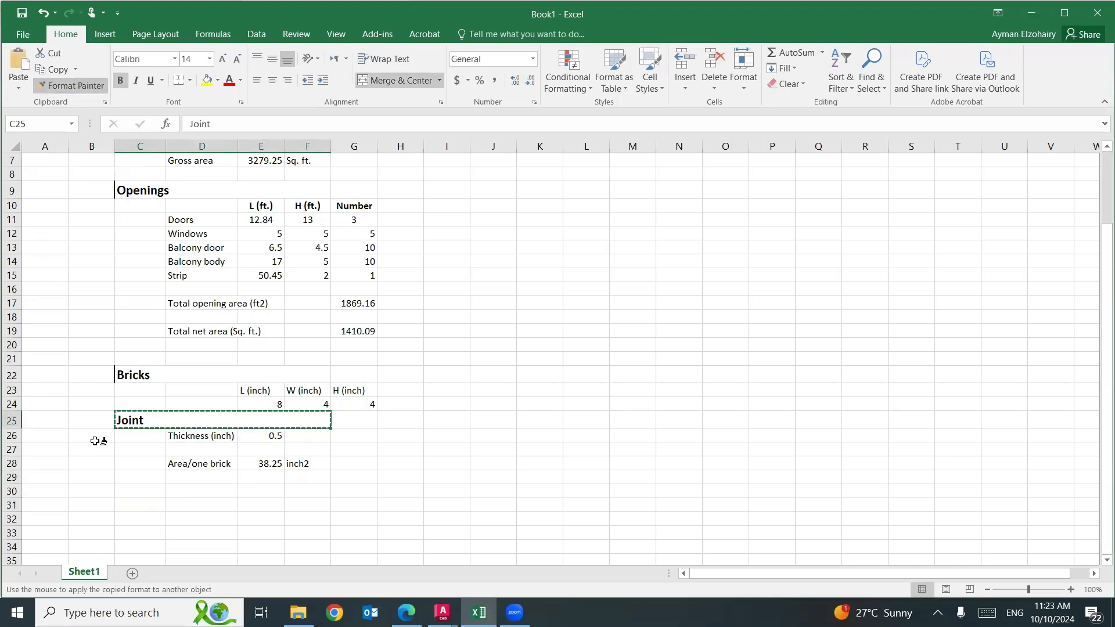
drag(153, 503, 209, 503)
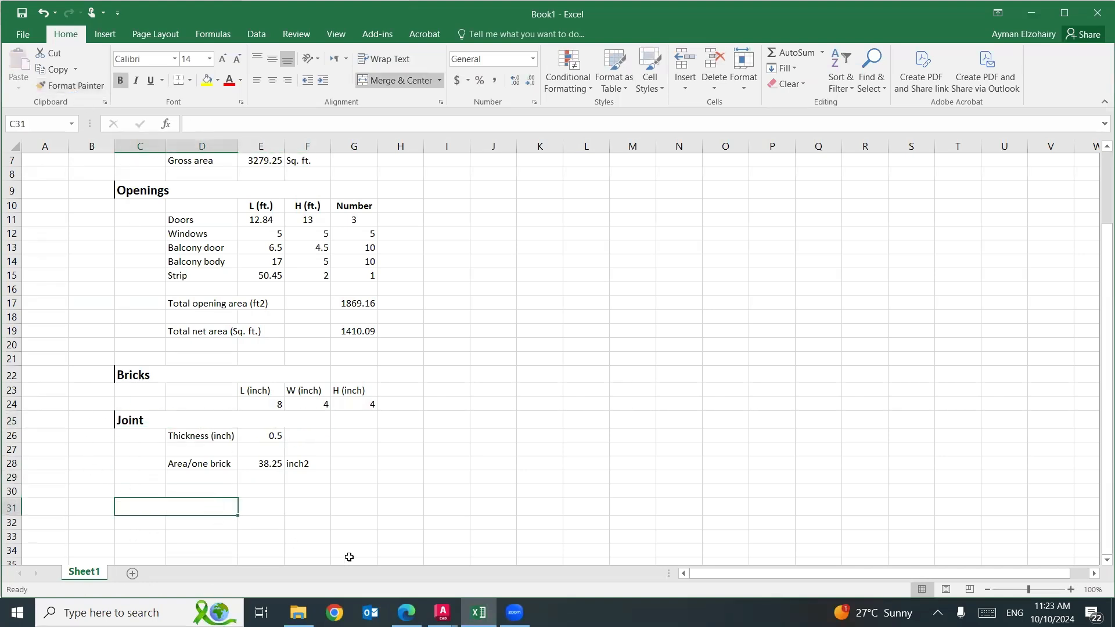
text(Numb)
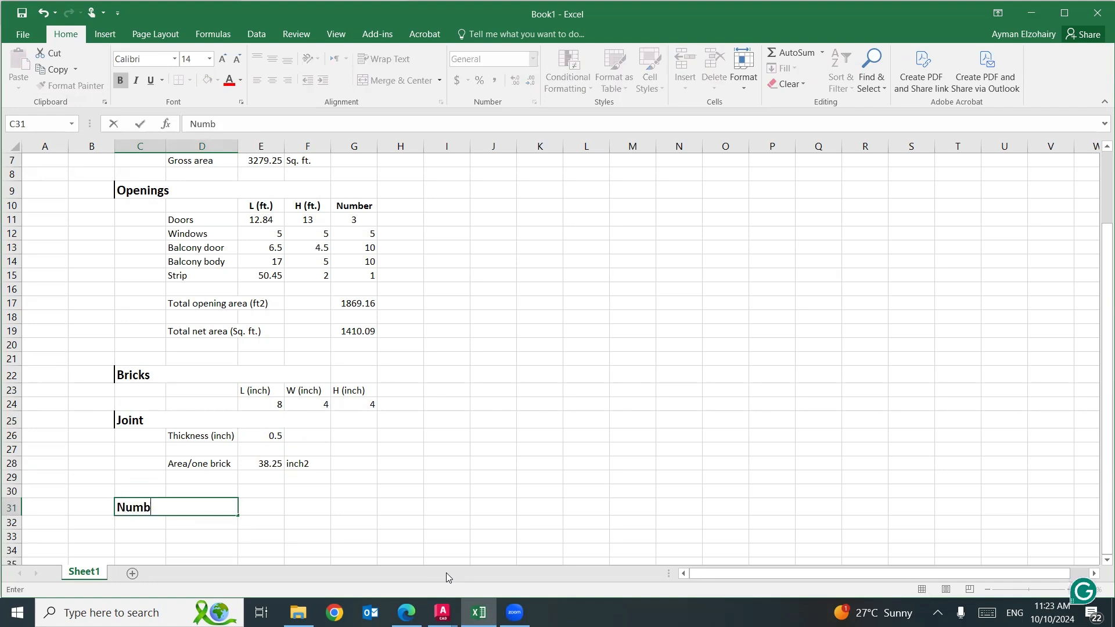
text(er of bricks)
click(322, 534)
scroll(323, 534, down, 1)
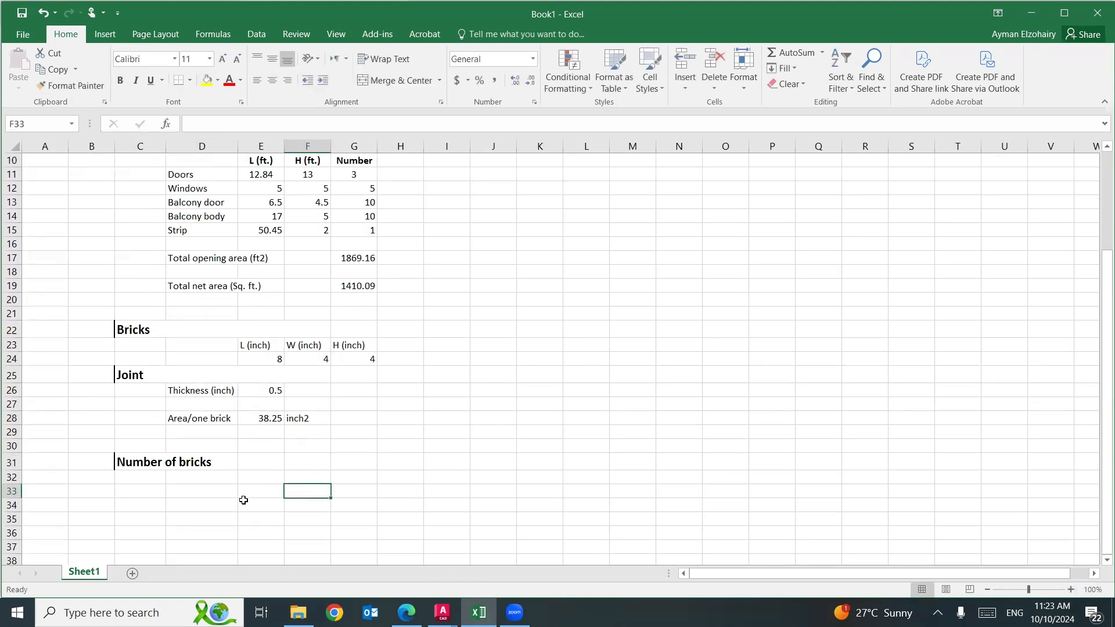
Enter the label "Total Number" in D32 and start a formula in E32.
click(230, 476)
text(Number)
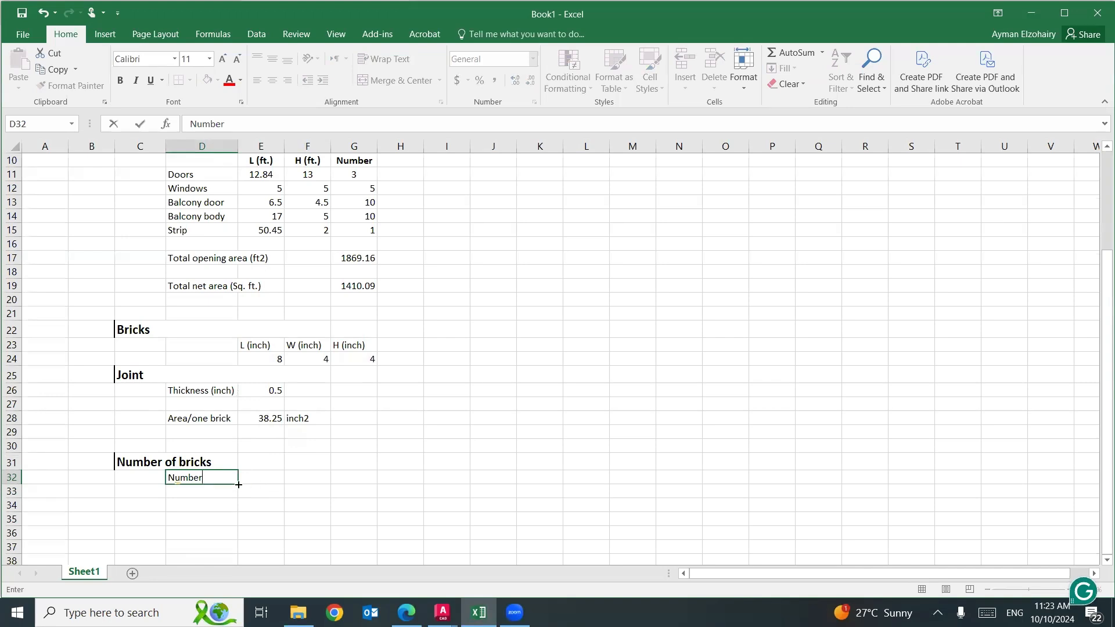
mouse_move(173, 478)
text(r)
click(173, 479)
text(Total)
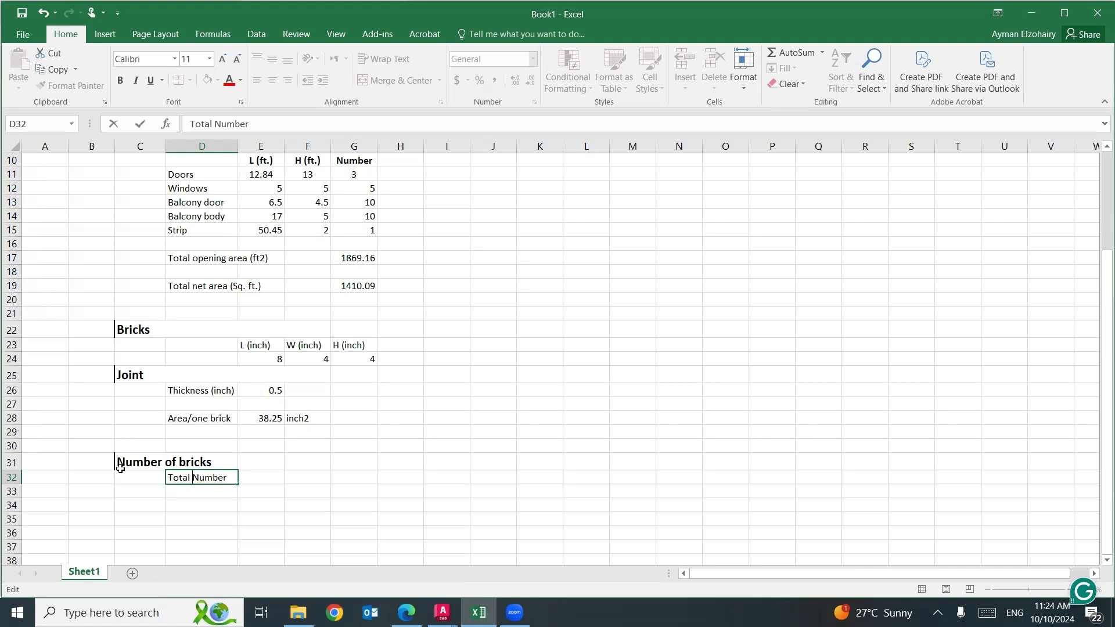
click(262, 477)
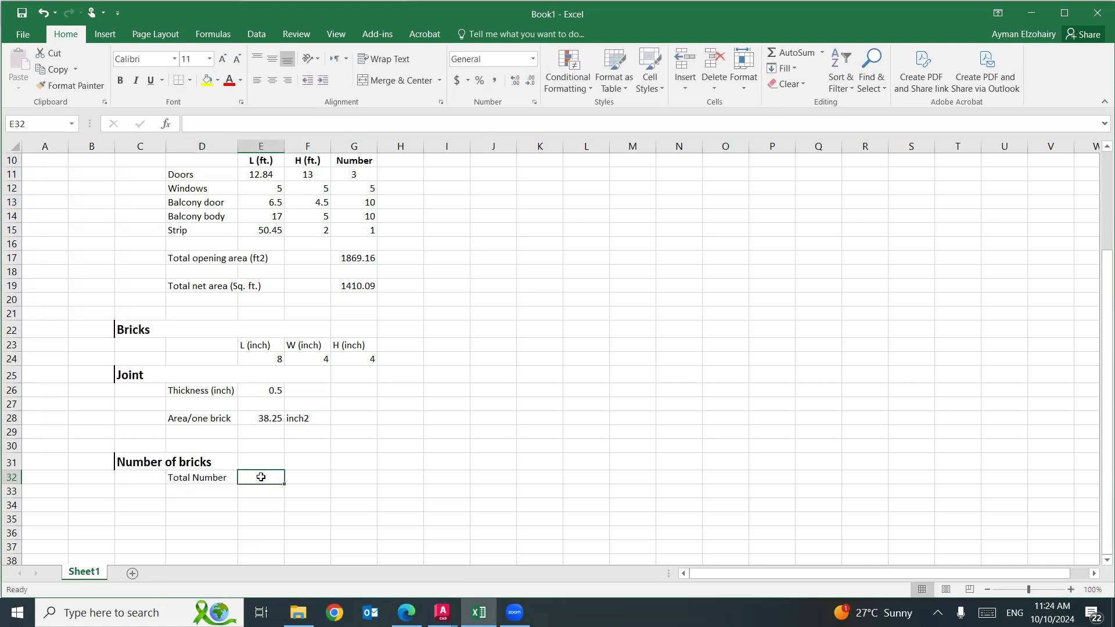
text(=)
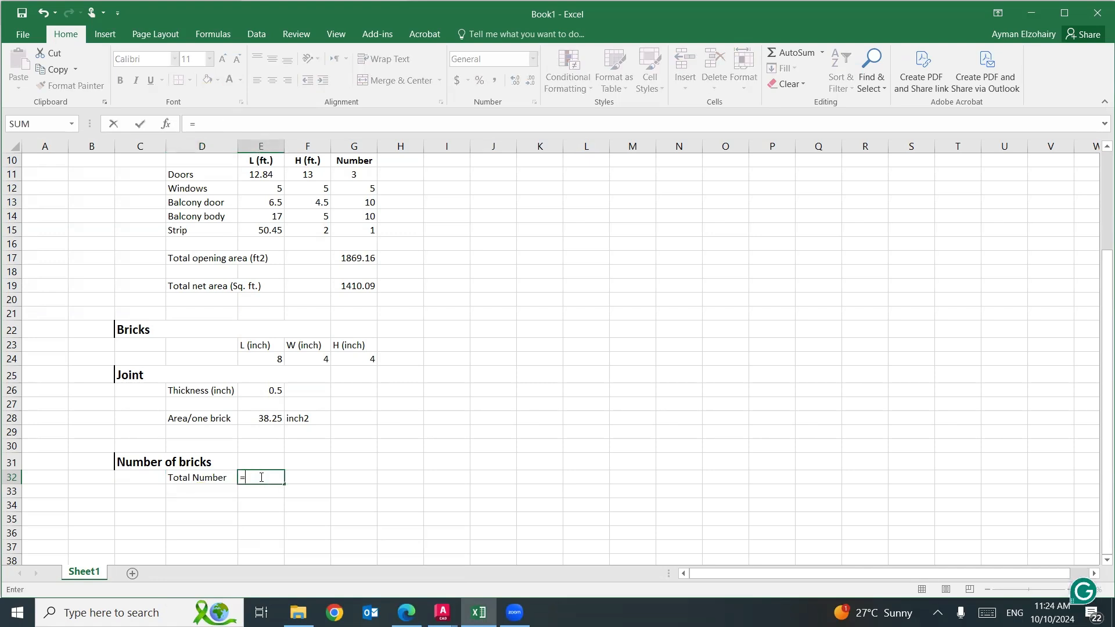
Switch to the masonry PDF in Edge and, in Step 3, underline "Net wall area" and "area of the brick" in ink.
click(407, 612)
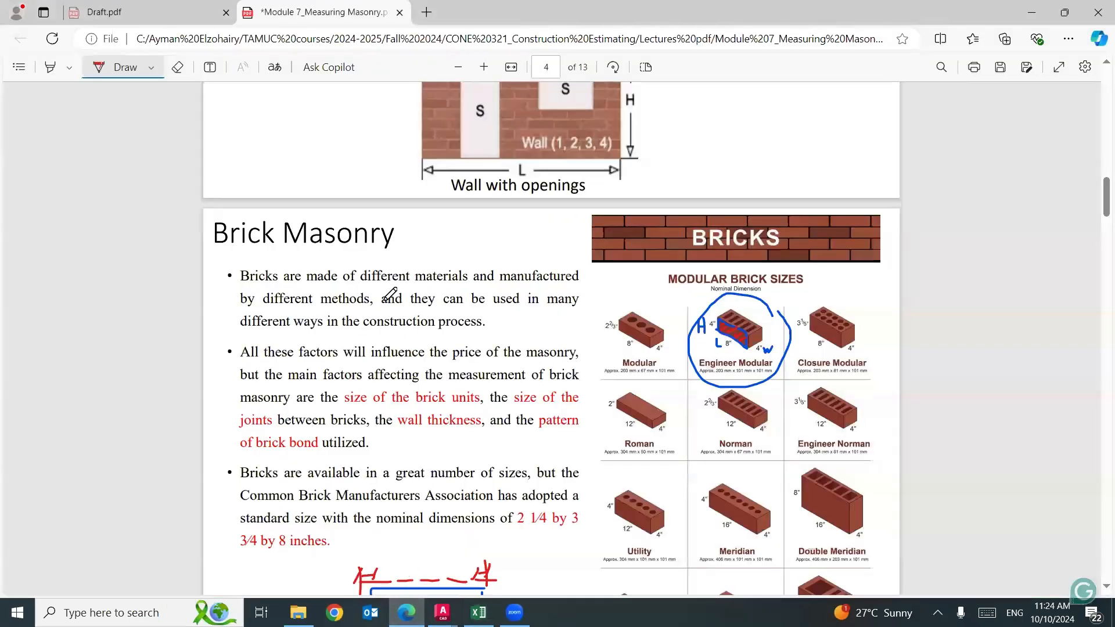
scroll(433, 347, down, 8)
scroll(433, 347, down, 5)
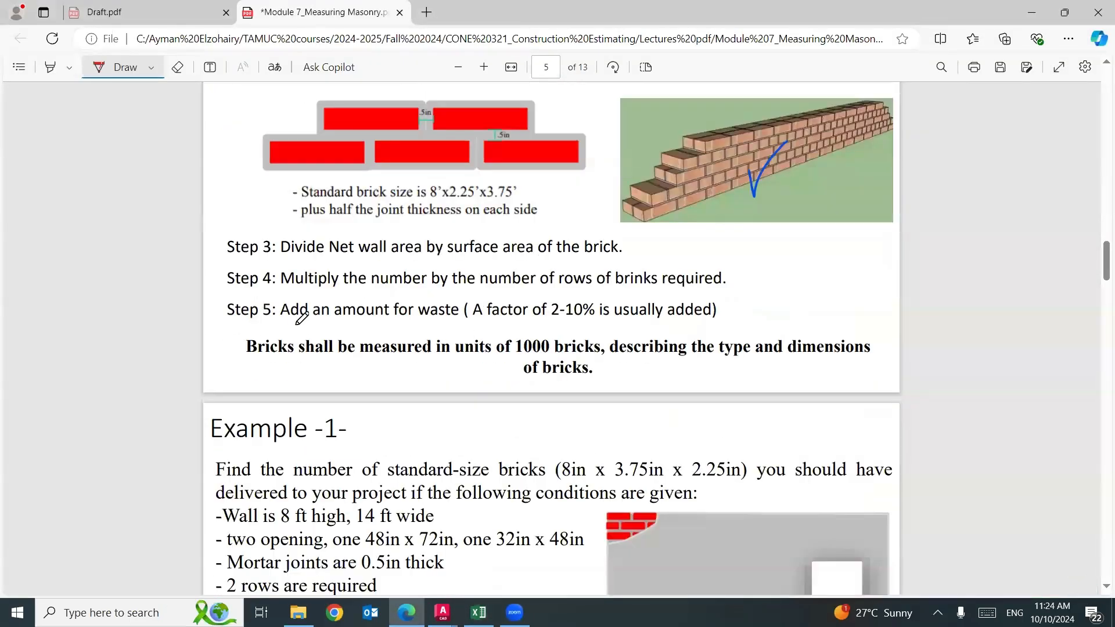
drag(304, 260, 439, 260)
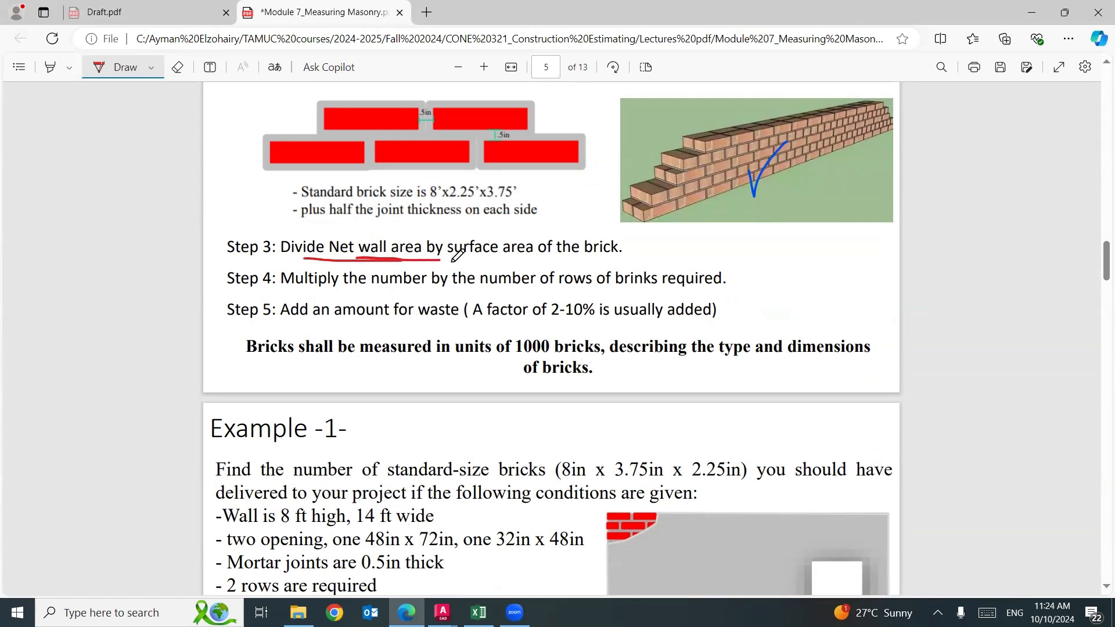
drag(515, 256, 595, 256)
Underline the number of rows in Step 4 and the waste amount in Step 5, box "rows" and "2-10%", and write "10%" in ink.
mouse_move(507, 286)
mouse_down()
mouse_move(601, 285)
mouse_move(550, 284)
mouse_move(567, 271)
mouse_move(600, 271)
mouse_move(599, 284)
mouse_up()
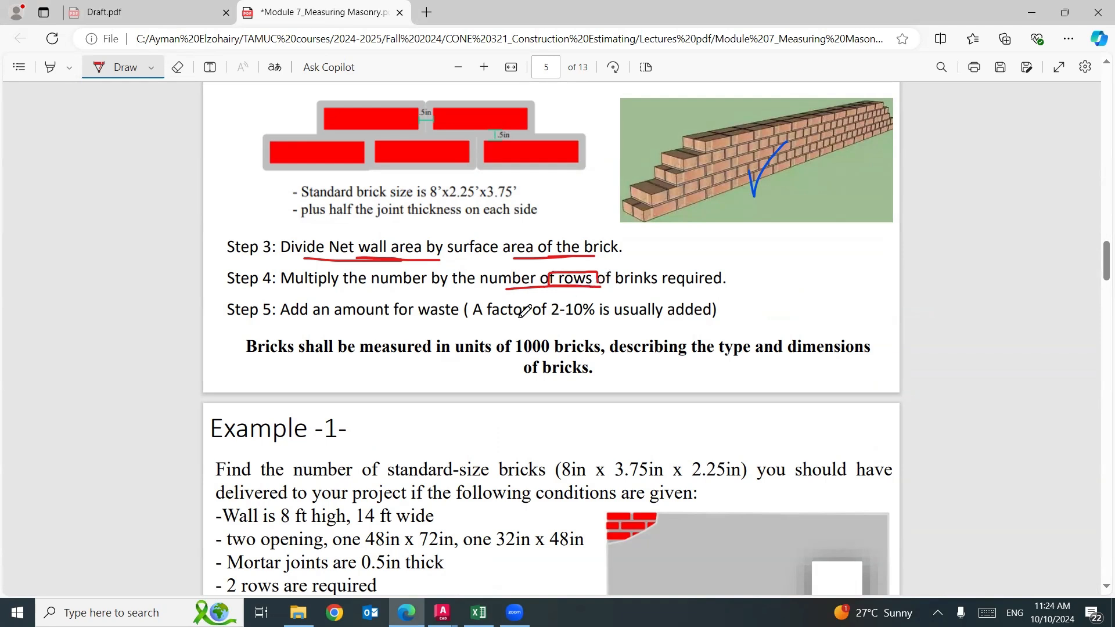
mouse_move(329, 324)
mouse_down()
mouse_move(601, 327)
mouse_move(556, 299)
mouse_move(598, 298)
mouse_move(590, 327)
mouse_up()
mouse_move(736, 297)
mouse_down()
mouse_move(737, 328)
mouse_move(751, 304)
mouse_move(779, 296)
mouse_move(767, 302)
mouse_move(782, 323)
mouse_move(786, 314)
mouse_up()
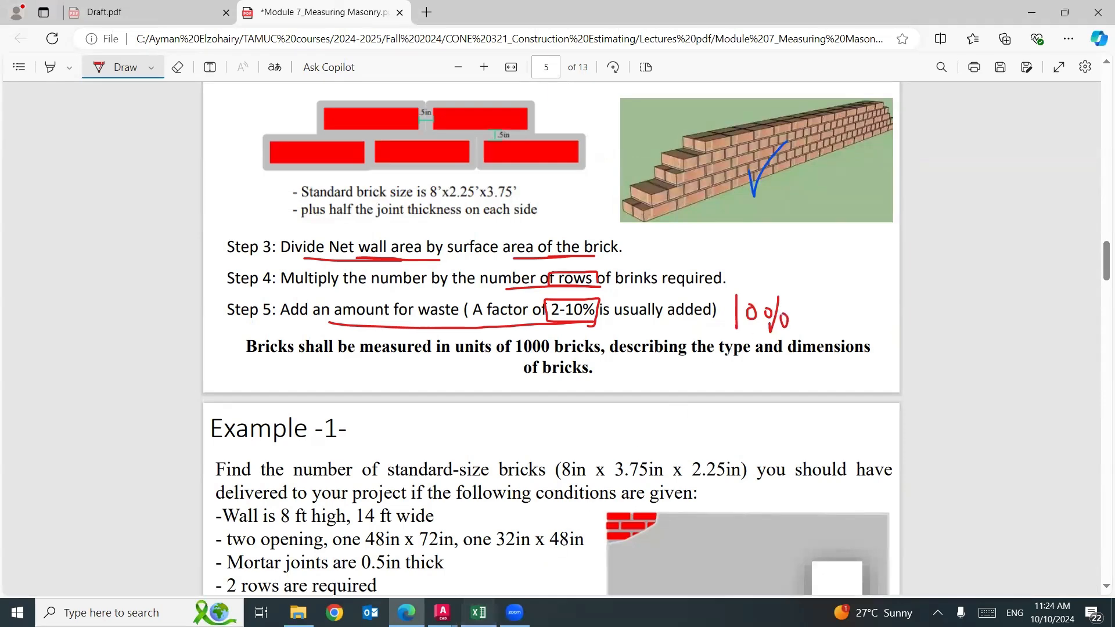
Switch back to Excel and discard the unfinished formula in E32.
click(479, 612)
scroll(507, 476, up, 3)
scroll(507, 475, up, 1)
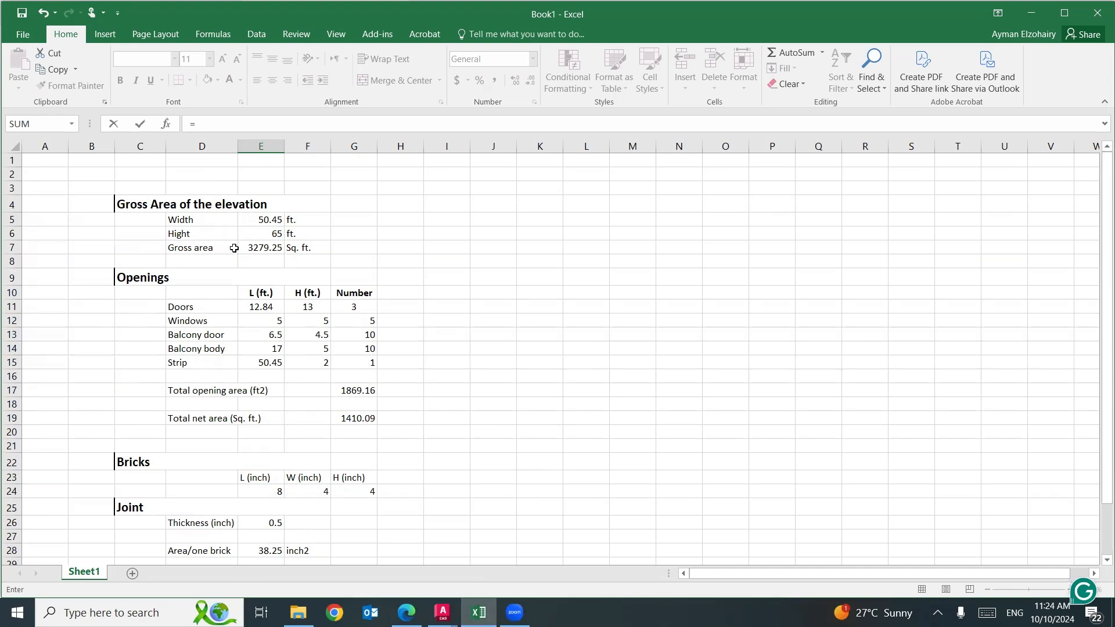
scroll(234, 248, down, 3)
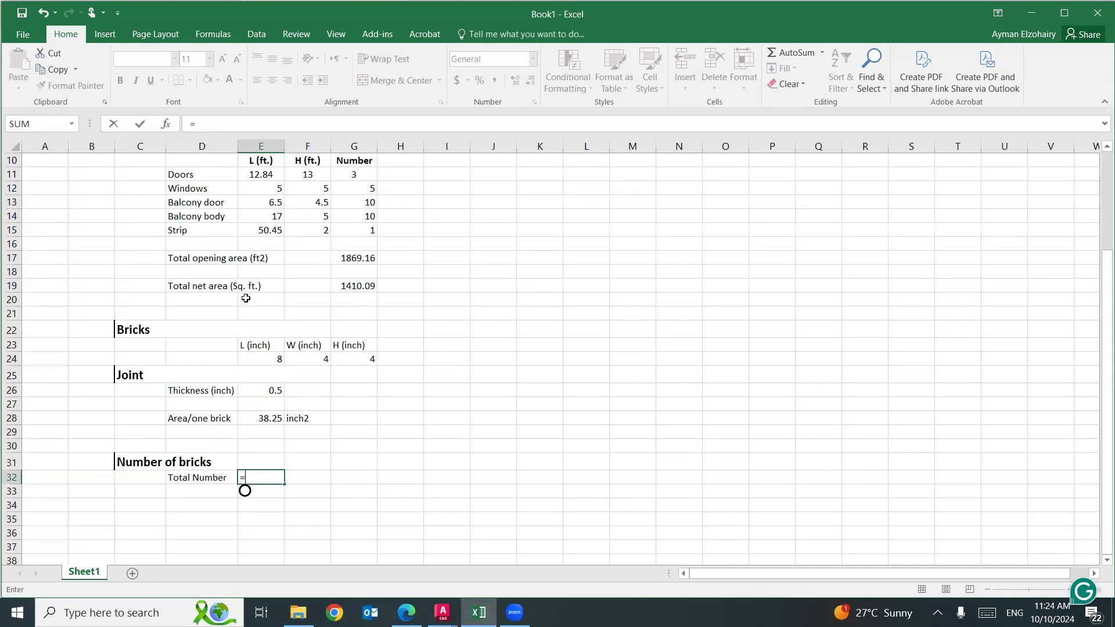
click(126, 376)
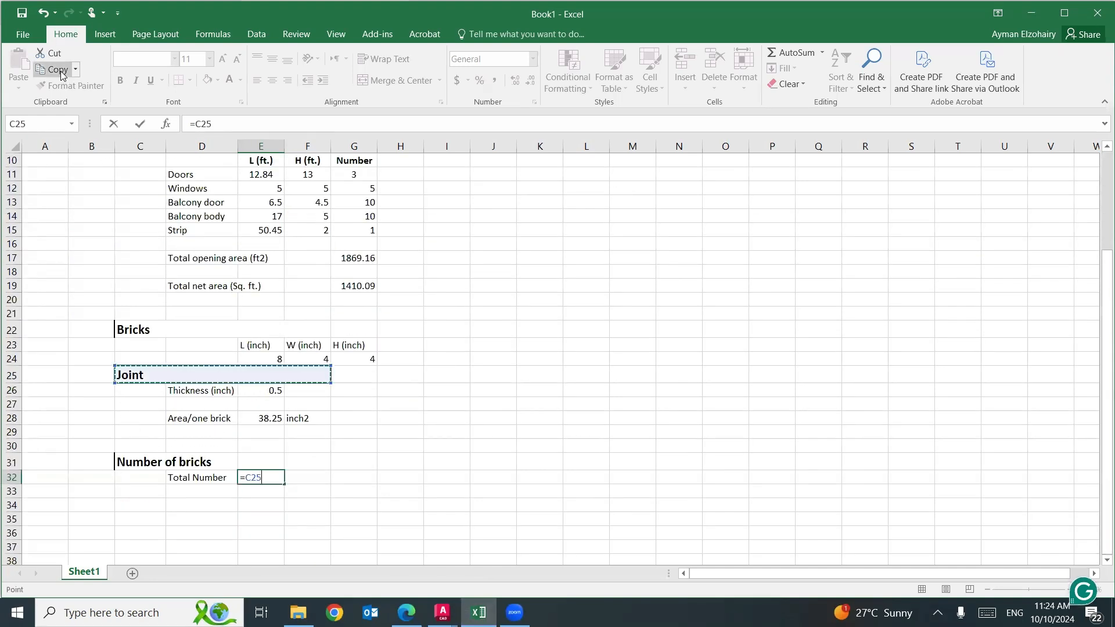
key(Escape)
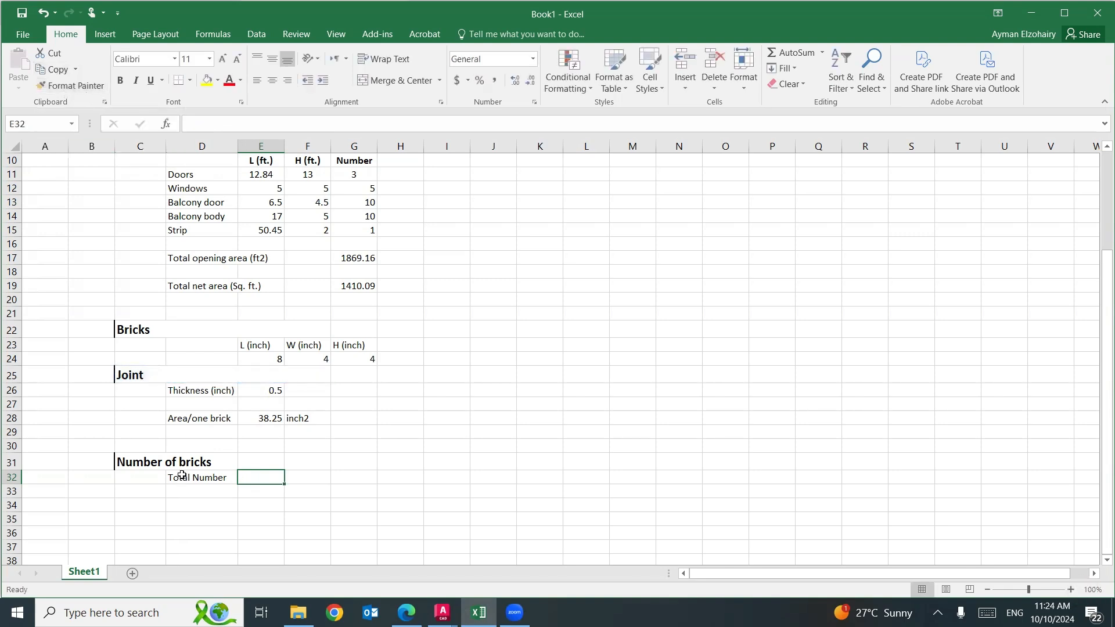
Copy the "Number of bricks" heading's format to row 29 from column C and enter the heading "Number of rows" in C29.
click(180, 456)
click(70, 85)
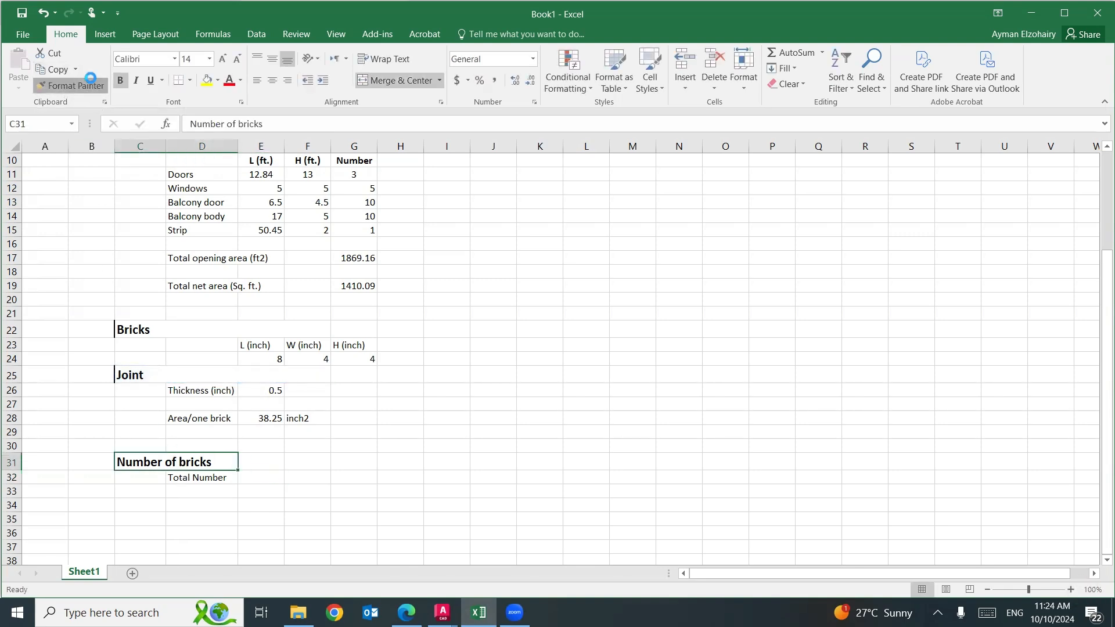
drag(142, 431, 251, 432)
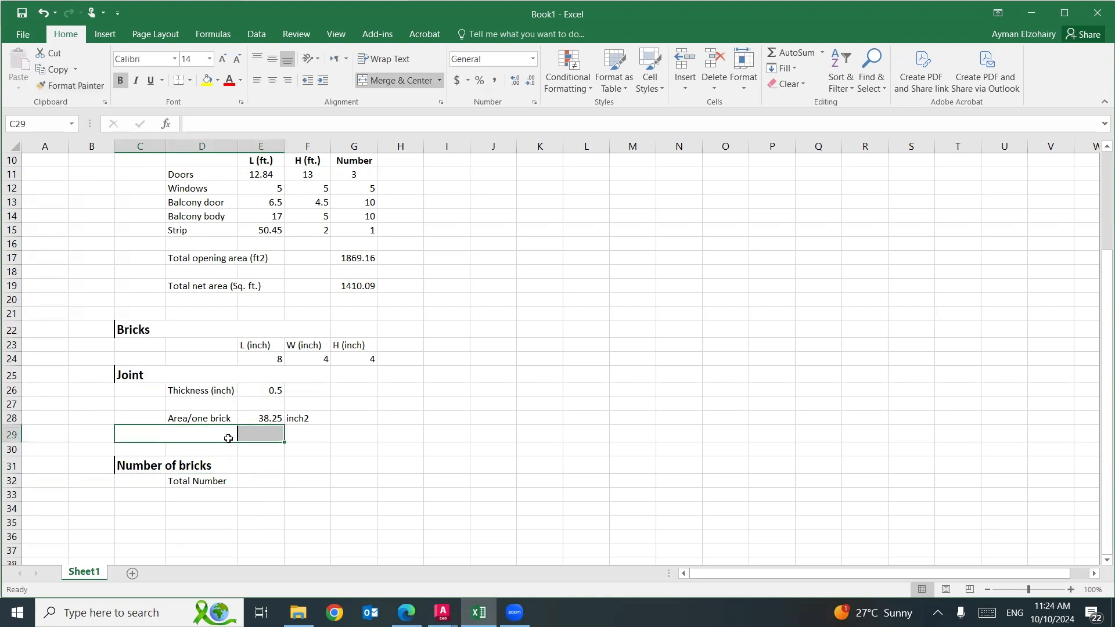
click(228, 436)
text(Num)
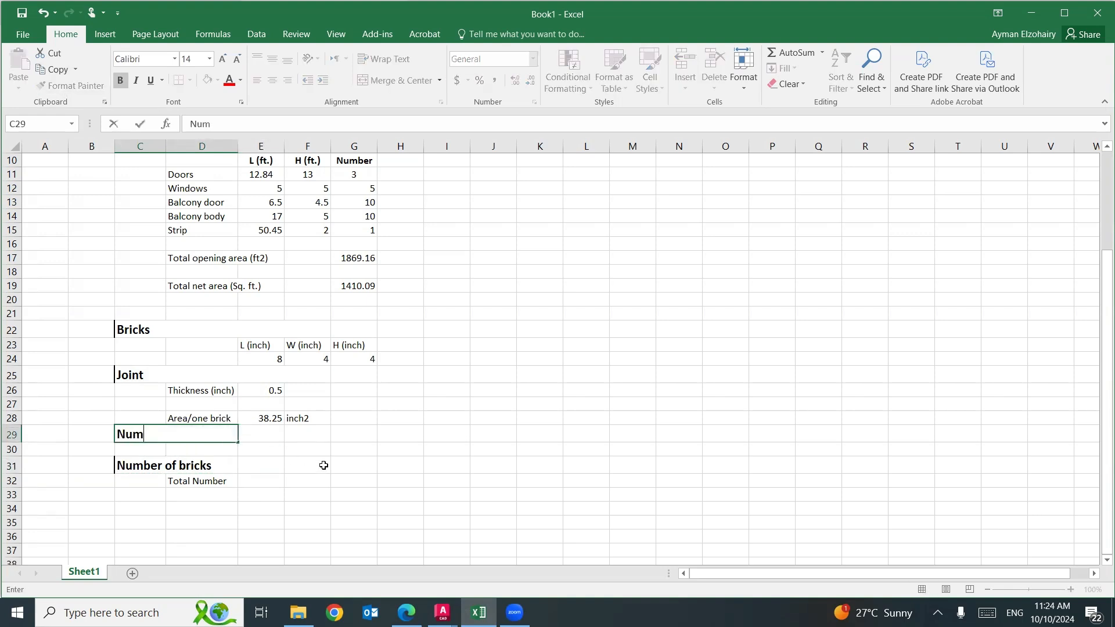
text(ber of rows)
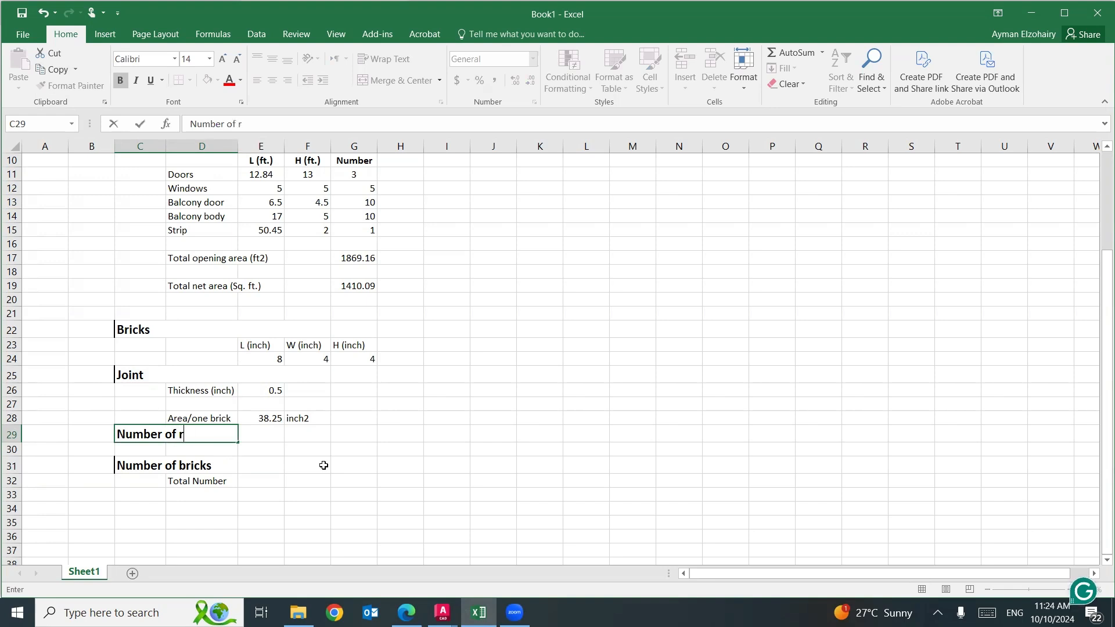
Enter the label "Number of rows" in D30 and the value 1 in E30.
click(231, 449)
text(Numbe)
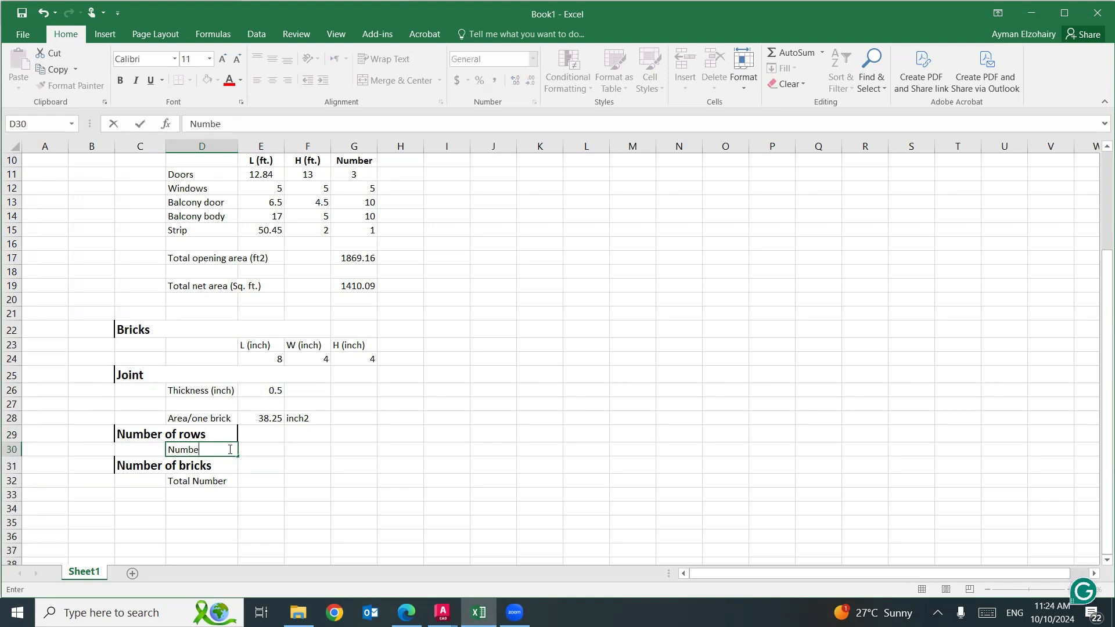
text(r of rows)
key(Tab)
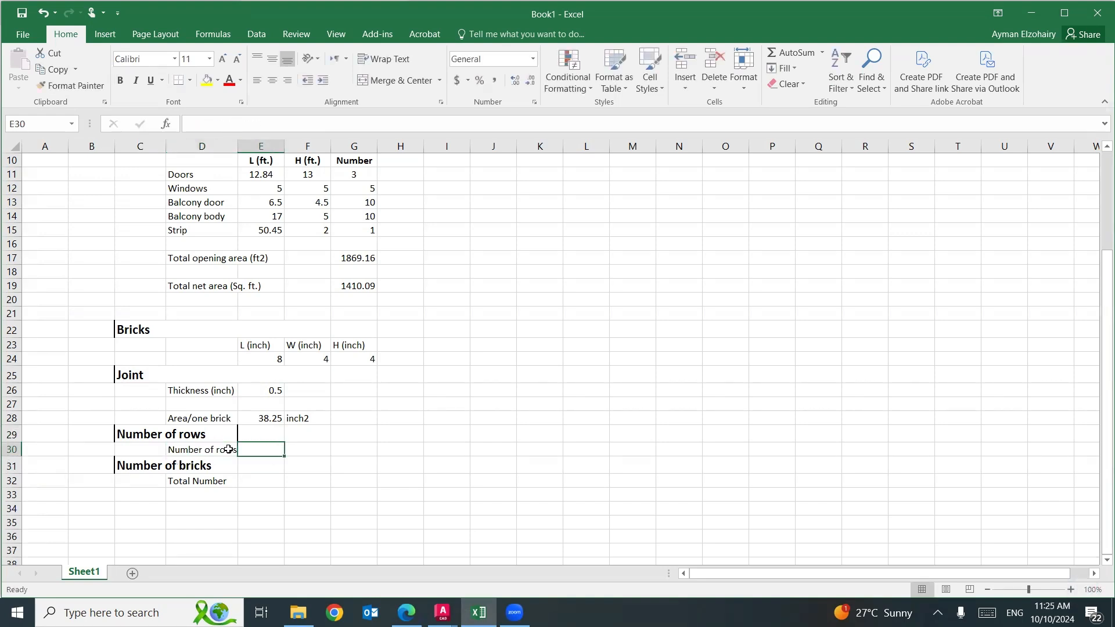
text(1)
click(440, 477)
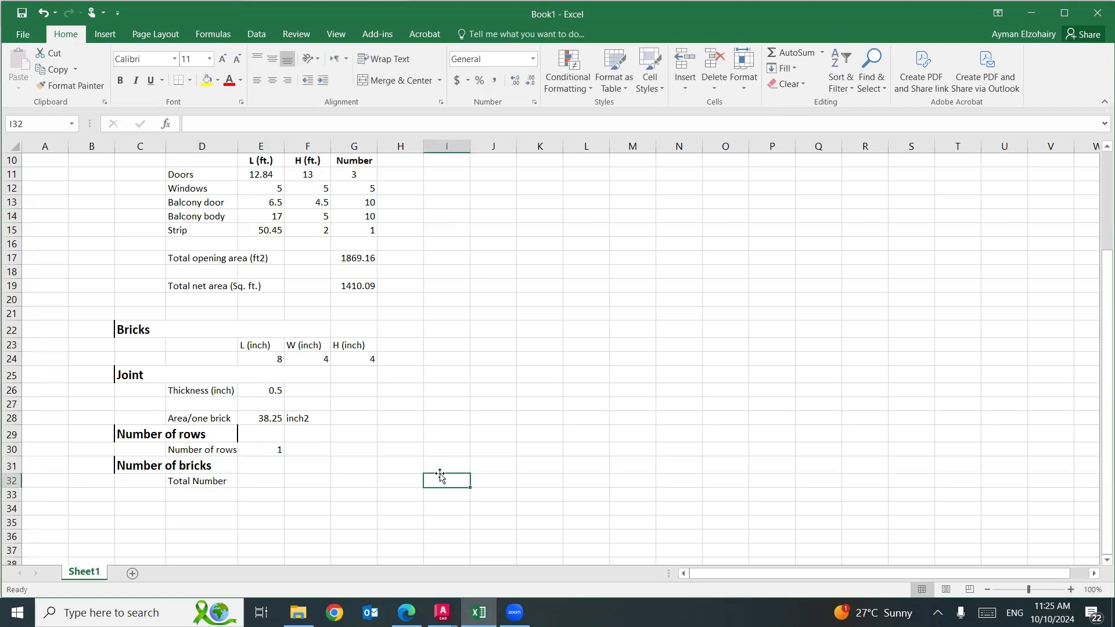
scroll(320, 435, up, 3)
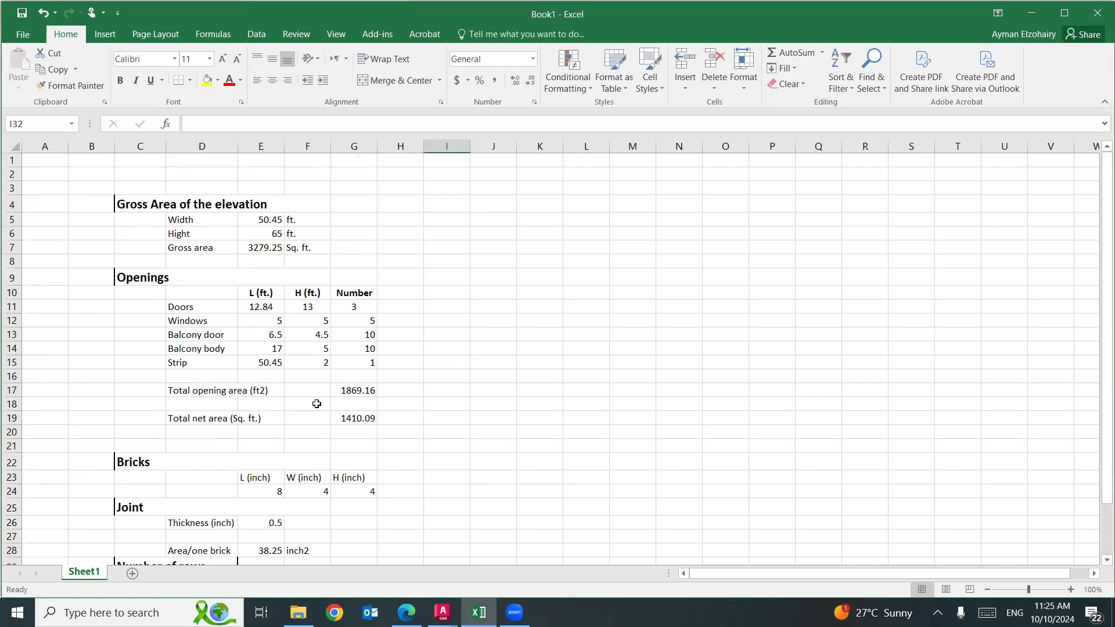
click(98, 85)
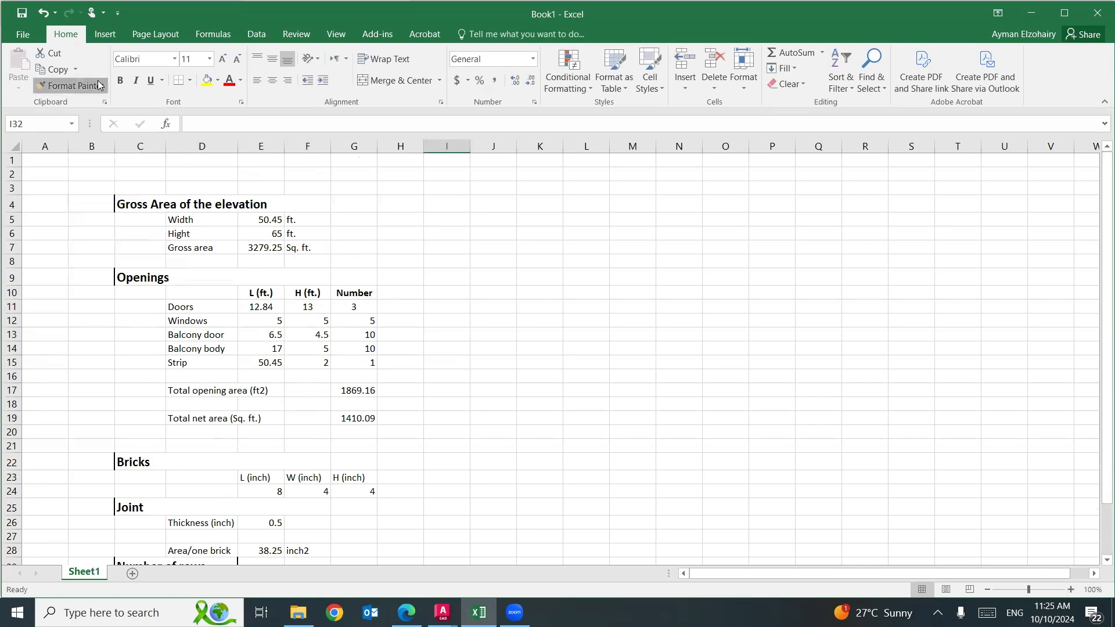
scroll(147, 194, down, 6)
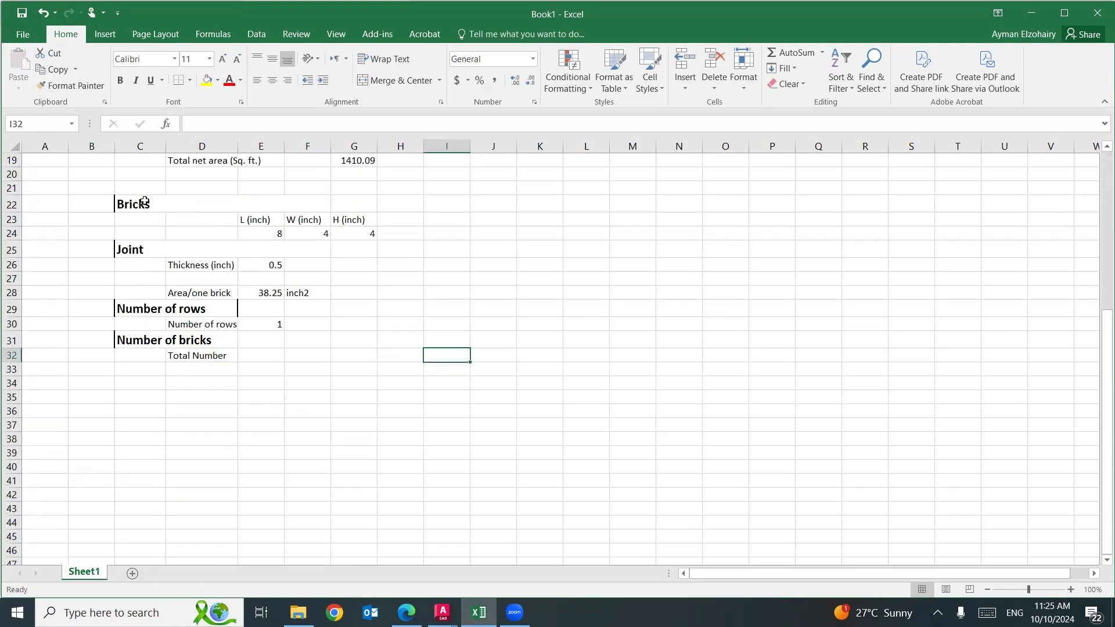
click(146, 369)
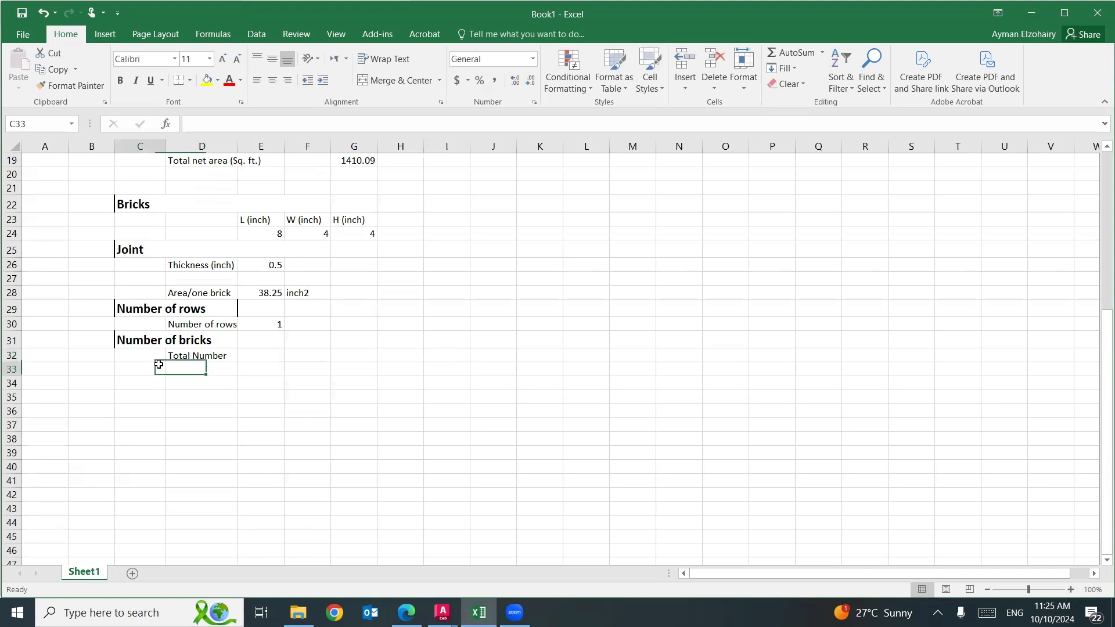
Insert two blank rows above the "Number of bricks" heading in row 31.
click(14, 340)
right_click(14, 340)
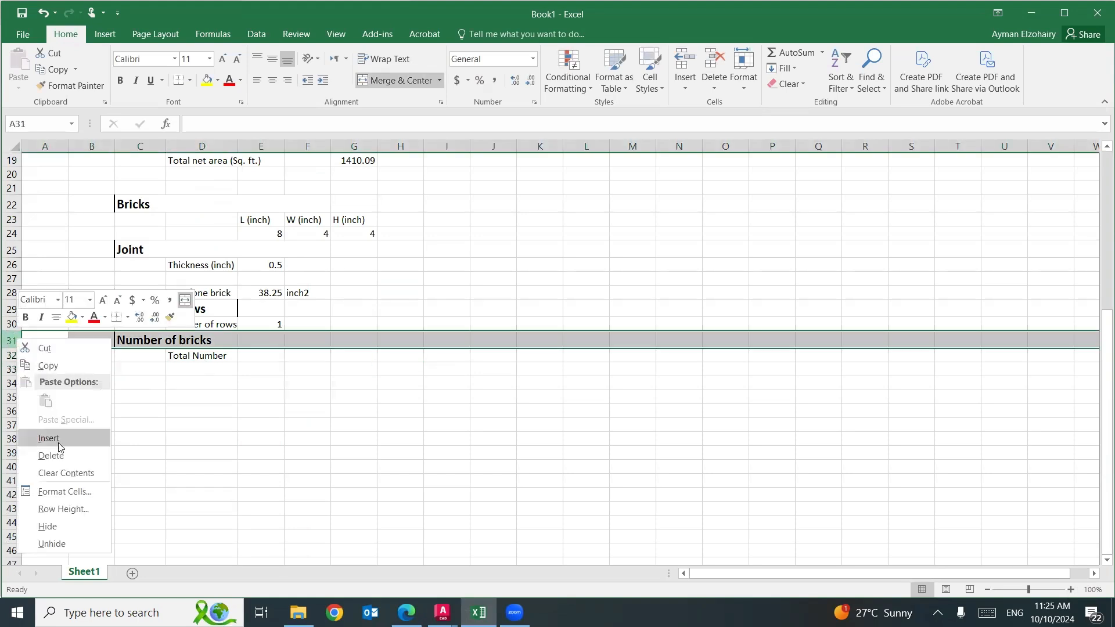
click(58, 440)
right_click(13, 340)
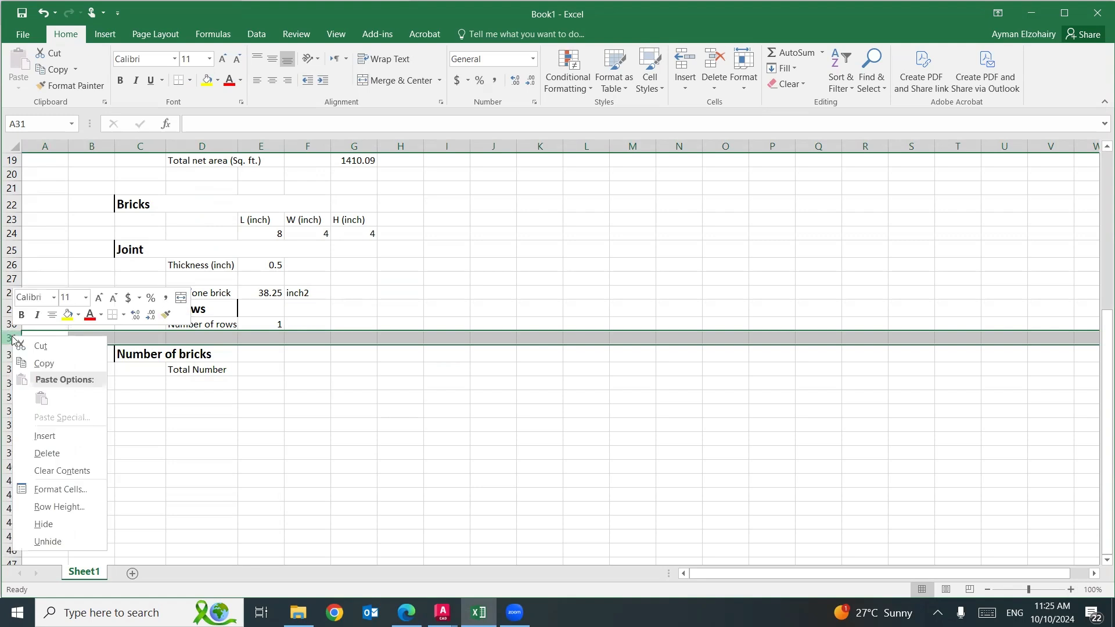
click(52, 436)
click(174, 437)
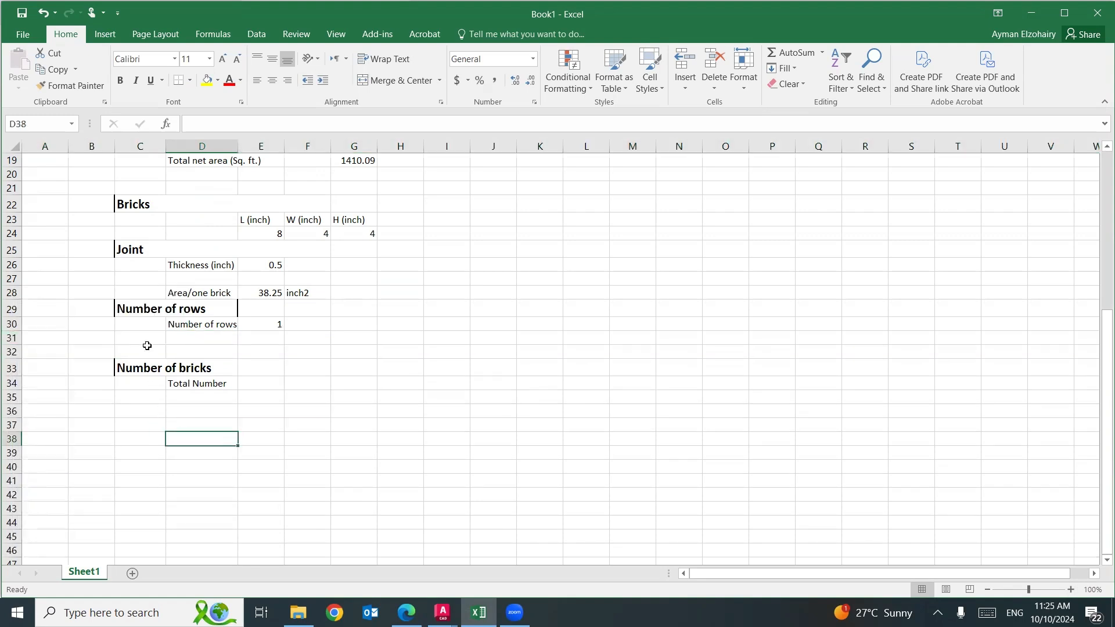
Copy the "Number of rows" heading's format to C31:D31 and enter the heading "Waste" there.
click(143, 308)
click(70, 85)
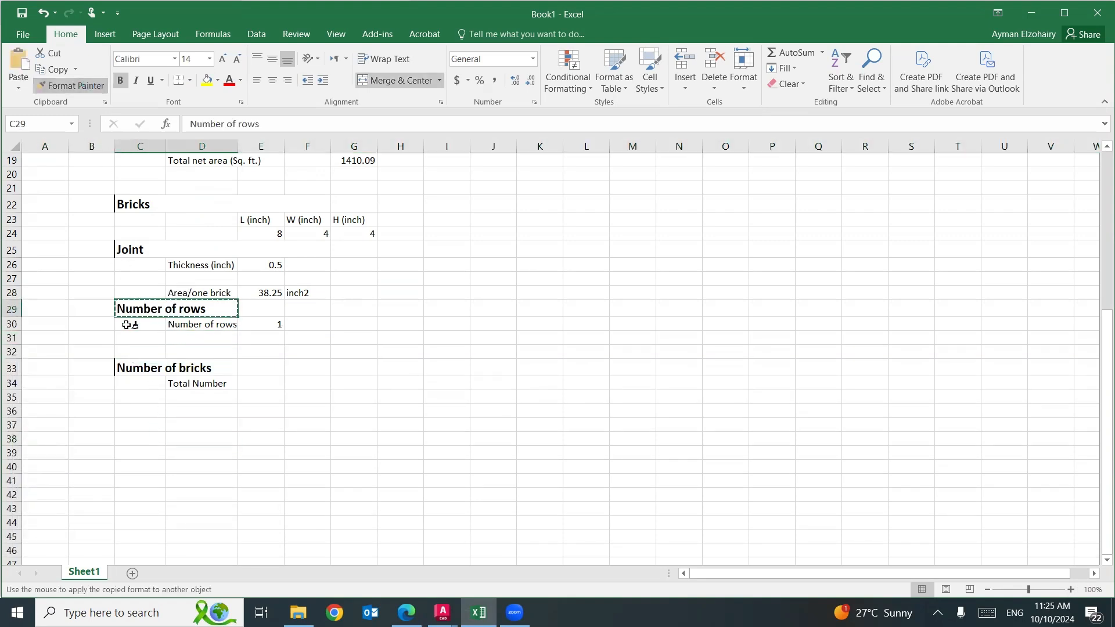
drag(131, 337, 212, 335)
text(Was)
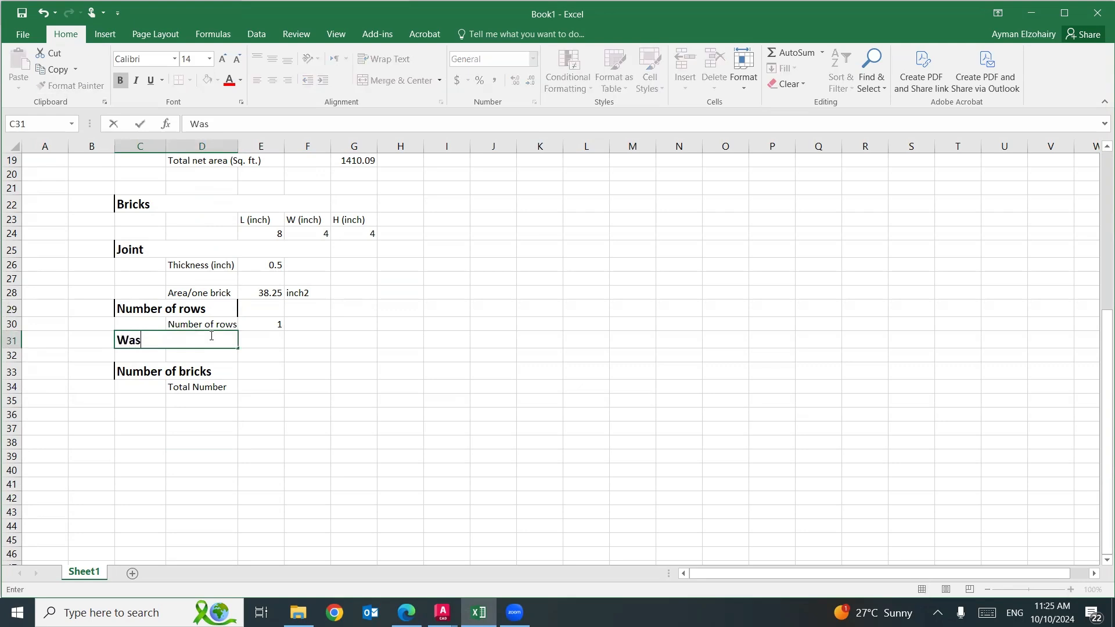
text(te)
Enter the label "Wate" in D32, the value 10 in E32 and the unit % in F32.
click(216, 362)
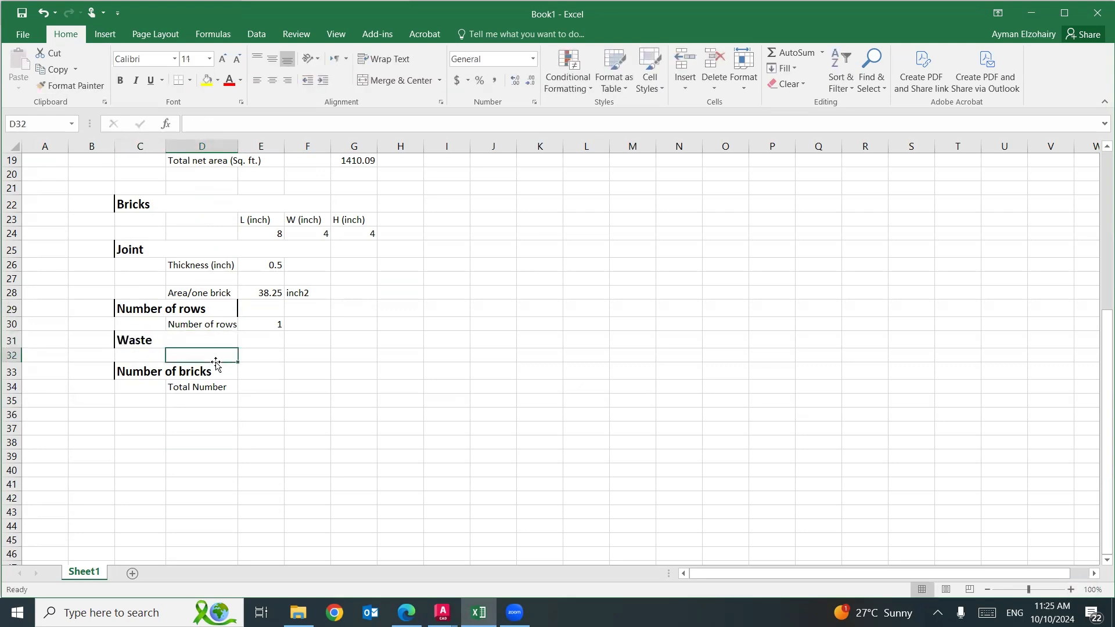
text(Wate)
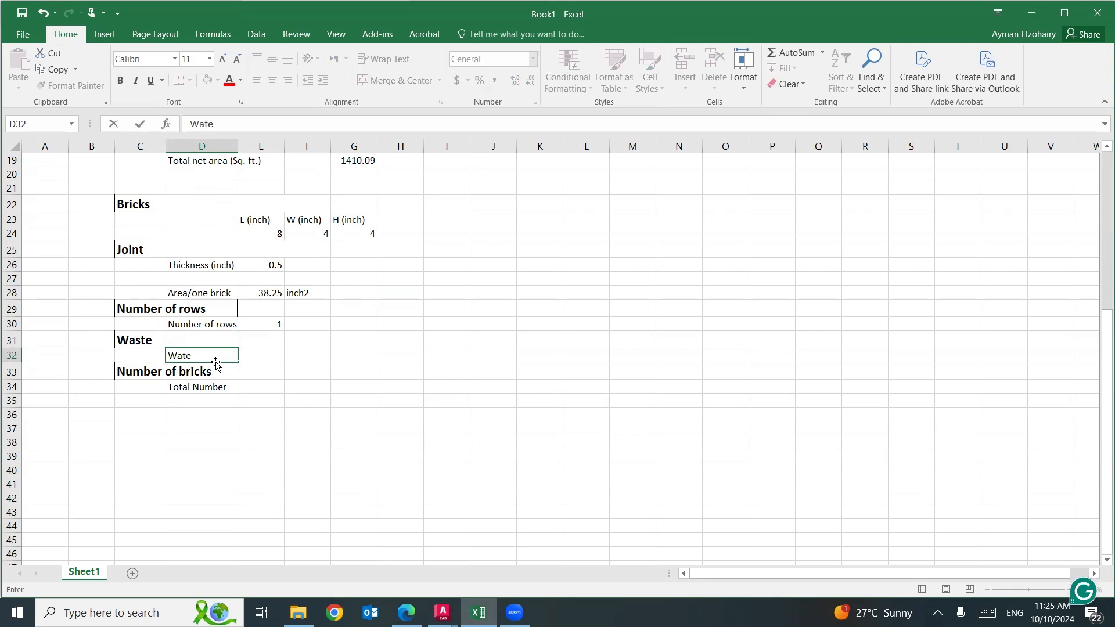
key(Tab)
text(10)
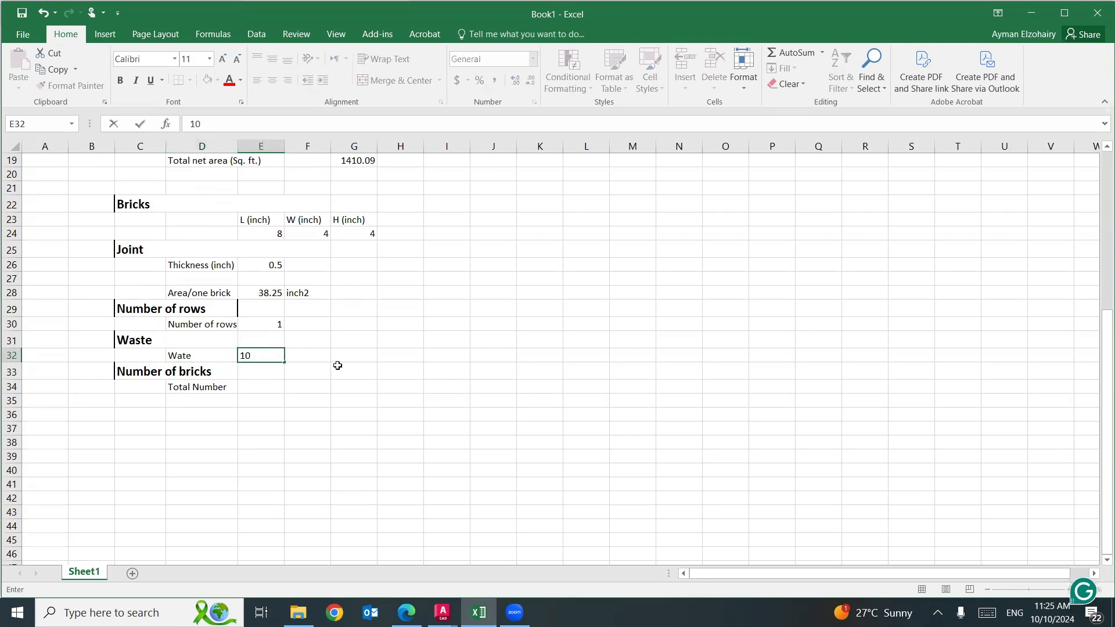
click(314, 351)
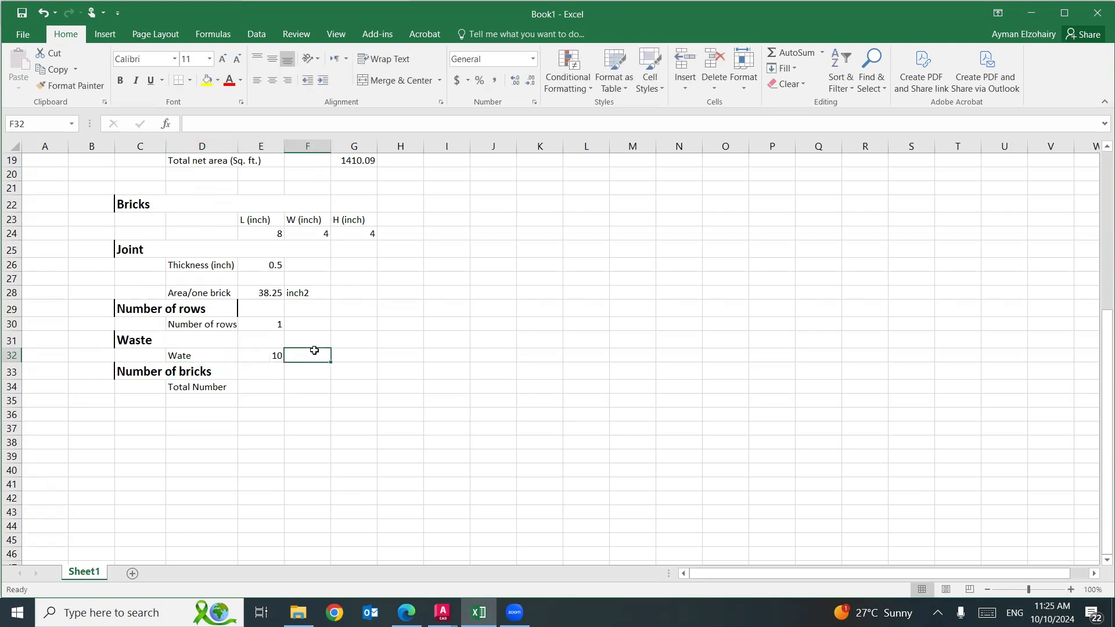
text(%)
click(347, 440)
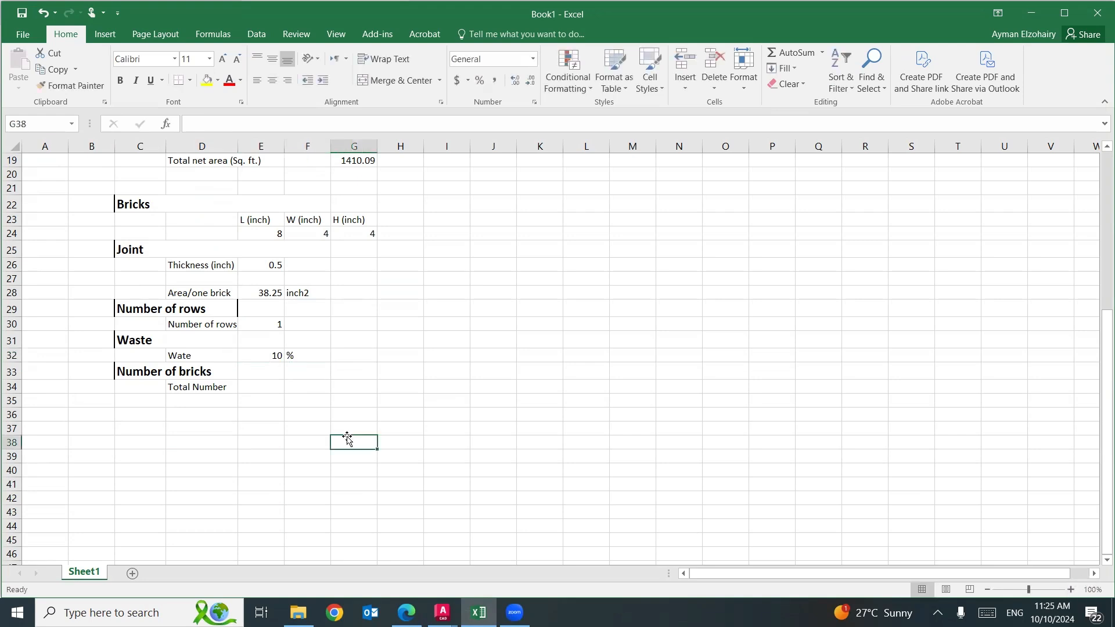
Insert two blank rows above the "Number of bricks" heading in row 33.
scroll(317, 419, up, 2)
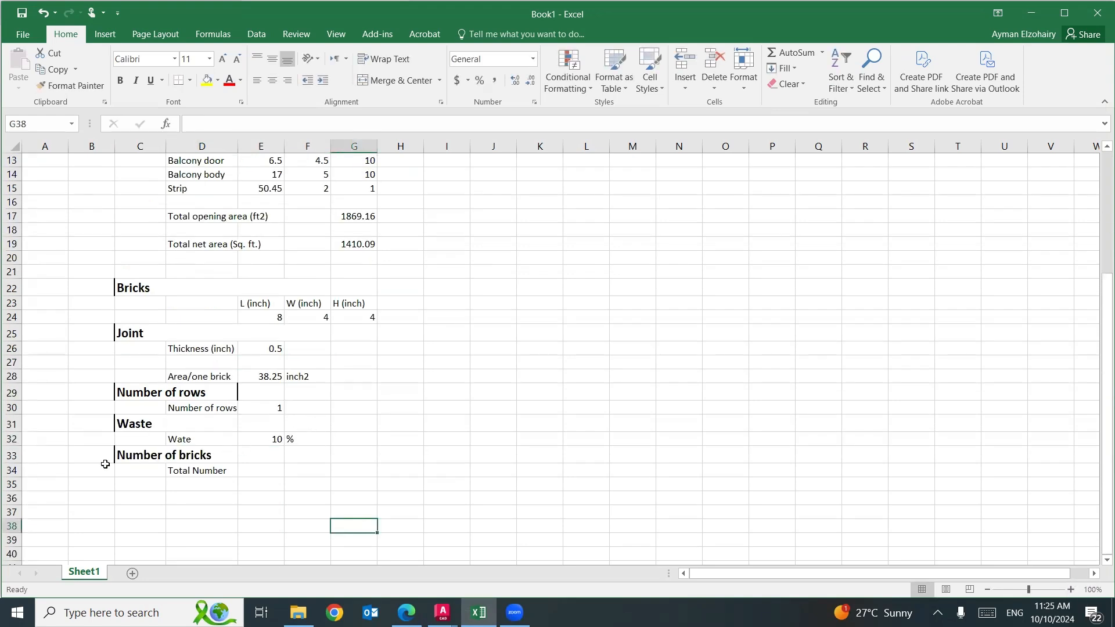
click(12, 456)
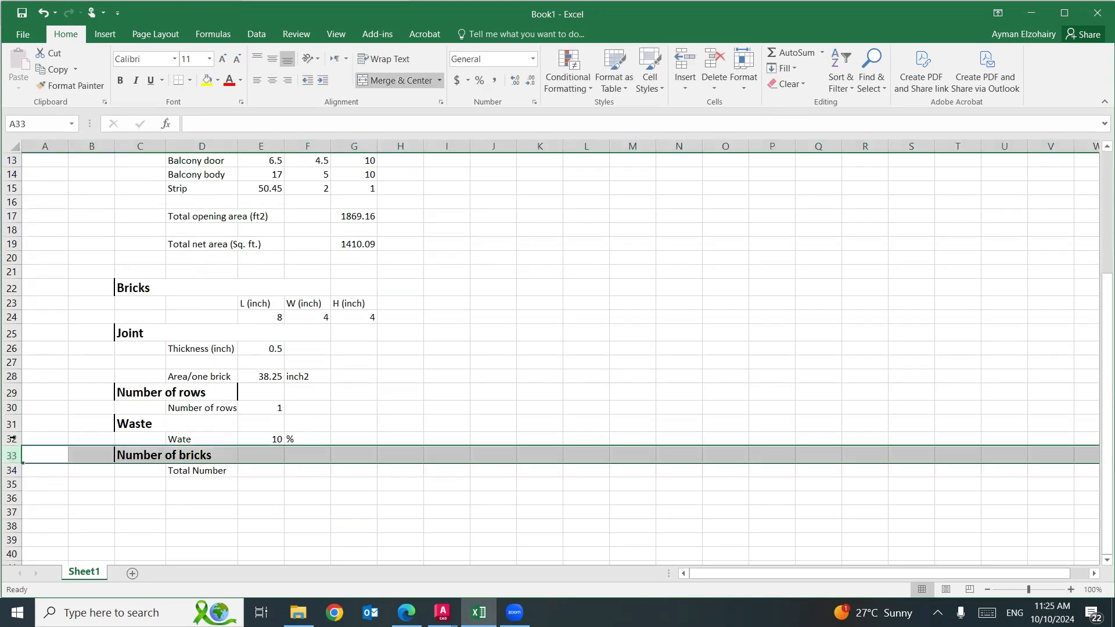
right_click(24, 466)
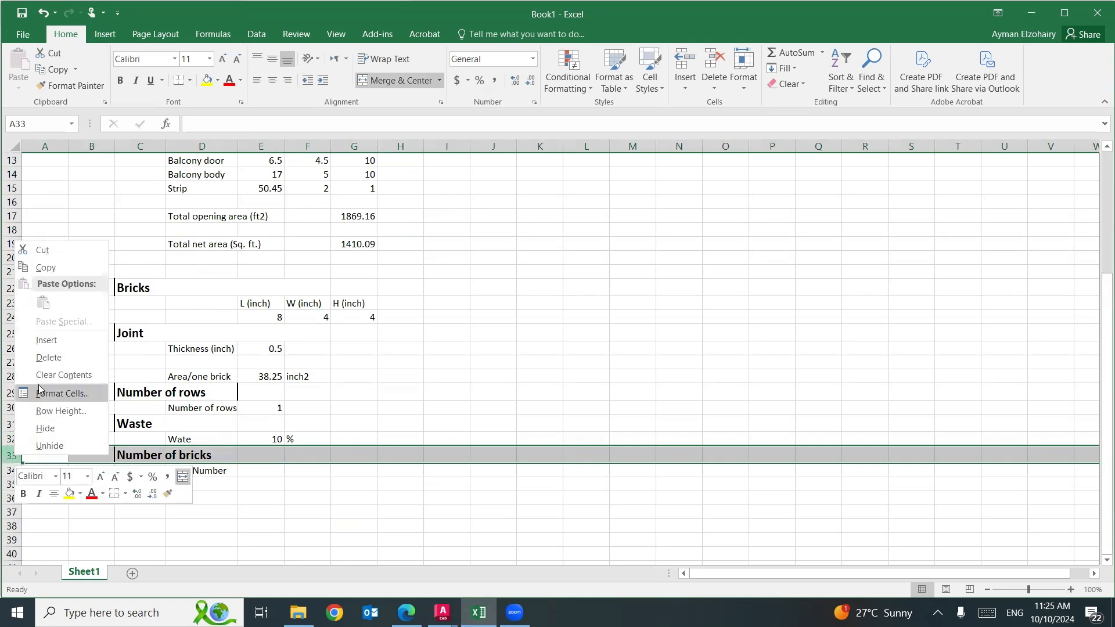
click(35, 340)
right_click(12, 454)
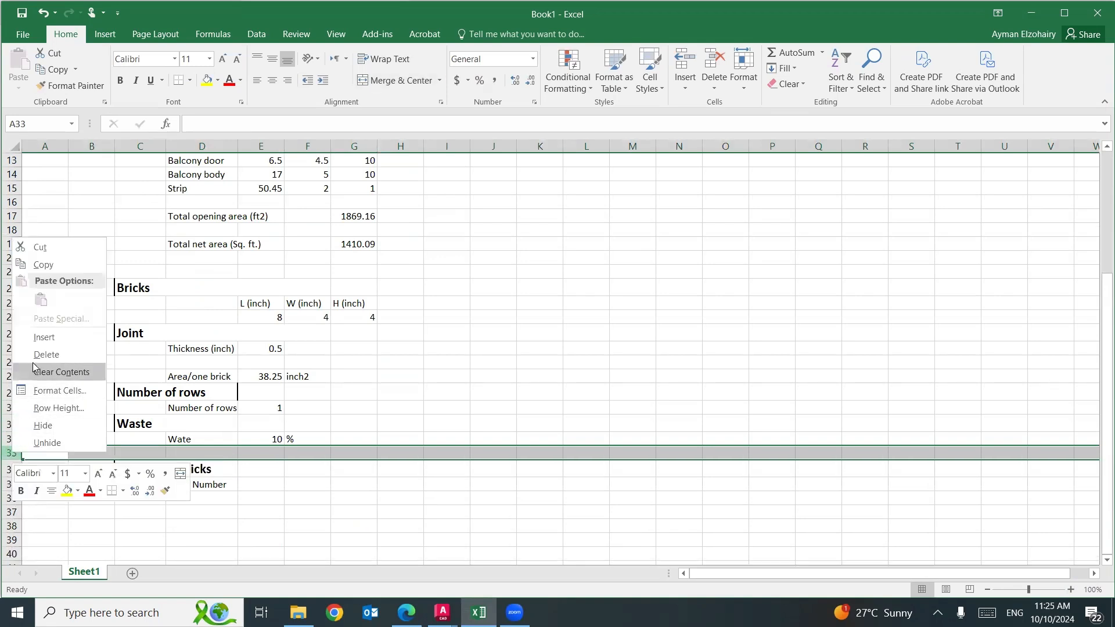
click(39, 340)
Begin the Total Number formula in E36 by dividing the net area by the brick area in square feet: =(G19/(E28/144)).
click(265, 481)
click(262, 498)
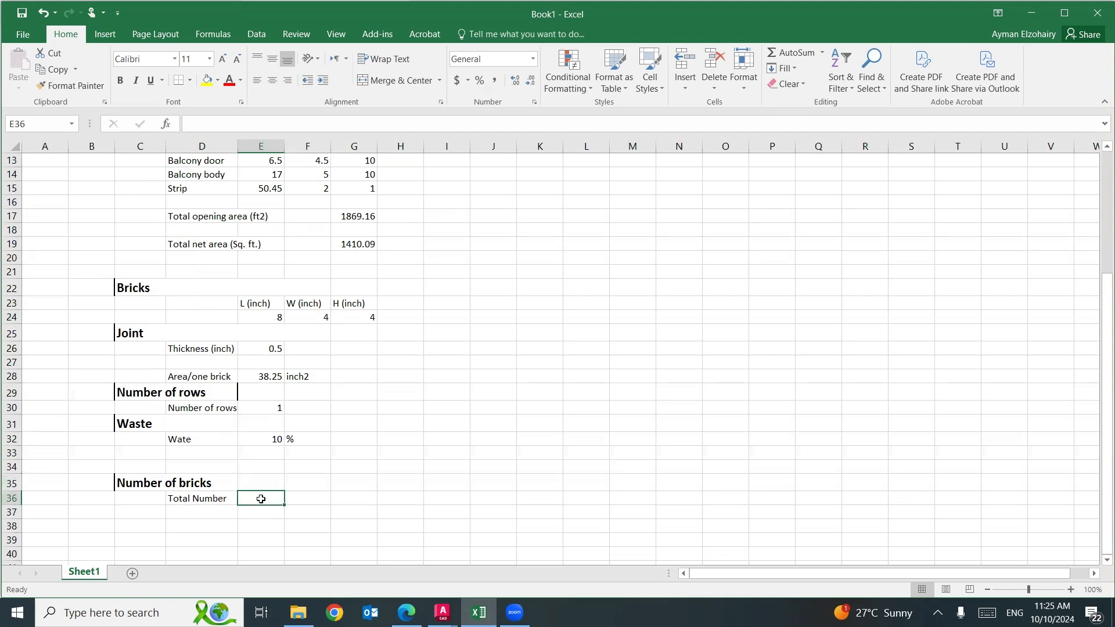
text(=()
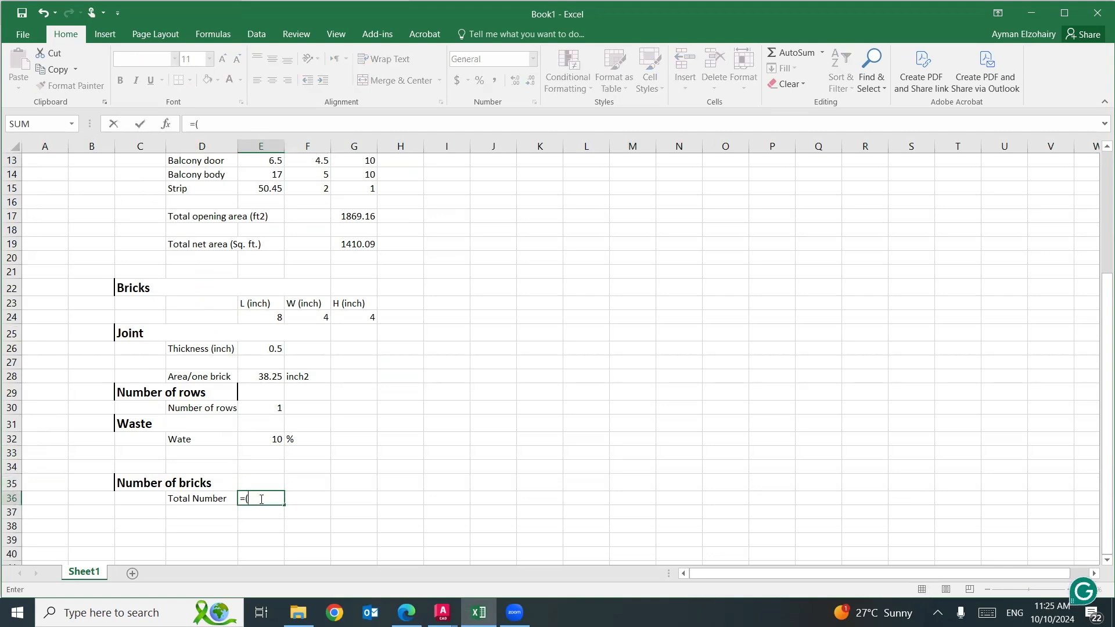
scroll(263, 498, up, 4)
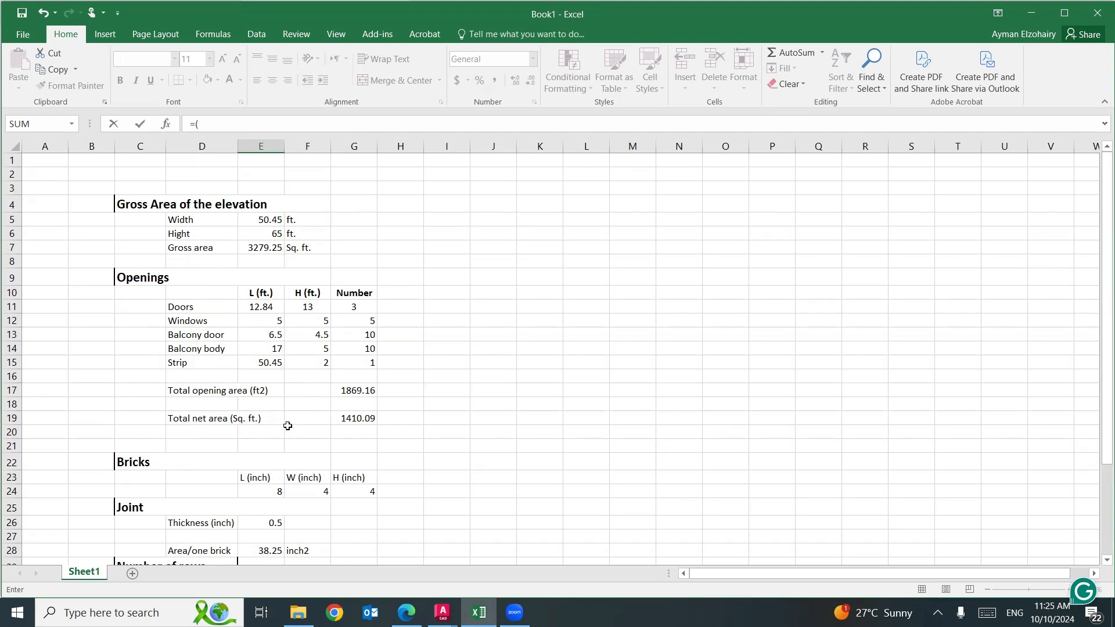
click(357, 418)
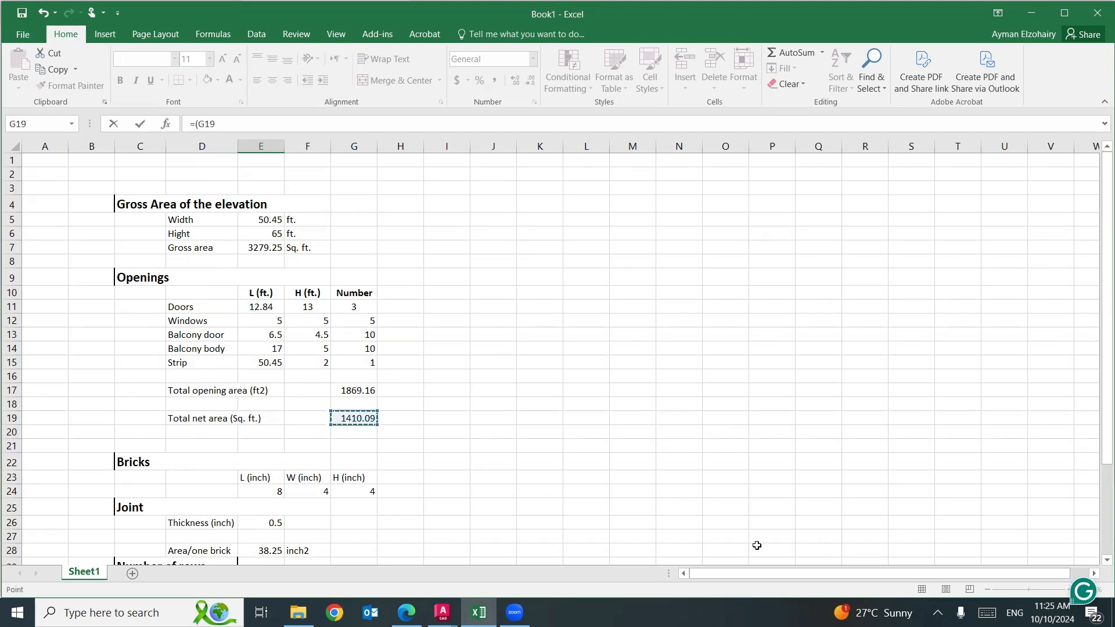
text(/()
scroll(778, 538, down, 3)
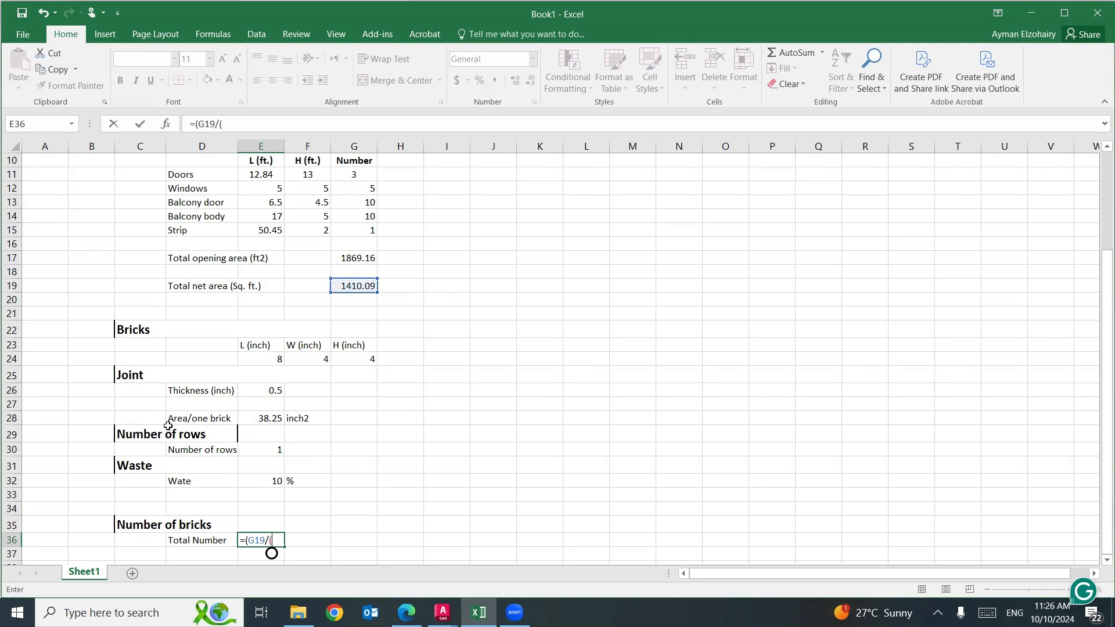
click(264, 418)
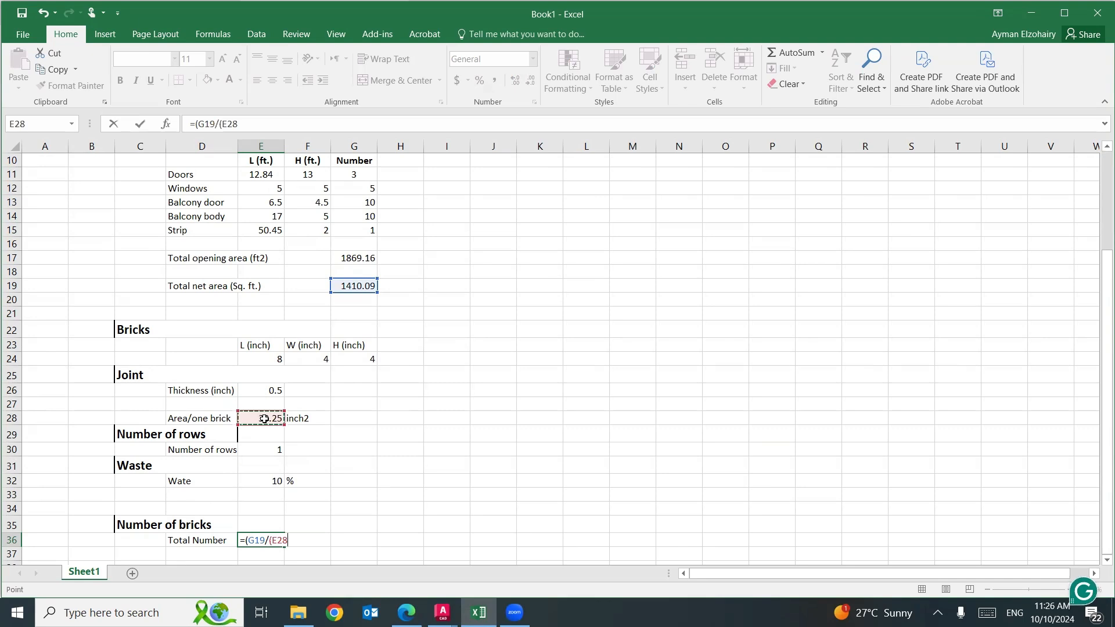
text(/144))*)
Complete the E36 formula by multiplying by the number of rows E30 and the waste factor (1+(E32/100)).
click(255, 450)
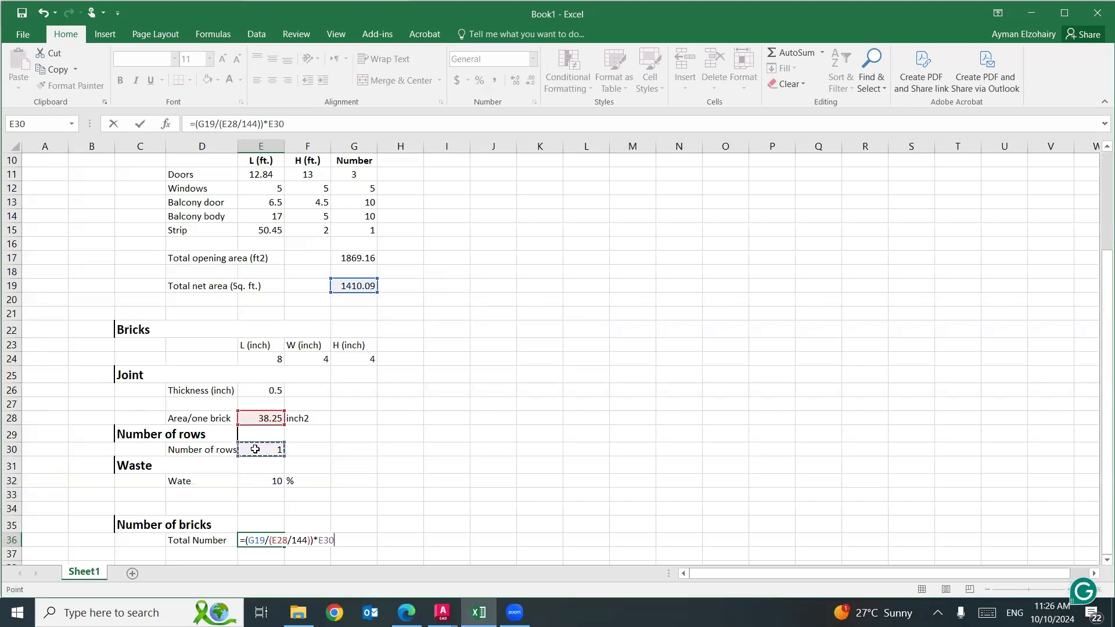
text(*)
text((1+()
click(263, 482)
text(/100)
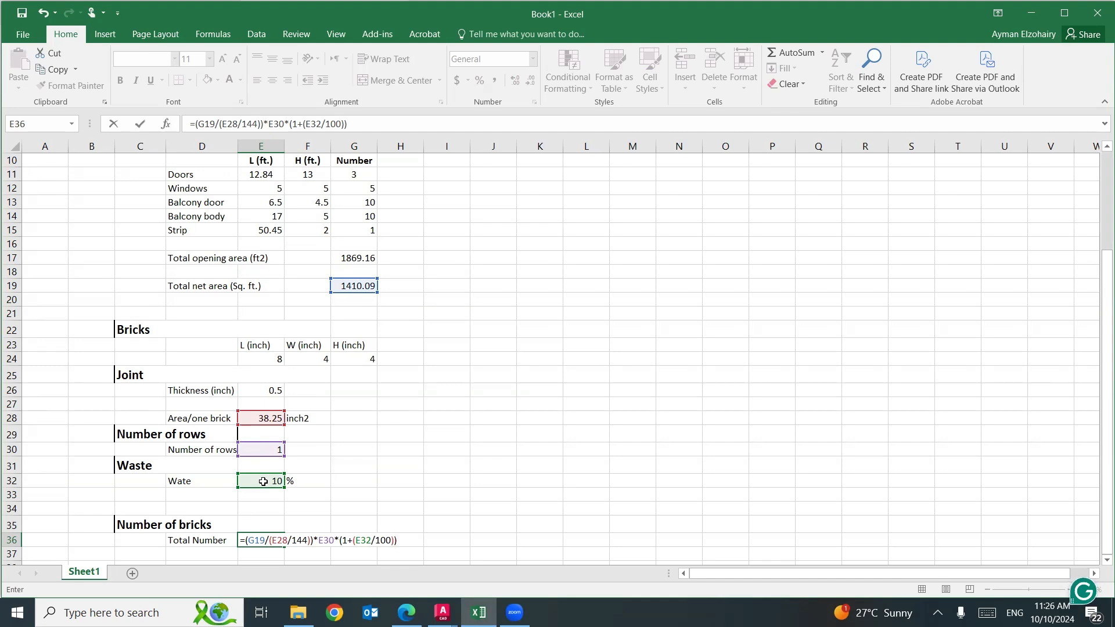
key(Return)
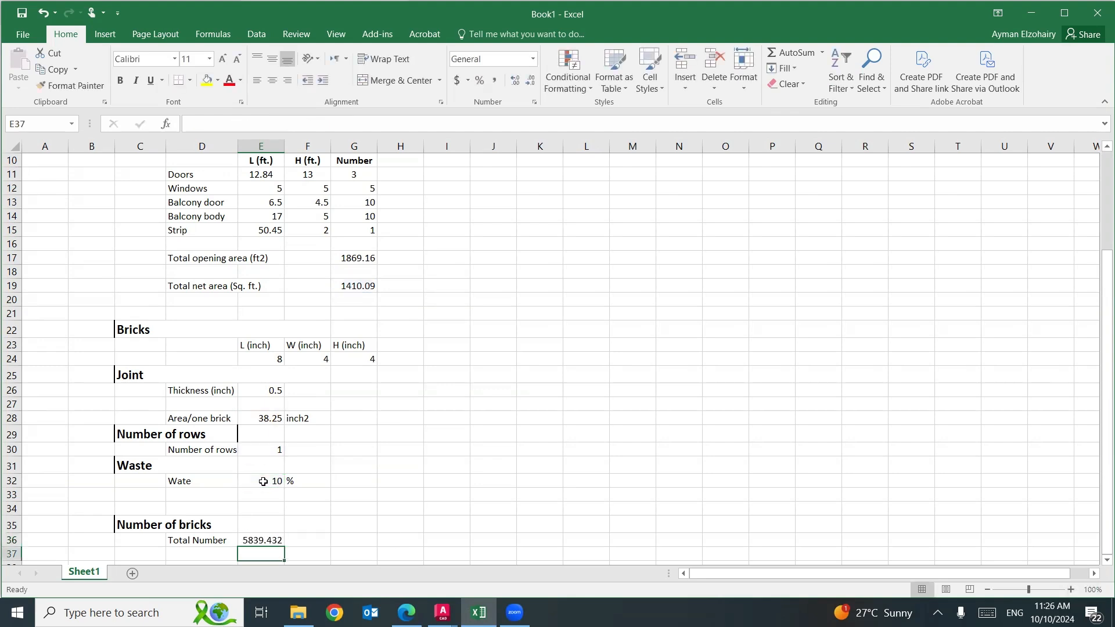
Format the total number of bricks in E36 as Number with 0 decimal places.
click(257, 541)
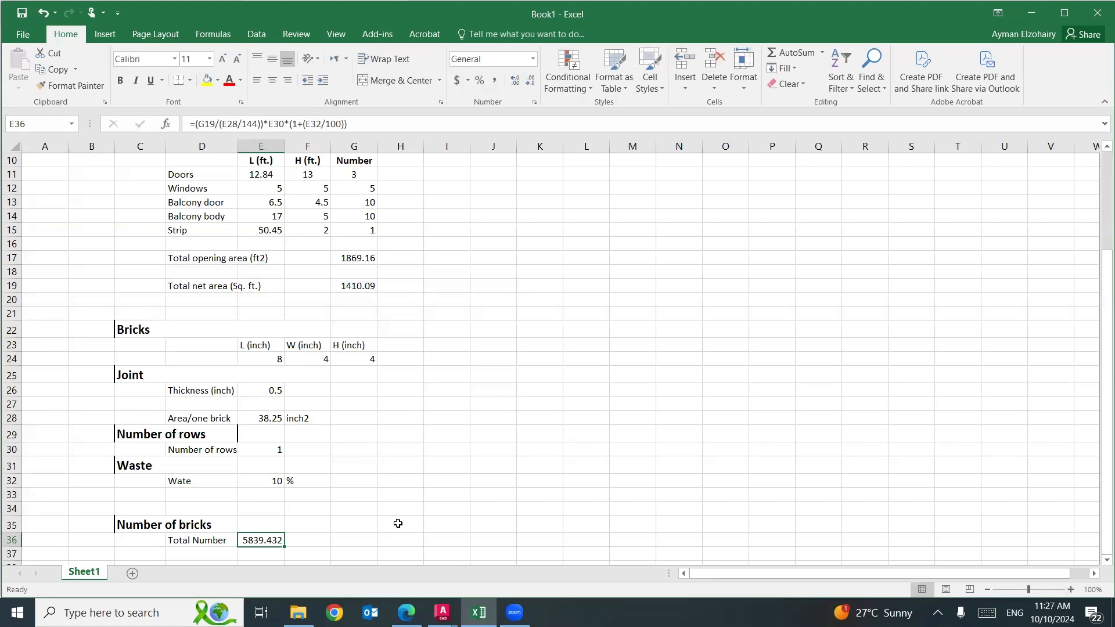
right_click(255, 544)
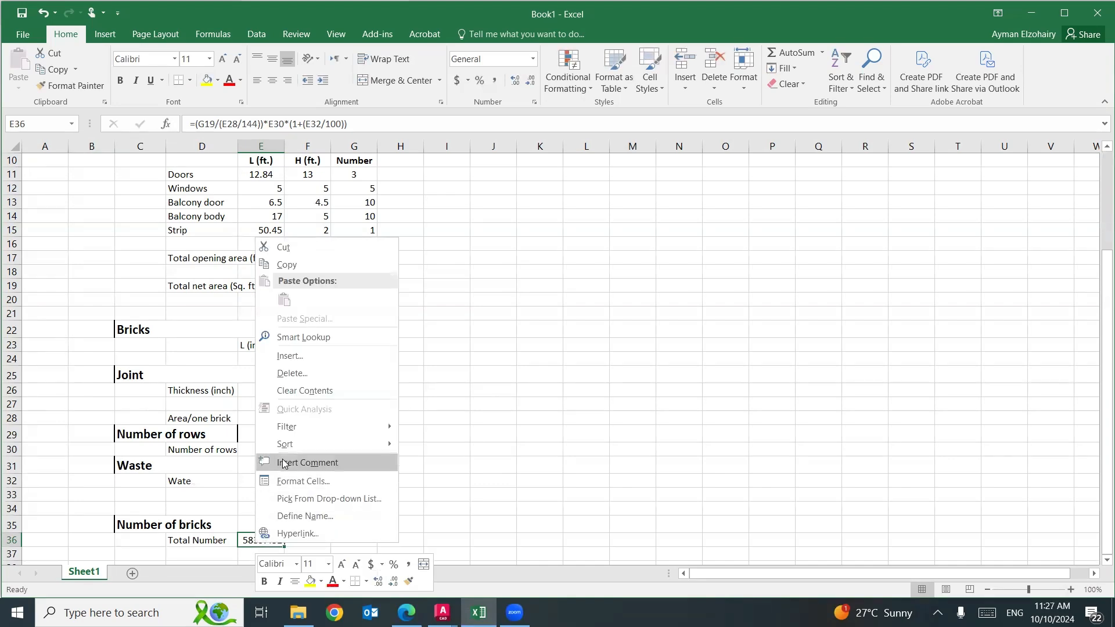
click(294, 481)
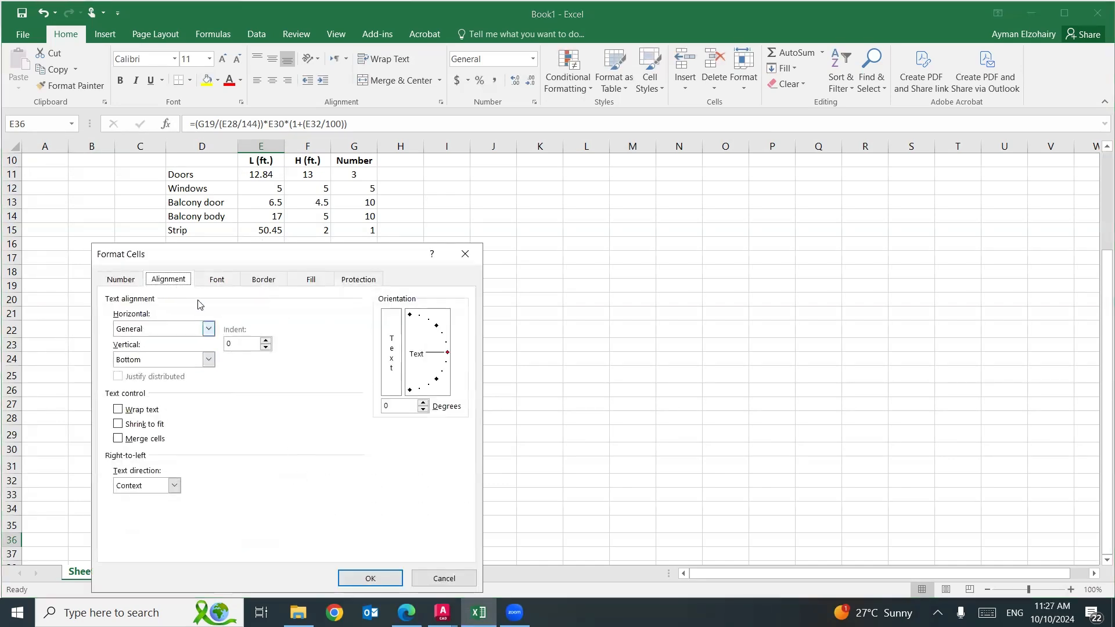
click(120, 280)
click(140, 323)
click(320, 349)
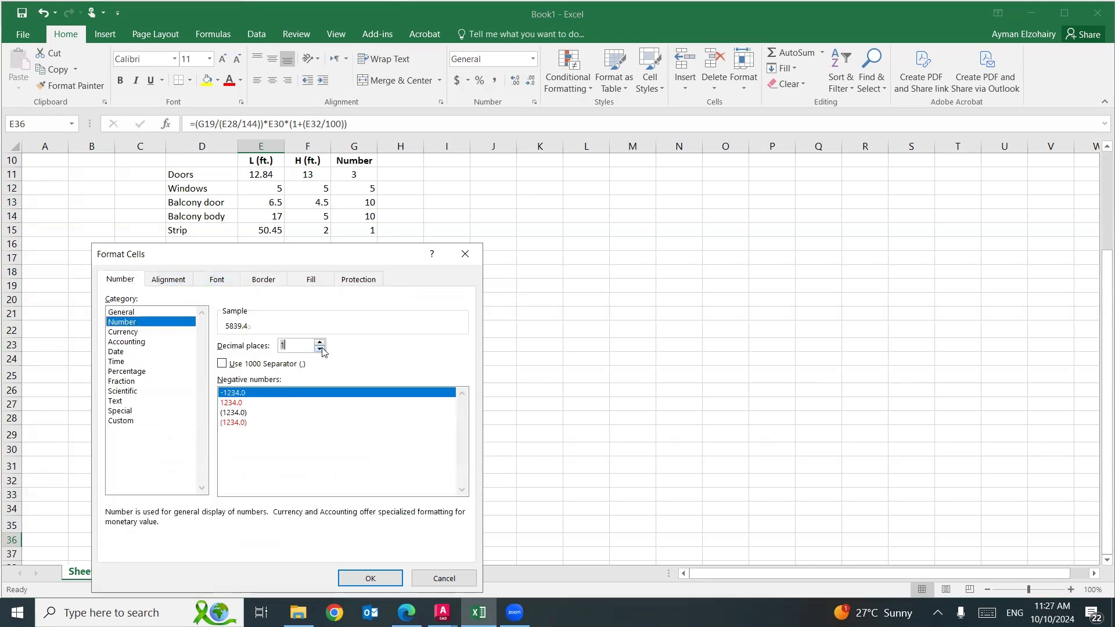
click(321, 349)
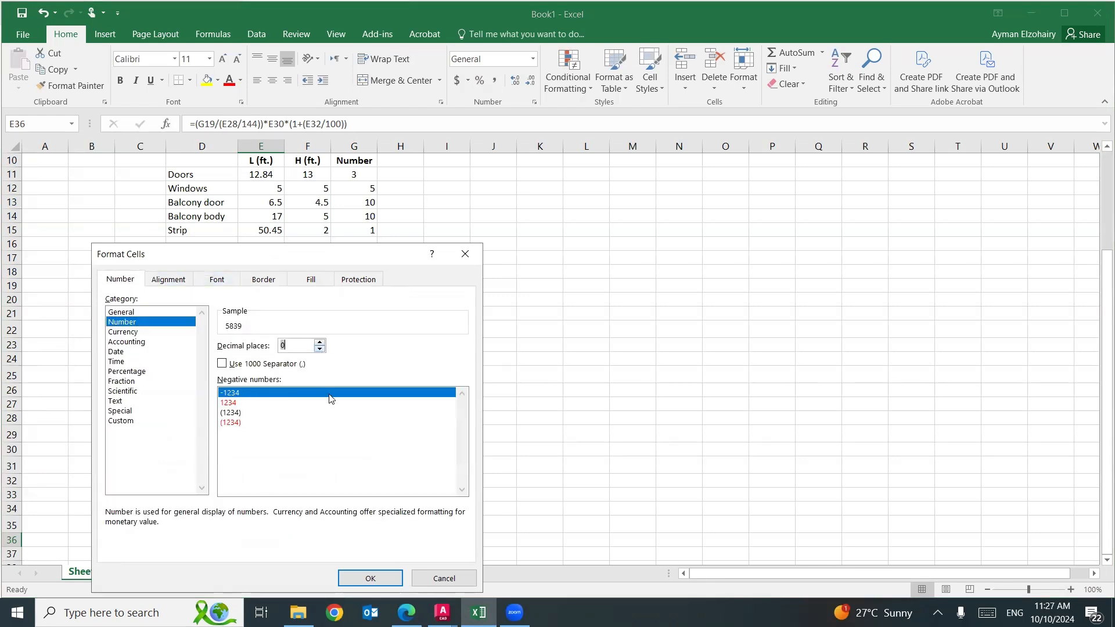
click(370, 580)
click(484, 478)
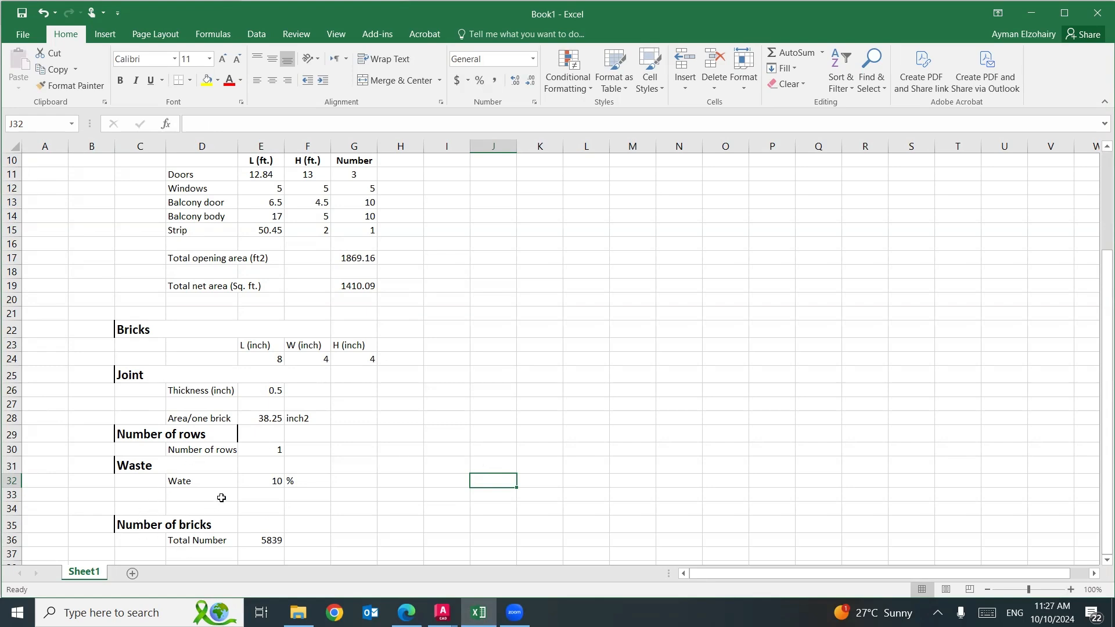
Correct the label in D32 to "Waste" and set the waste percentage in E32 to 5.
double_click(185, 481)
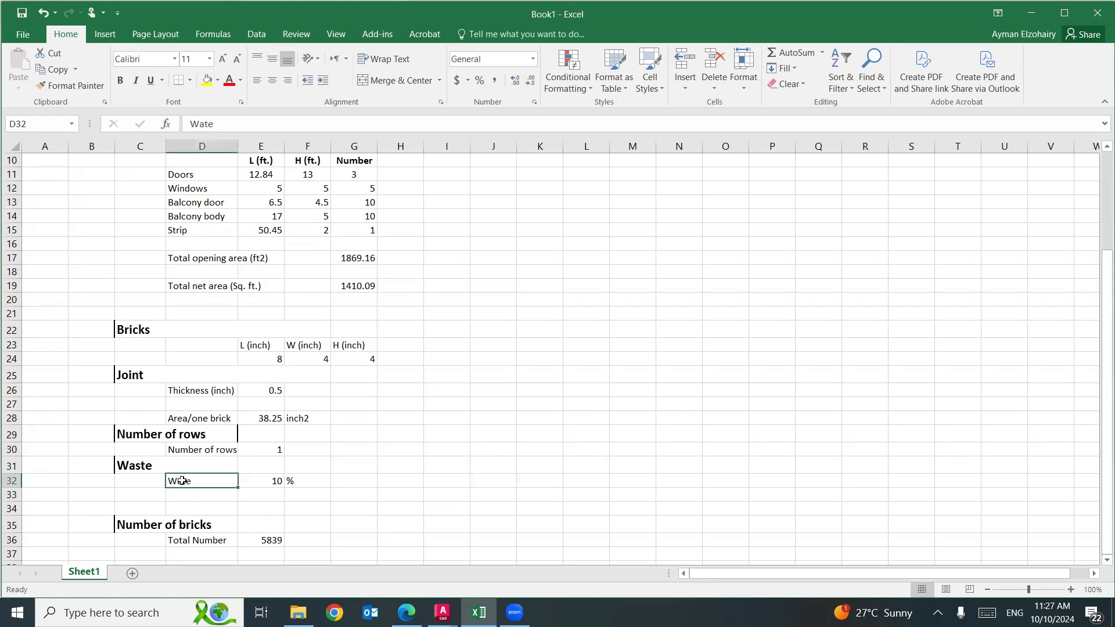
text(s)
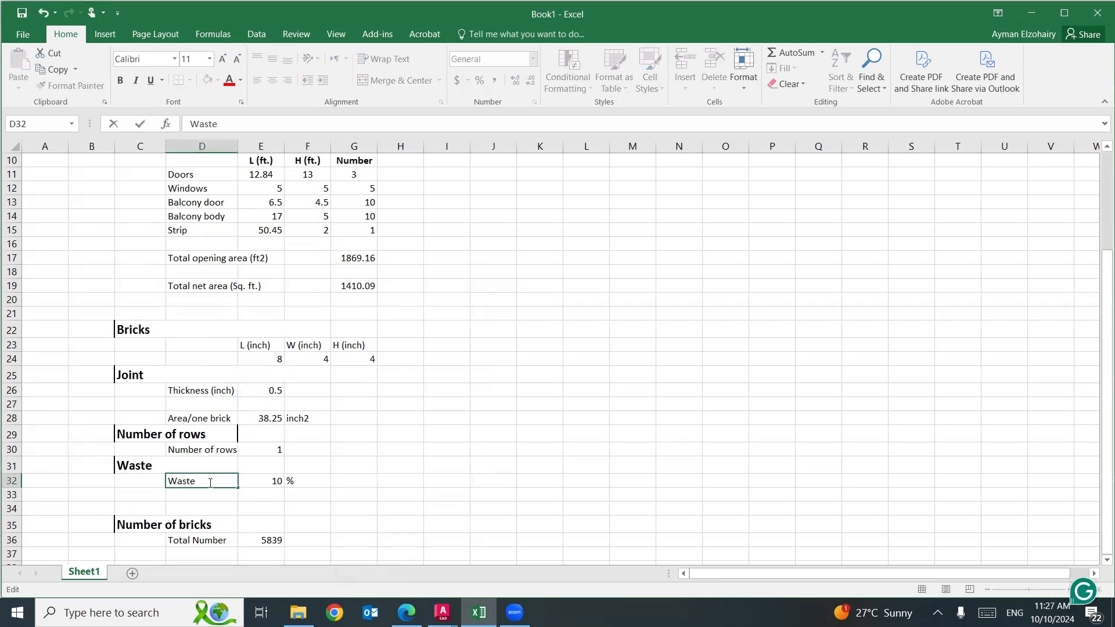
click(262, 479)
text(5)
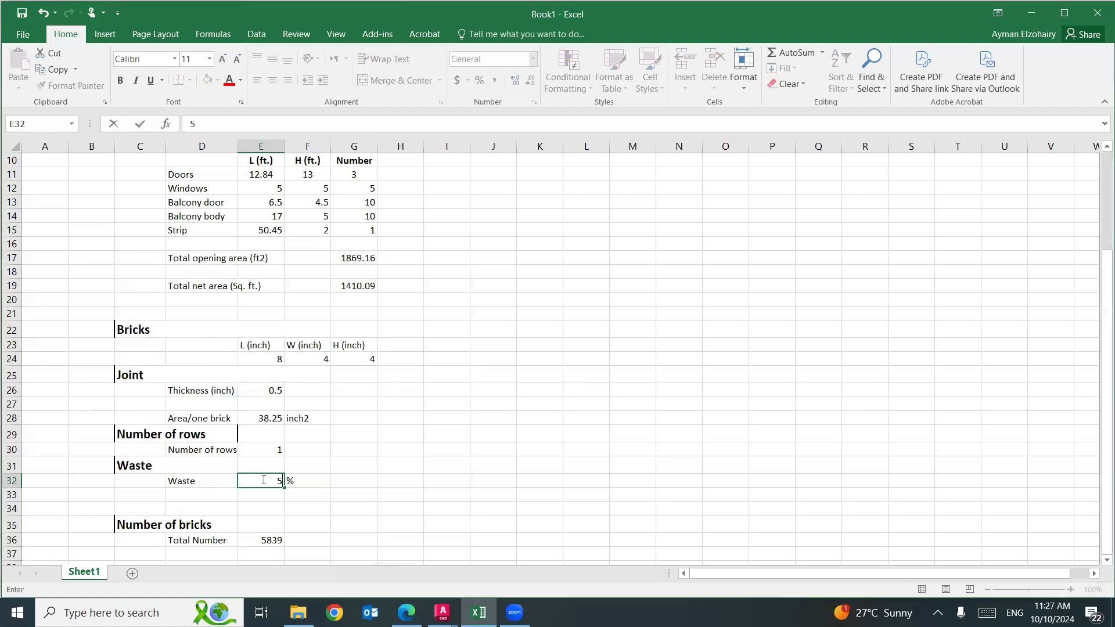
key(Return)
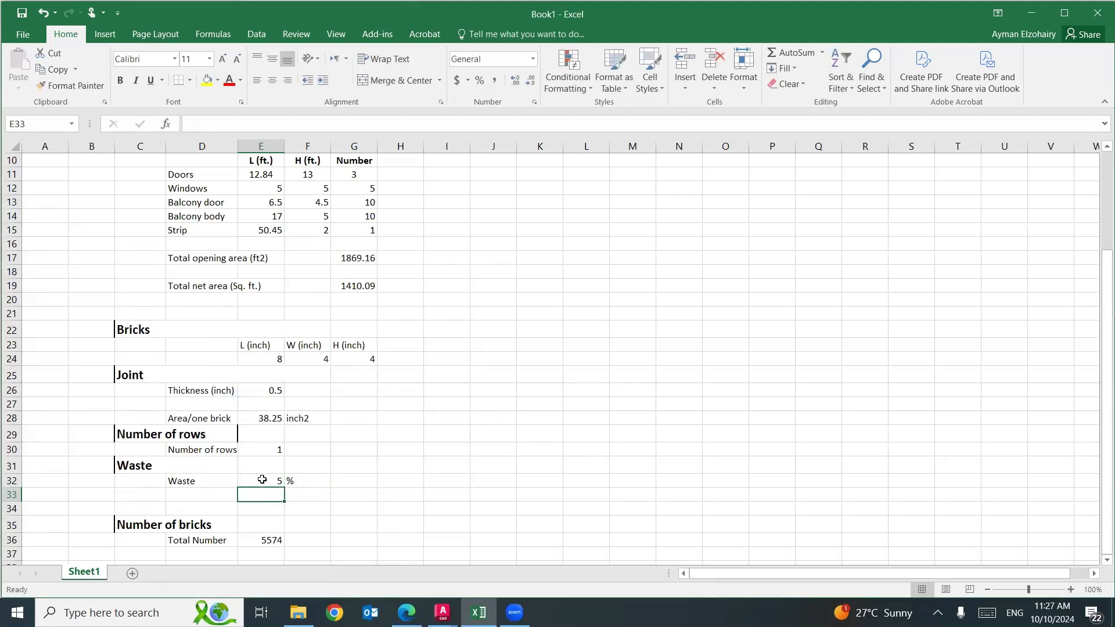
Set the number of rows in E30 to 2.
click(267, 449)
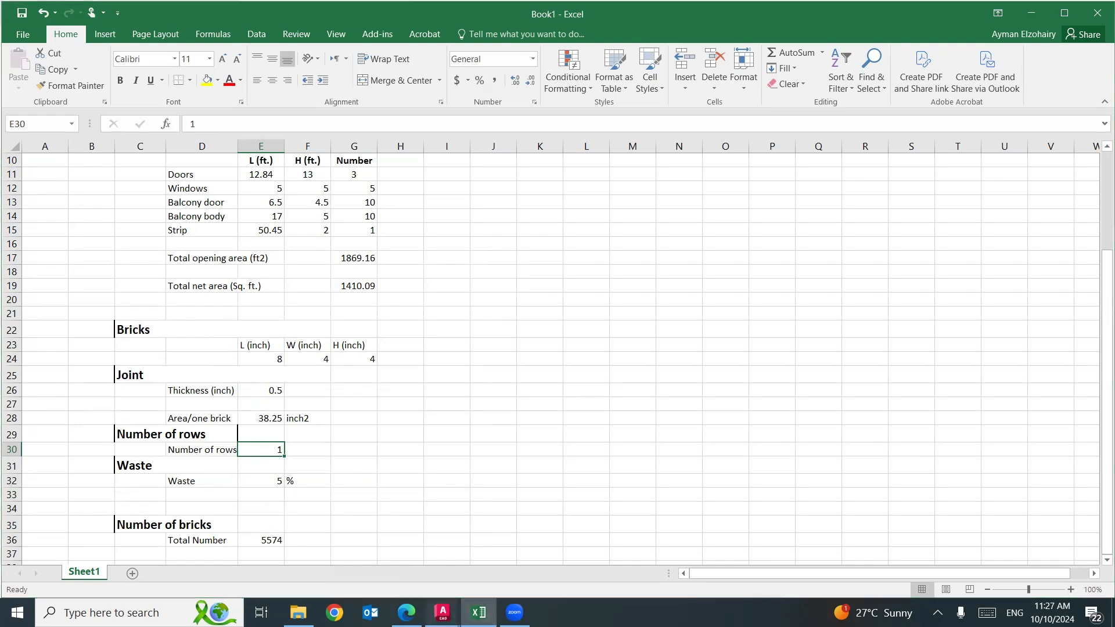
mouse_move(443, 612)
click(375, 571)
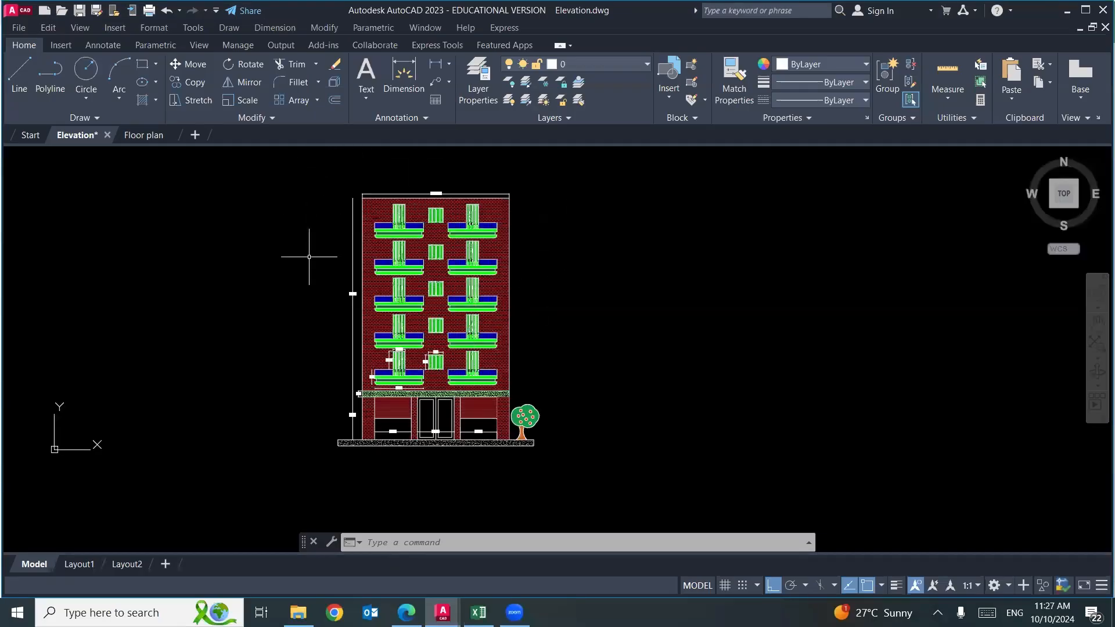
key(alt+Tab)
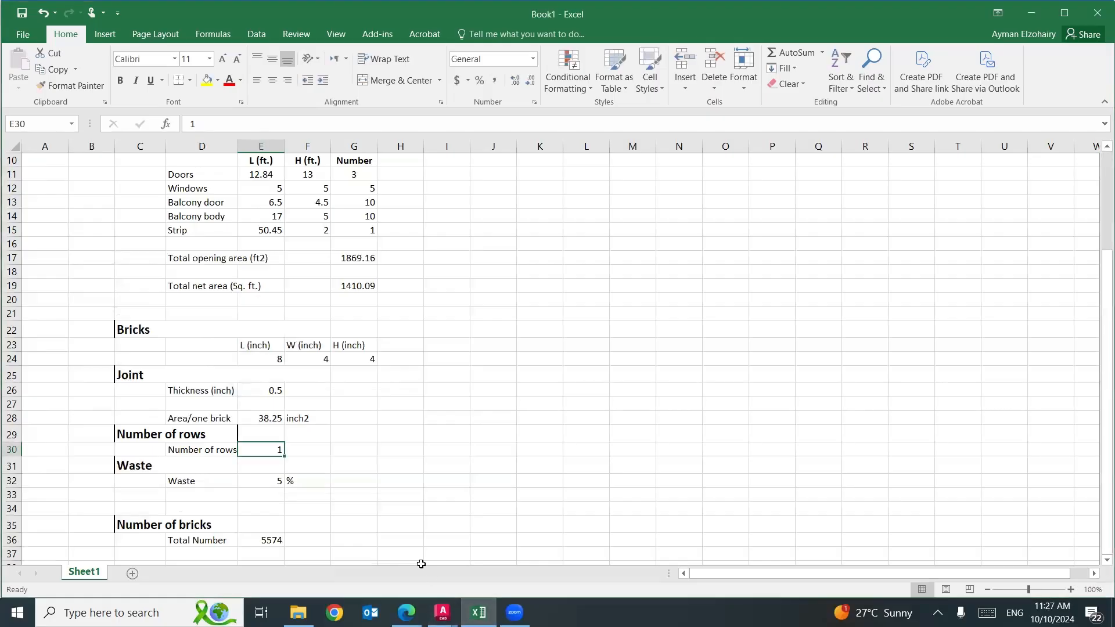
text(2)
key(Return)
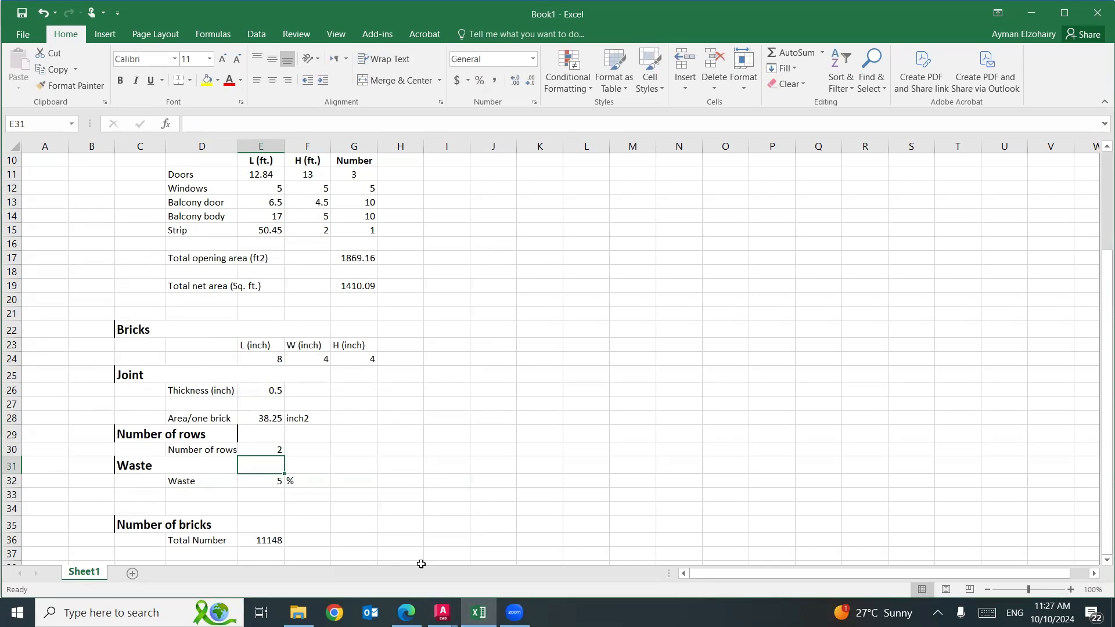
Switch to the Module 7 masonry PDF in Edge and circle the Engineer Norman brick in red on page 4's brick sizes chart.
click(407, 613)
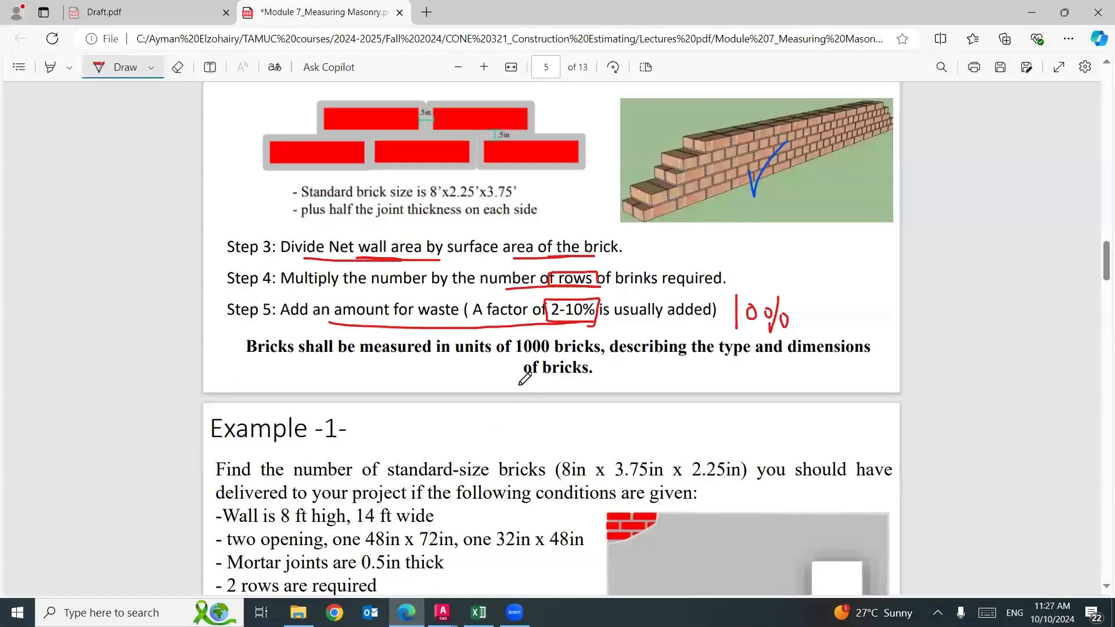
scroll(525, 378, up, 5)
scroll(525, 377, up, 5)
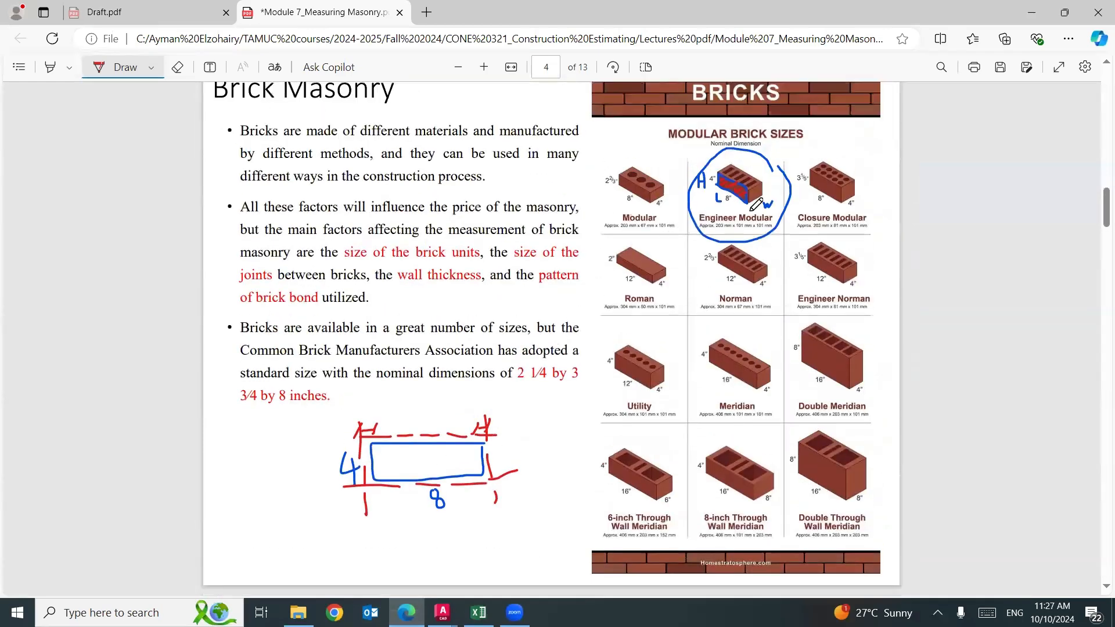
mouse_move(778, 273)
mouse_down()
mouse_move(775, 286)
mouse_move(862, 289)
mouse_move(853, 238)
mouse_move(782, 232)
mouse_move(807, 280)
mouse_up()
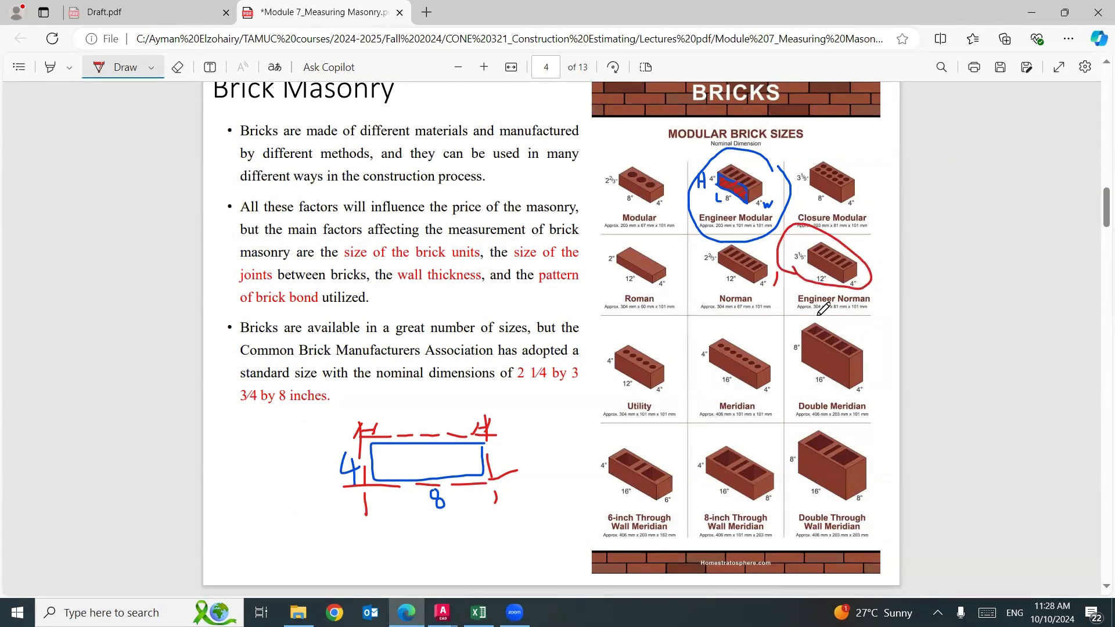
Switch to the Excel workbook and set the brick length in E24 to 12 inches.
click(479, 613)
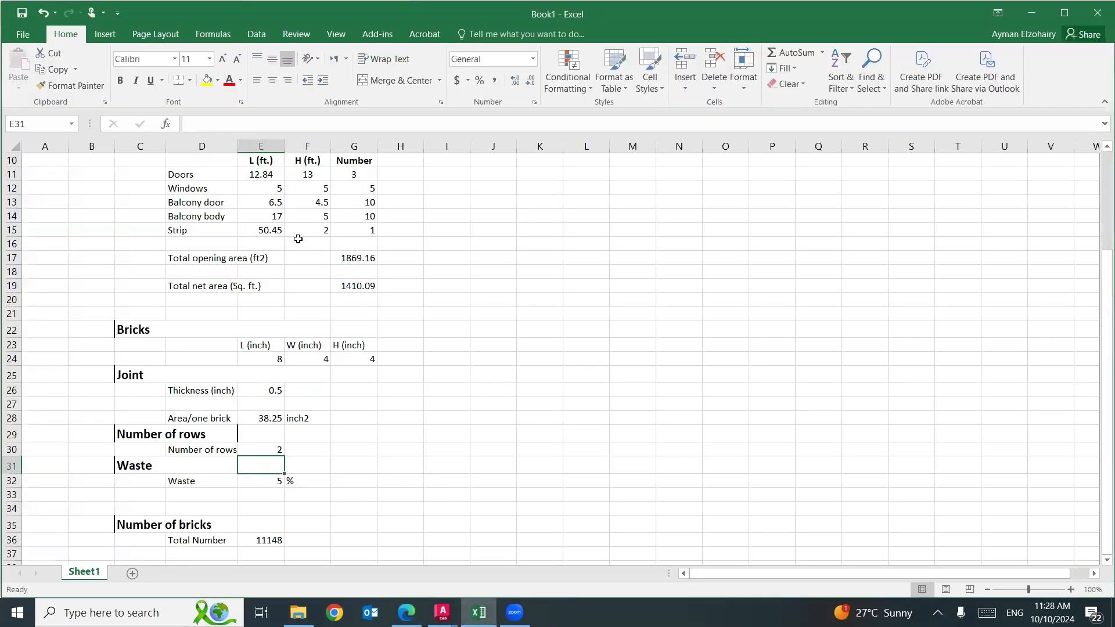
click(271, 360)
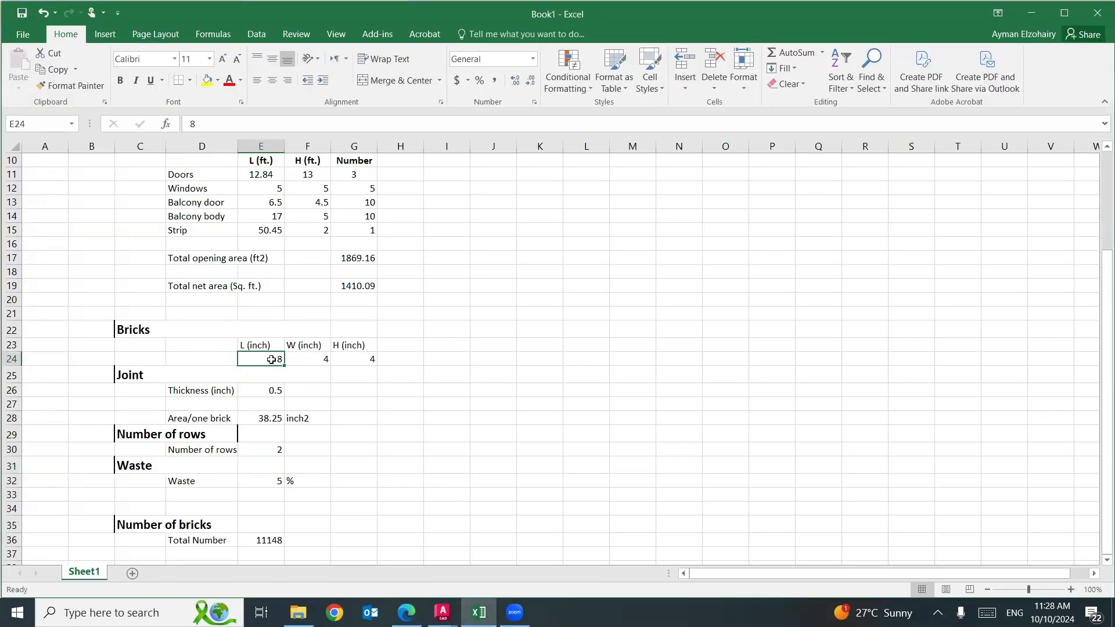
text(12)
key(Tab)
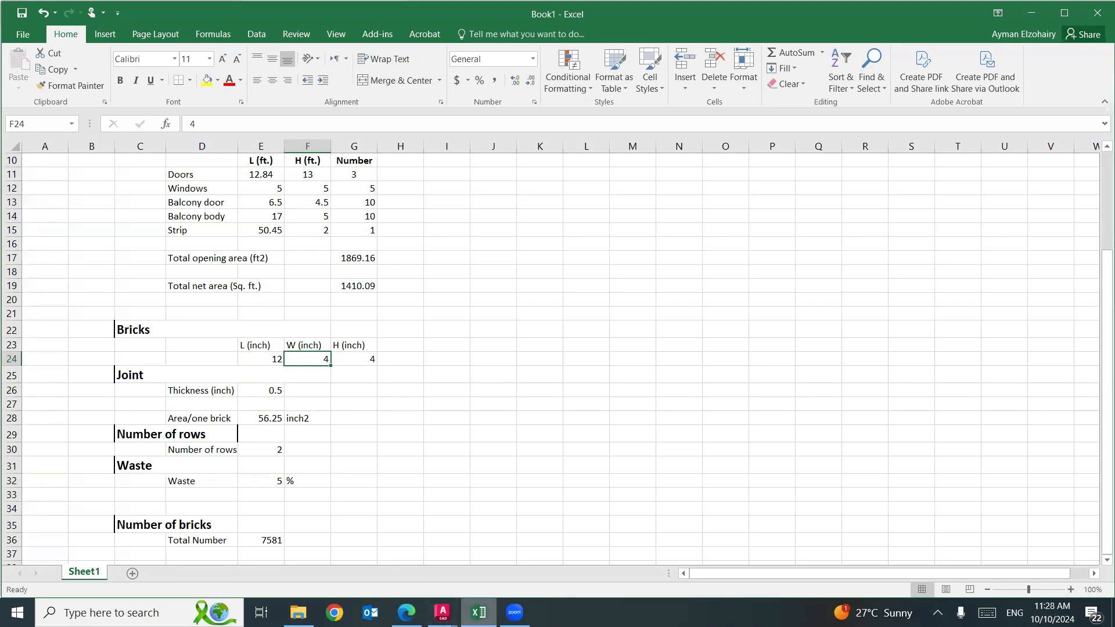
Check the Engineer Norman brick's height in the Edge PDF and set the brick height in Excel's G24 to 3.2 inches.
click(406, 612)
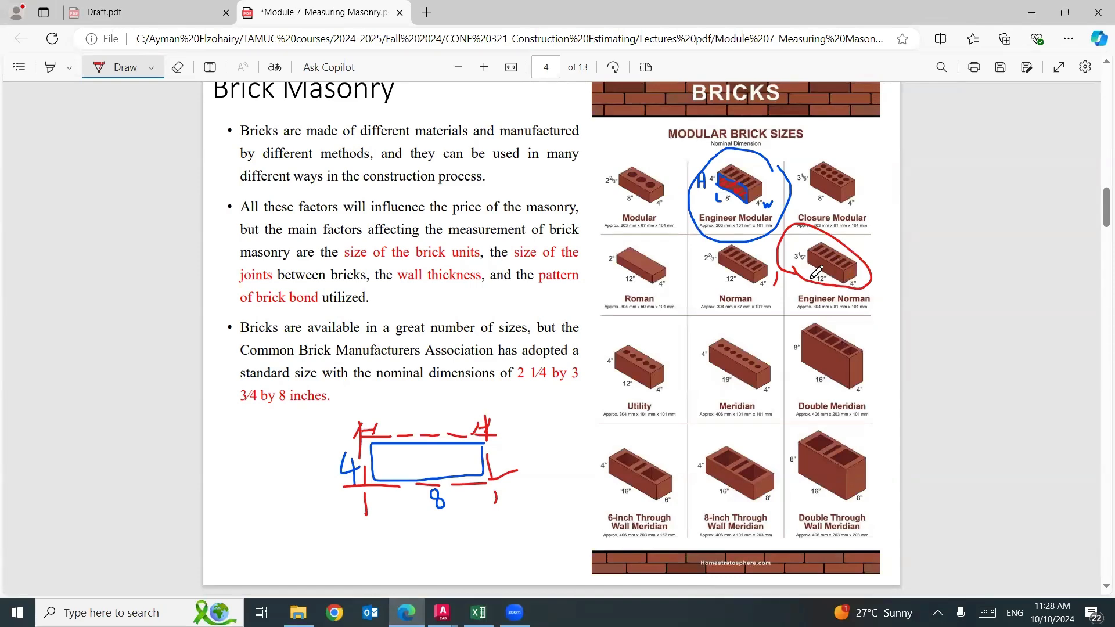
click(478, 612)
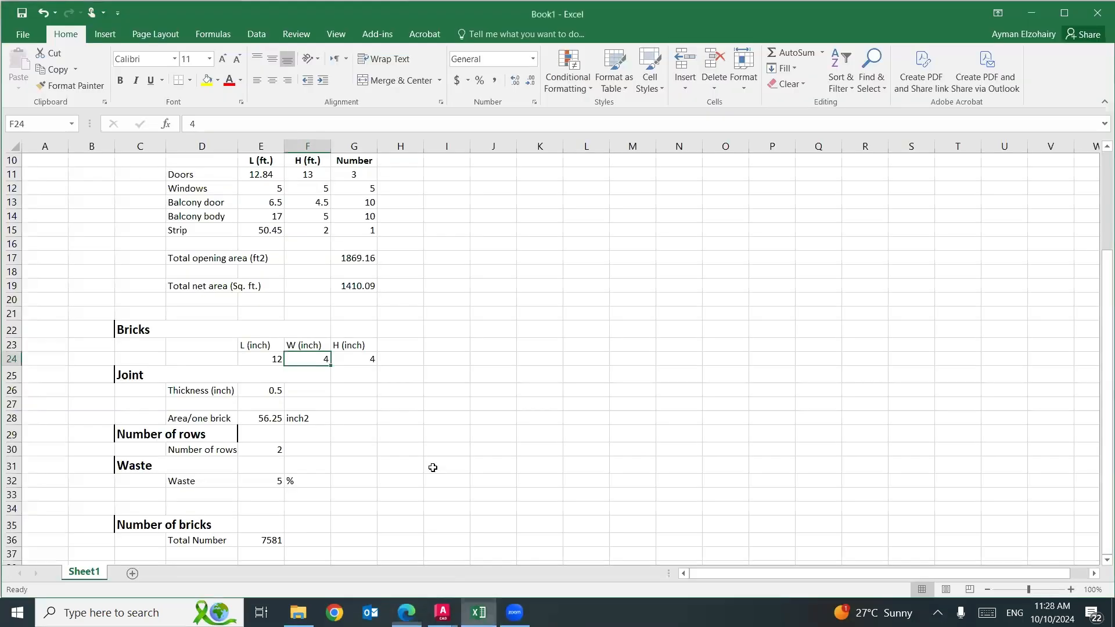
click(348, 356)
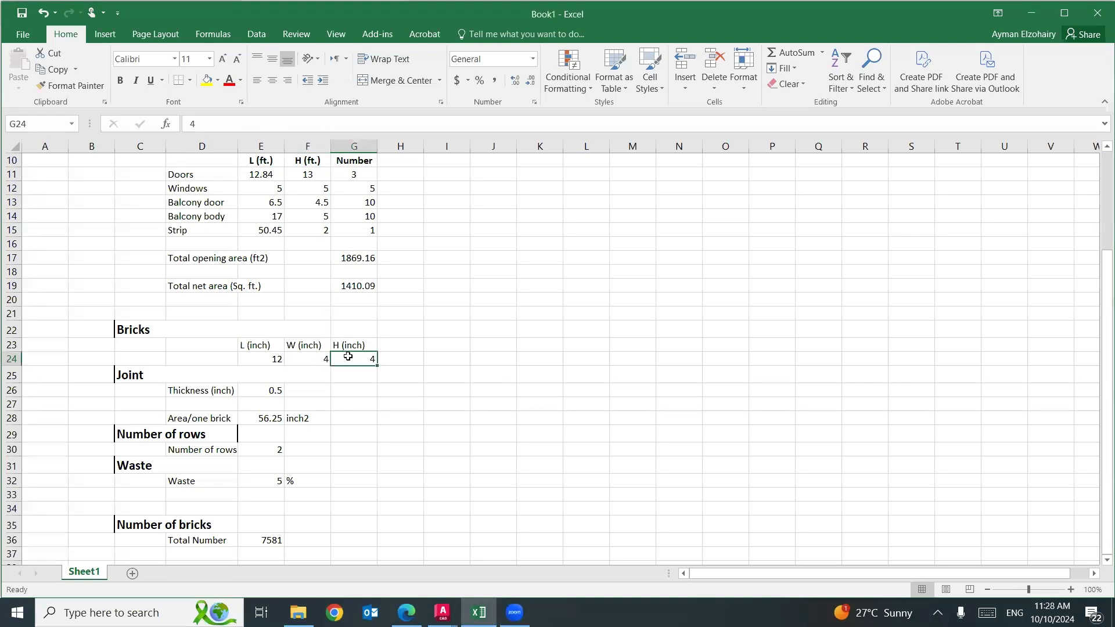
text(3.2)
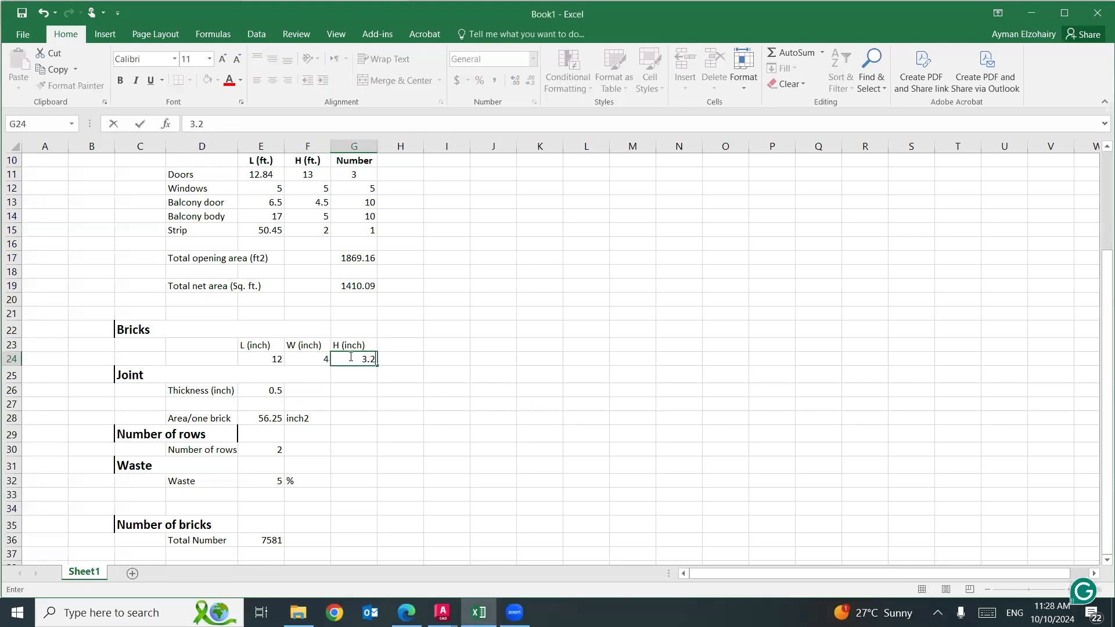
click(324, 357)
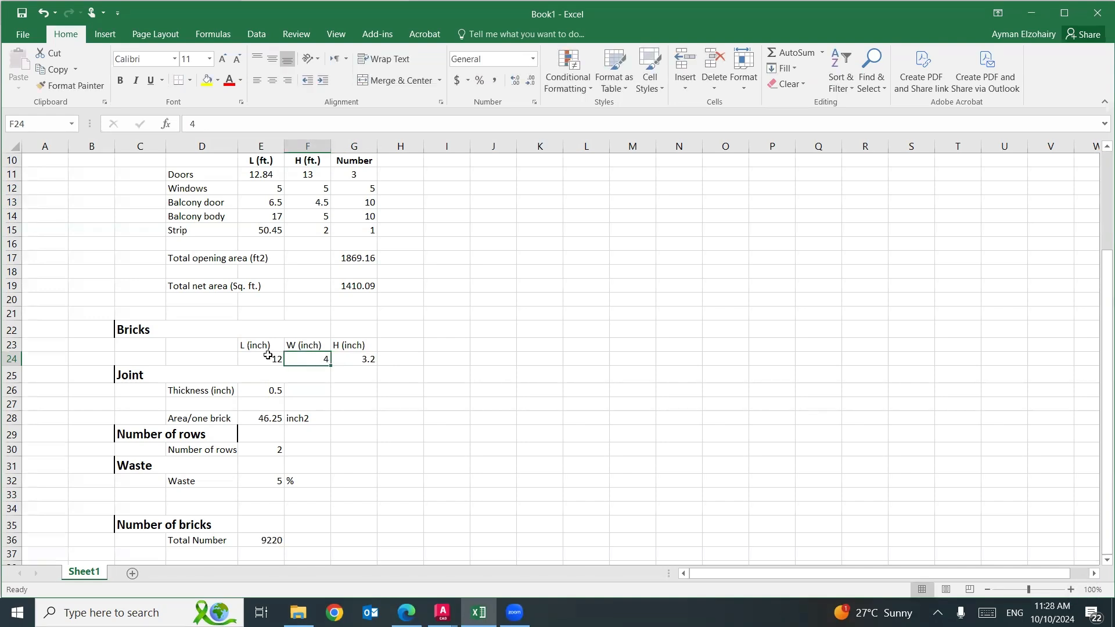
drag(268, 356, 343, 360)
scroll(324, 401, down, 3)
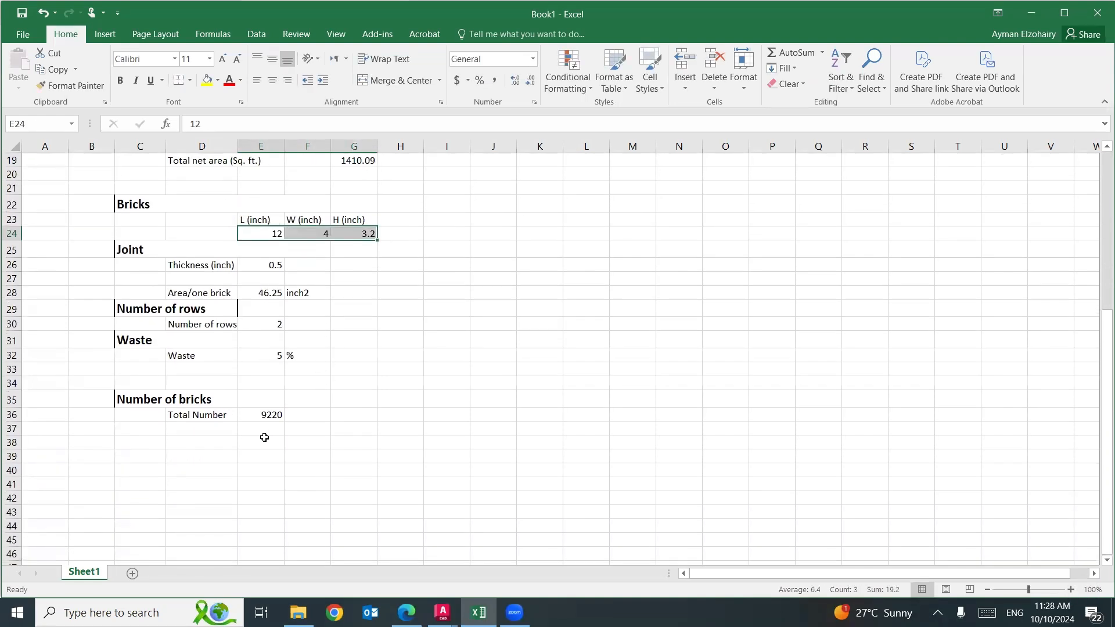
click(270, 416)
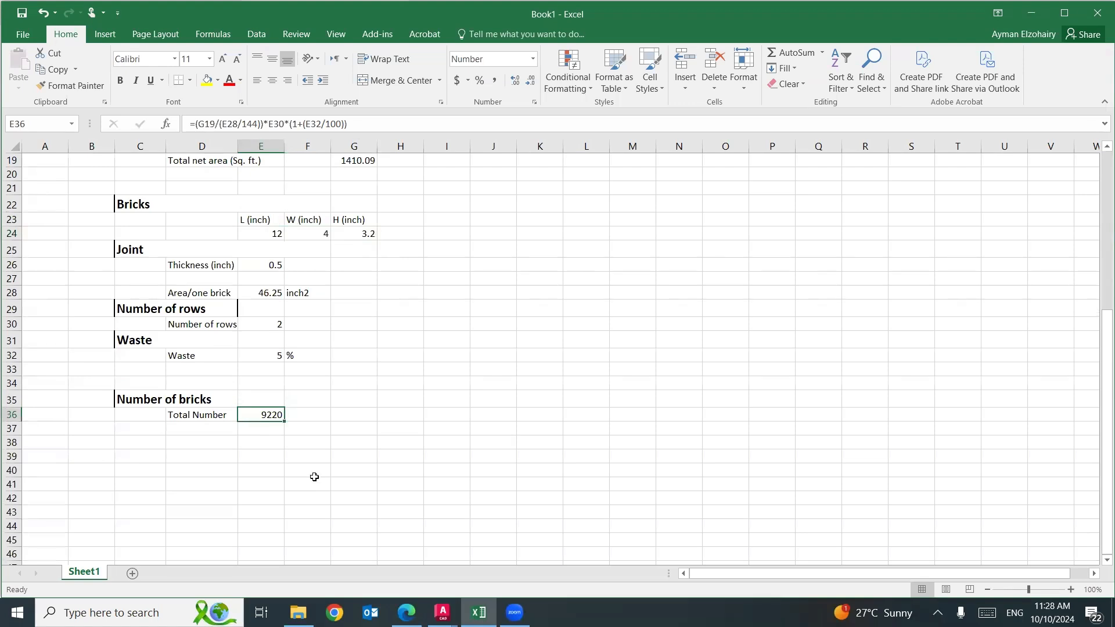
Set the joint thickness in E26 to 0.75 inch.
scroll(313, 477, up, 2)
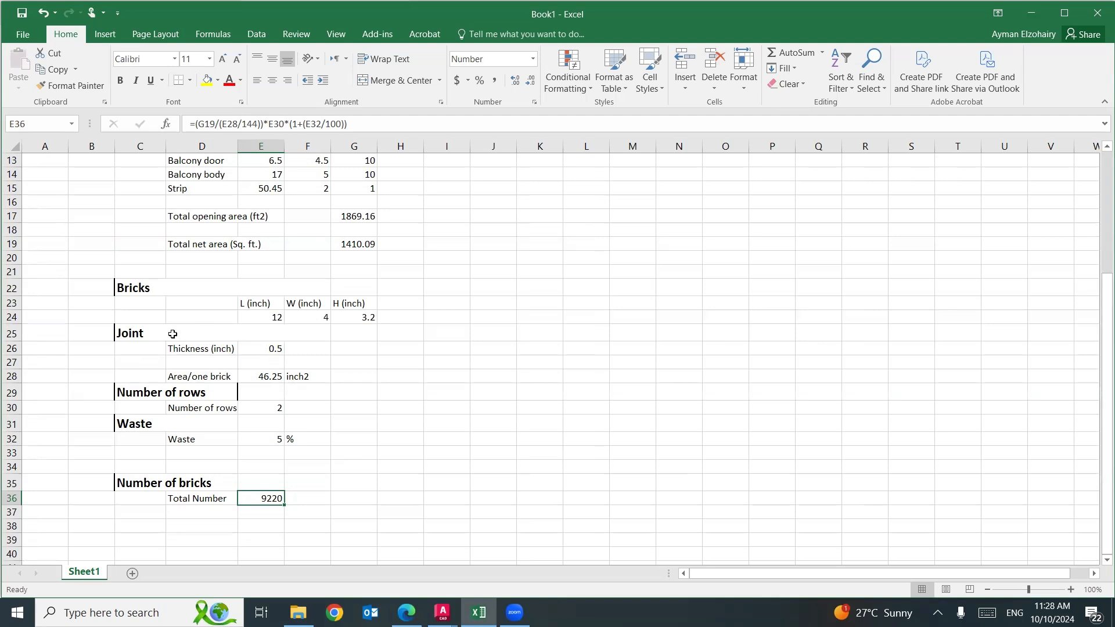
click(261, 349)
text(0.75)
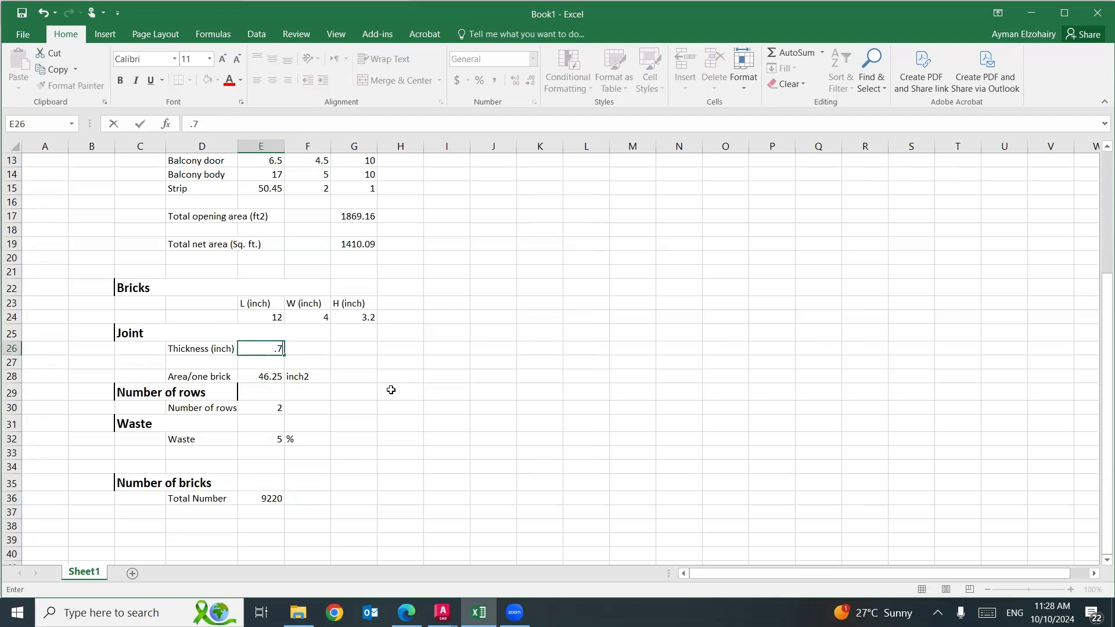
key(Return)
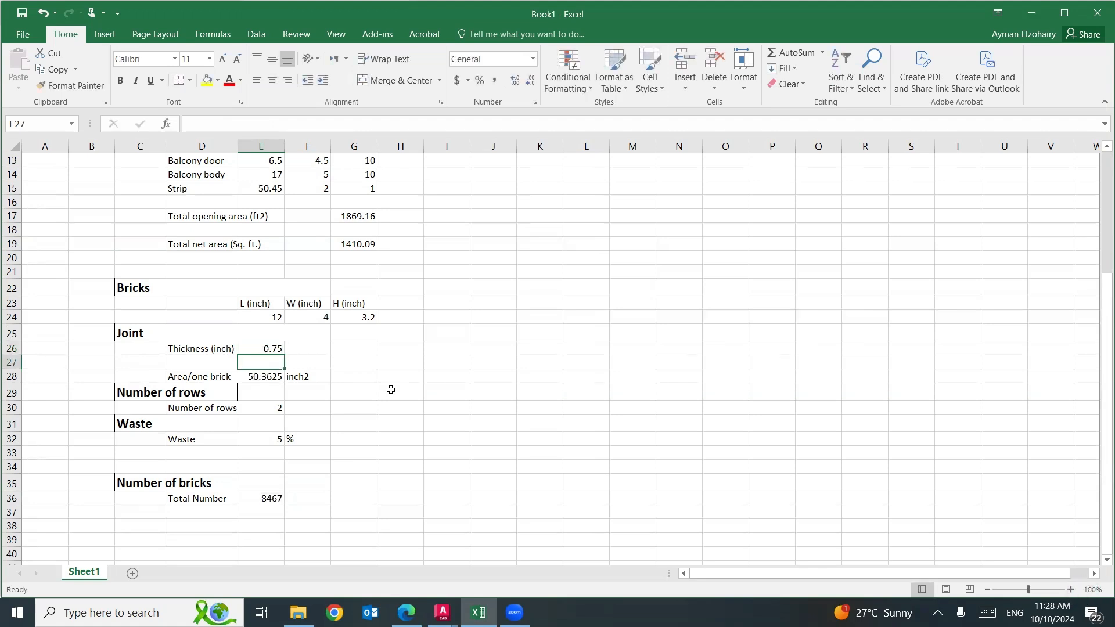
Review Elevation.dwg in AutoCAD and, back in Excel, the brick dimensions, number of rows, waste and total-number formula in E36.
scroll(500, 378, up, 4)
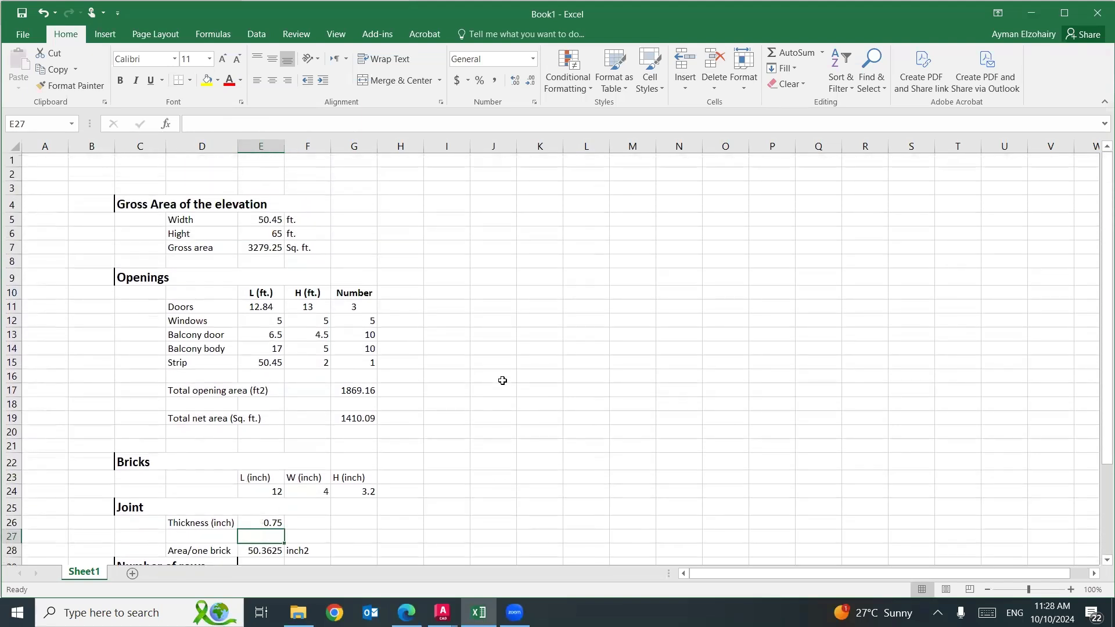
scroll(503, 380, down, 1)
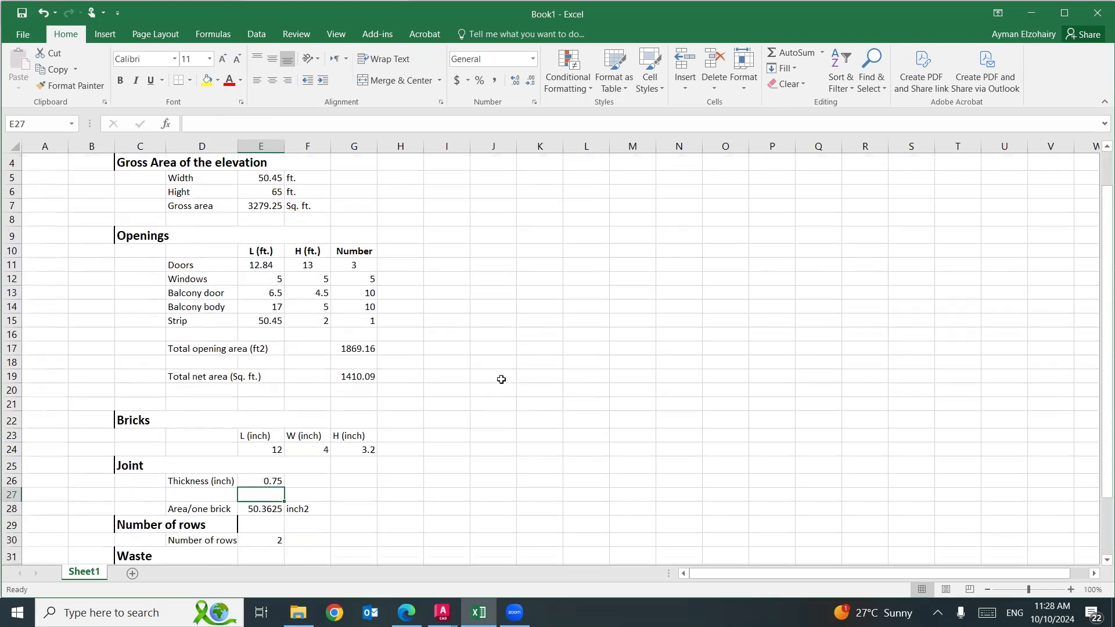
mouse_move(443, 613)
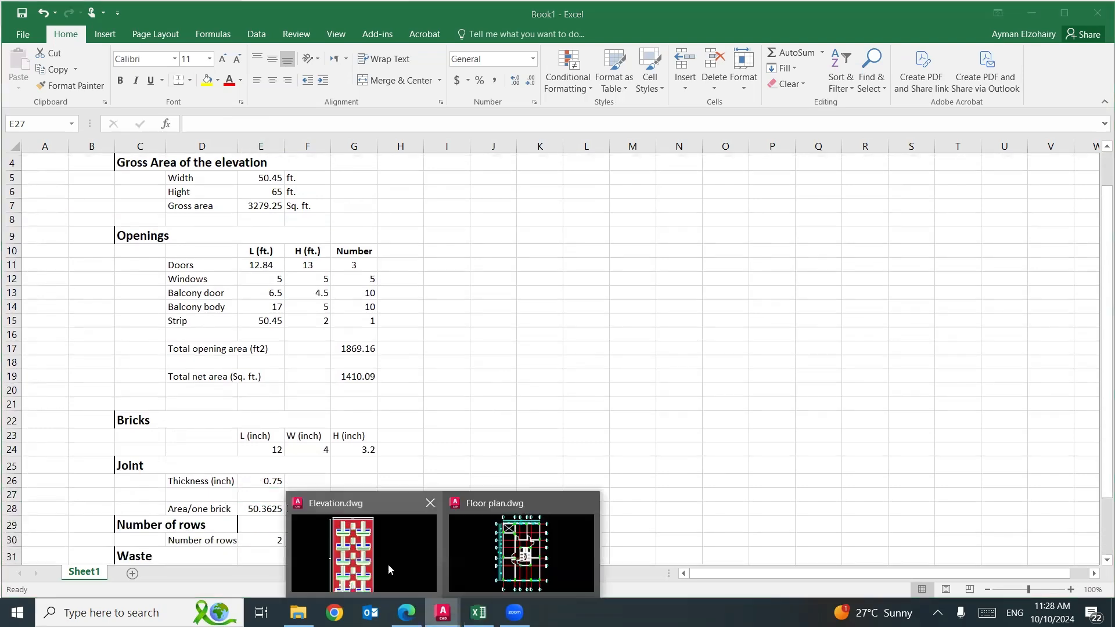
click(388, 564)
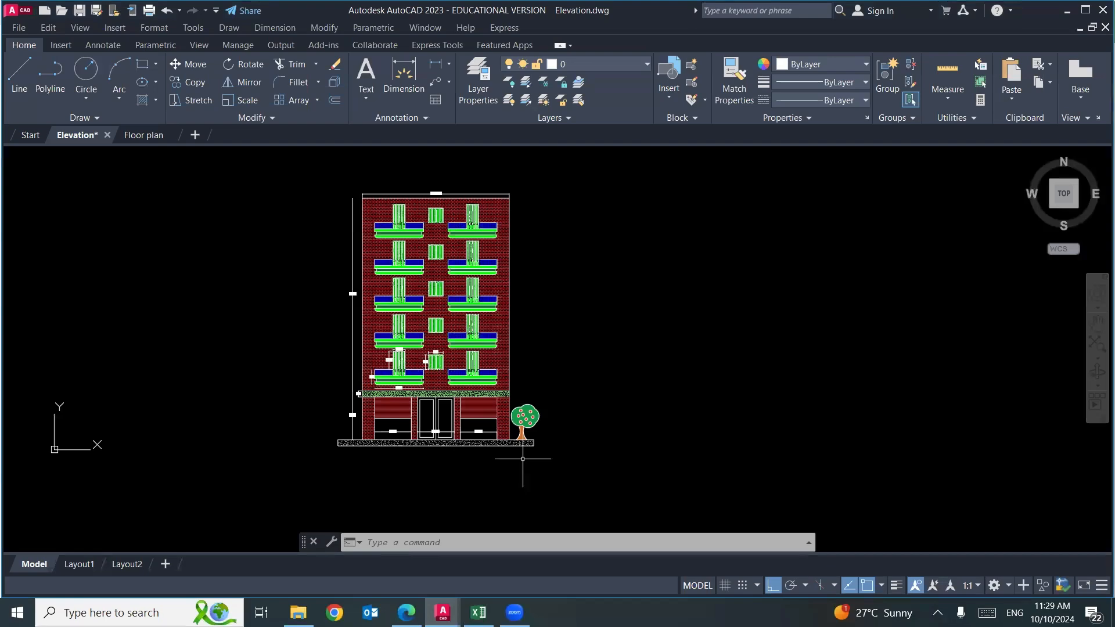
click(479, 613)
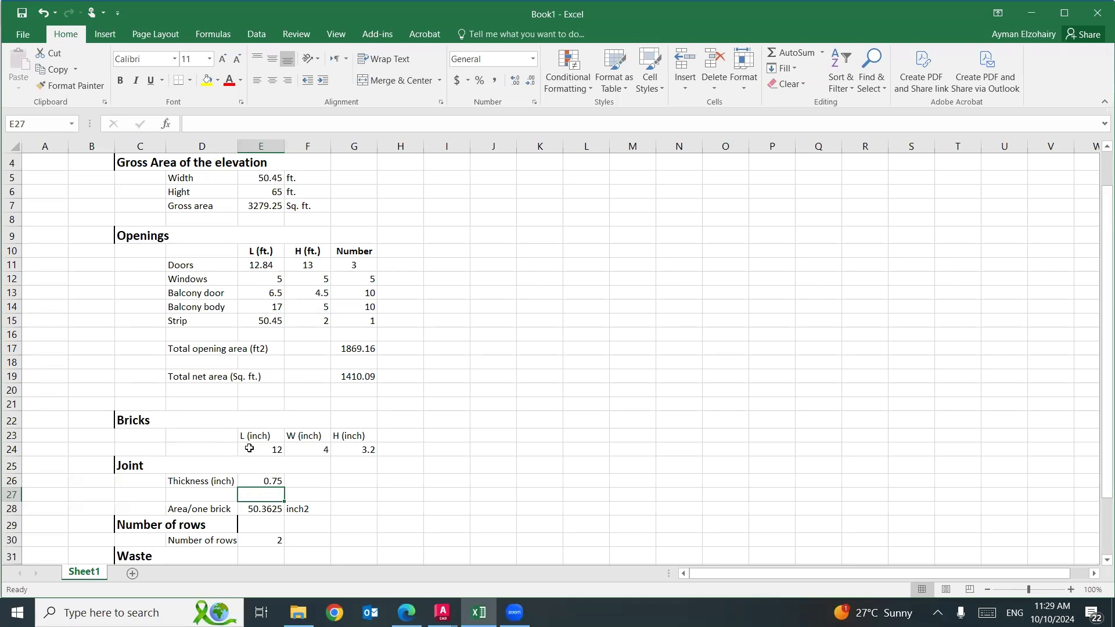
drag(250, 449, 348, 448)
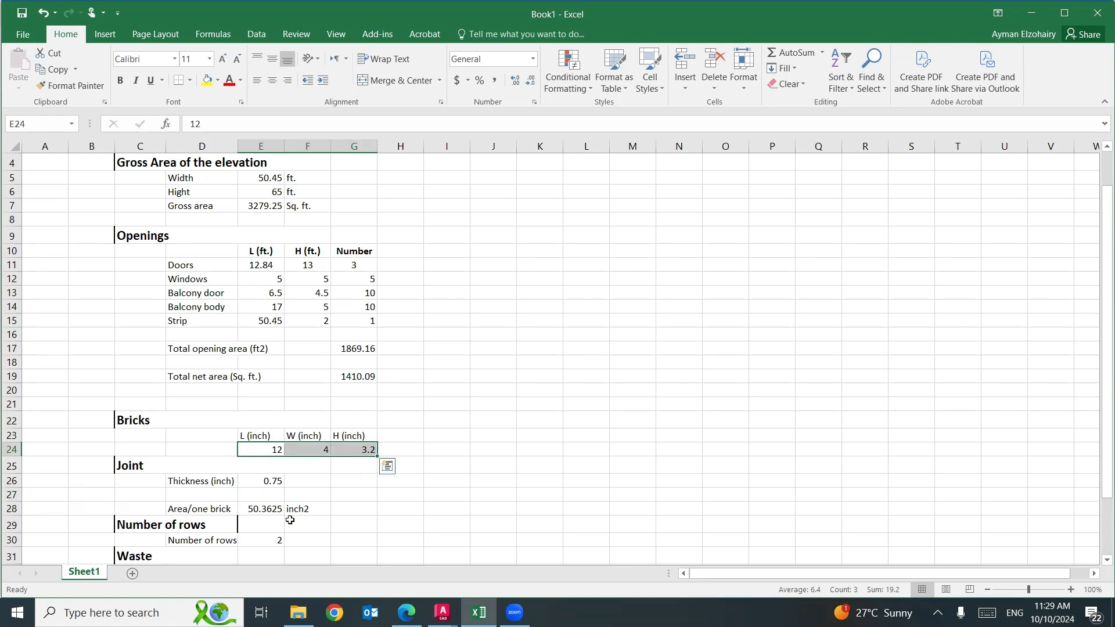
click(259, 543)
scroll(259, 546, down, 1)
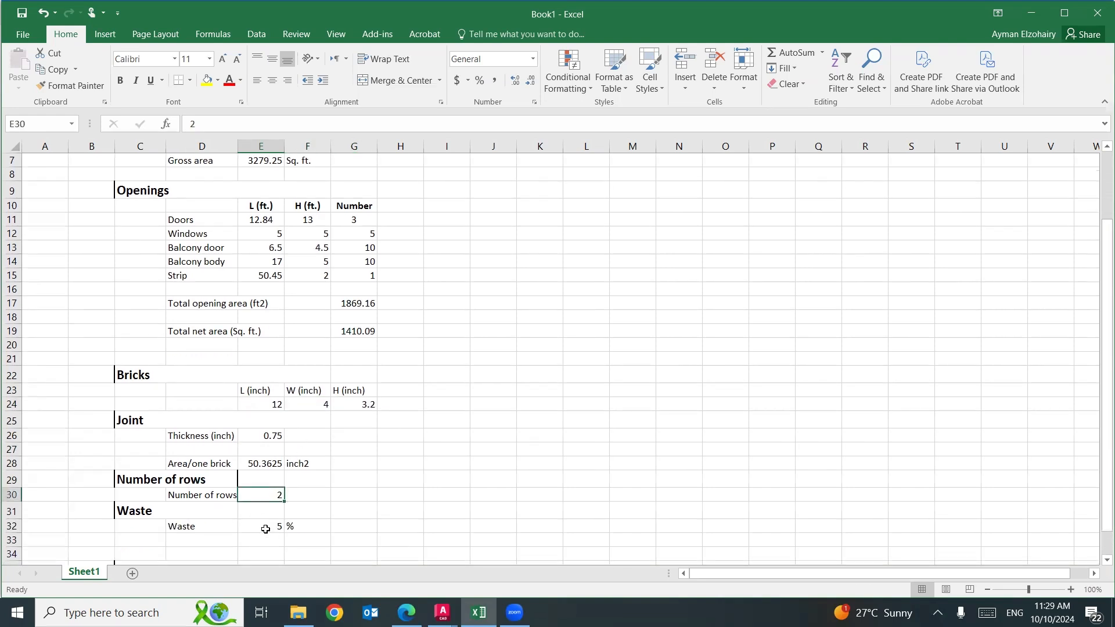
click(265, 528)
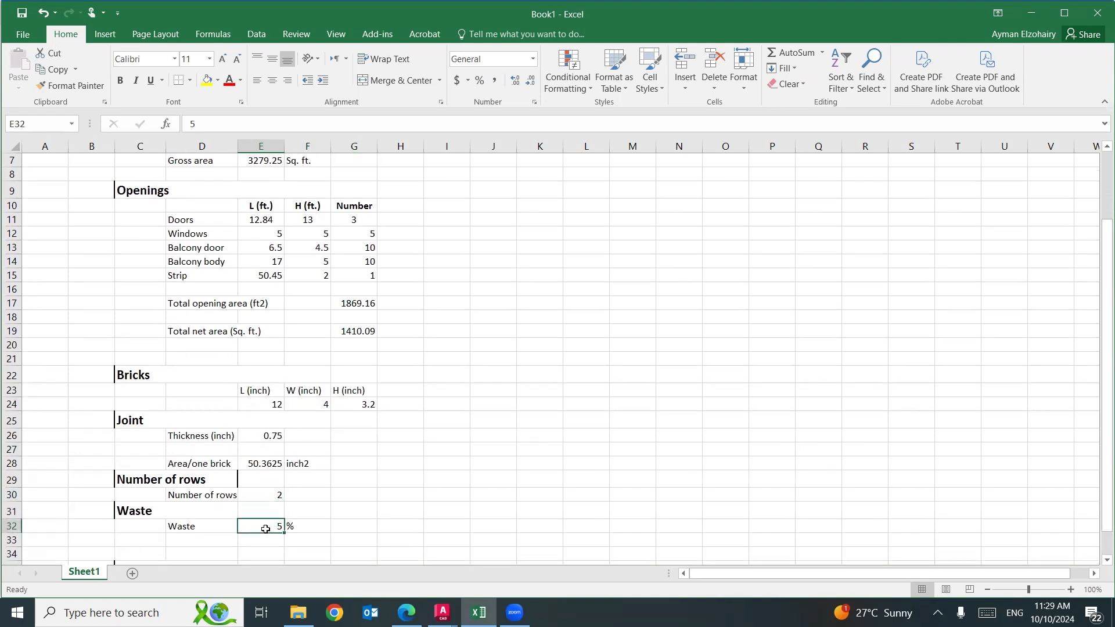
scroll(265, 528, down, 2)
click(266, 498)
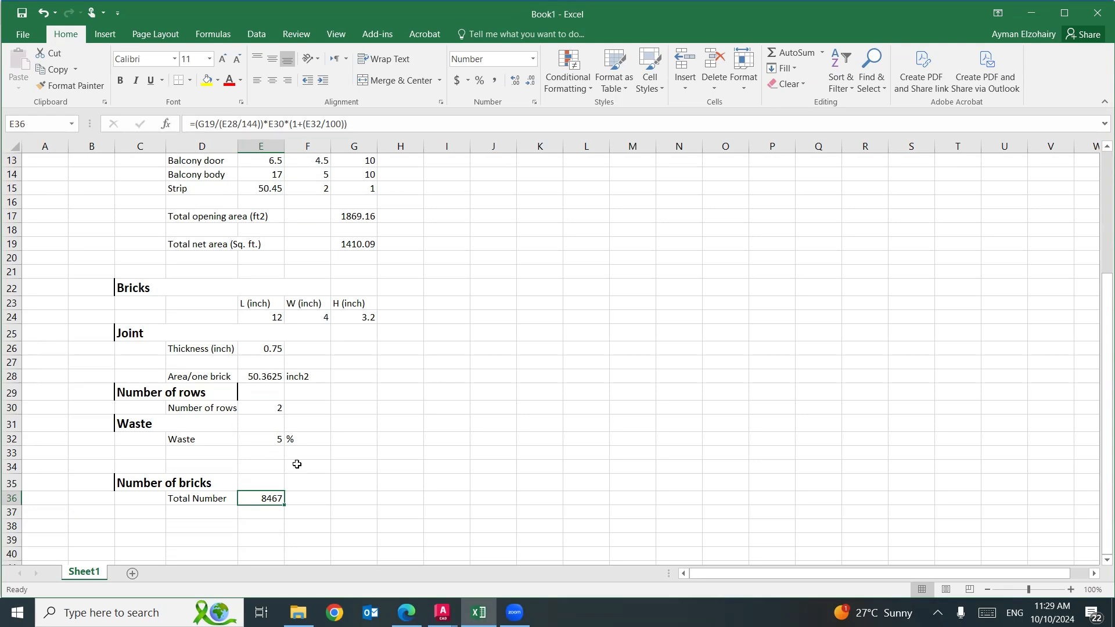
Enter the unit label "Bricks" in F36 beside the total number.
click(302, 496)
text(Br)
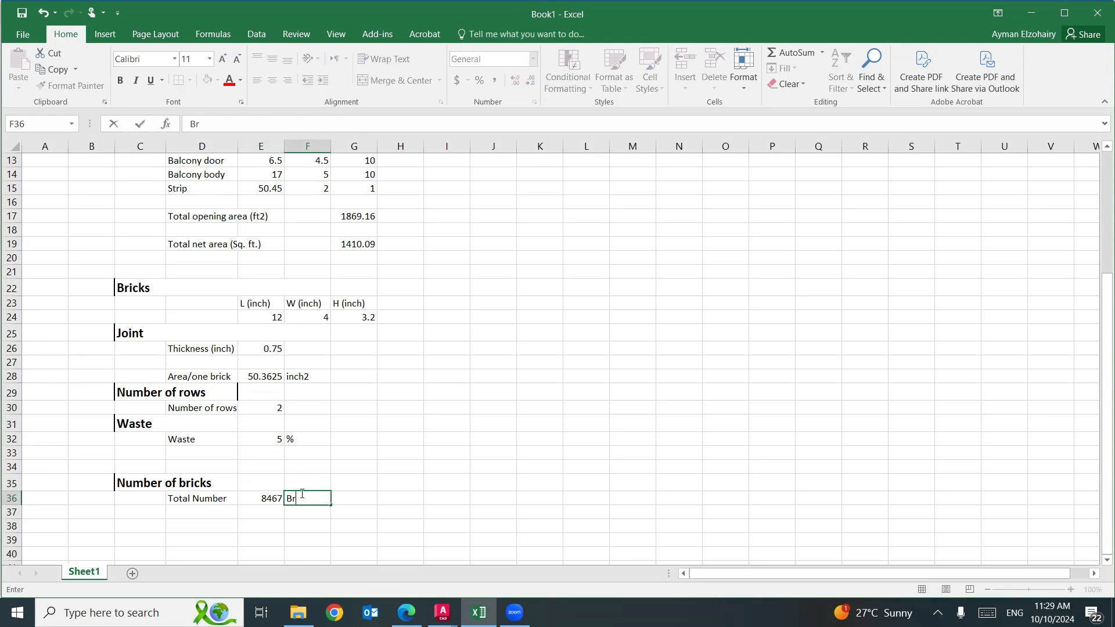
text(icks)
click(566, 484)
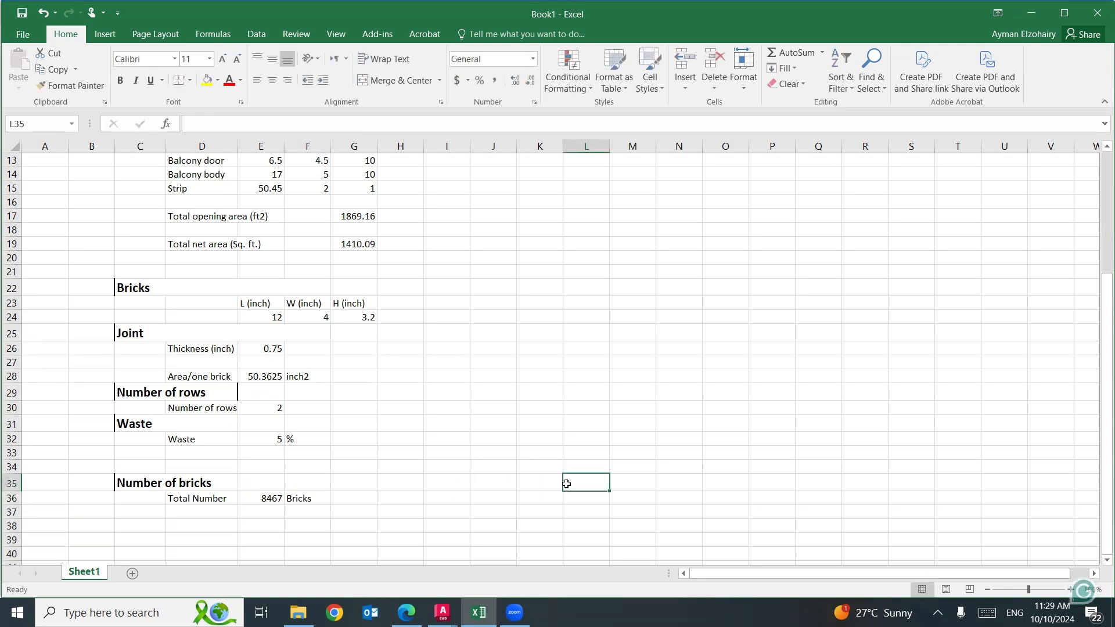
Format the total row D36:F36 with a yellow fill, centered alignment and bold text.
drag(198, 498, 293, 496)
click(207, 81)
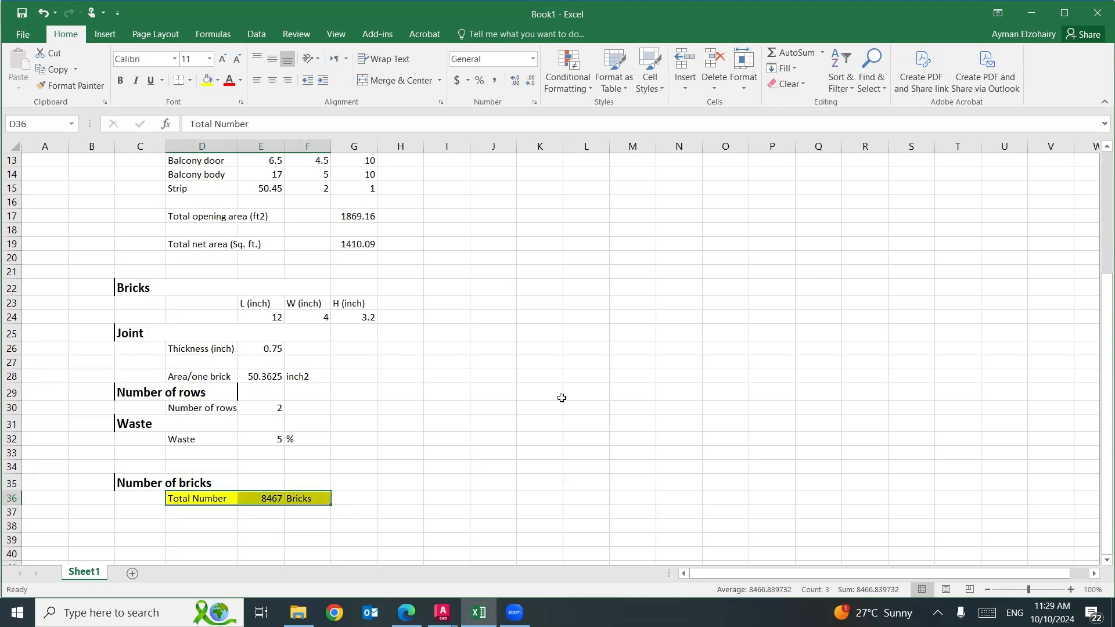
click(272, 81)
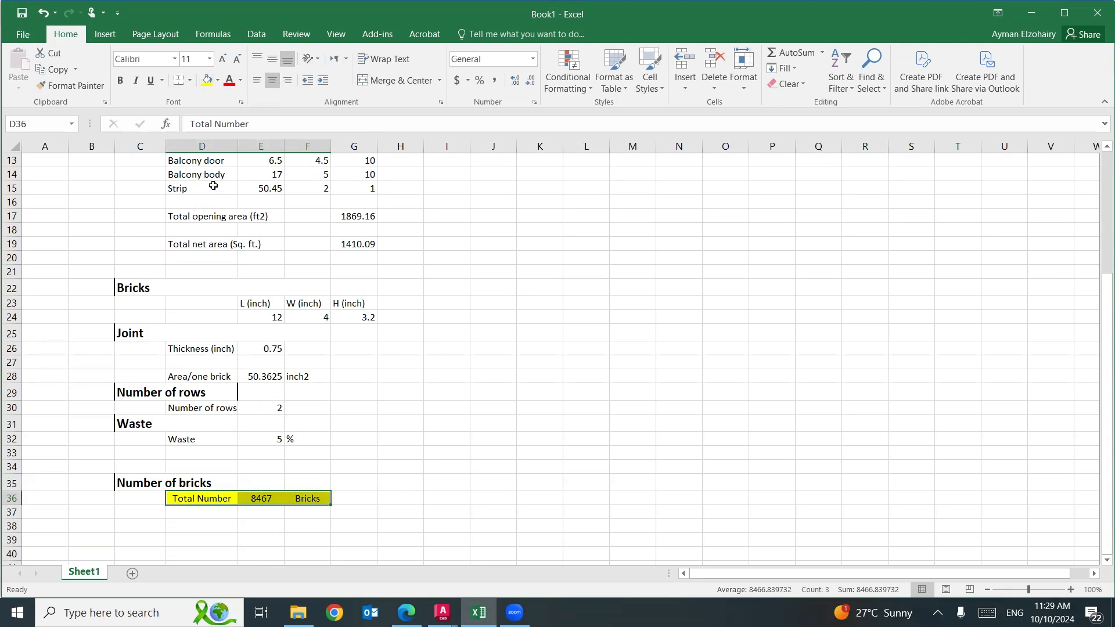
click(120, 80)
click(567, 452)
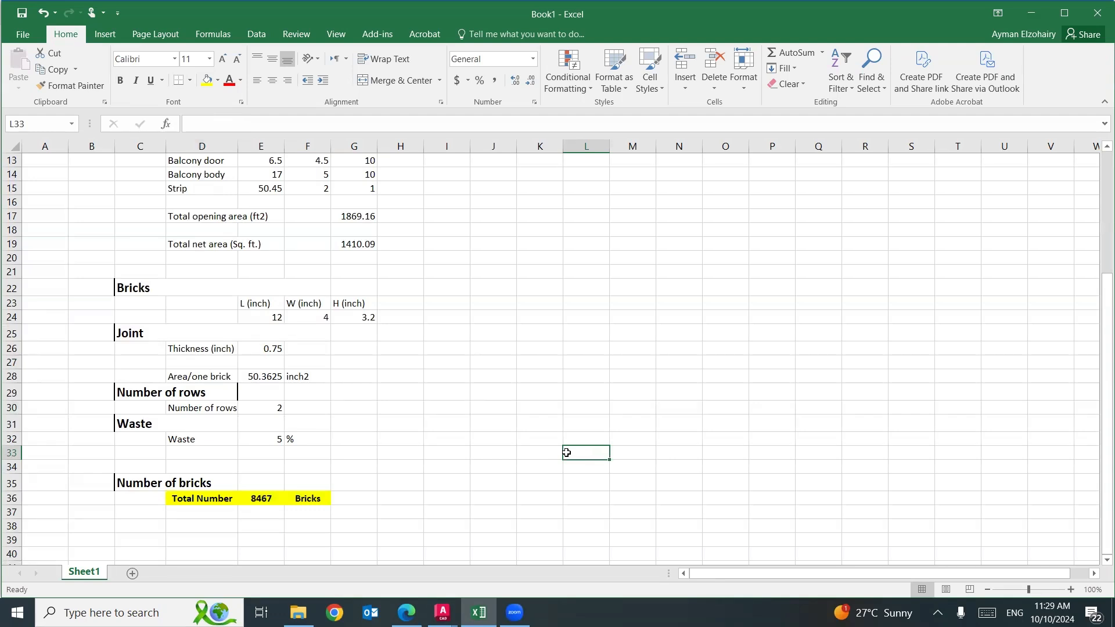
Fill the gross-area labels D5:D7, the openings headers E10:G10 and the brick dimension headers E23:G23 with yellow.
scroll(549, 433, up, 4)
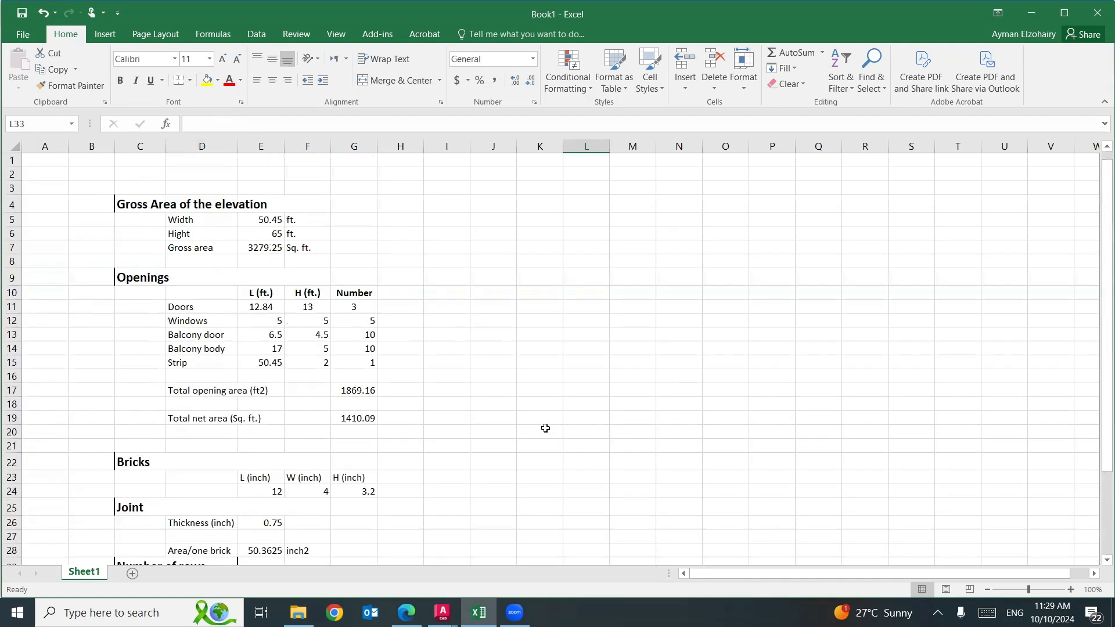
drag(182, 220, 206, 247)
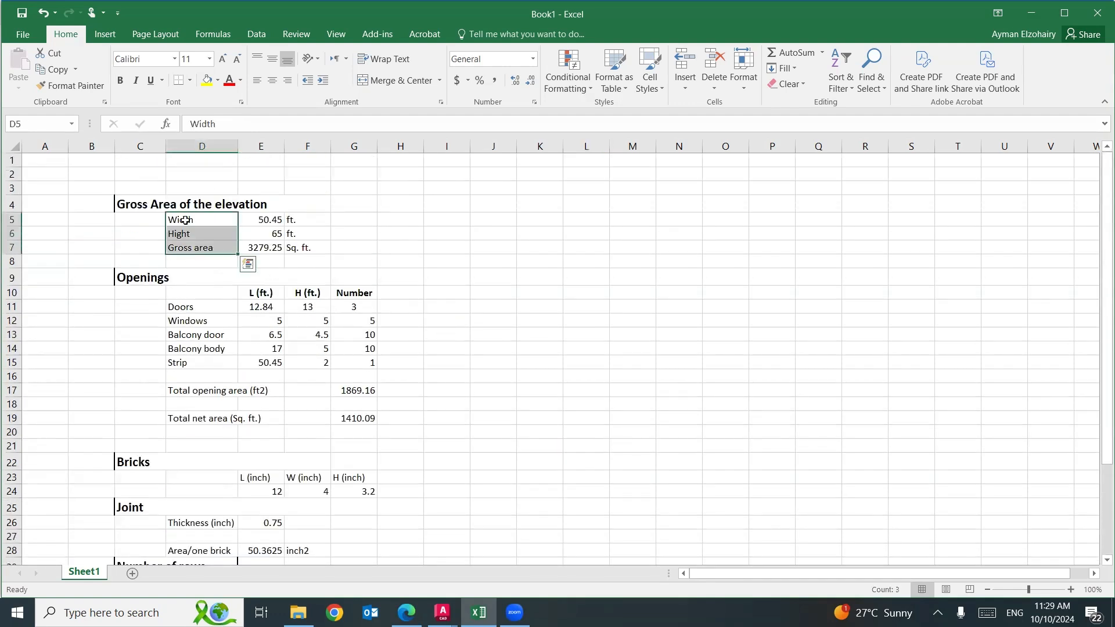
click(207, 80)
drag(253, 294, 363, 294)
click(207, 81)
scroll(279, 286, down, 2)
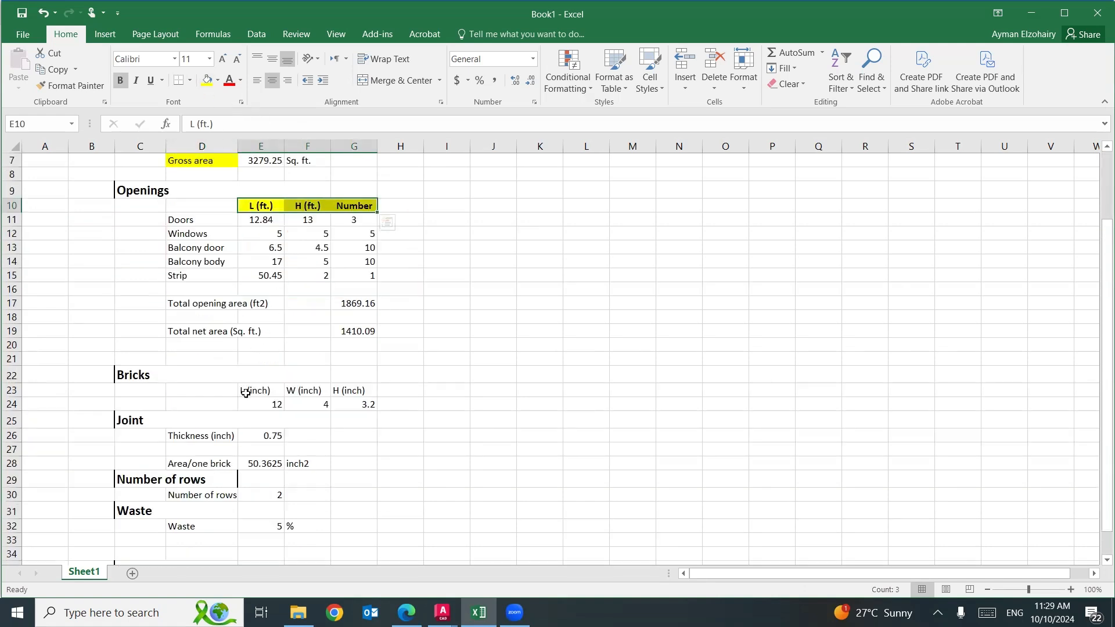
drag(250, 391, 363, 391)
click(207, 80)
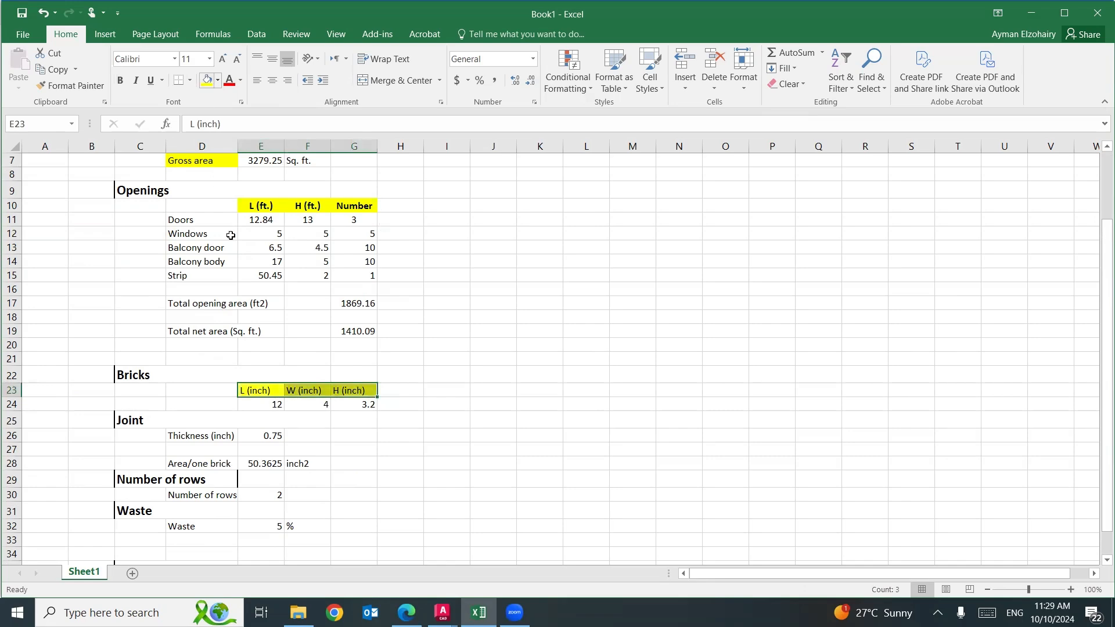
scroll(217, 387, down, 1)
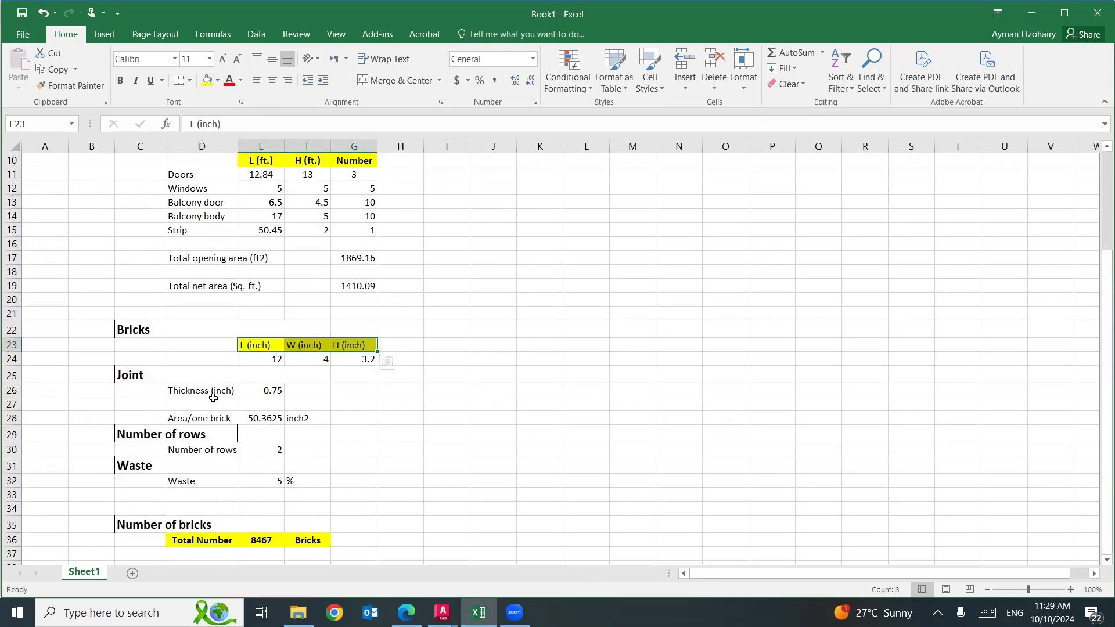
Fill the "Gross Area of the elevation" heading in row 4 with the standard light blue color.
scroll(213, 398, up, 3)
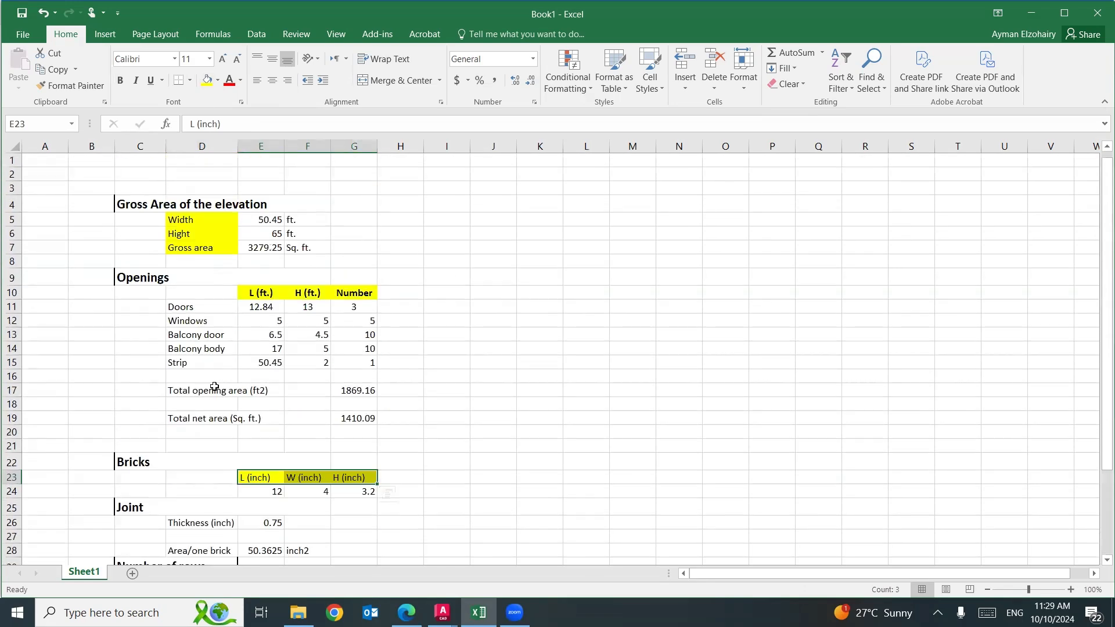
click(151, 203)
click(218, 80)
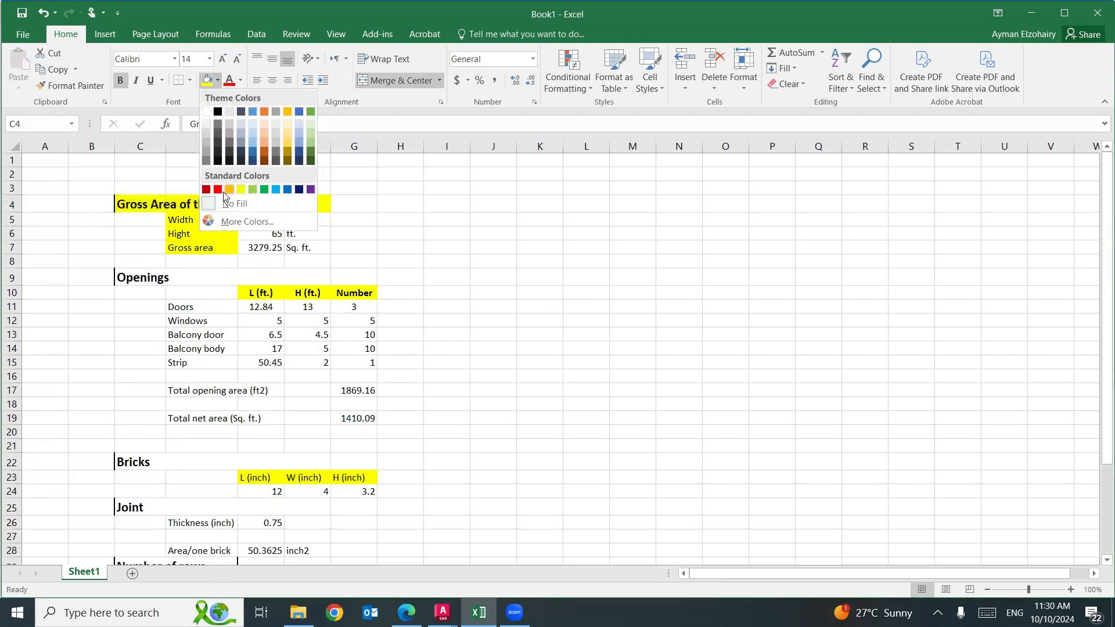
click(275, 189)
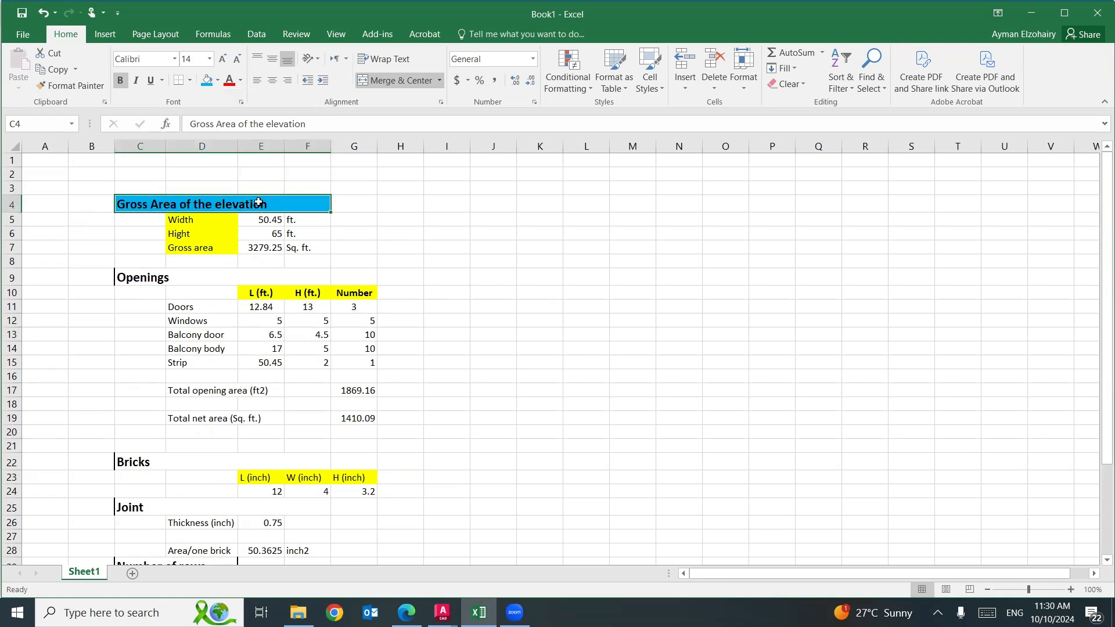
Fill the "Openings", "Bricks" and "Joint" headings in rows 9, 22 and 25 with the same light blue.
click(178, 275)
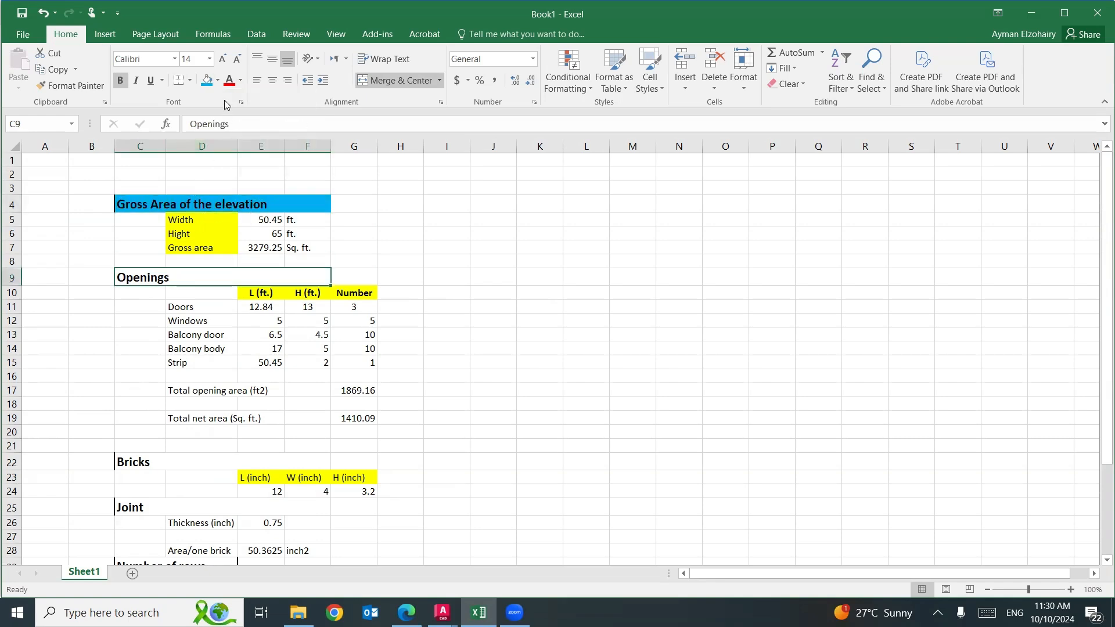
click(211, 86)
scroll(175, 291, down, 1)
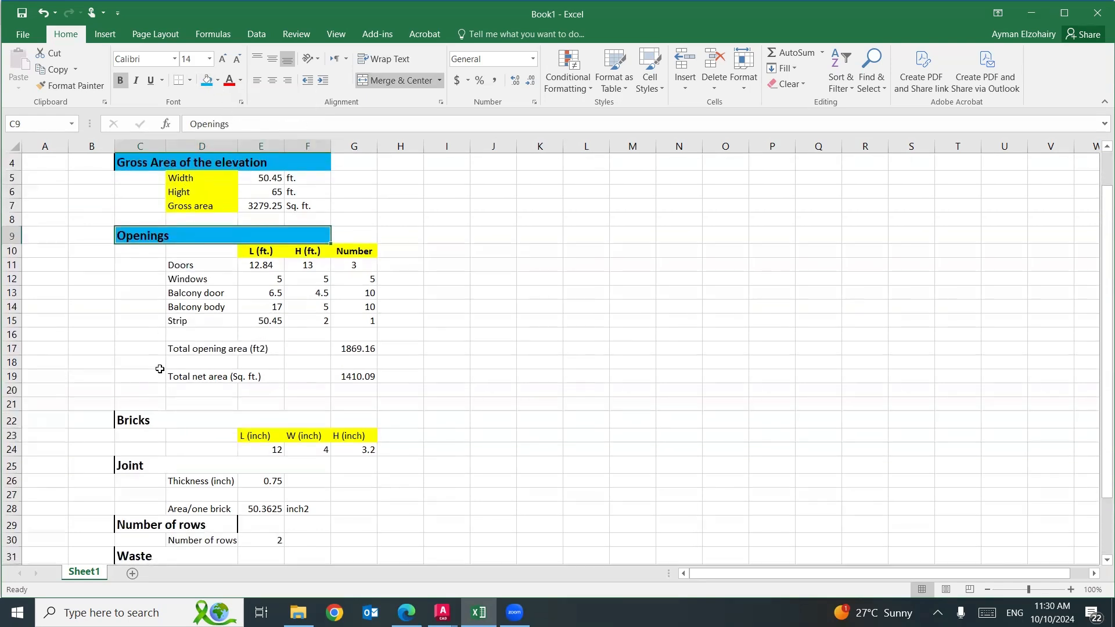
click(152, 417)
click(208, 80)
scroll(154, 316, down, 1)
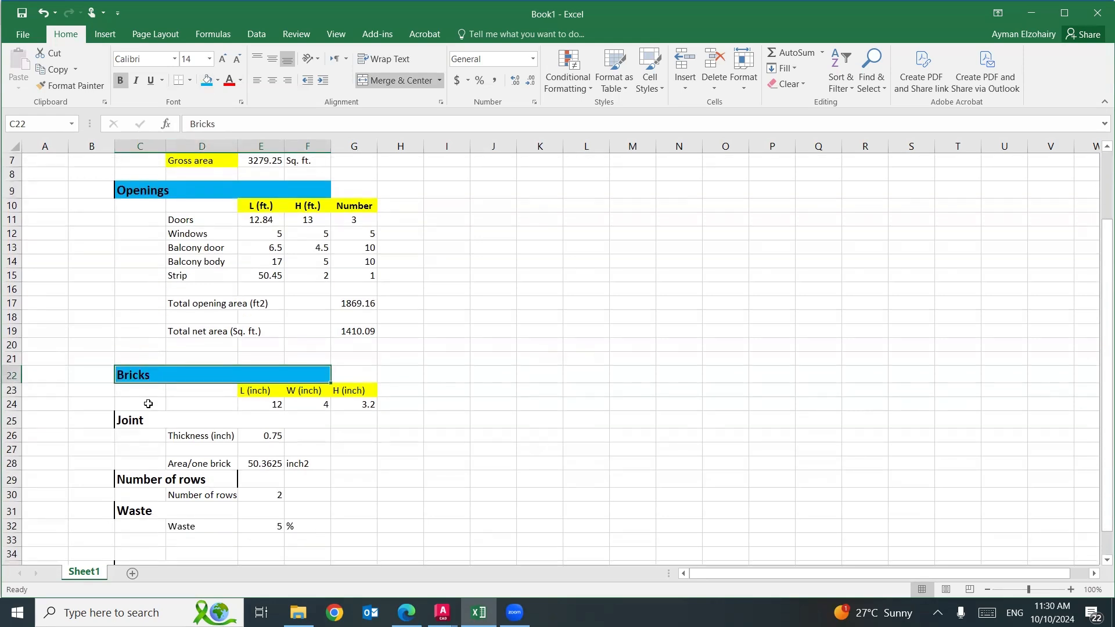
click(148, 420)
click(207, 80)
scroll(156, 383, down, 2)
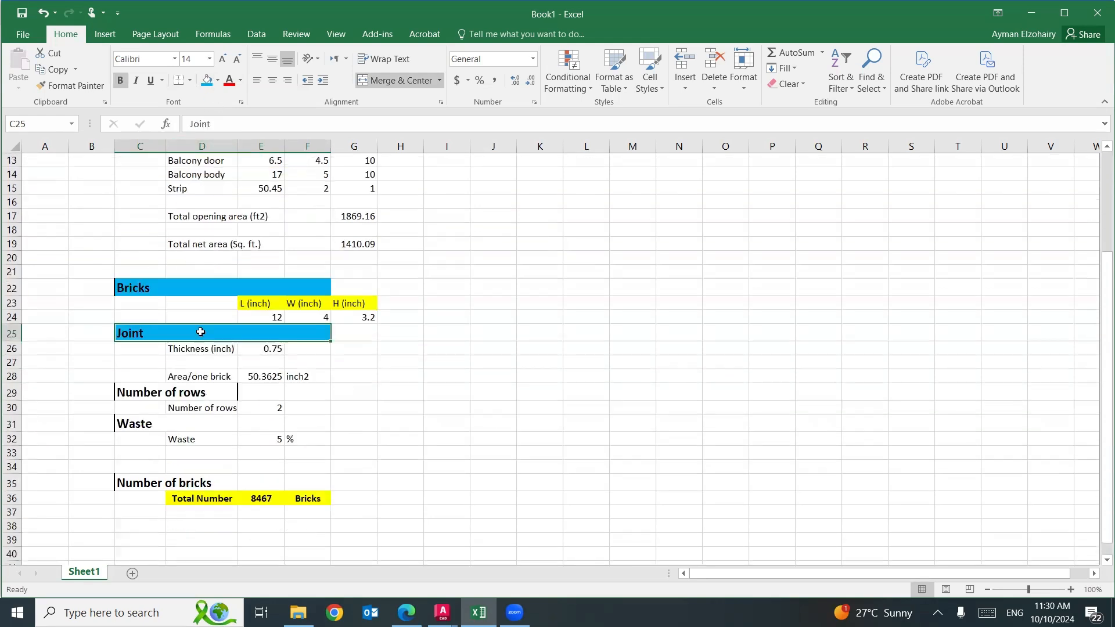
Fill the "Number of rows", "Waste" and "Number of bricks" headings in rows 29, 31 and 35 with light blue.
click(158, 386)
click(208, 80)
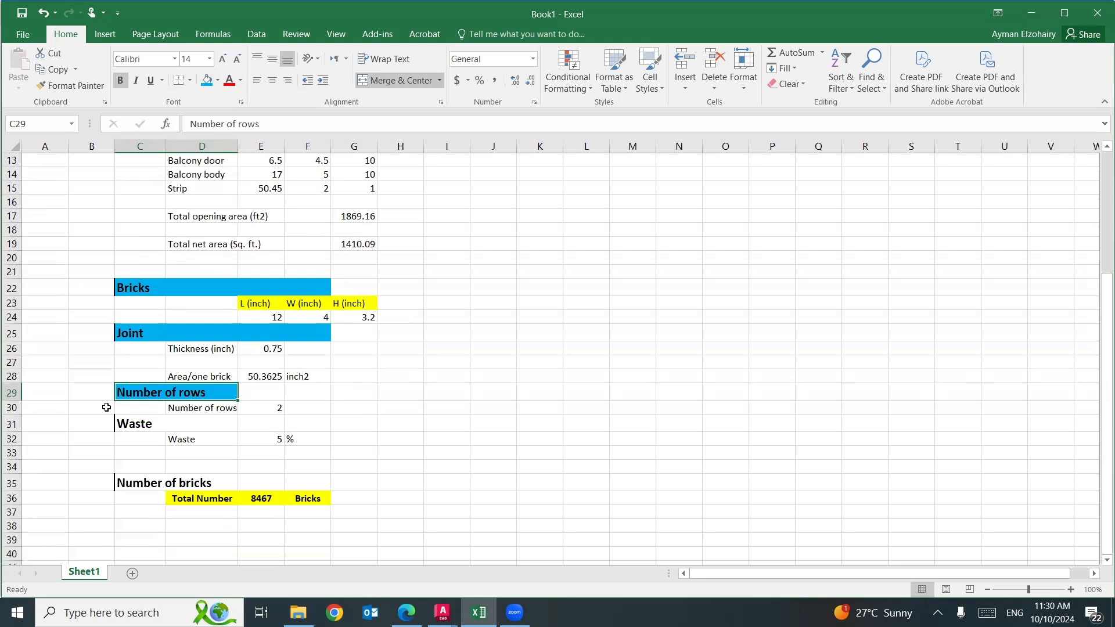
click(127, 428)
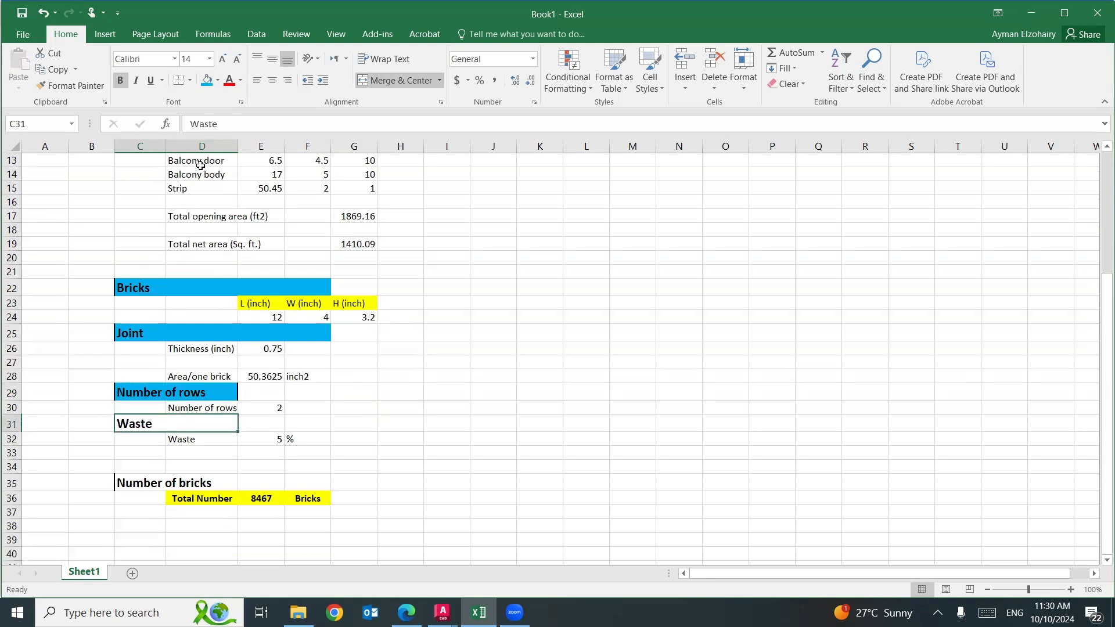
click(207, 81)
click(135, 482)
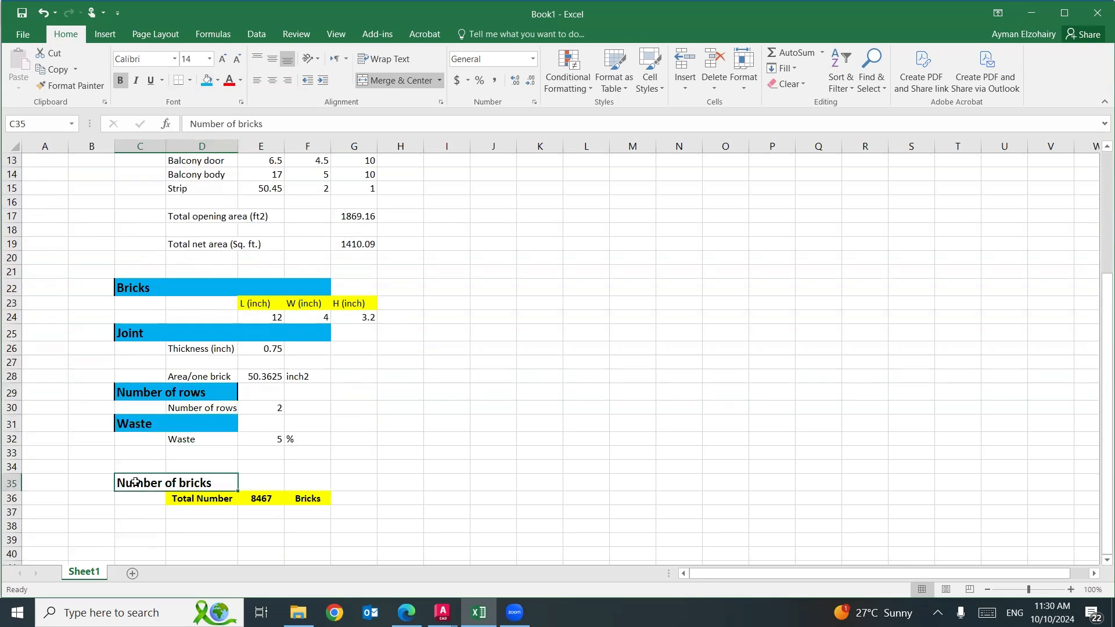
click(207, 80)
click(632, 427)
Select the whole take-off range B3:H37 and set up printing to output only the current selection.
scroll(631, 427, up, 4)
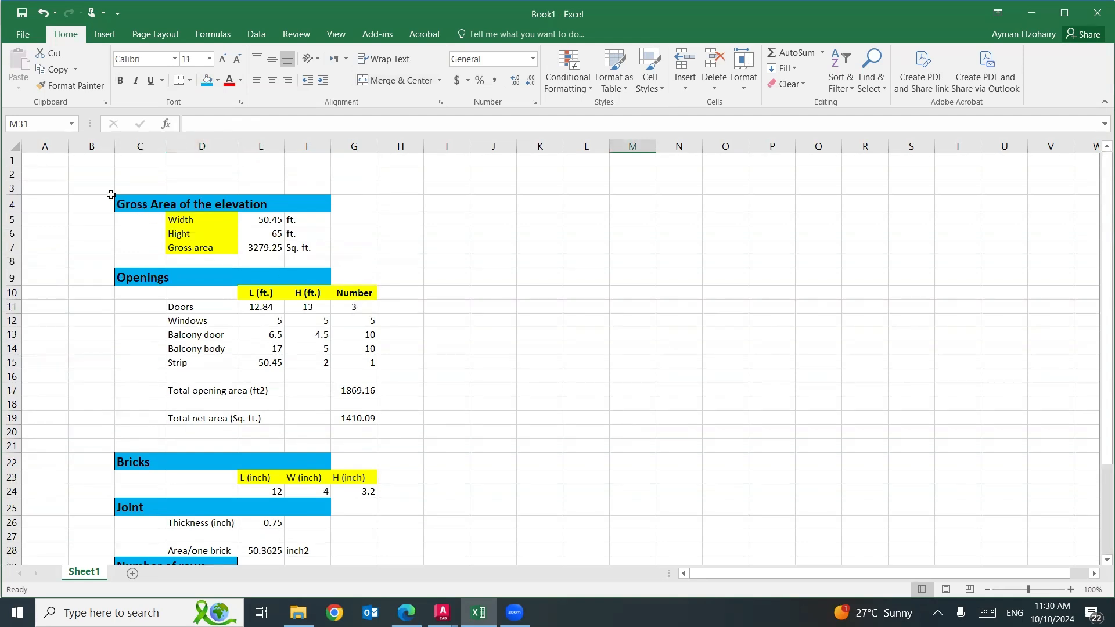
drag(111, 194, 394, 480)
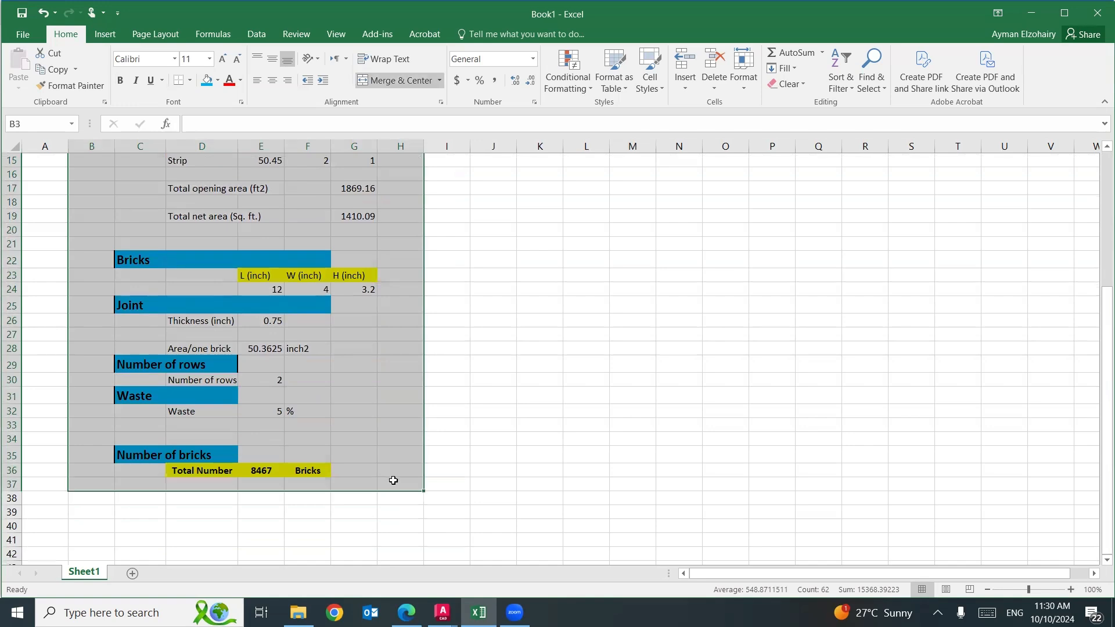
click(21, 35)
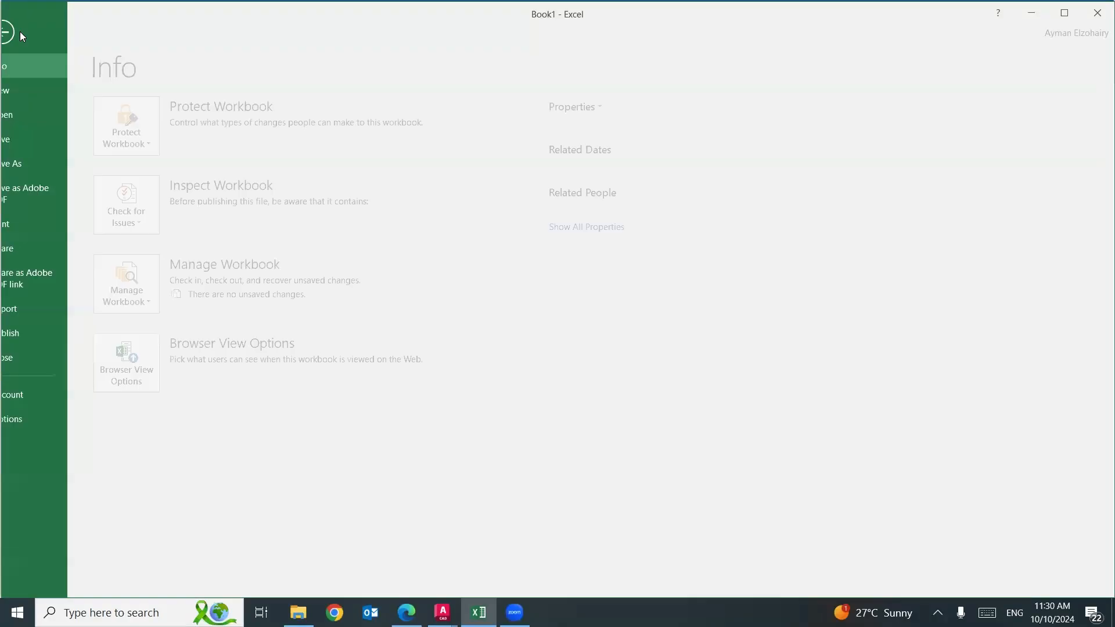
click(45, 222)
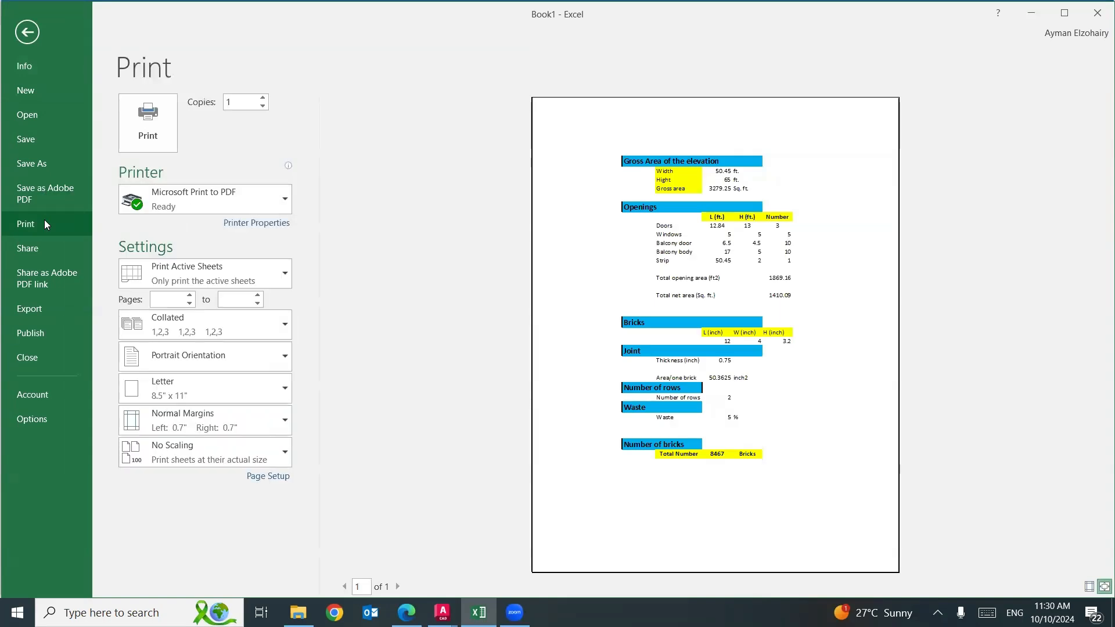
click(267, 274)
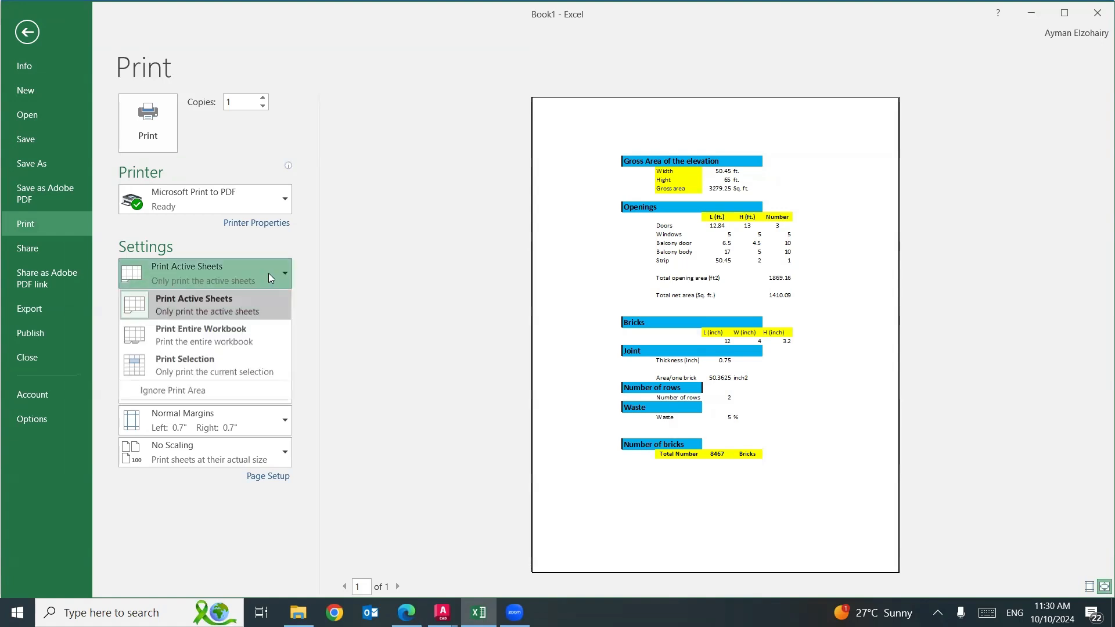
click(217, 362)
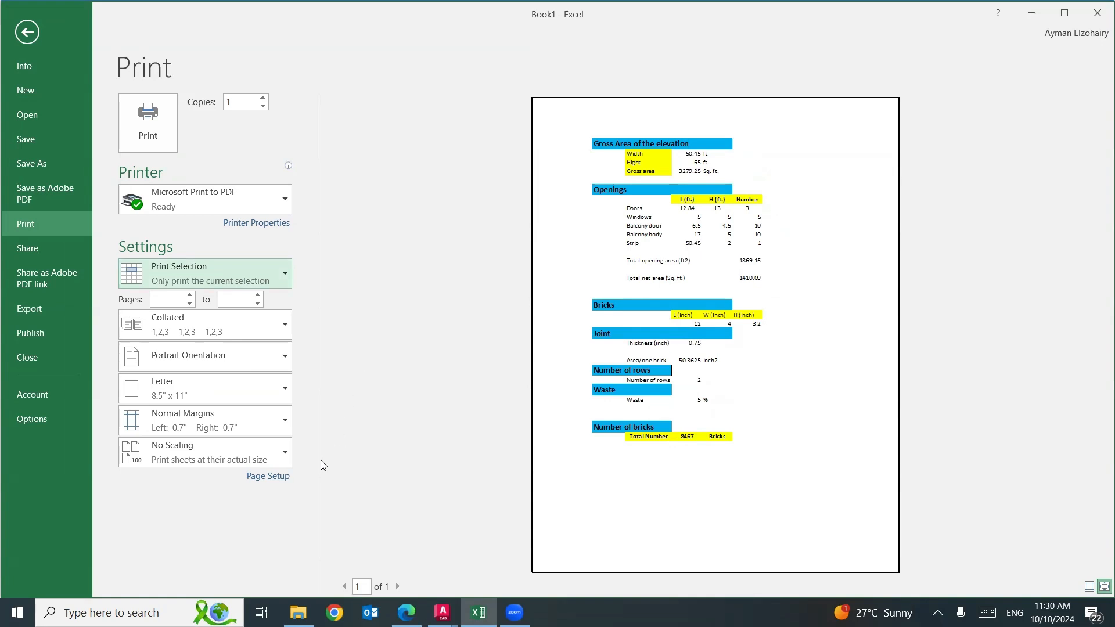
Center the printout on the page both horizontally and vertically in the page setup margins.
click(286, 479)
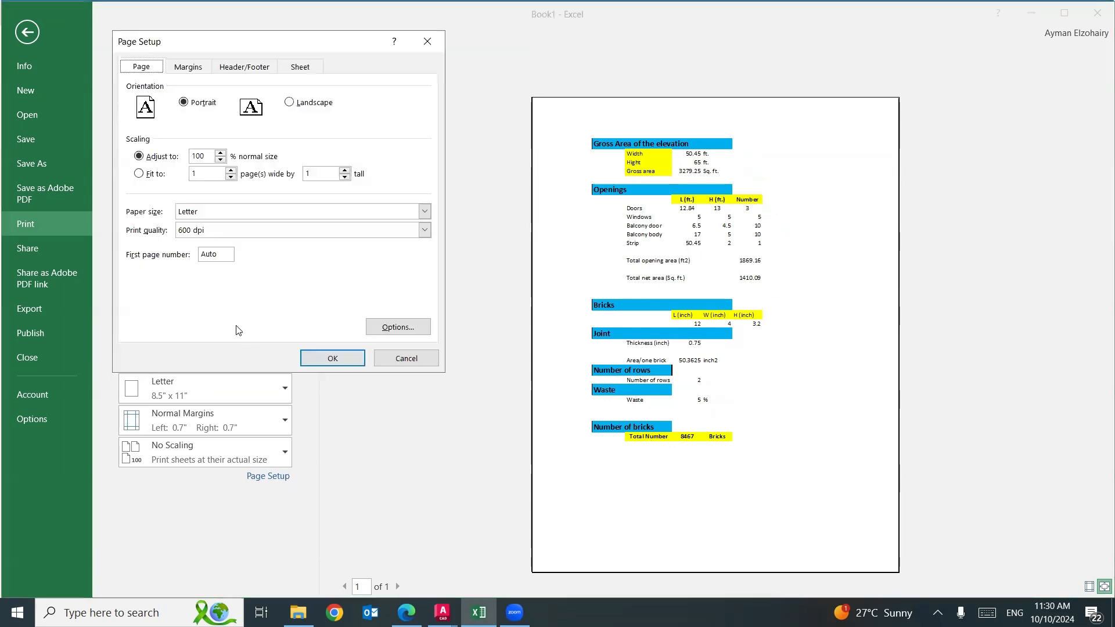
click(195, 70)
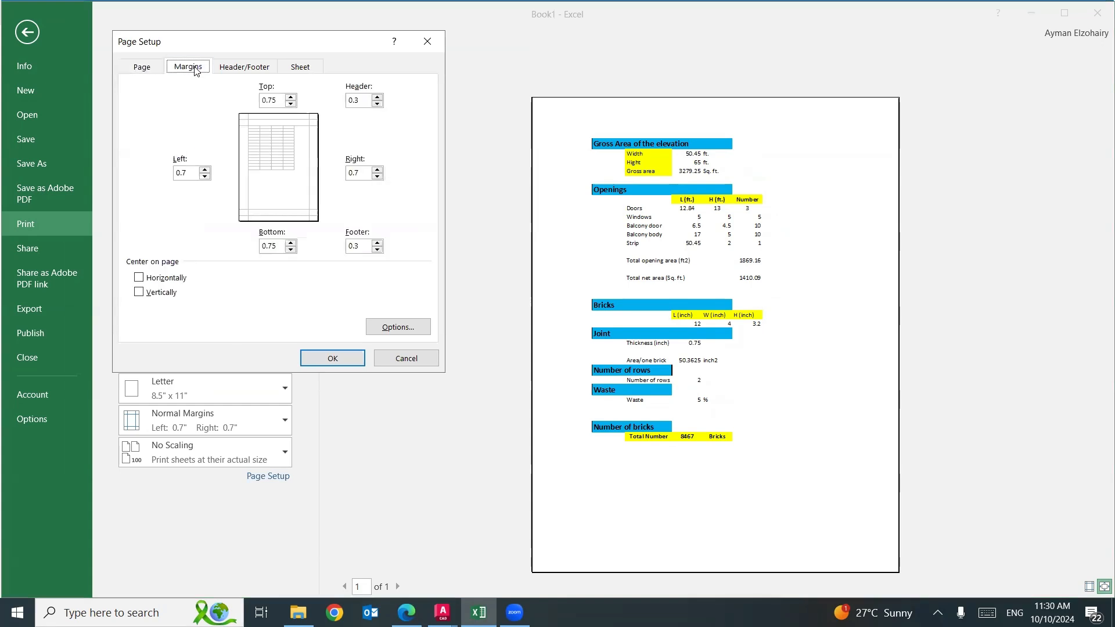
click(173, 278)
click(171, 292)
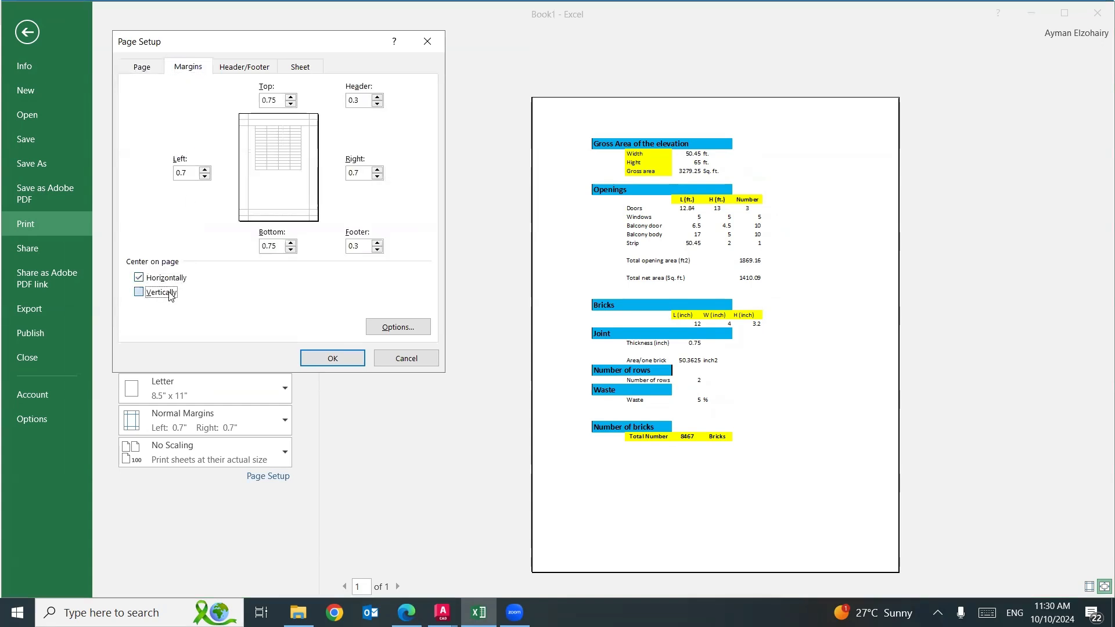
click(315, 364)
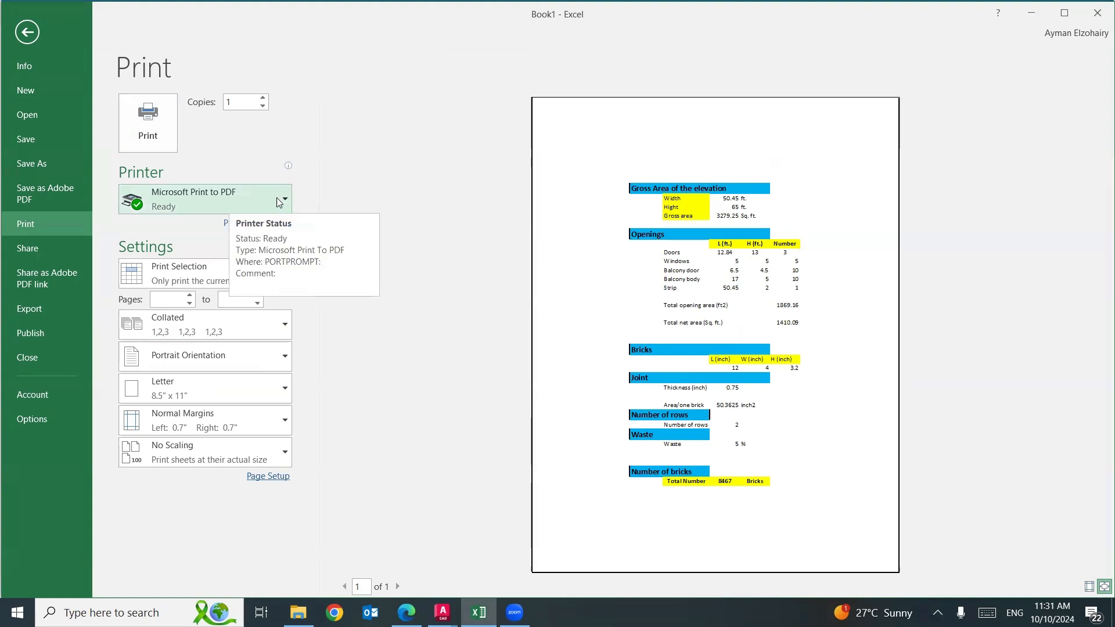
Print the selected range with Microsoft Print to PDF and deselect the range in the sheet.
click(163, 133)
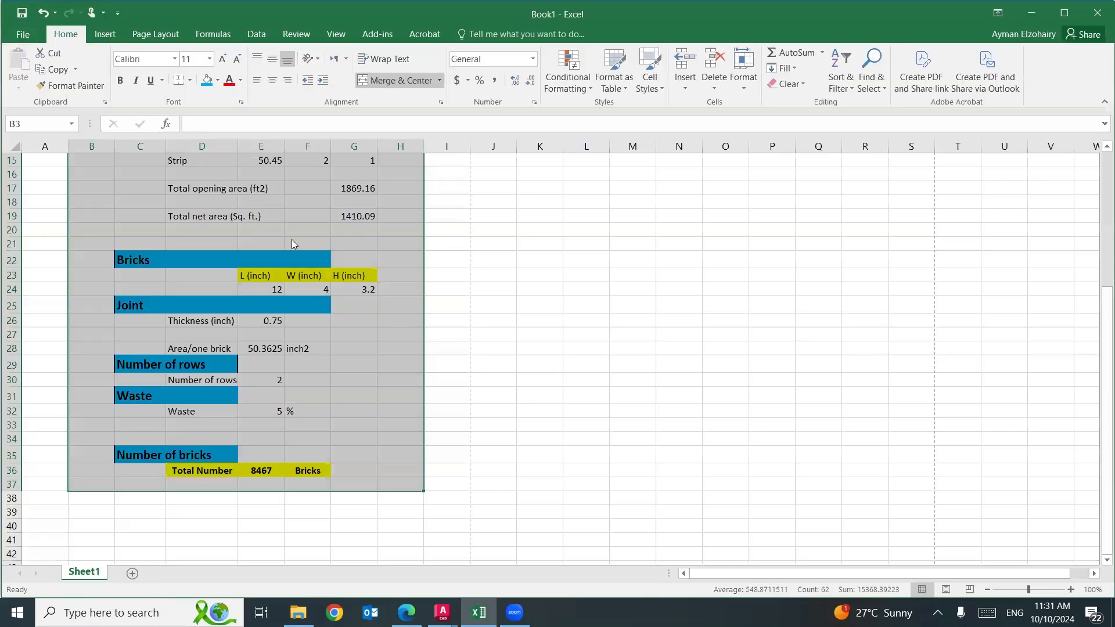
click(514, 340)
scroll(517, 345, up, 5)
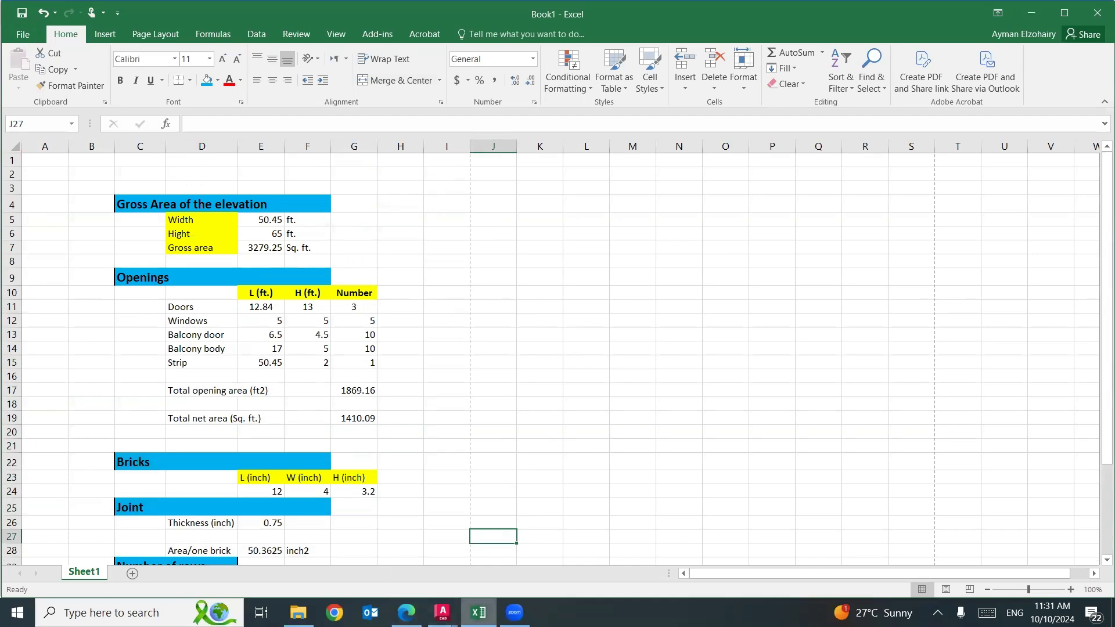
Check the elevation in AutoCAD, then switch to the Module 7 masonry PDF in Edge and read the mortar quantity steps on page 8.
click(440, 611)
click(411, 572)
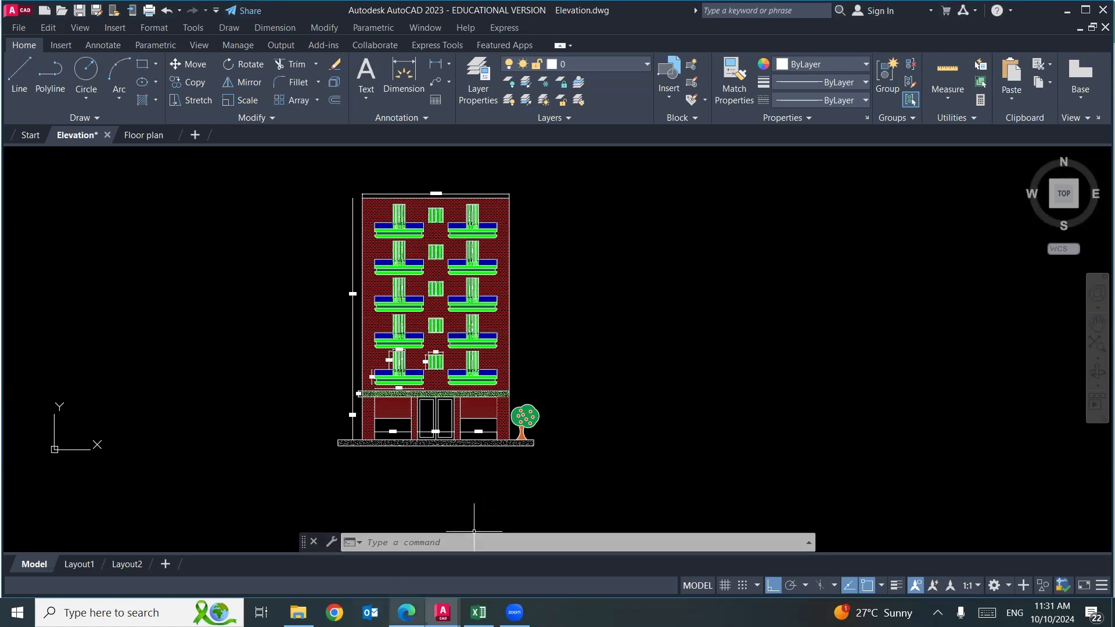
click(406, 612)
scroll(278, 192, down, 10)
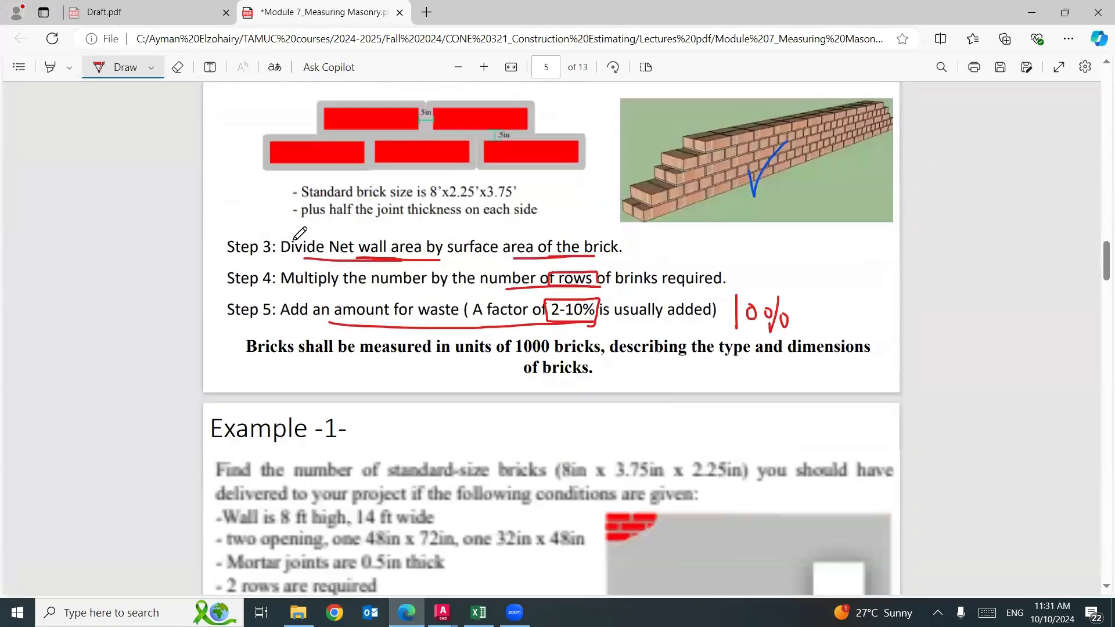
scroll(304, 236, down, 12)
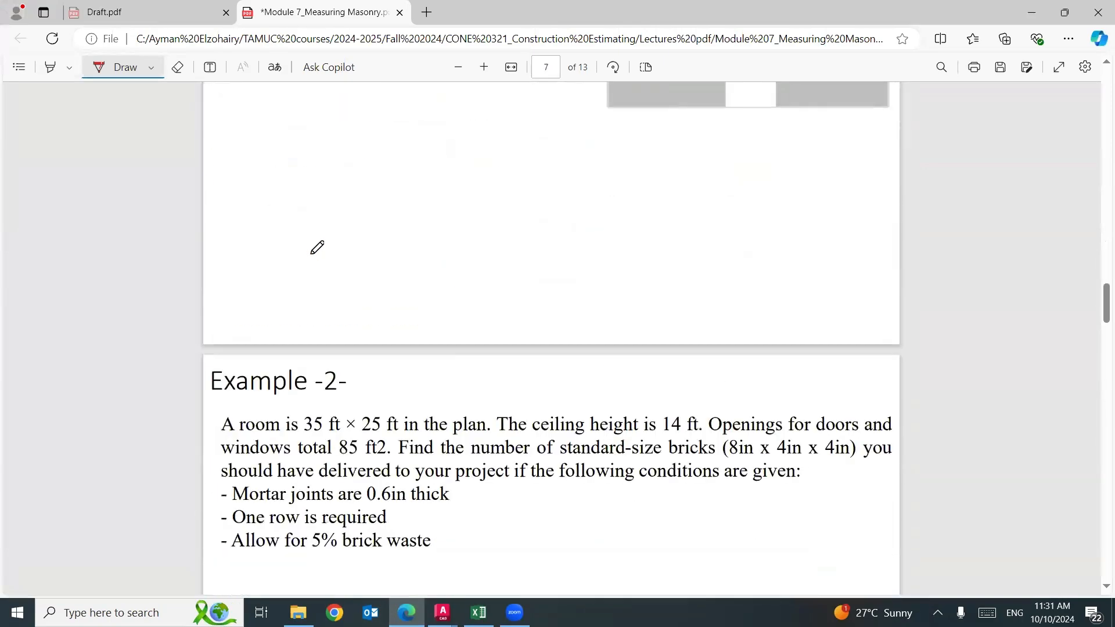
scroll(320, 250, down, 9)
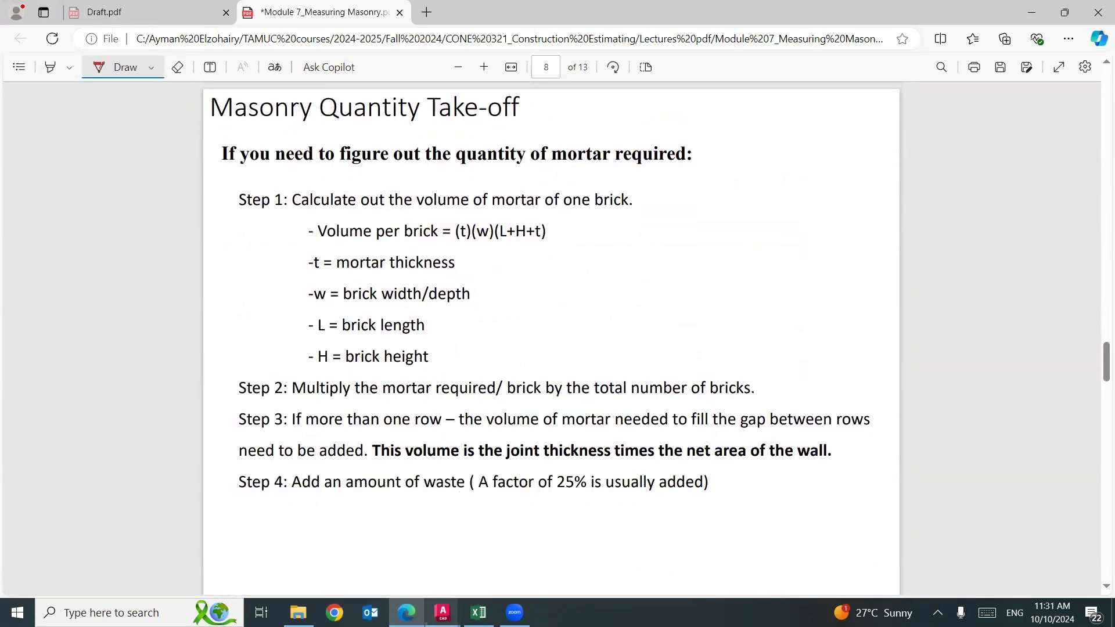
Switch to AutoCAD and examine the elevation's brickwork, balconies and windows up close.
mouse_move(442, 613)
click(366, 546)
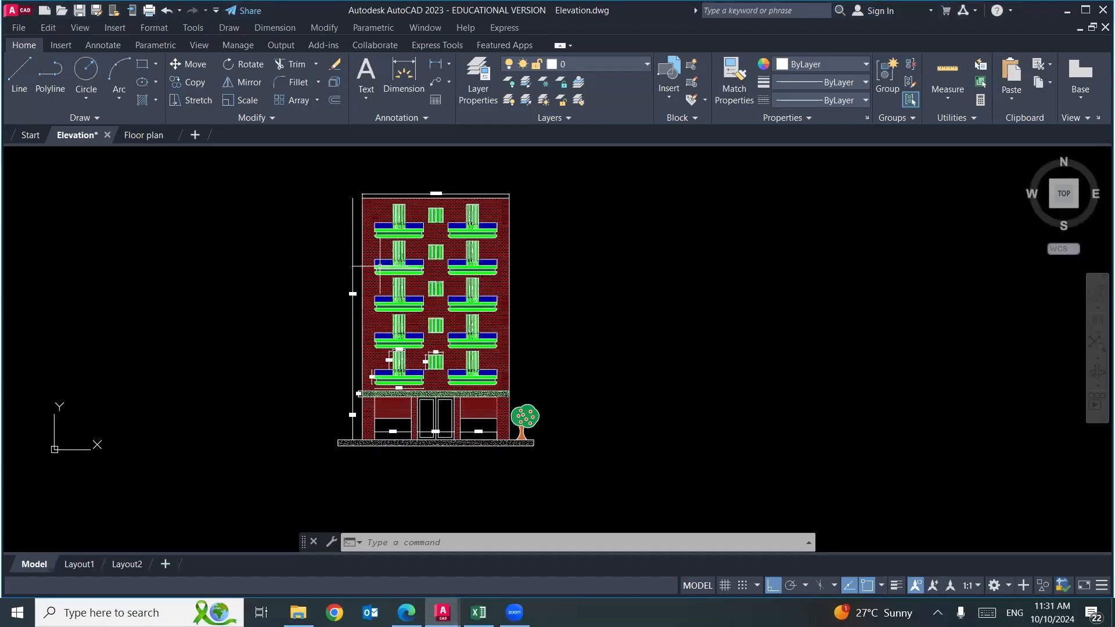
scroll(380, 267, up, 8)
scroll(380, 267, down, 5)
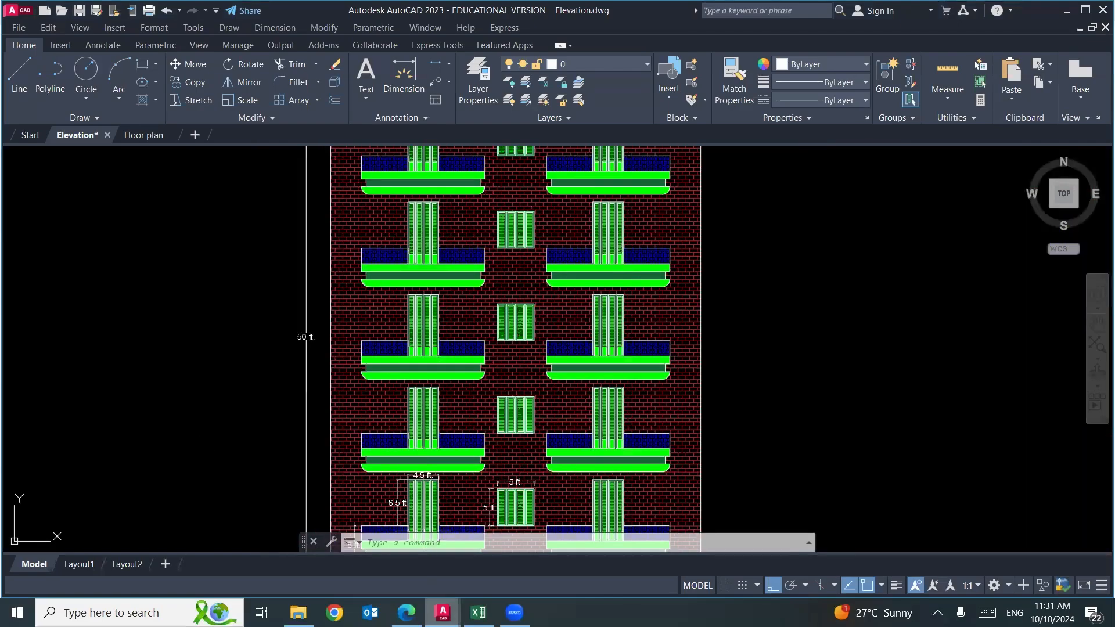
Return to the Module 7 masonry PDF in Edge and go back from the mortar steps to Example -2- on page 7.
click(407, 613)
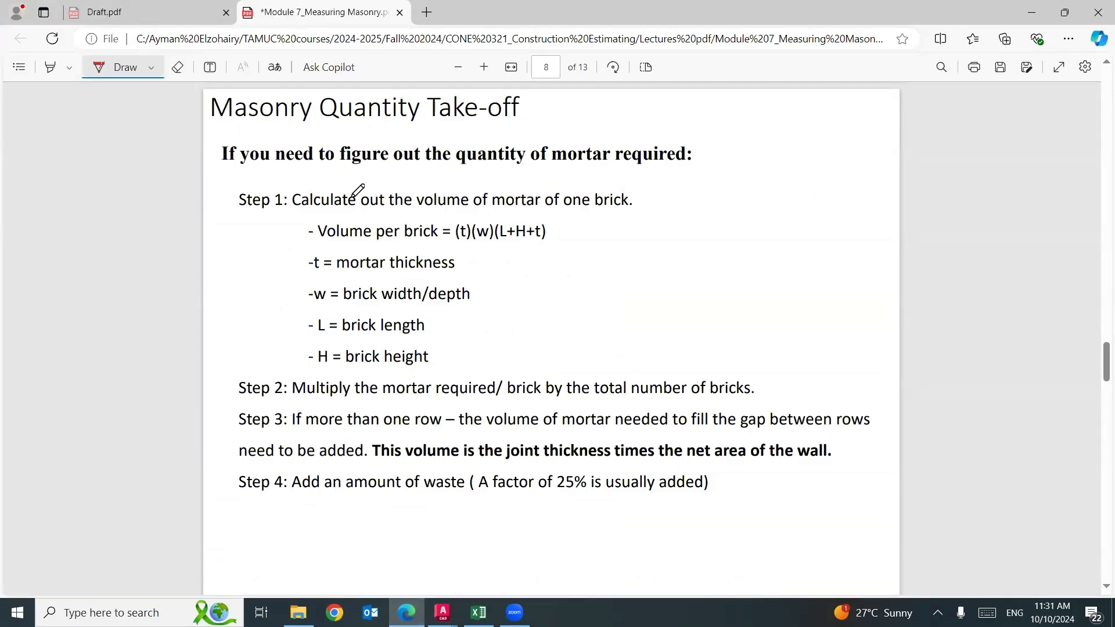
mouse_move(546, 171)
mouse_down()
mouse_move(546, 131)
mouse_move(627, 130)
mouse_move(530, 182)
mouse_up()
scroll(680, 261, up, 15)
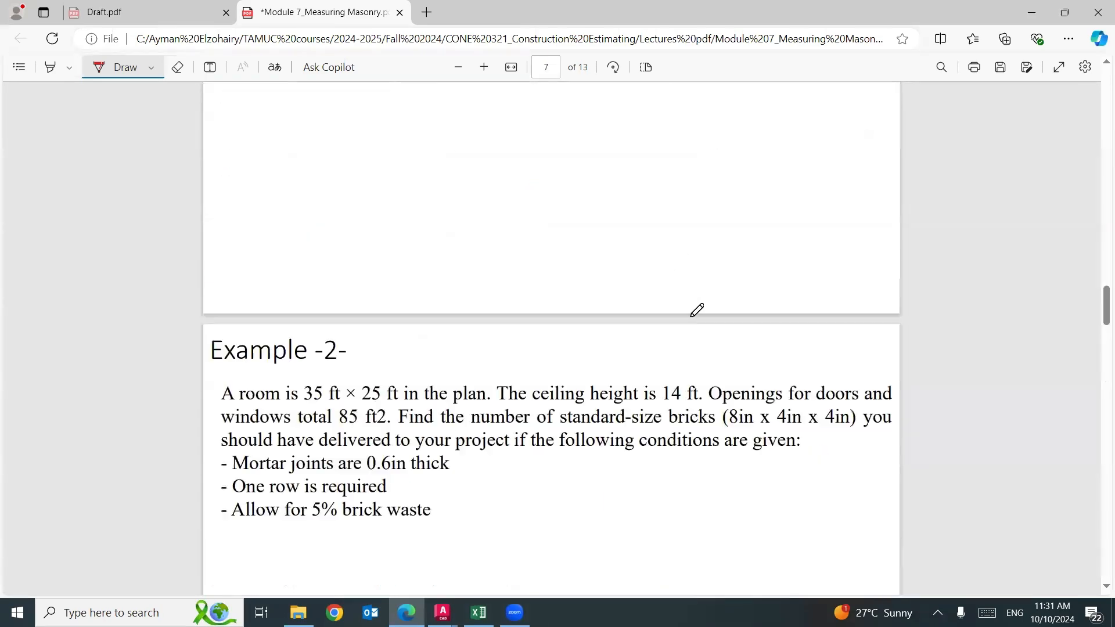
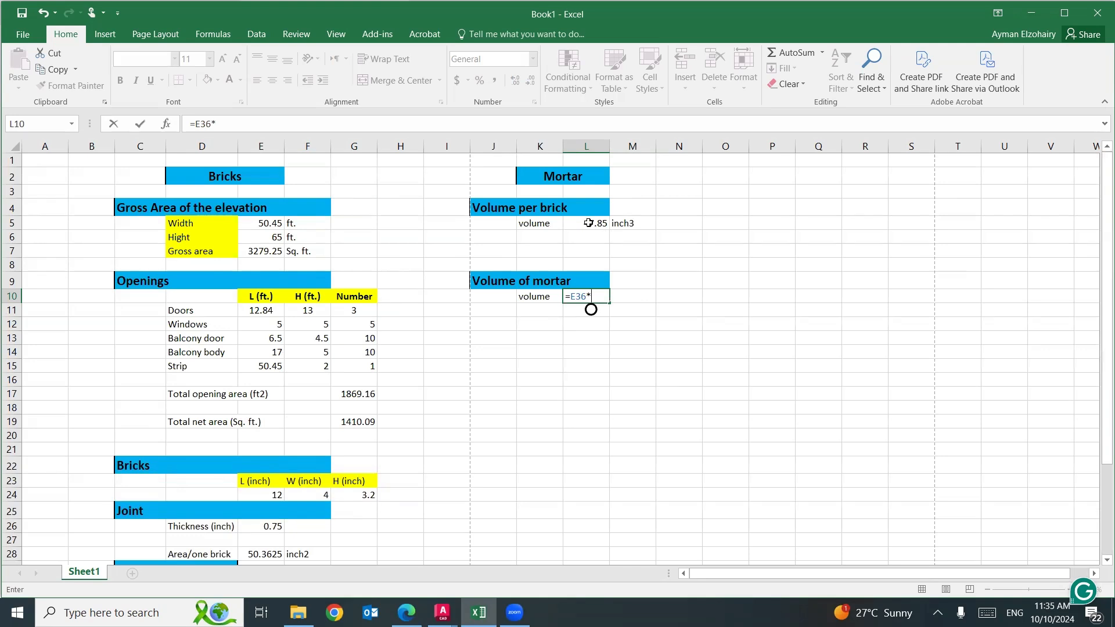
Complete the total mortar volume formula in L10 as =E36*L5/12^3 and enter the unit ft3 in M10.
click(589, 223)
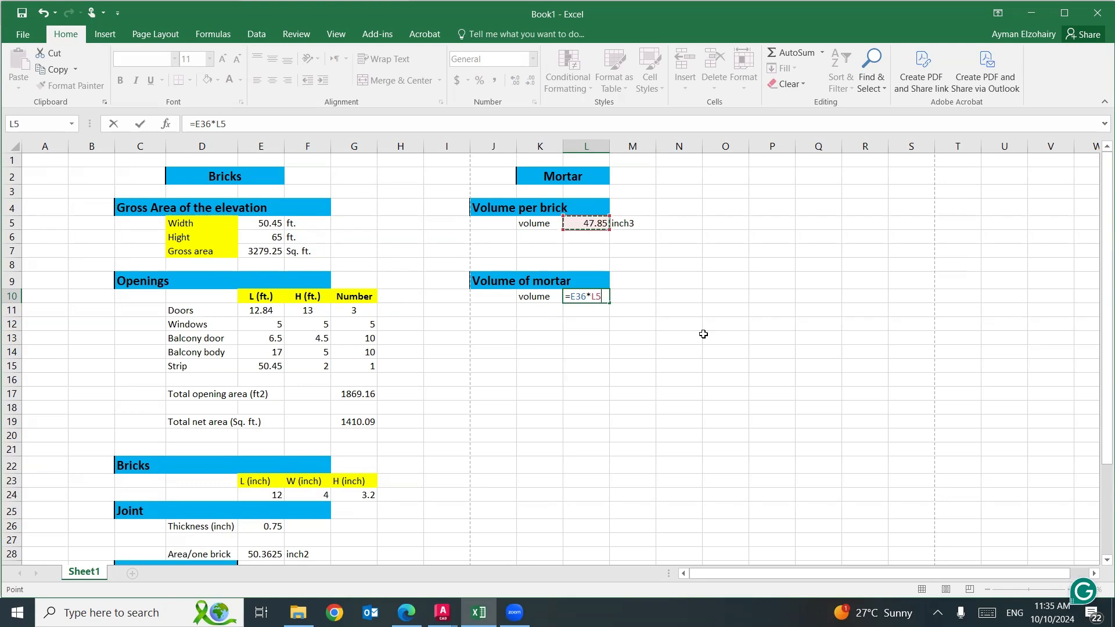
text(/12)
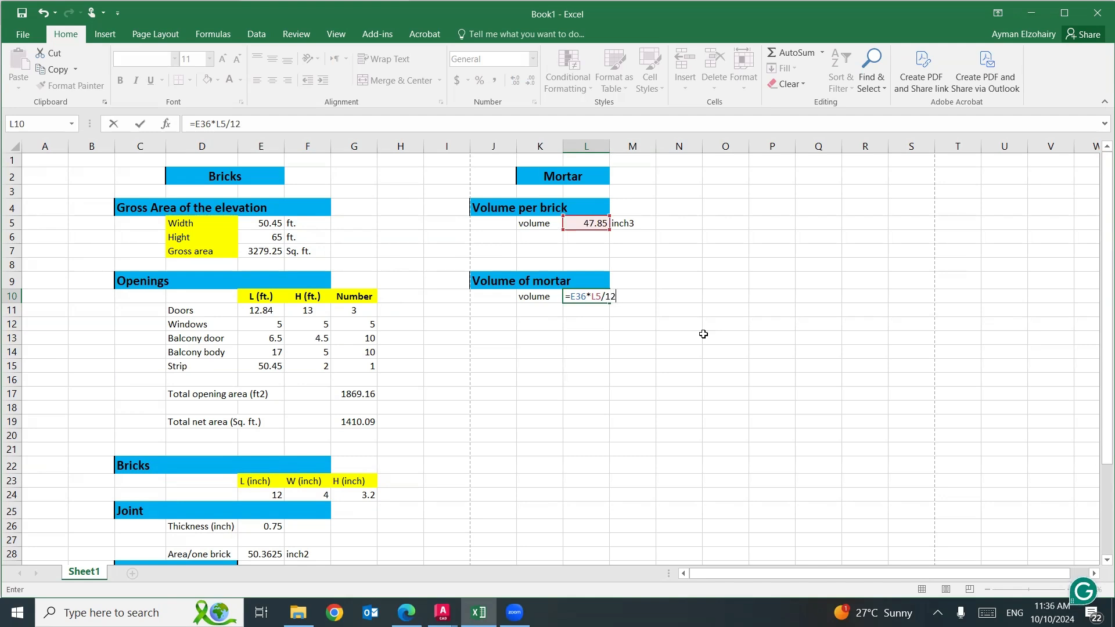
text(^3)
key(Return)
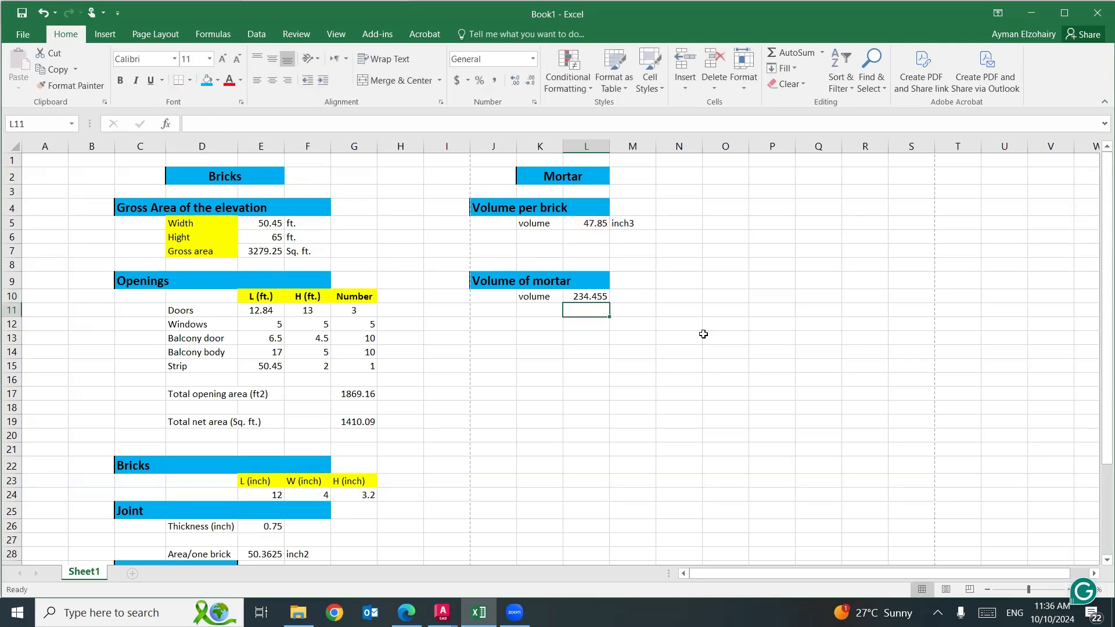
click(638, 297)
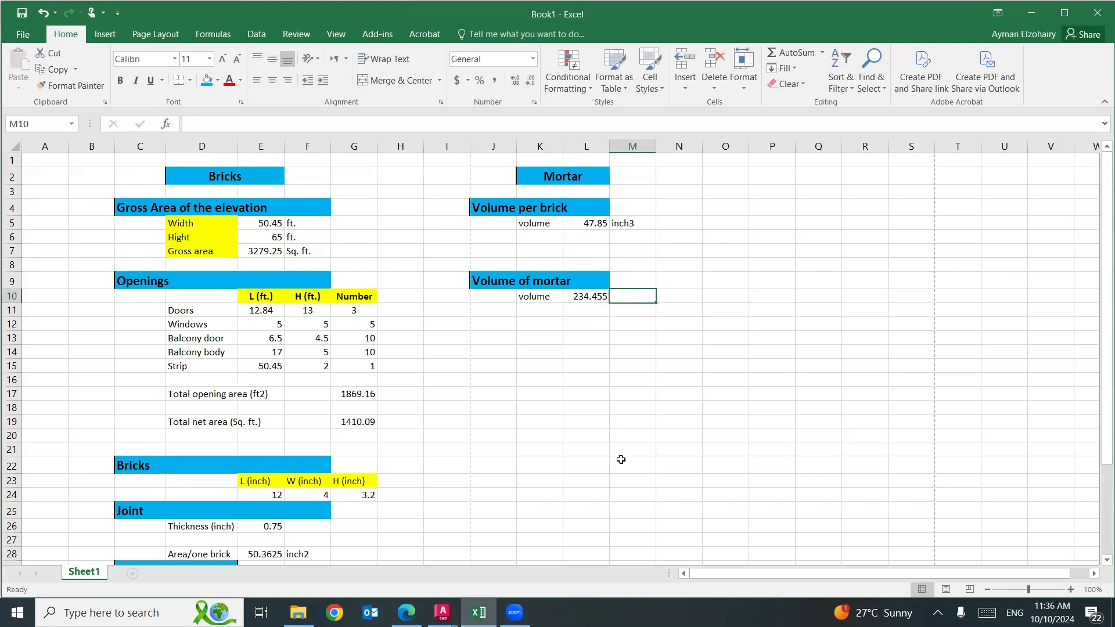
text(ft3)
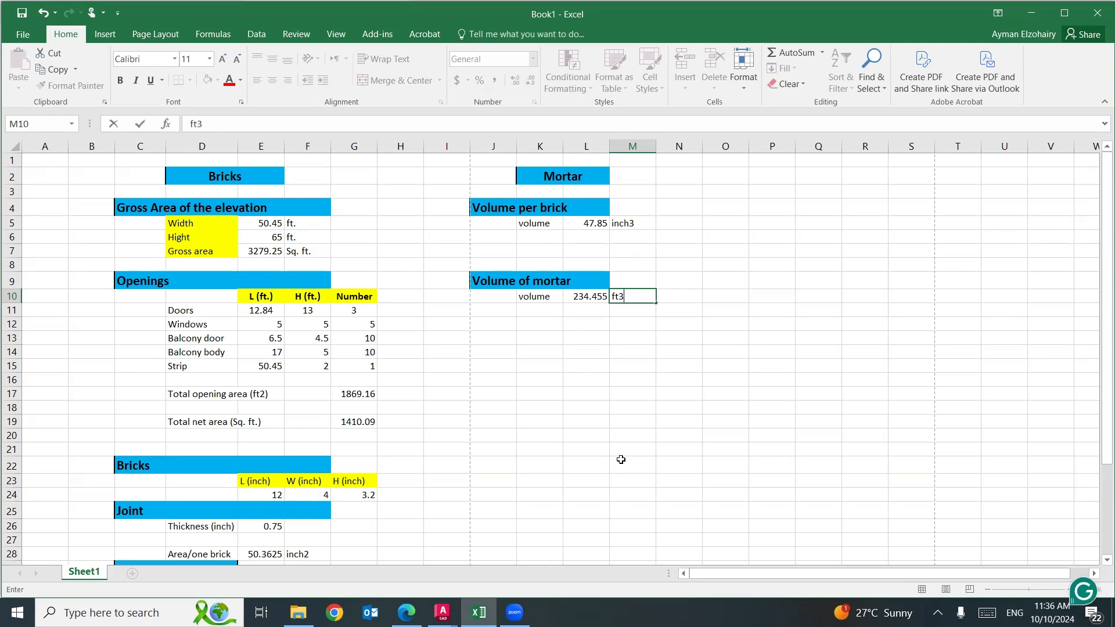
click(645, 436)
Switch to the masonry PDF in Edge and draw an arrow from Step 2 to Step 1, underline "total number of bricks" and box "one row".
click(406, 613)
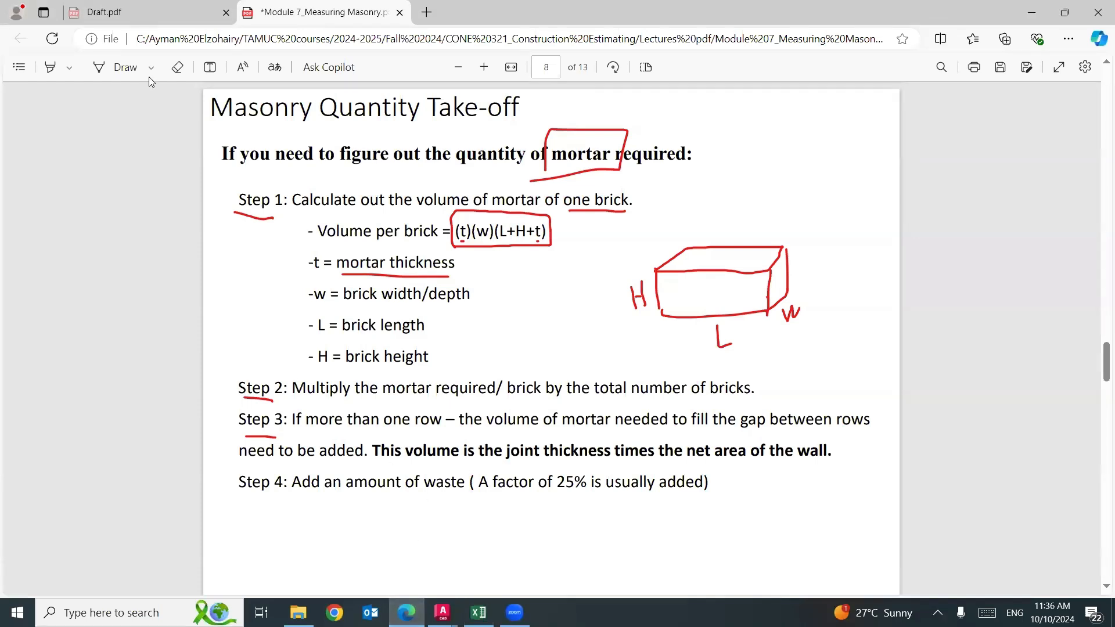
click(97, 67)
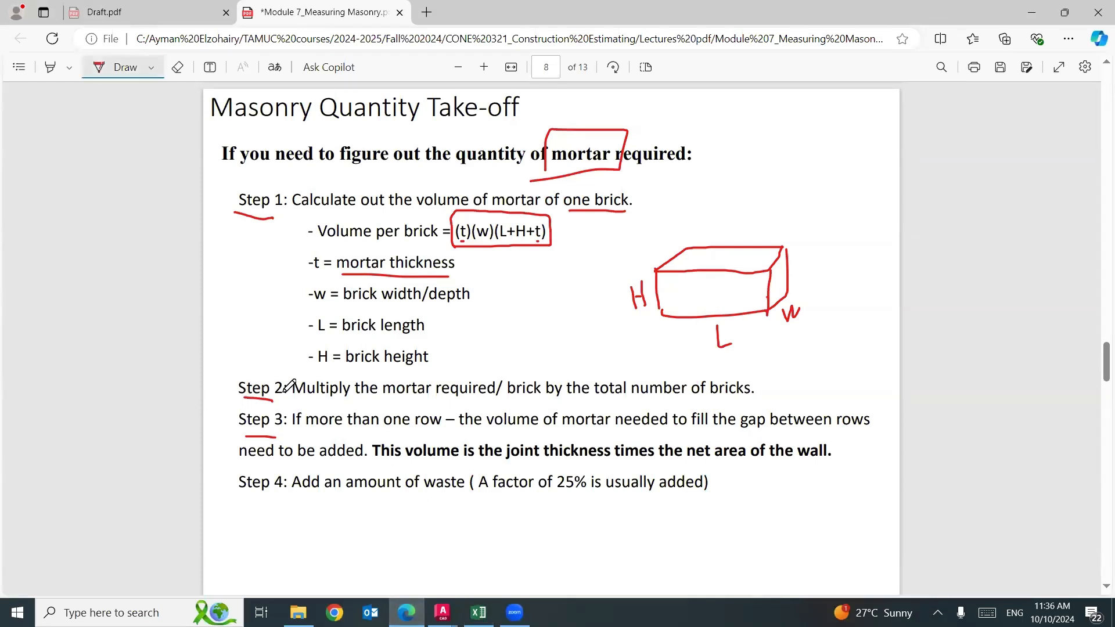
mouse_move(288, 371)
mouse_down()
mouse_move(270, 342)
mouse_move(303, 215)
mouse_move(302, 231)
mouse_up()
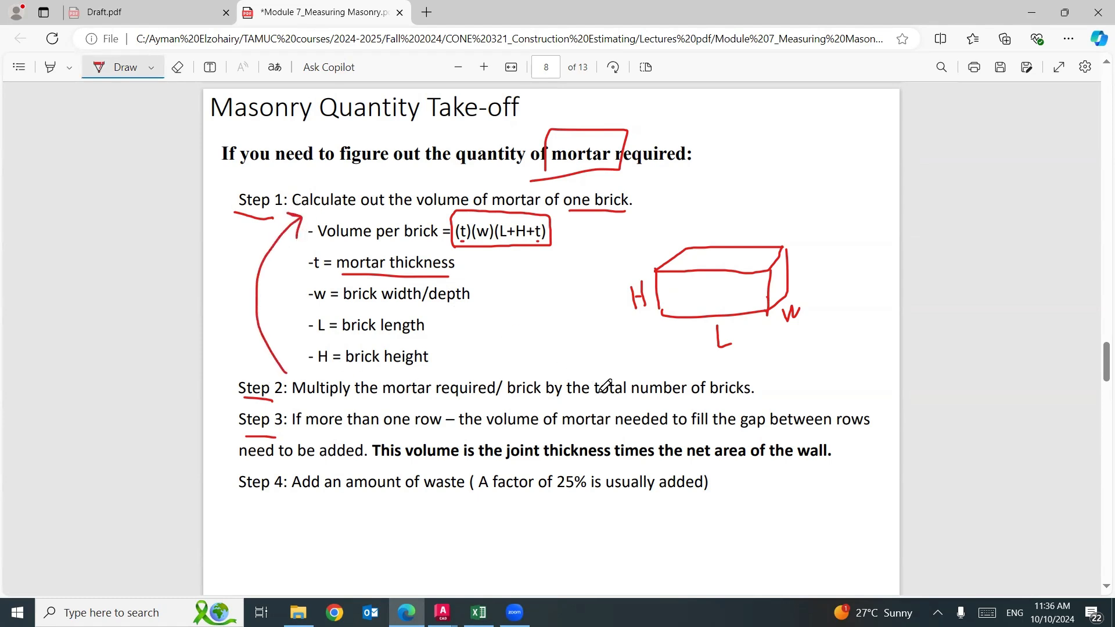
drag(599, 397, 754, 396)
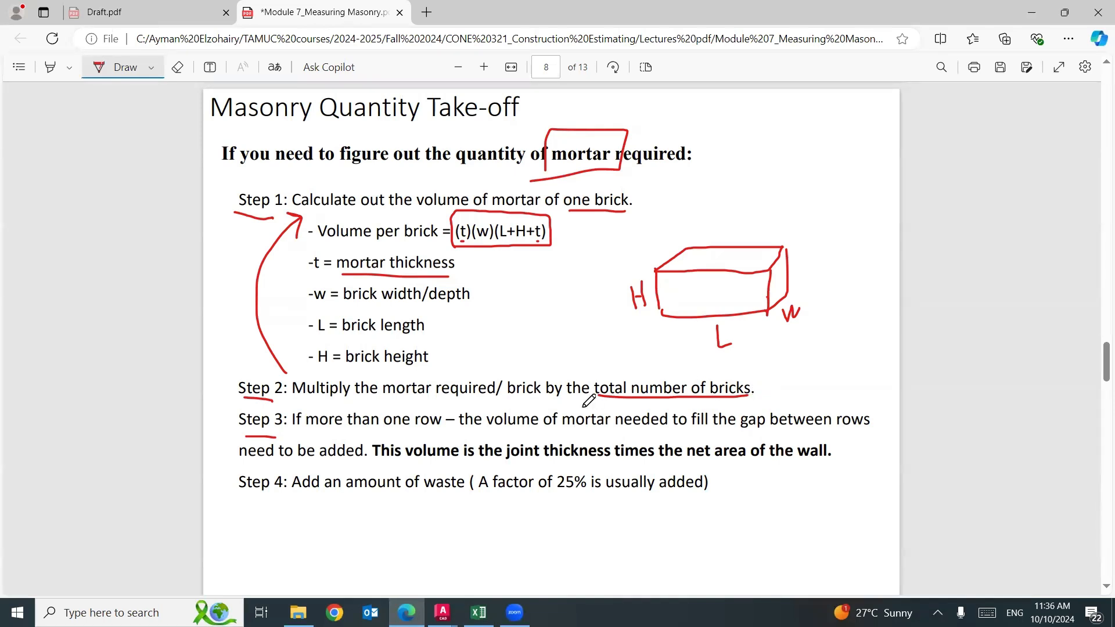
mouse_move(366, 434)
mouse_down()
mouse_move(382, 433)
mouse_move(347, 433)
mouse_move(449, 431)
mouse_move(449, 404)
mouse_move(378, 400)
mouse_up()
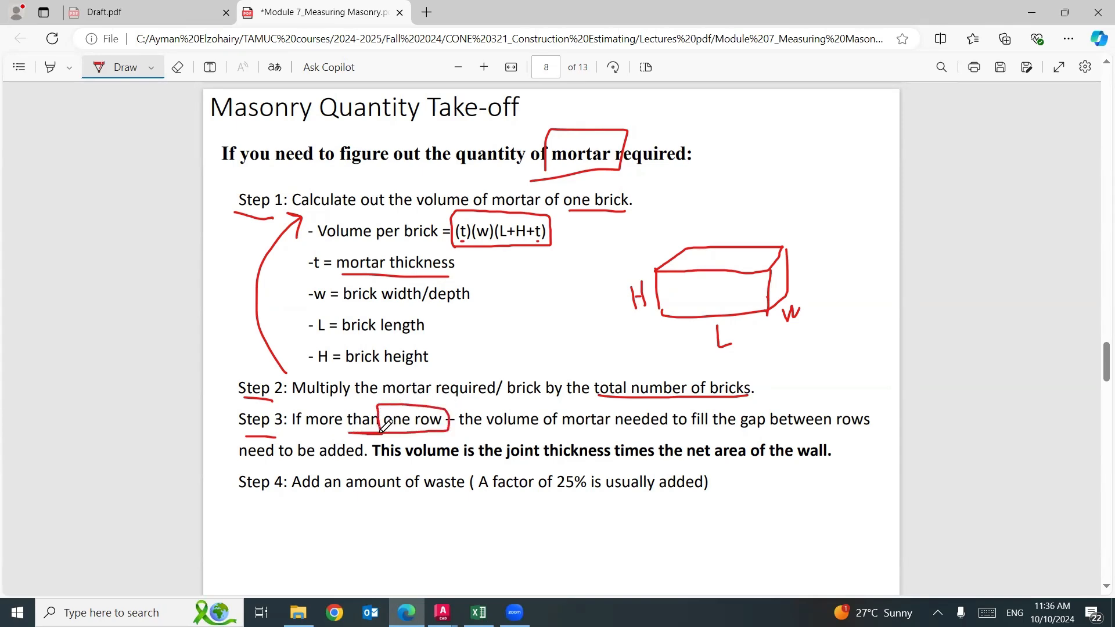
Switch to Excel and check the number of rows in E30.
click(478, 612)
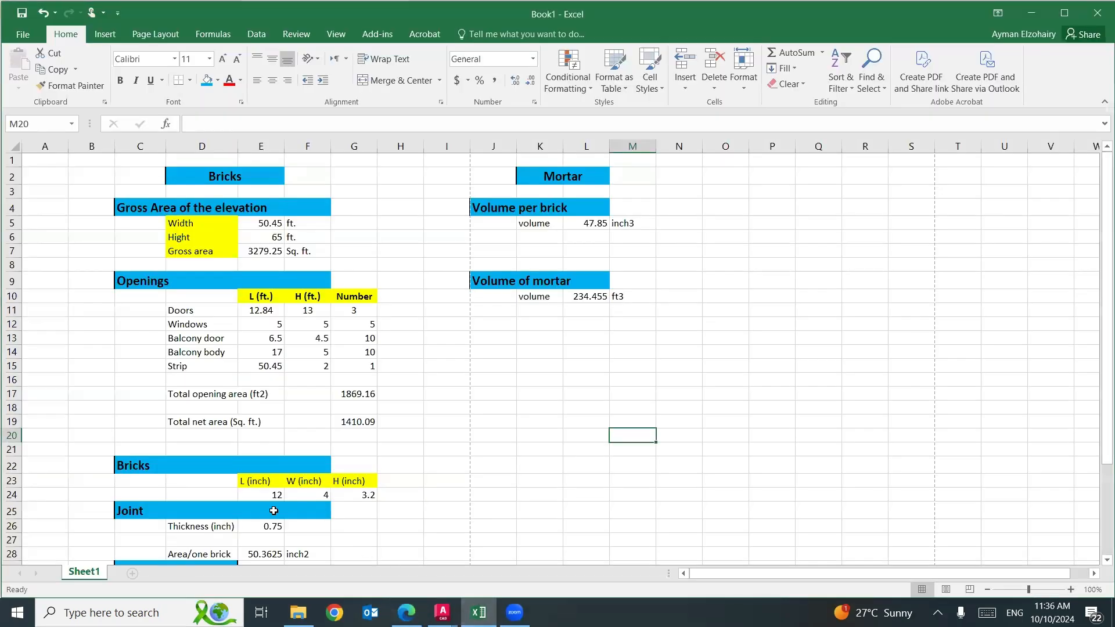
scroll(270, 502, down, 1)
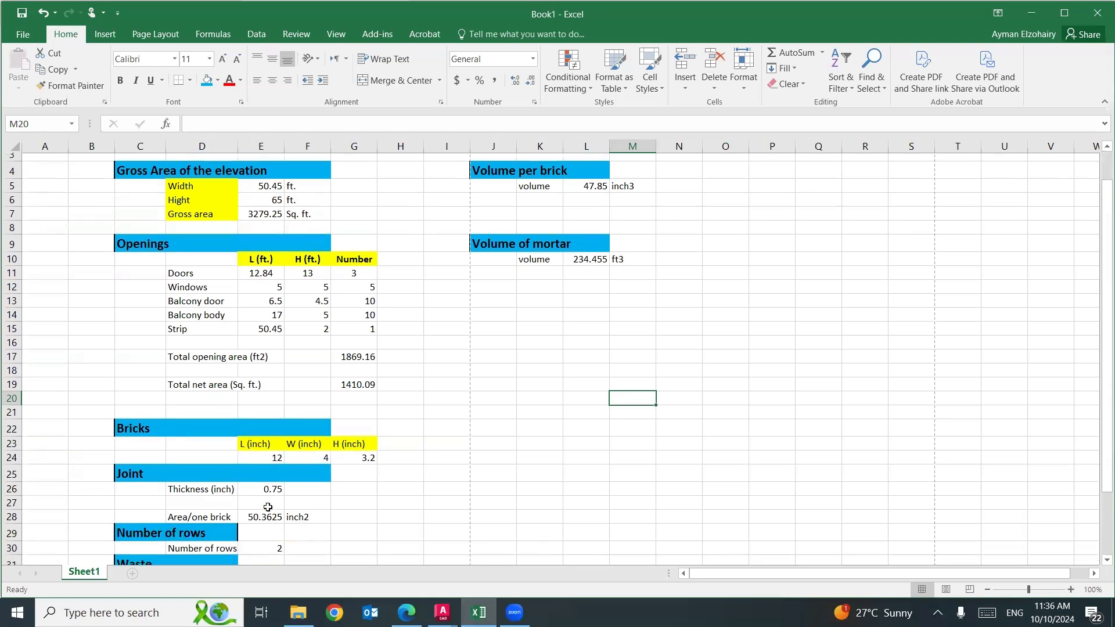
click(258, 539)
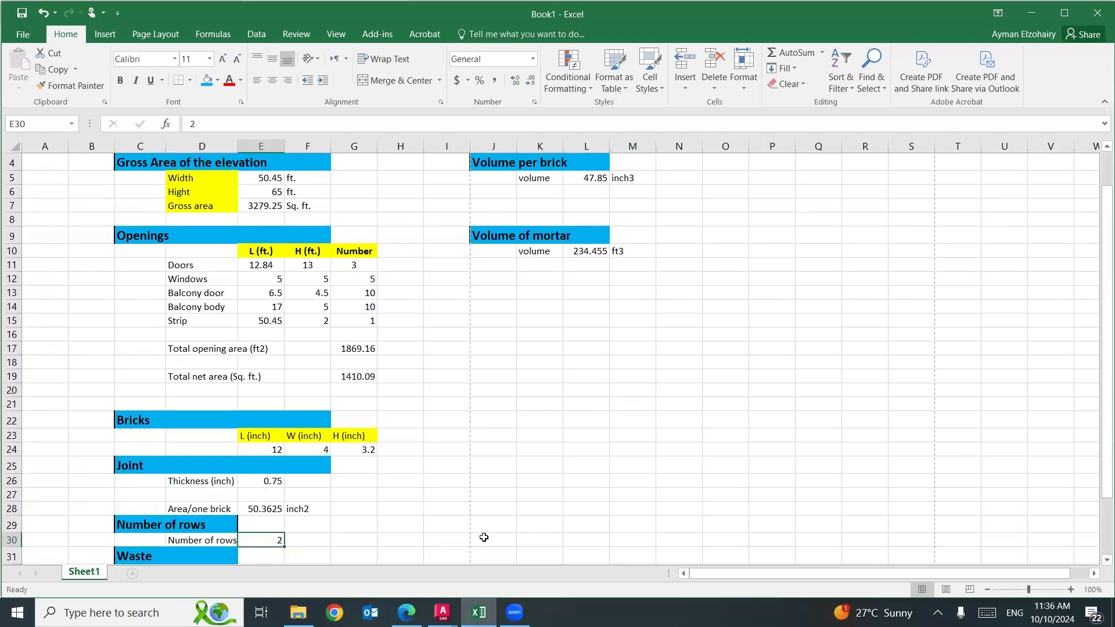
Return to the PDF in Edge and underline "of mortar", "joint thickness" and "net area of the wall" in Step 3.
click(407, 613)
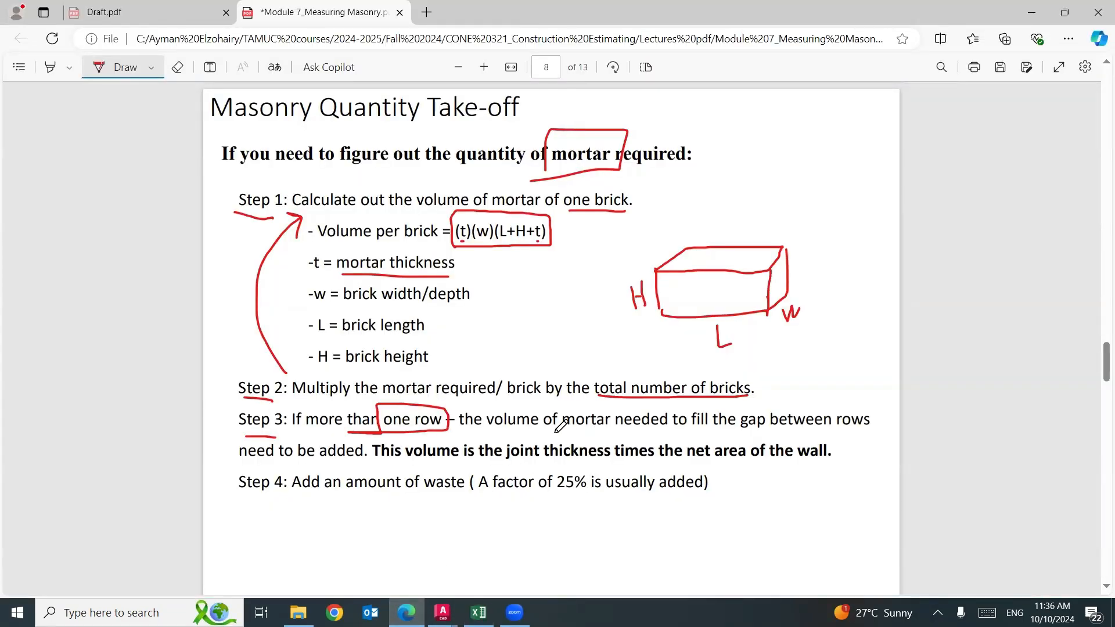
drag(543, 434, 607, 434)
drag(521, 462, 615, 458)
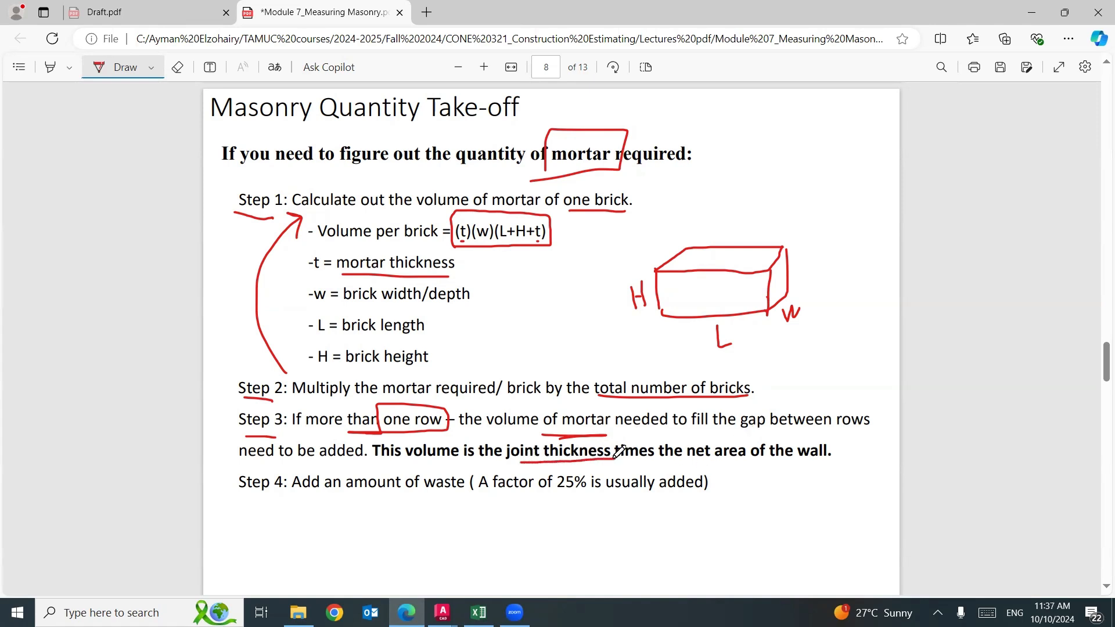
drag(707, 463, 824, 462)
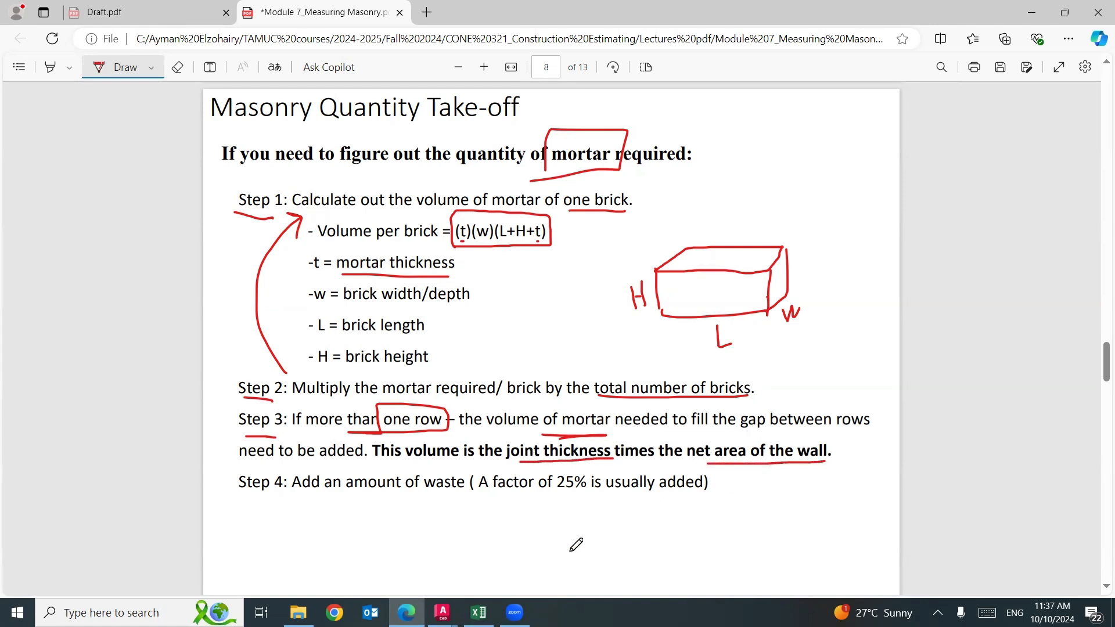
Switch to Excel and add the heading "Due to two rows" in J13:L13, using the format of the "Volume of mortar" heading.
click(479, 613)
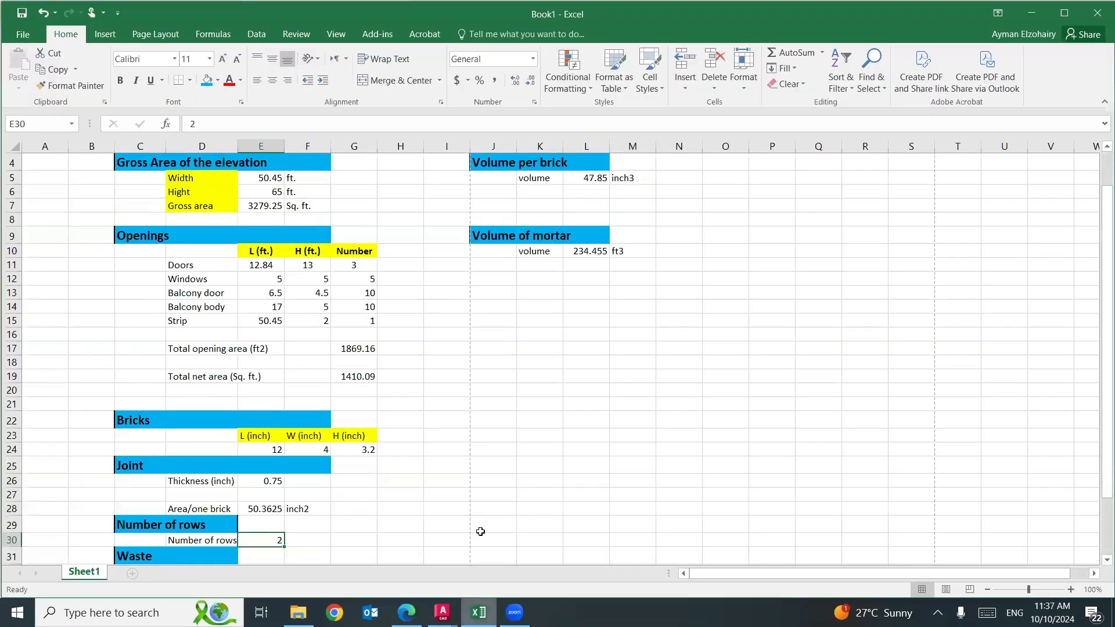
click(496, 240)
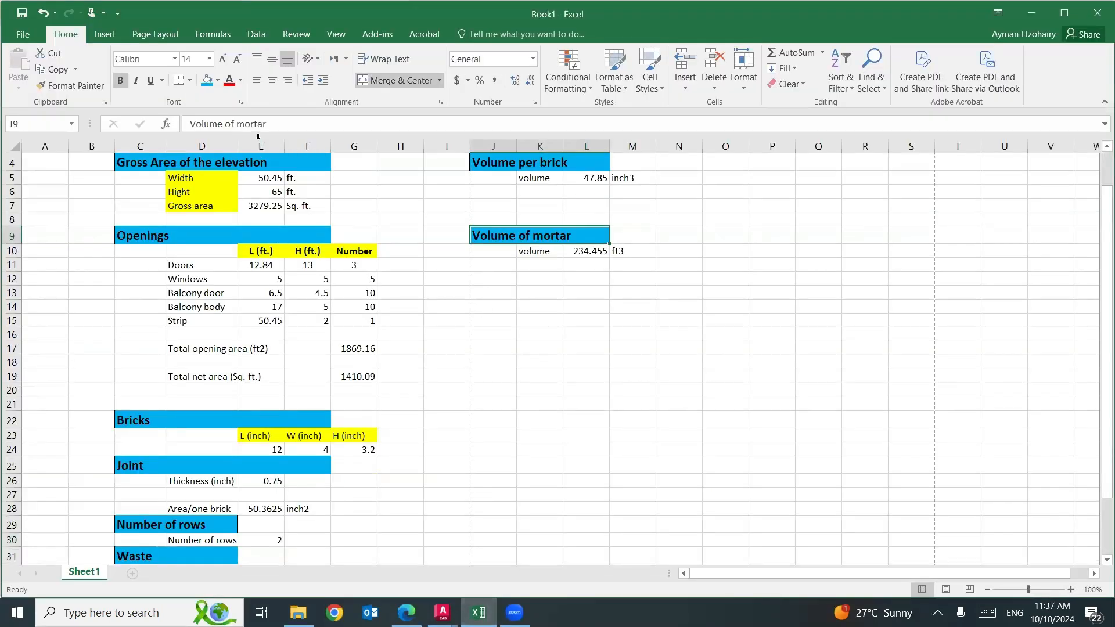
click(95, 88)
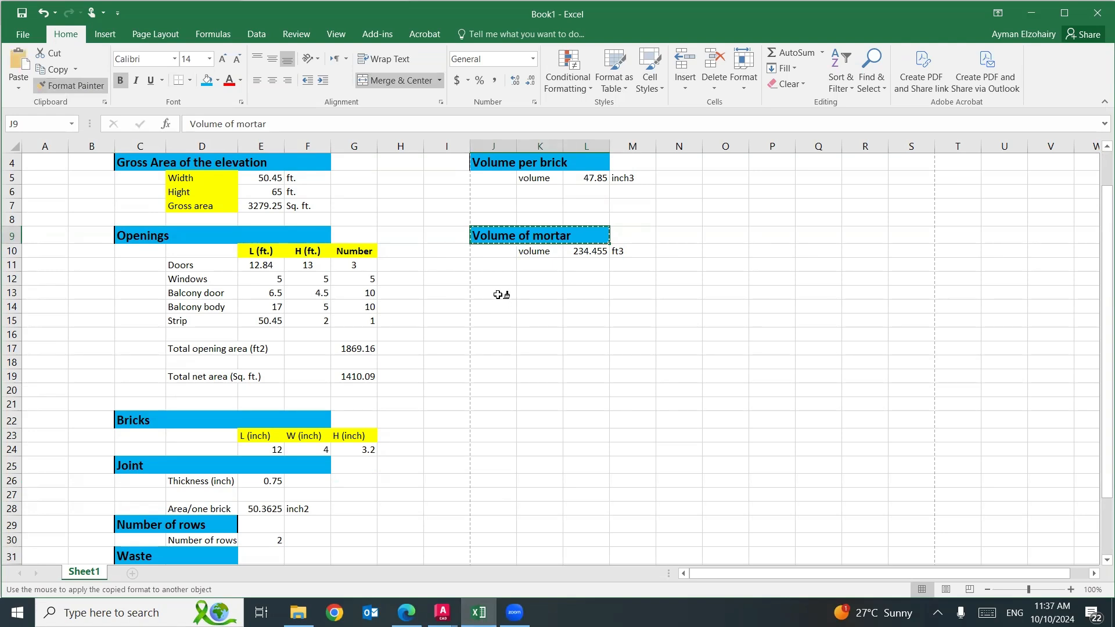
drag(498, 294, 576, 290)
text(Du)
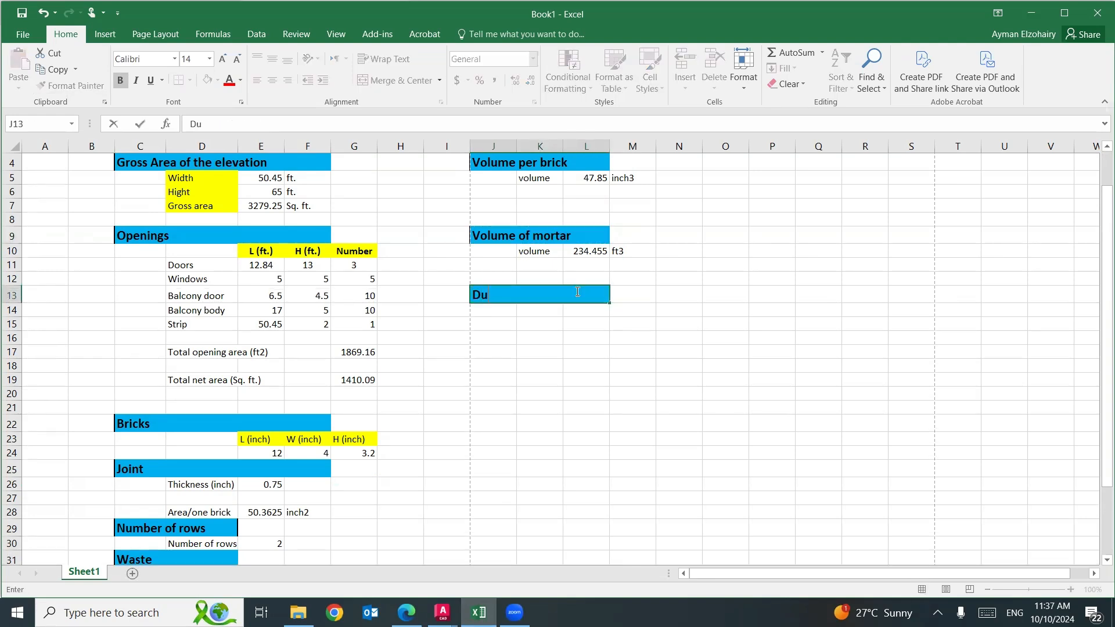
text(e to two)
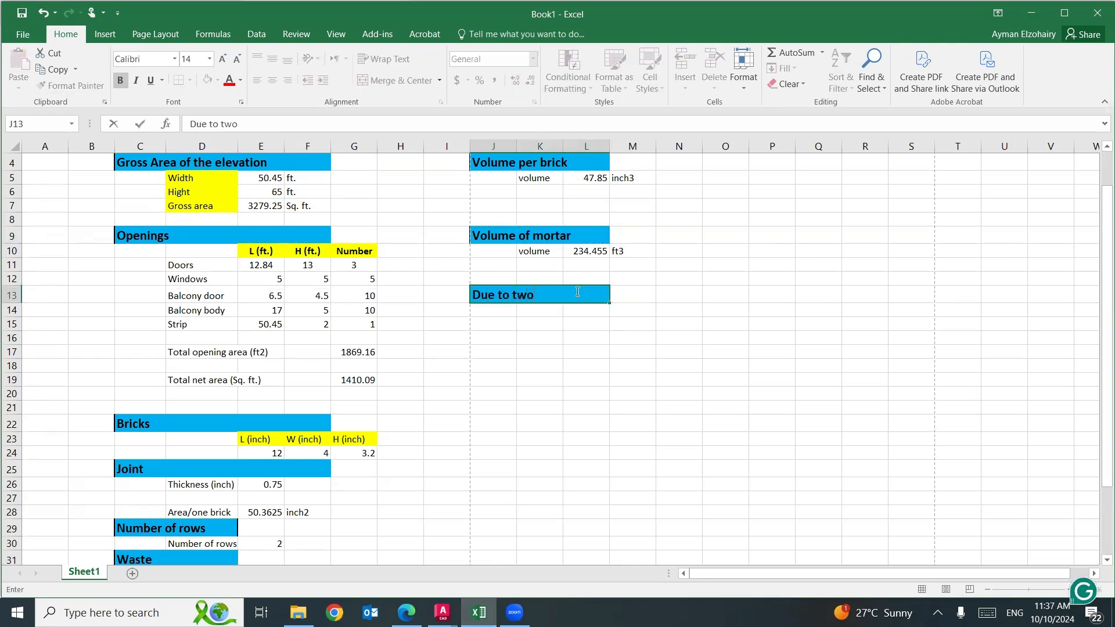
text( rows)
Label K14 "volume" and calculate the mortar between the rows in L14 with =(E26/12)*G19.
click(544, 308)
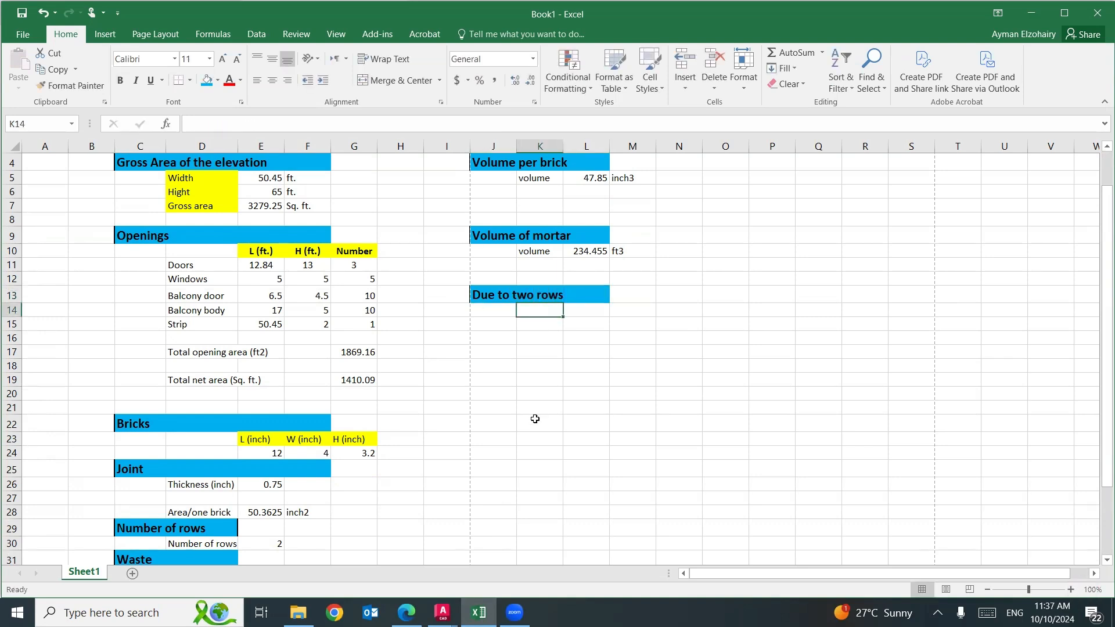
text(volume)
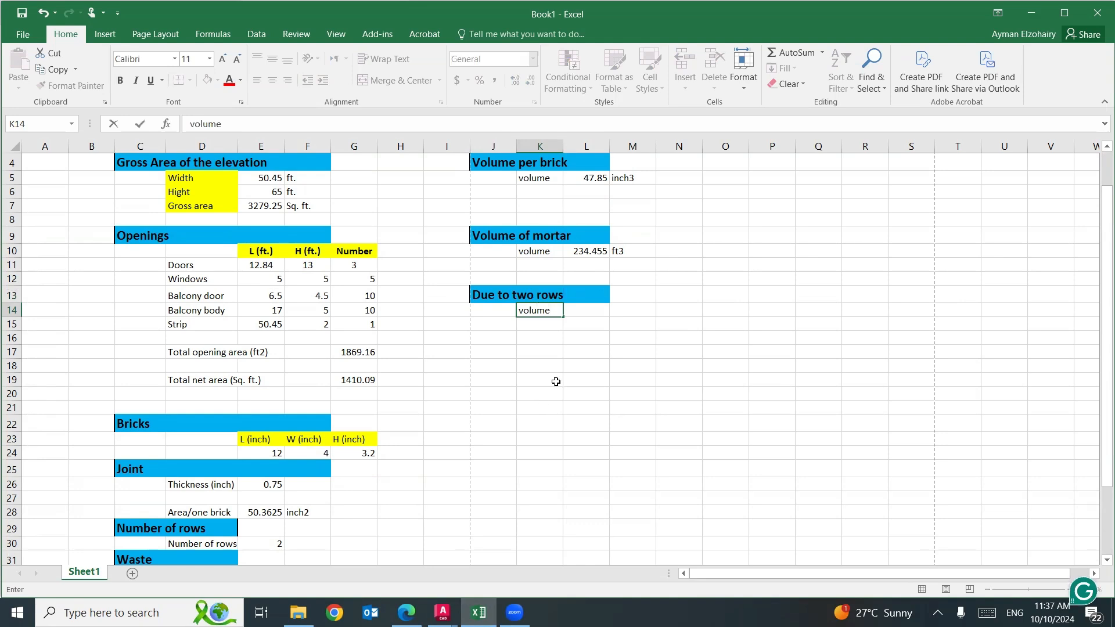
click(595, 312)
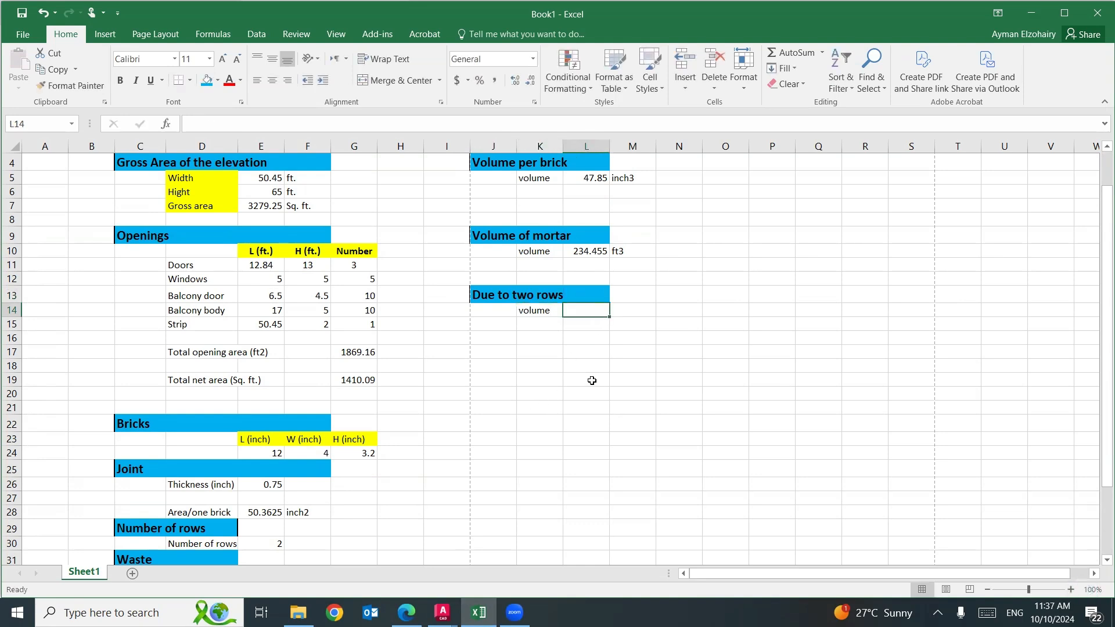
text(=)
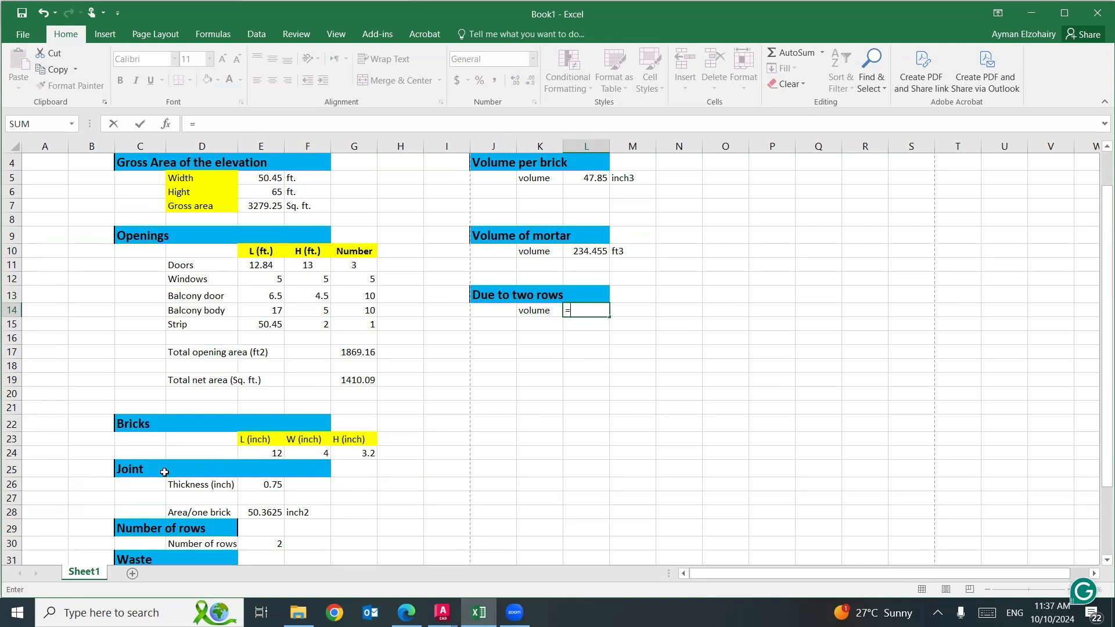
click(267, 485)
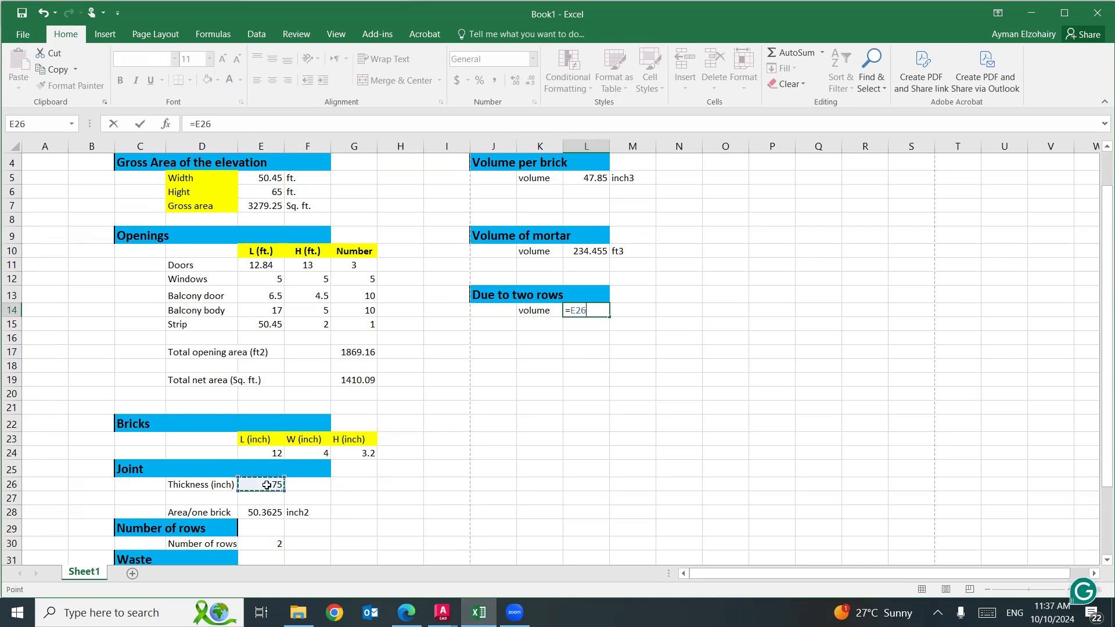
text(/)
text(()
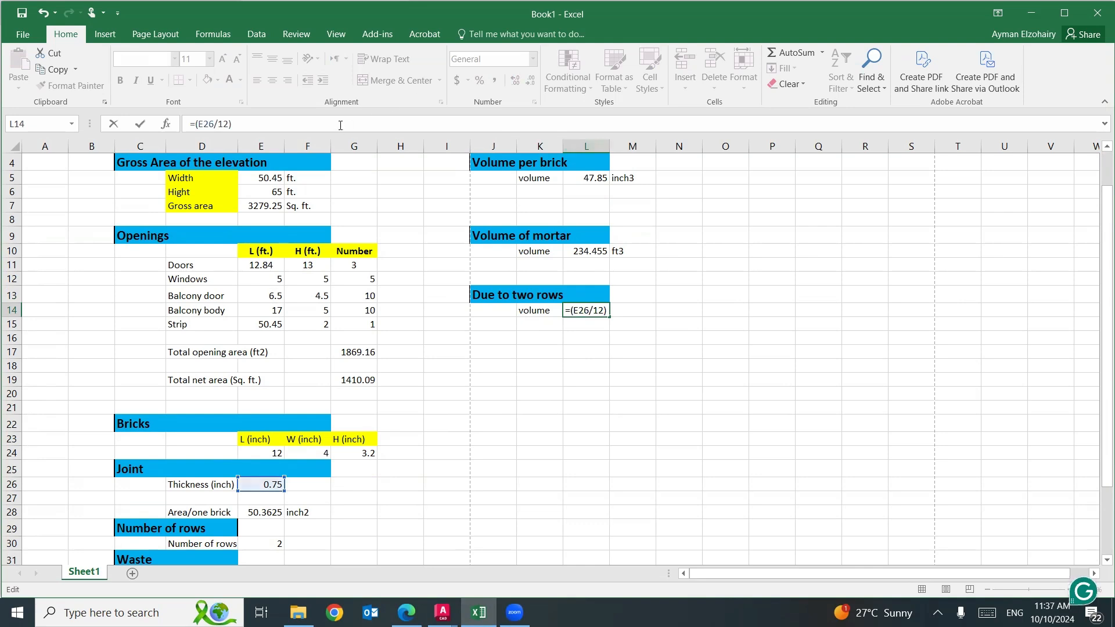
click(339, 125)
click(342, 383)
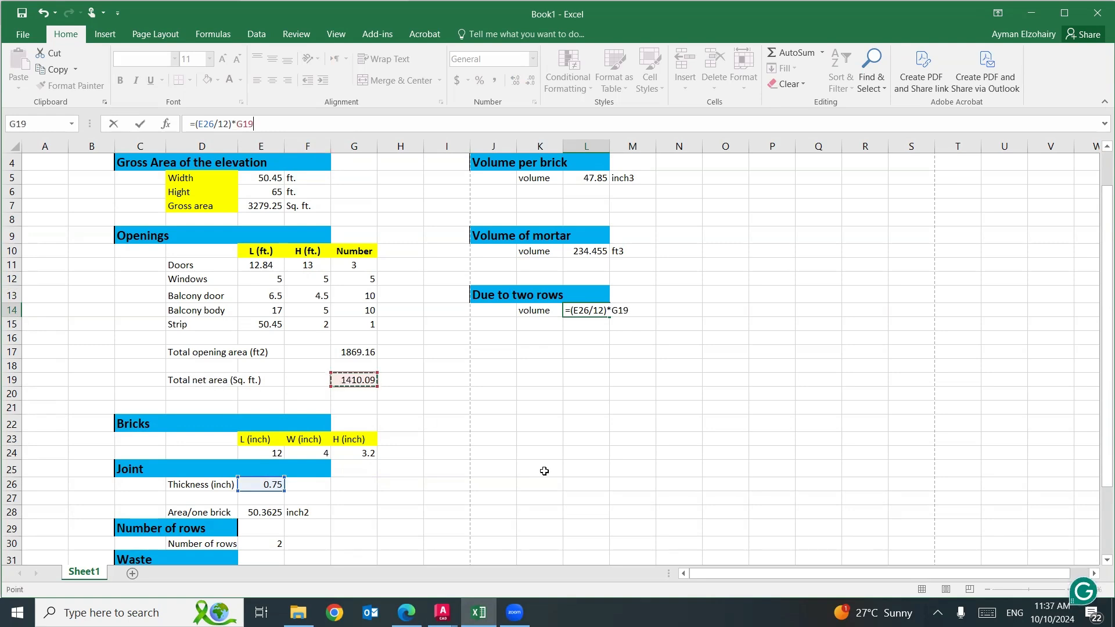
key(Return)
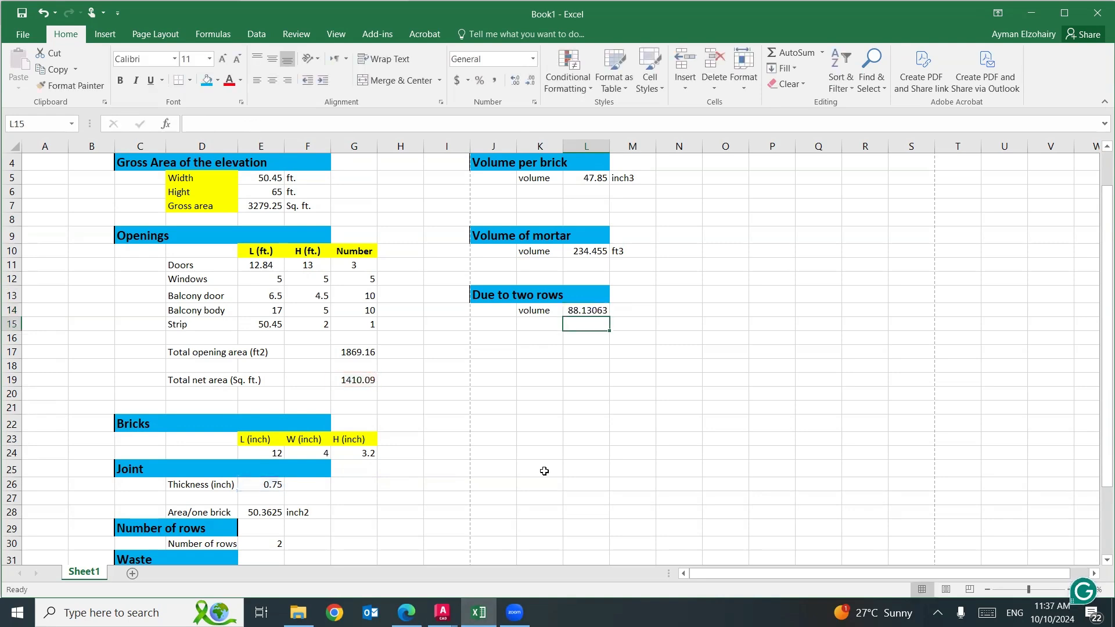
Enter the unit ft3 in M14 beside the two-row mortar volume.
double_click(630, 314)
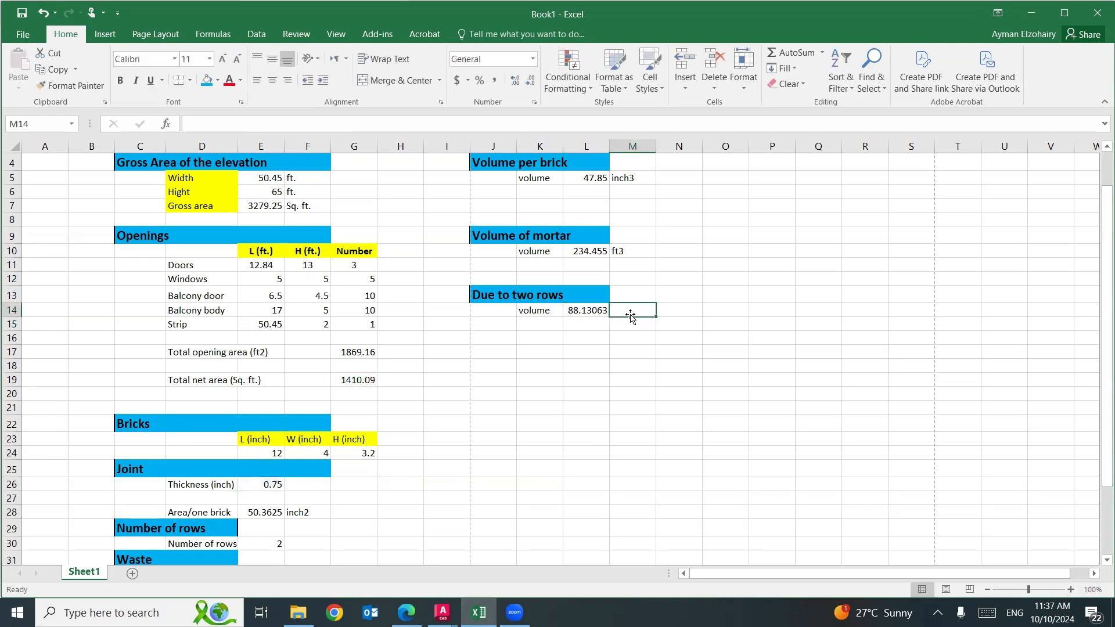
text(ft3)
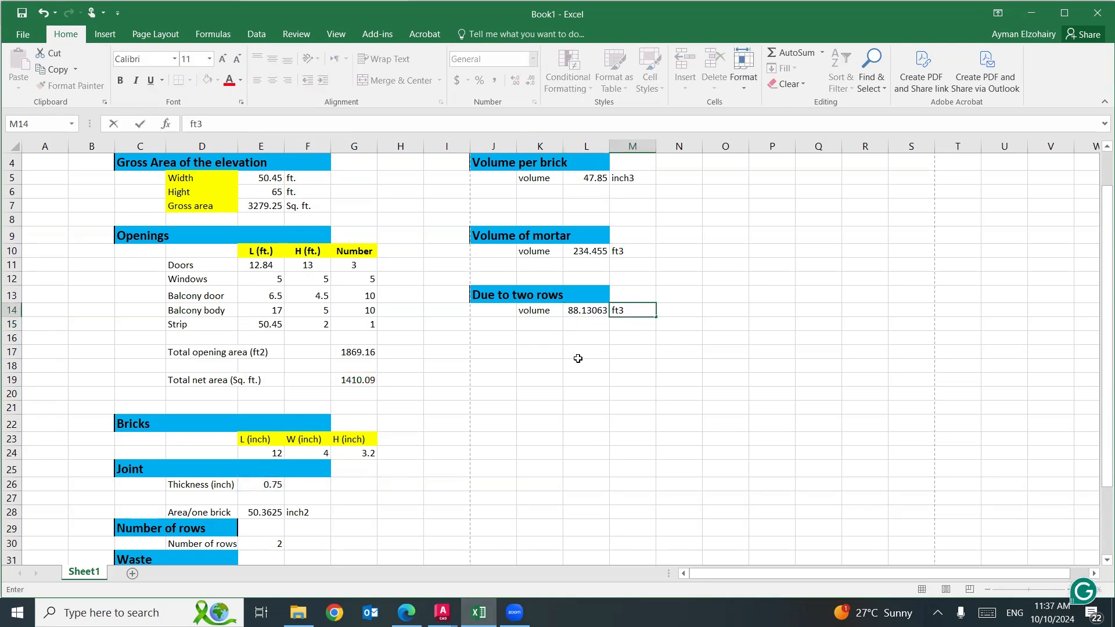
click(579, 354)
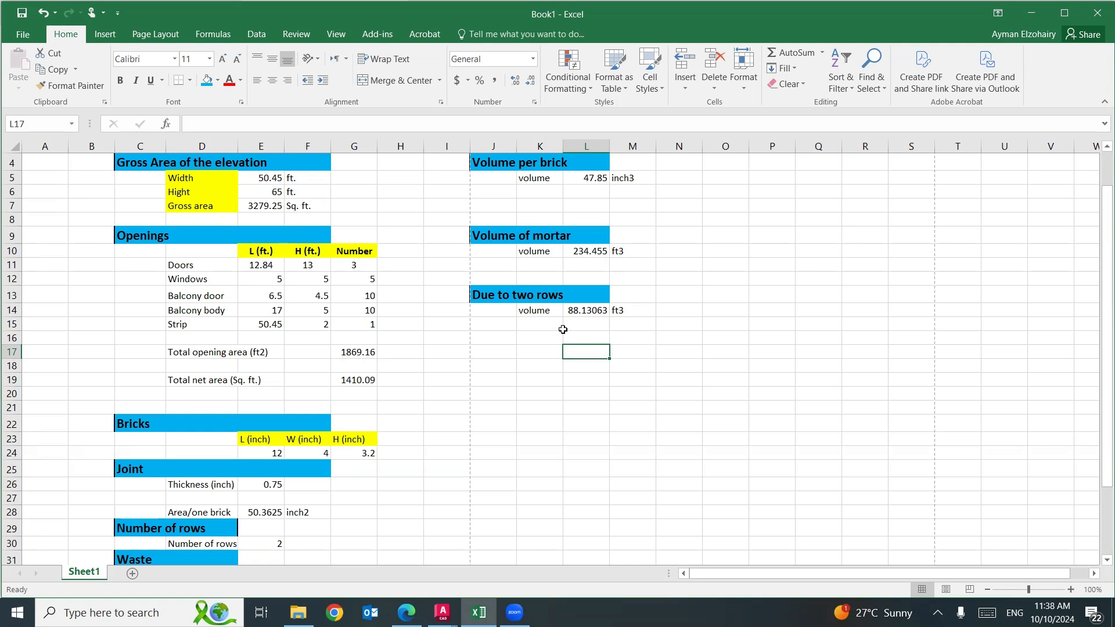
Add the heading "Total volume of mortar" in J17:L17, using the format of the "Due to two rows" heading.
click(481, 294)
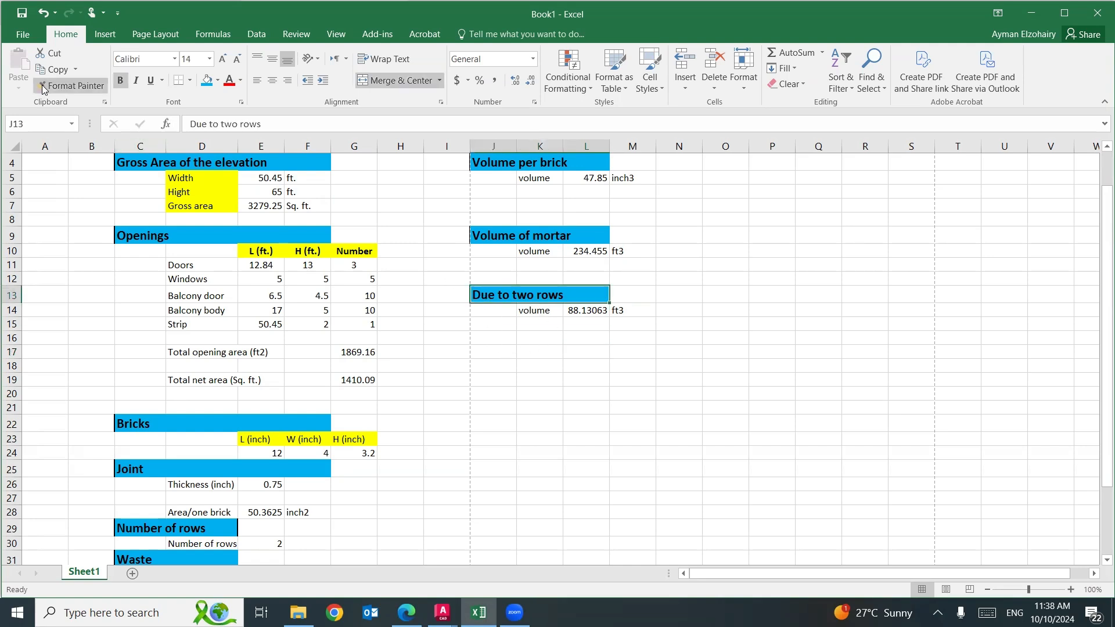
click(70, 85)
click(490, 352)
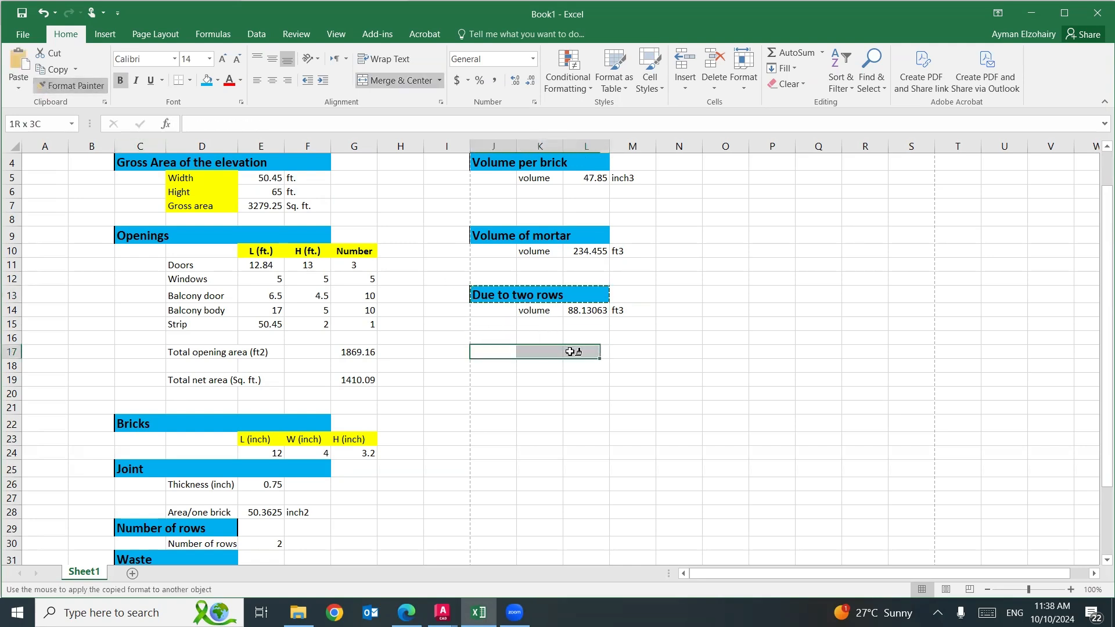
text(Tot)
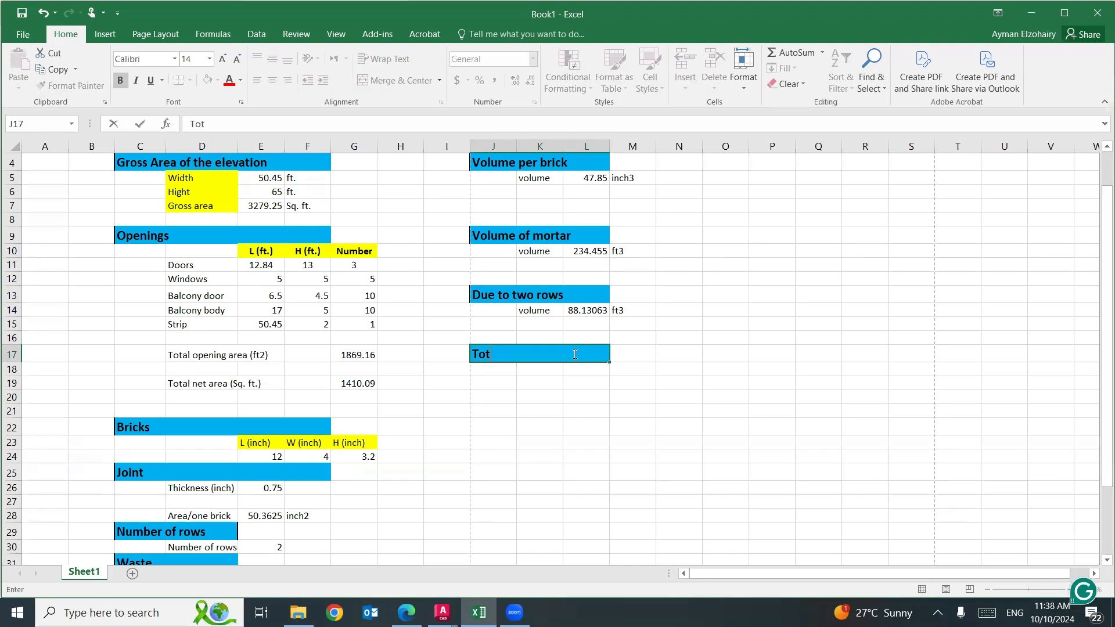
text(al volume)
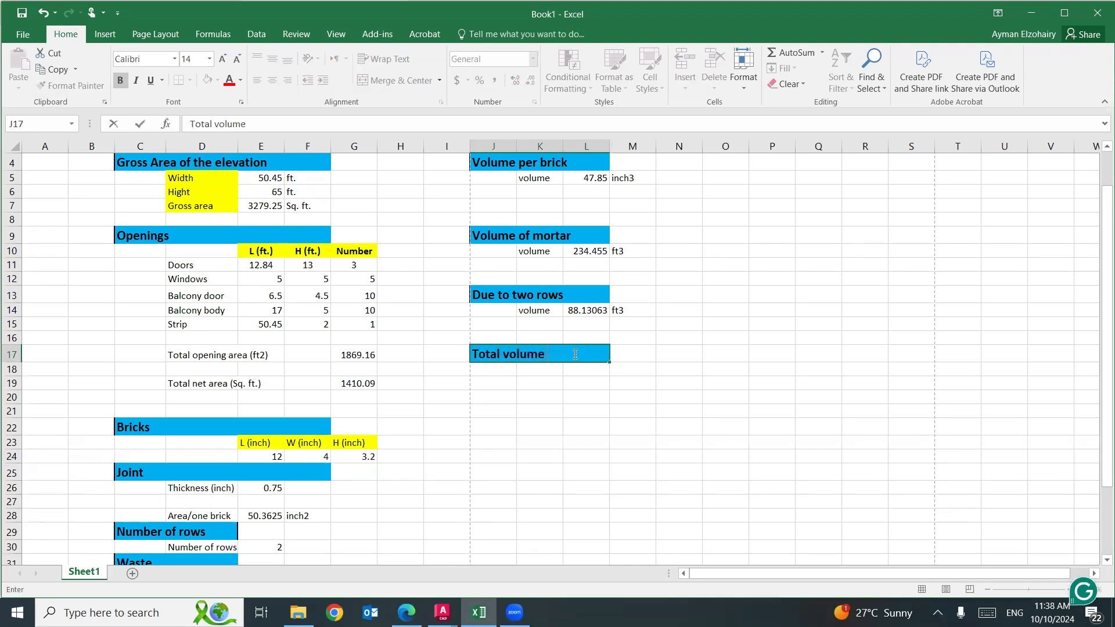
text( of mortar)
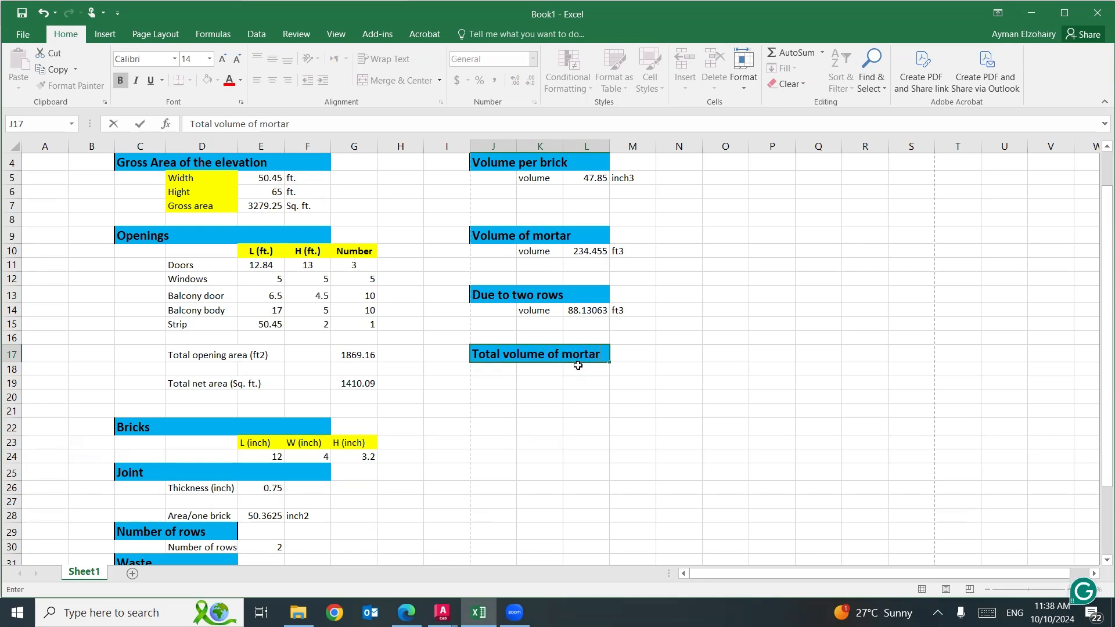
Label K18 "volume" and calculate the total mortar volume in L18 with =L10+L14.
click(550, 372)
text(volume)
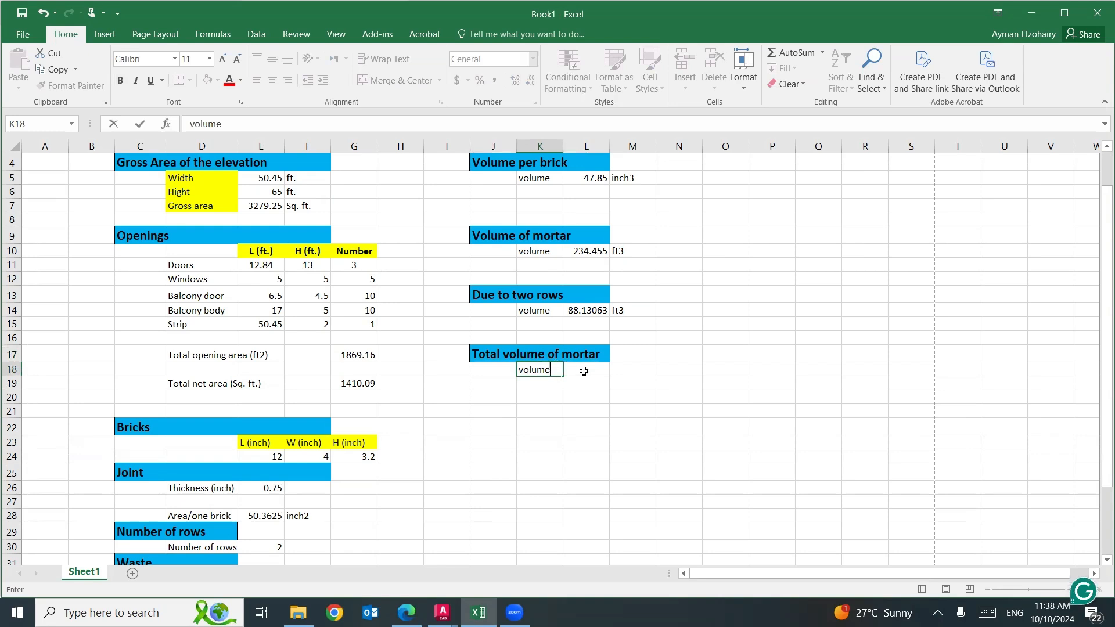
click(584, 371)
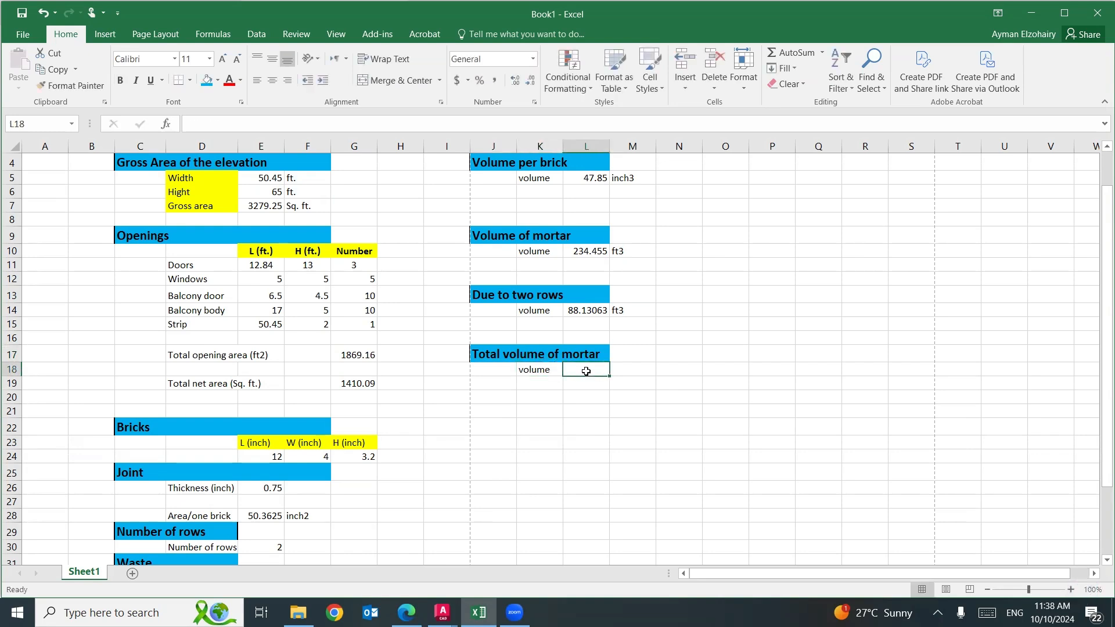
text(=)
click(581, 251)
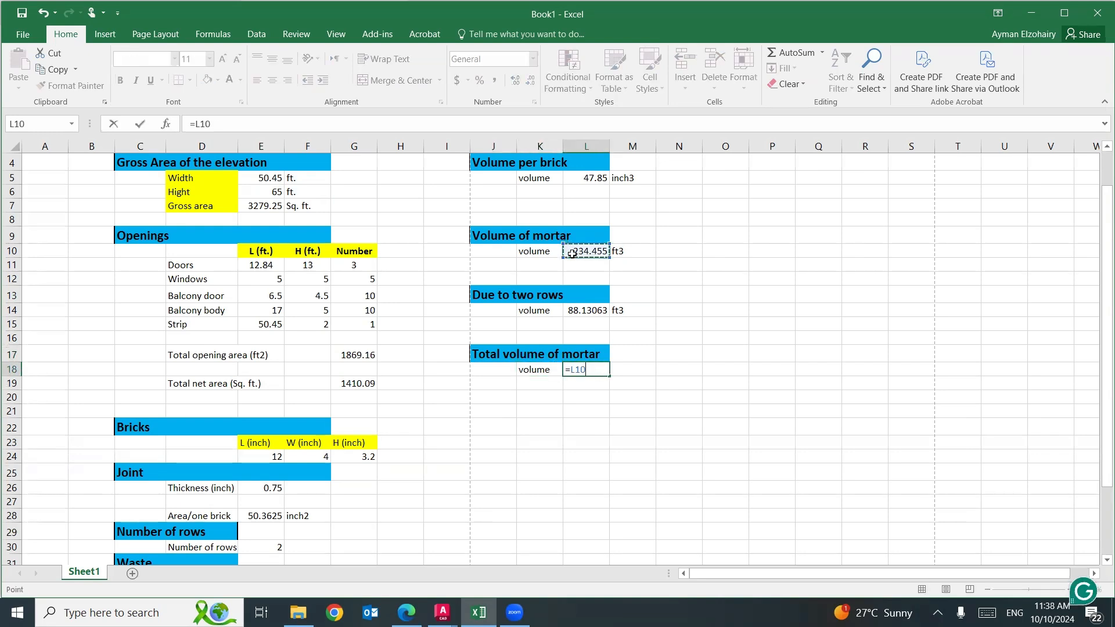
text(+)
click(587, 309)
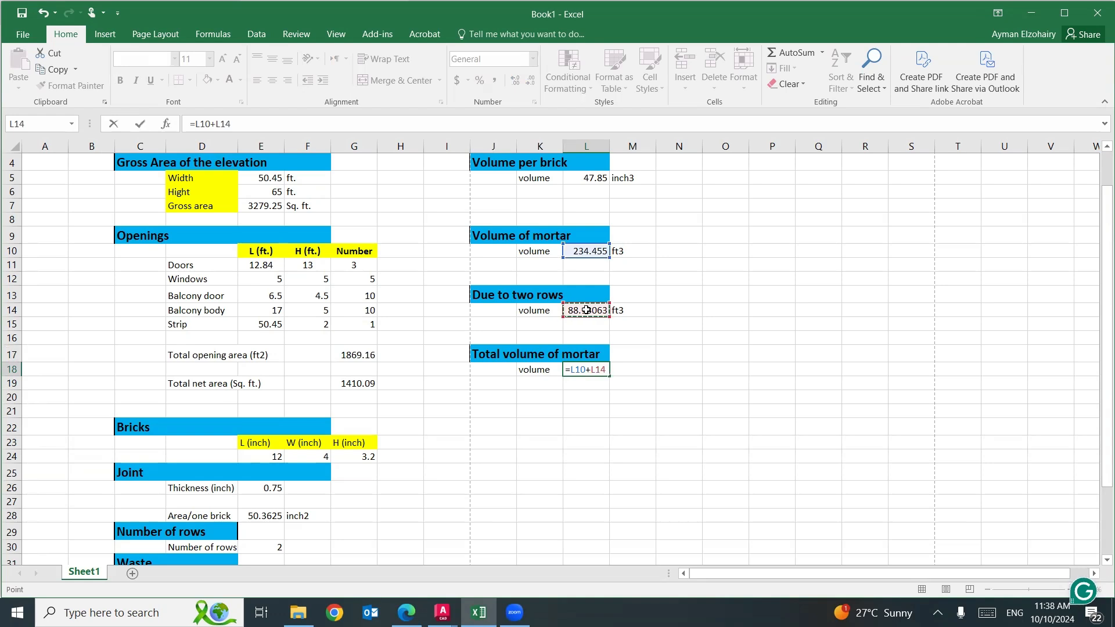
key(Return)
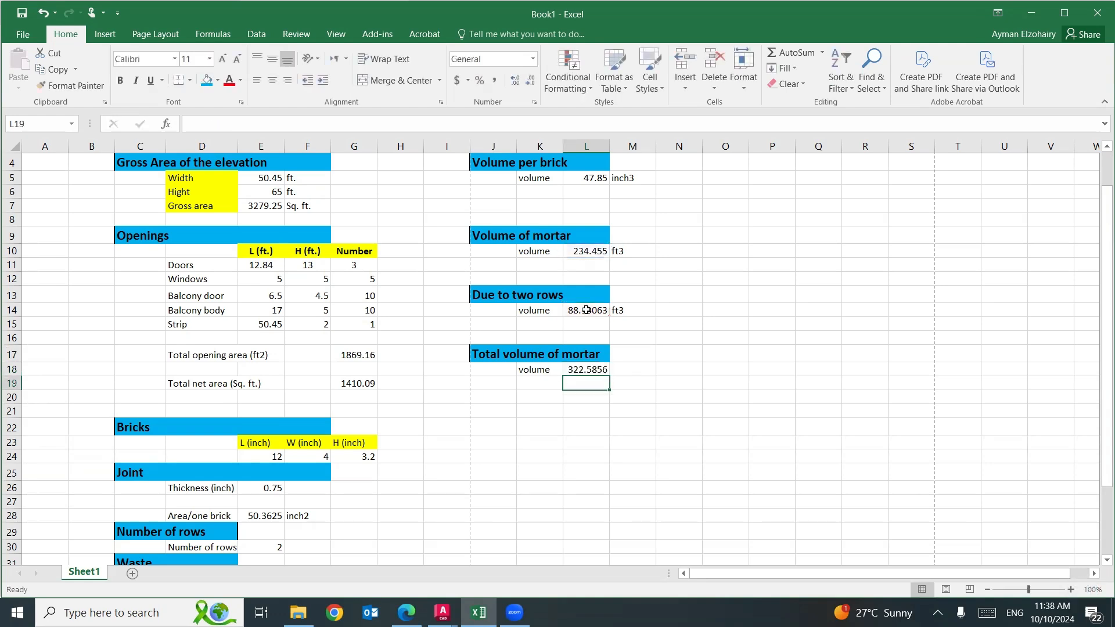
click(590, 420)
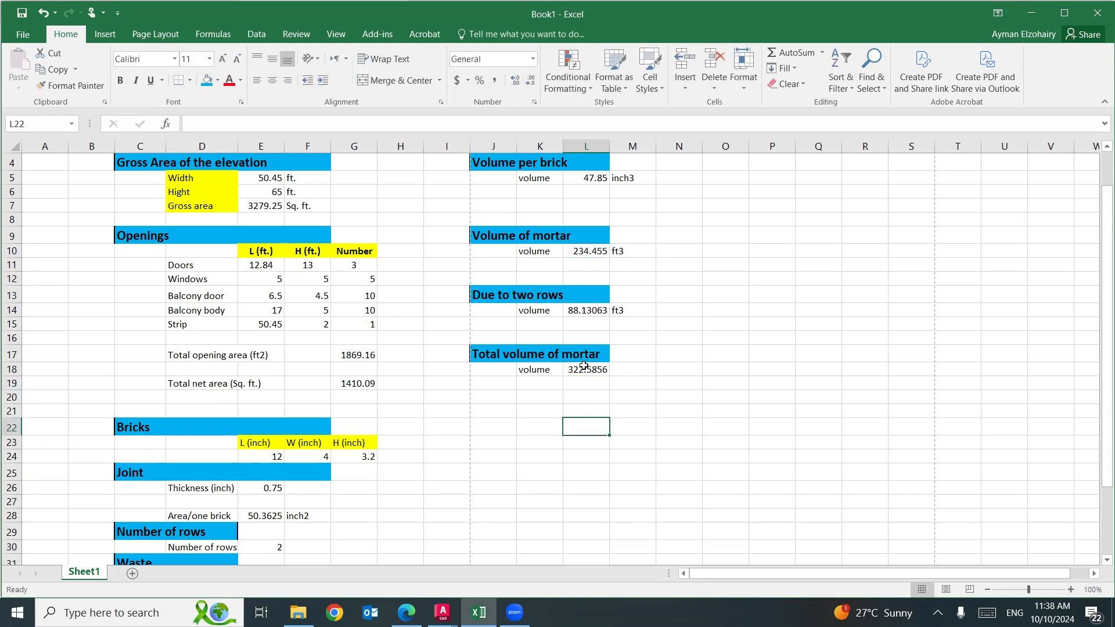
Extend the two-row mortar formula in L14 with the number-of-rows factor so it reads =(E26/12)*G19*(E30-1).
click(574, 310)
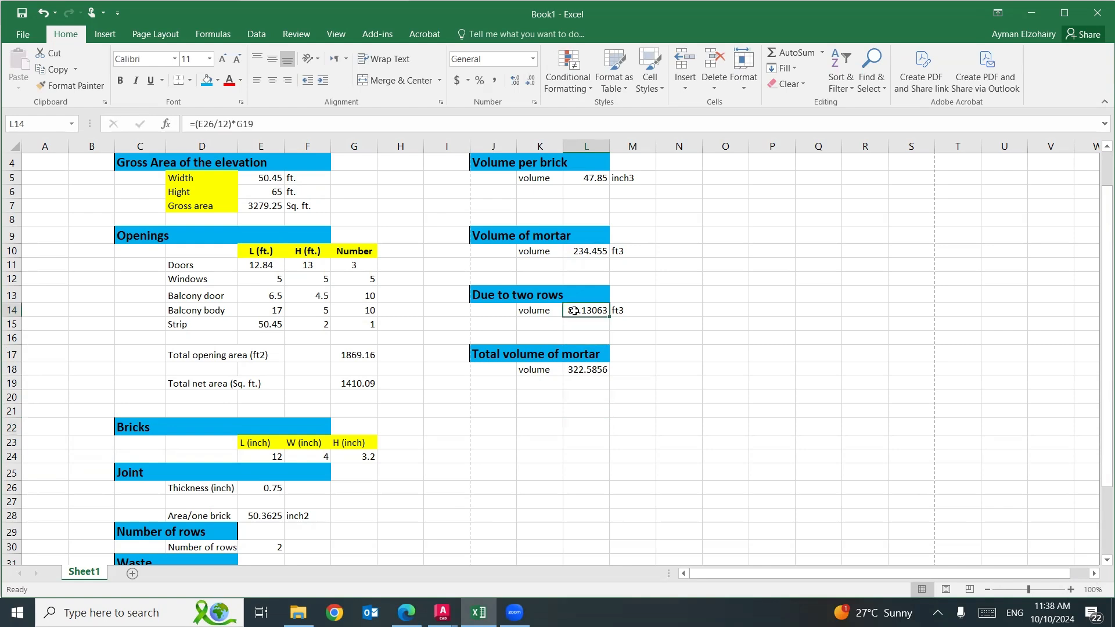
click(284, 121)
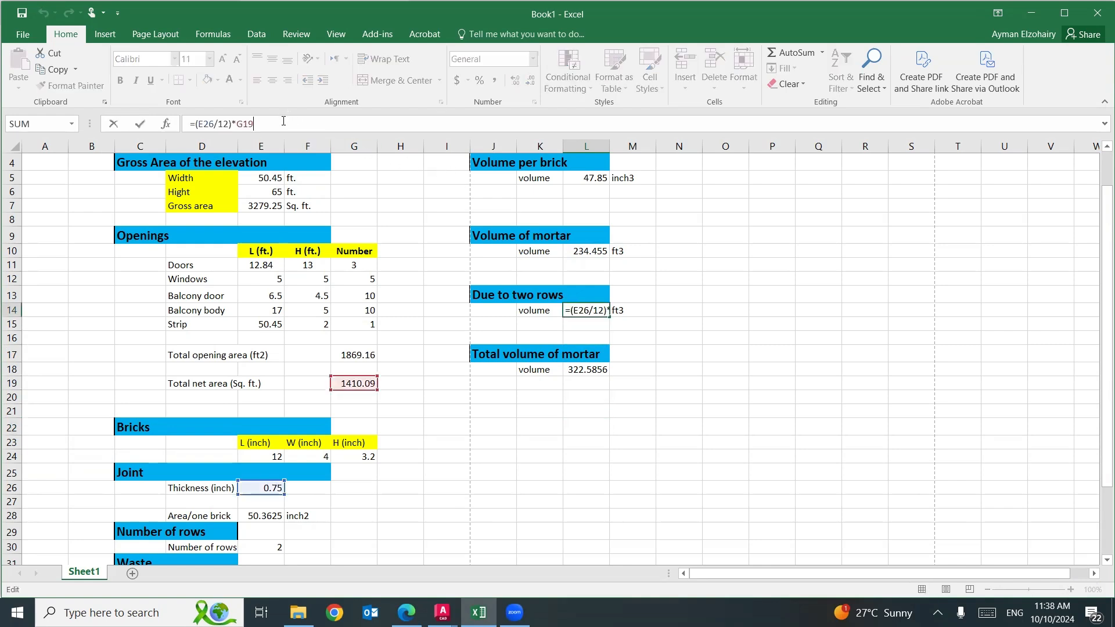
text(*)
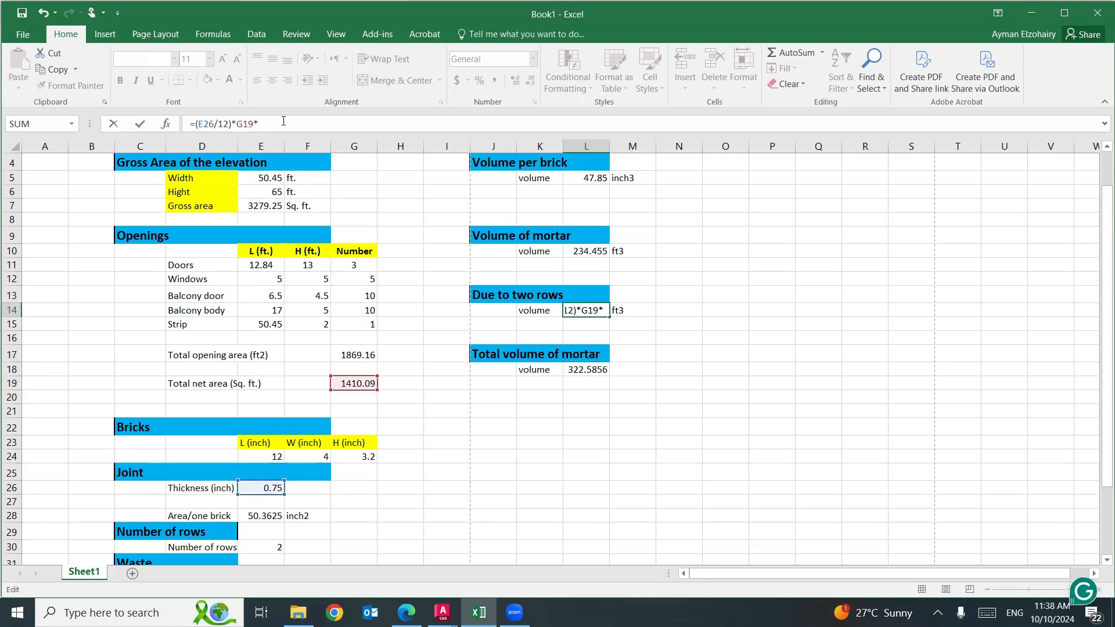
text(()
click(256, 548)
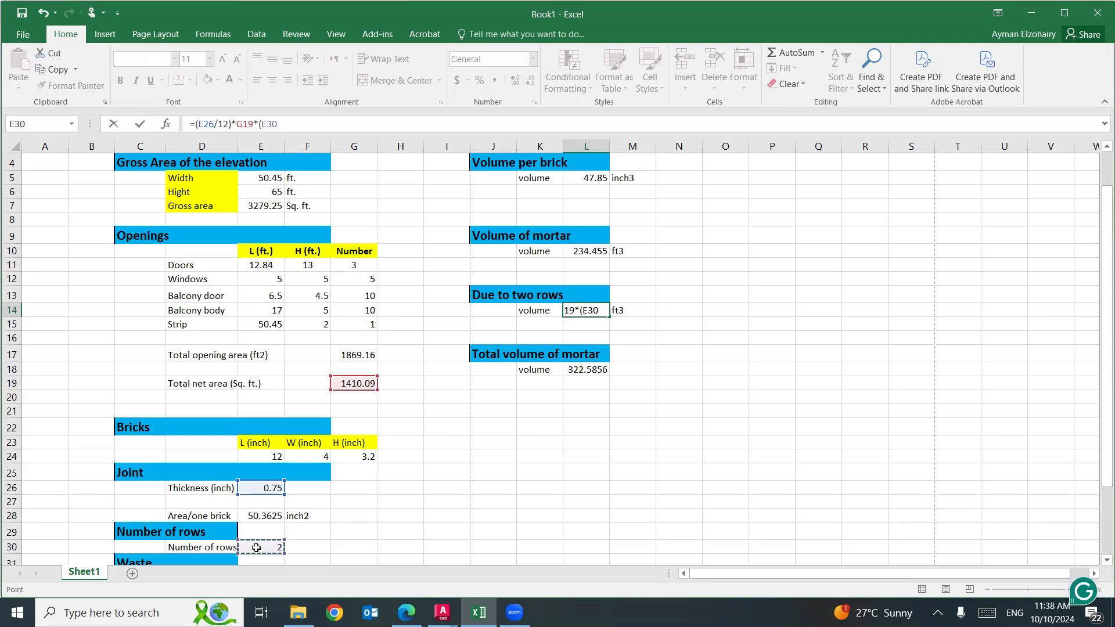
text(-1))
key(Return)
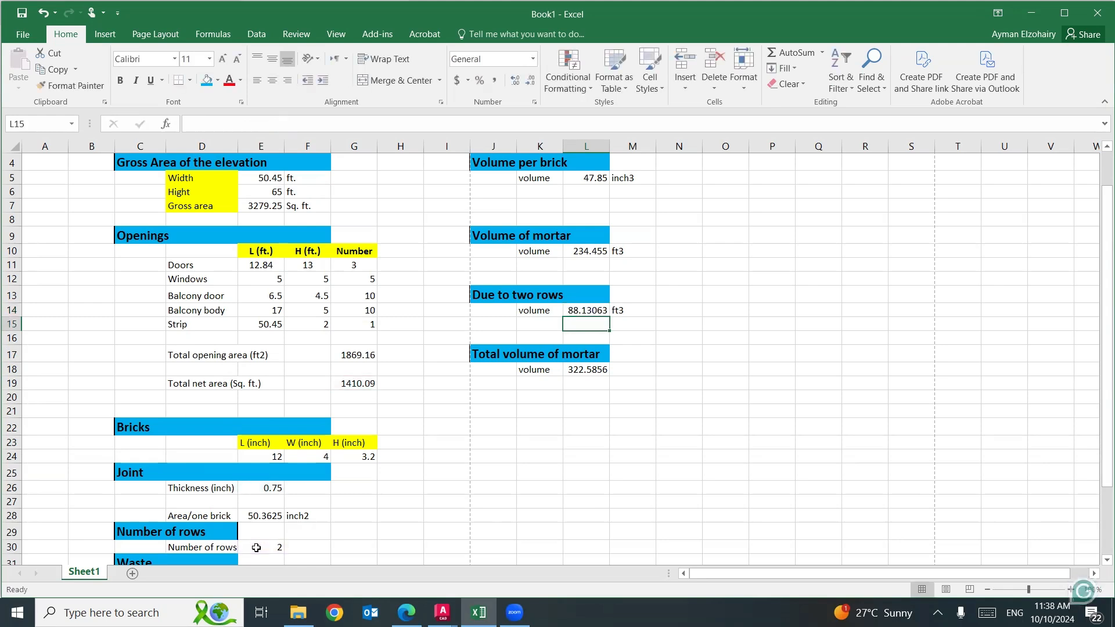
Test the number of rows in E30 with 1 and examine the (E30-1) factor in the L14 formula.
click(587, 310)
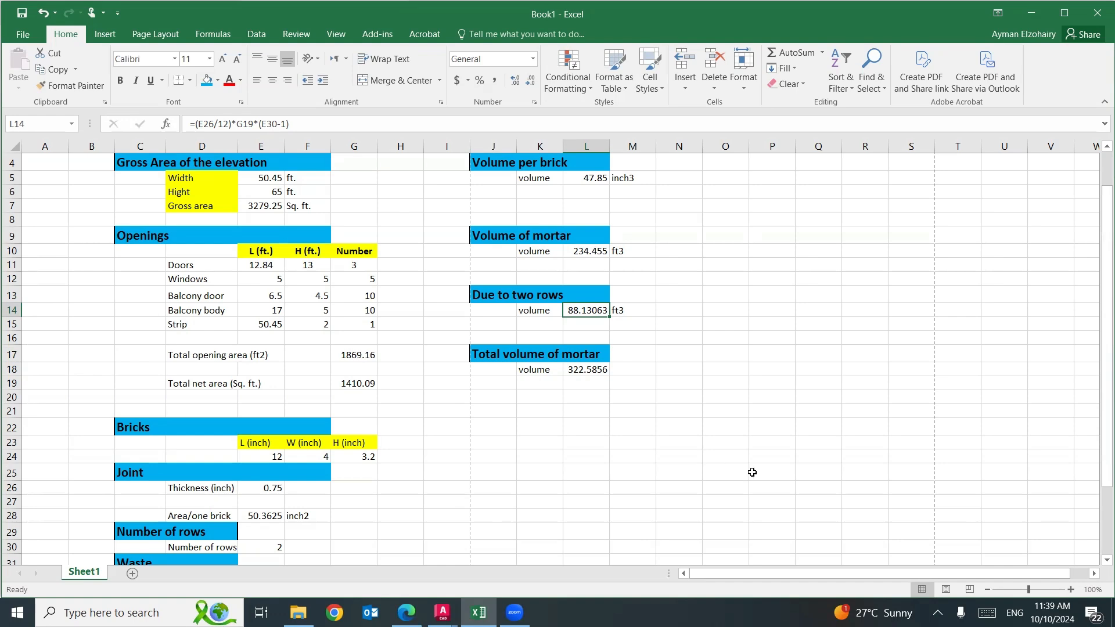
click(274, 546)
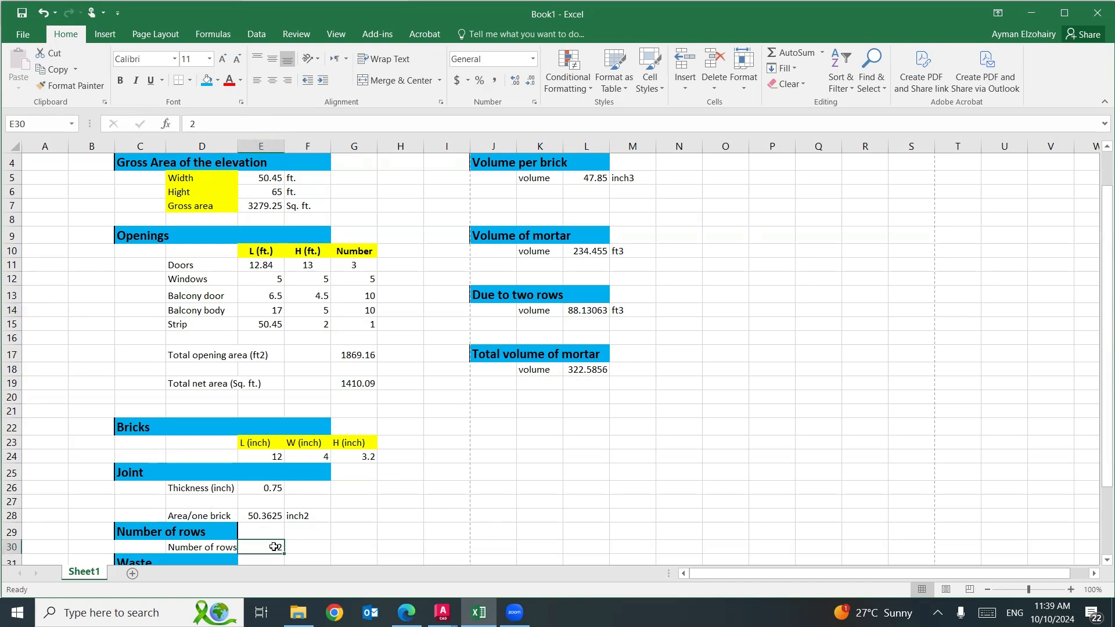
text(1)
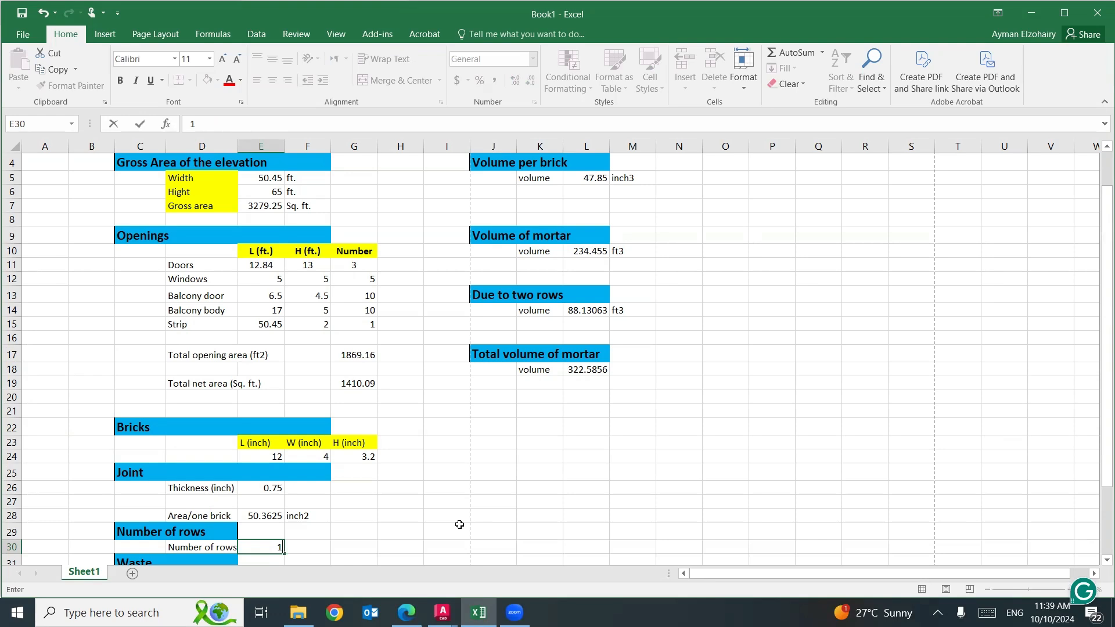
key(Return)
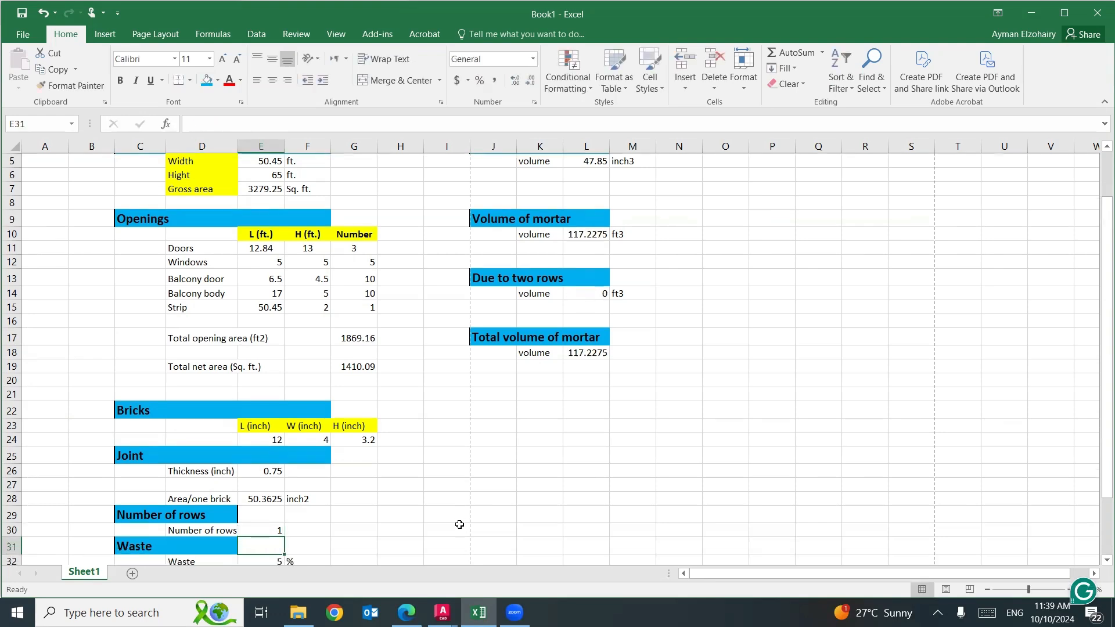
click(578, 291)
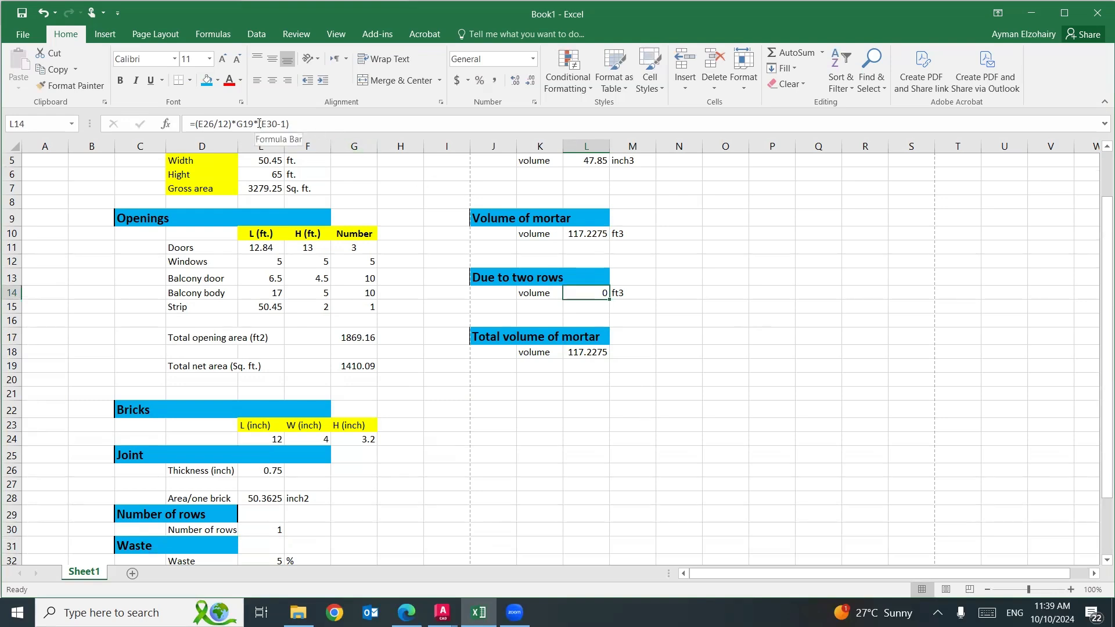
drag(259, 124, 290, 121)
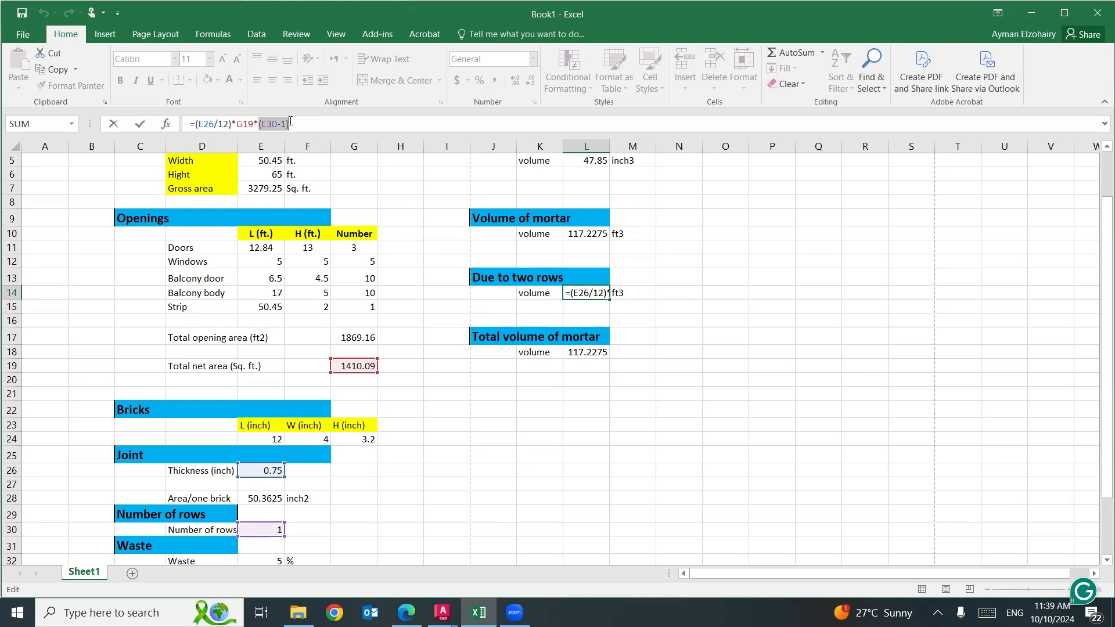
key(ctrl+Return)
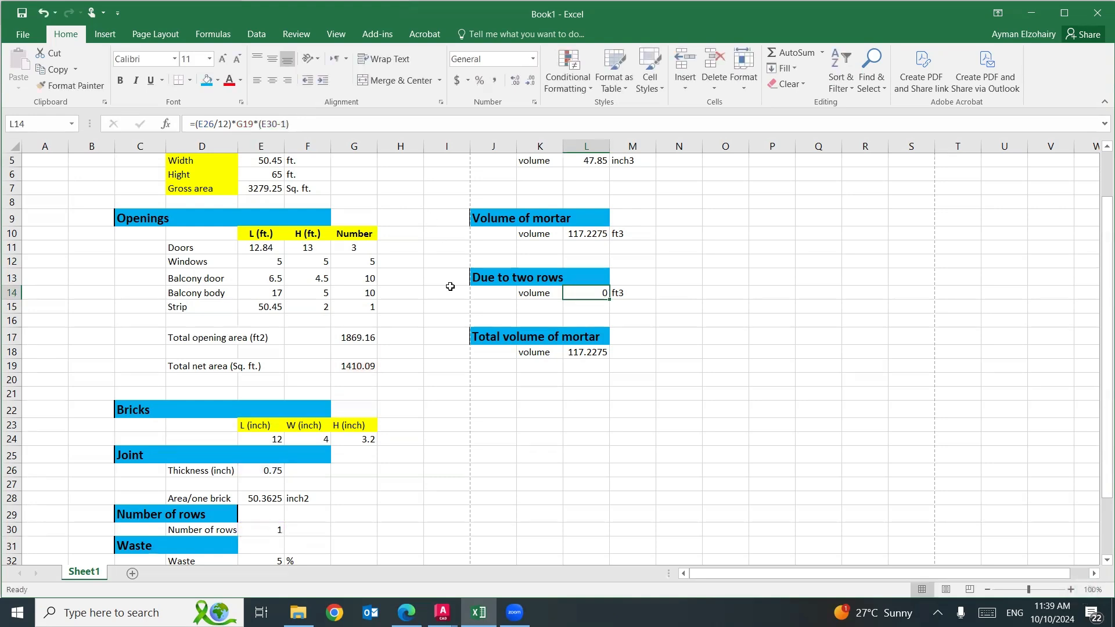
Test the number of rows in E30 with 2 and 3, checking the two-row mortar volume in L14.
click(263, 528)
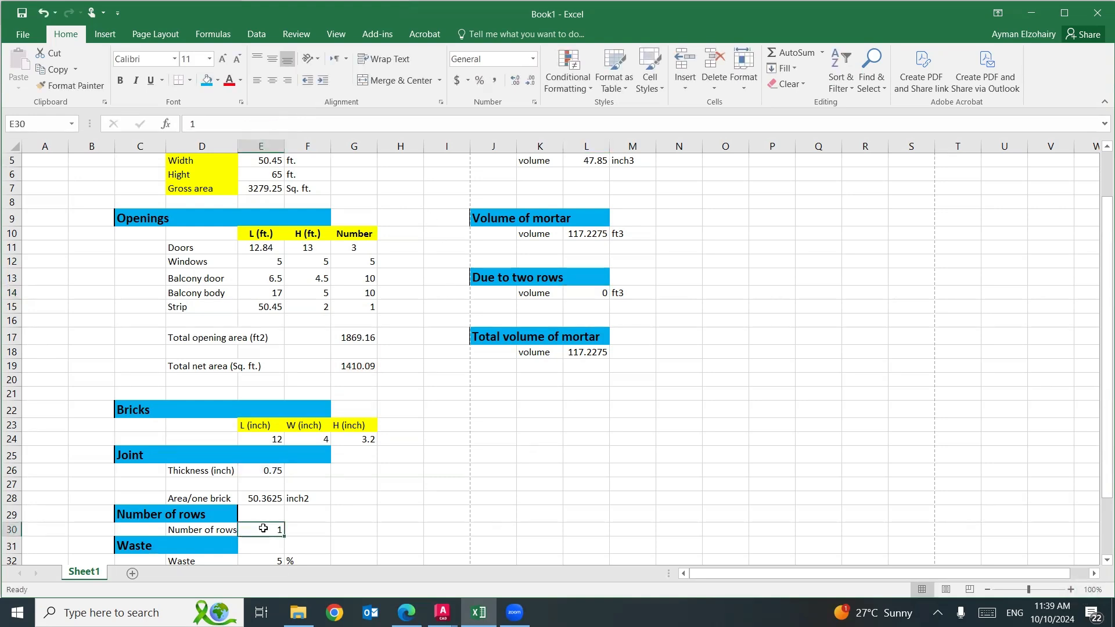
text(2)
key(Return)
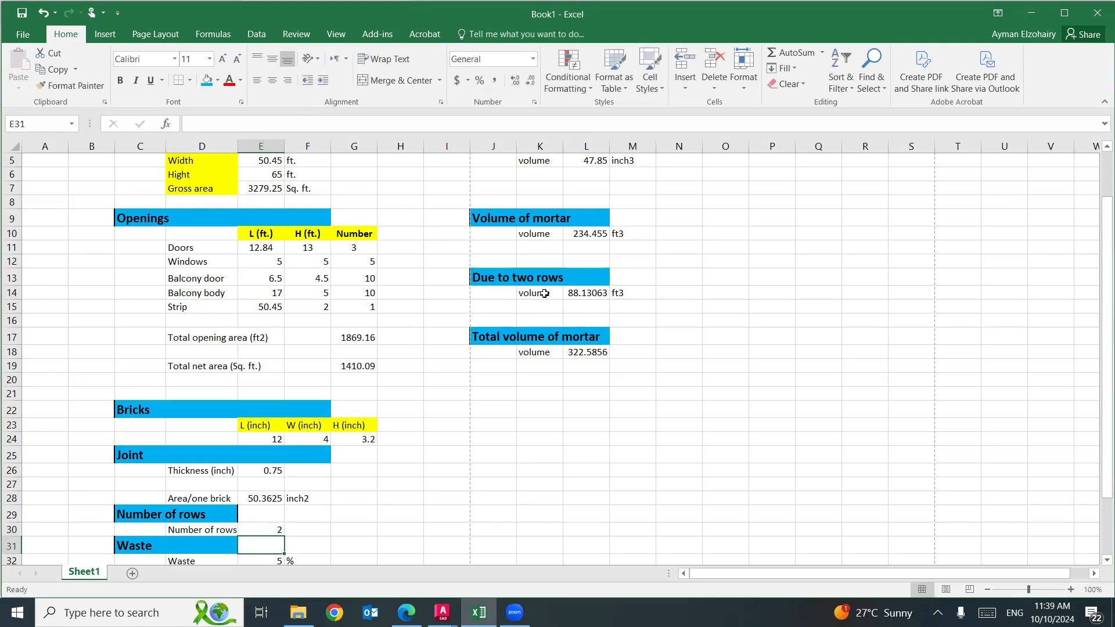
click(258, 532)
text(3)
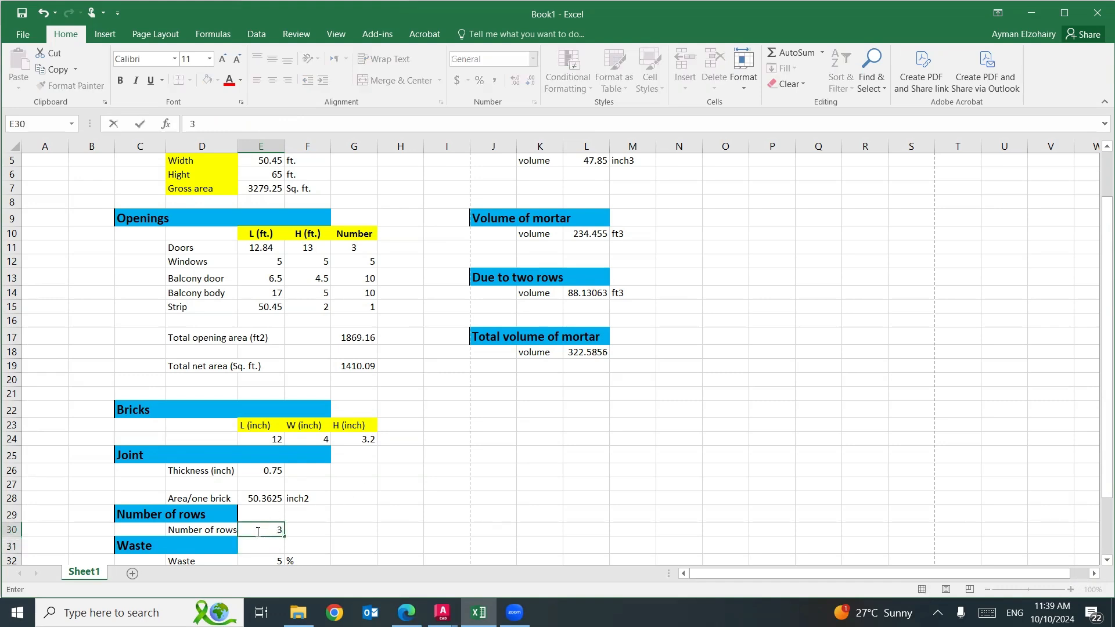
key(Return)
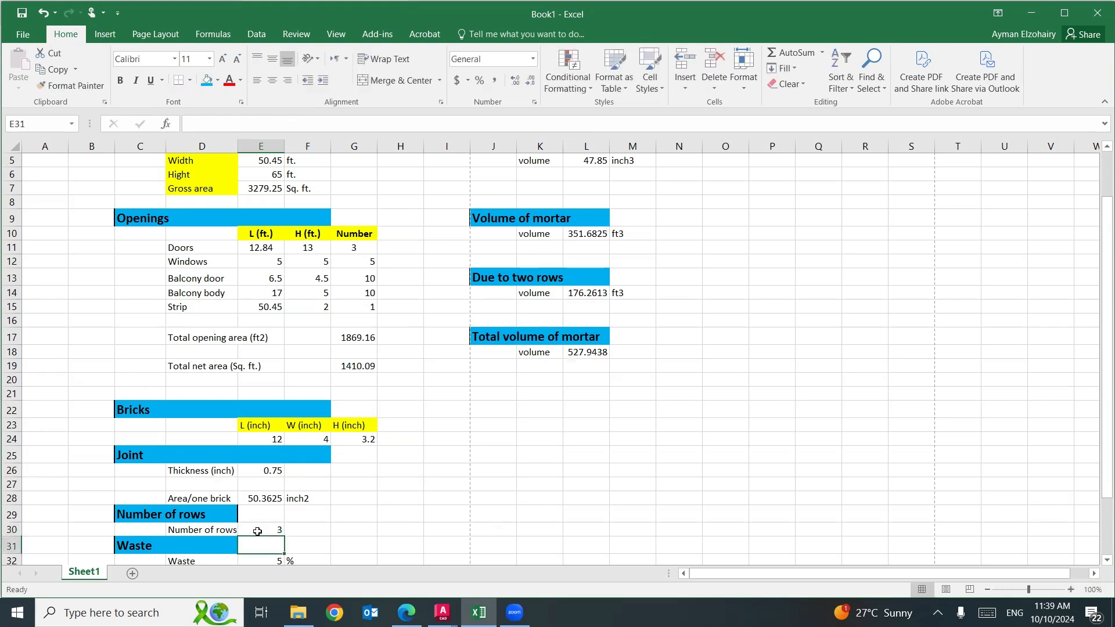
click(606, 292)
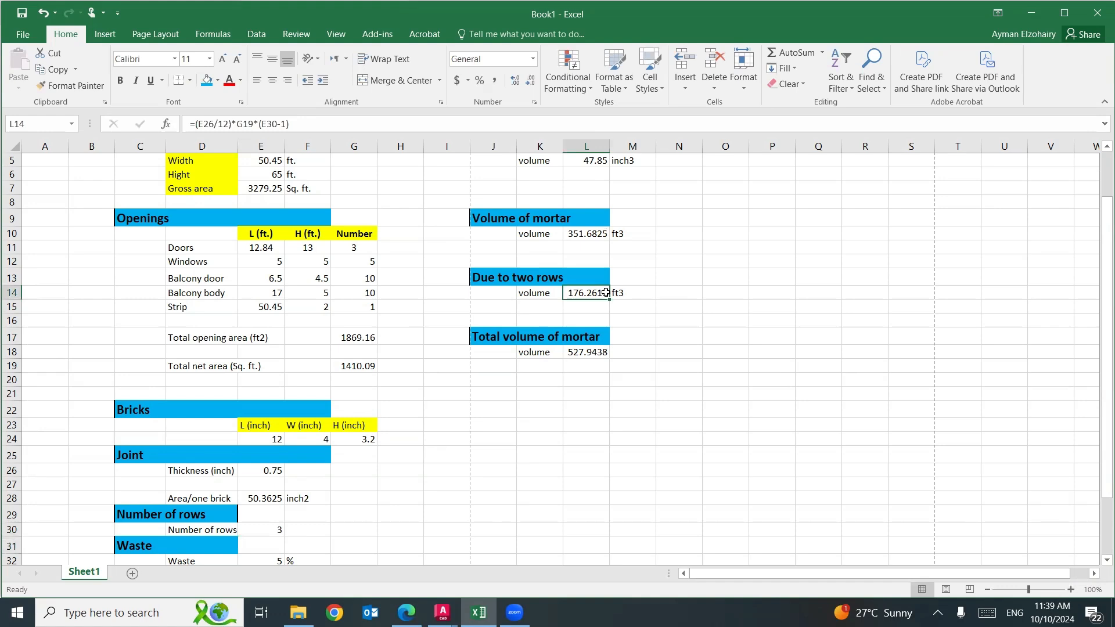
Set the number of rows in E30 to 1 and review the brick and mortar totals.
click(264, 529)
text(1)
key(Return)
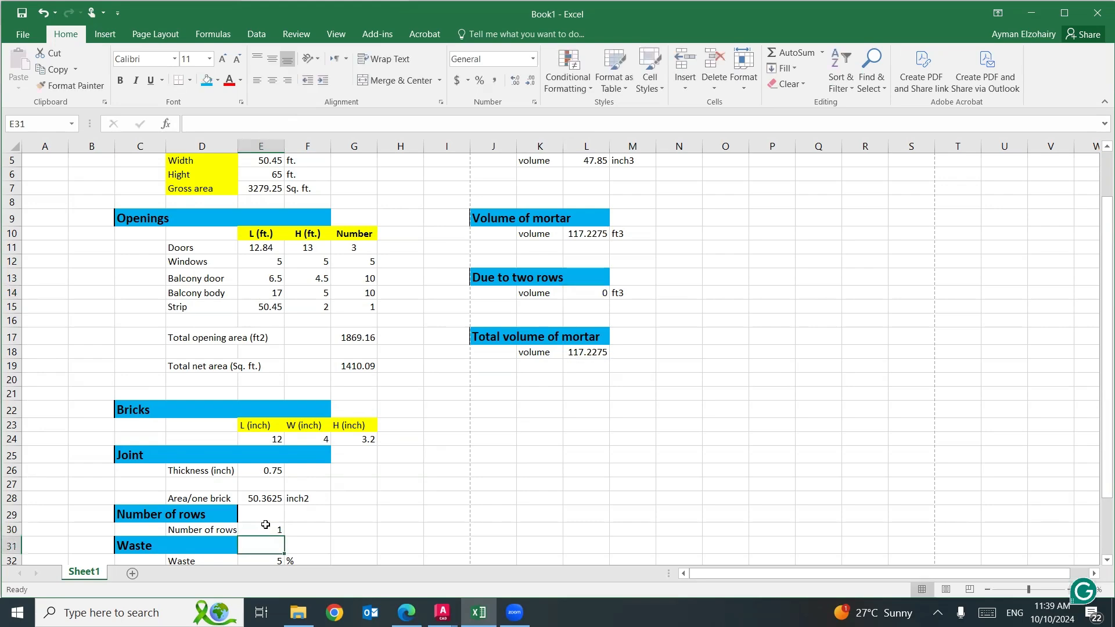
scroll(668, 464, up, 2)
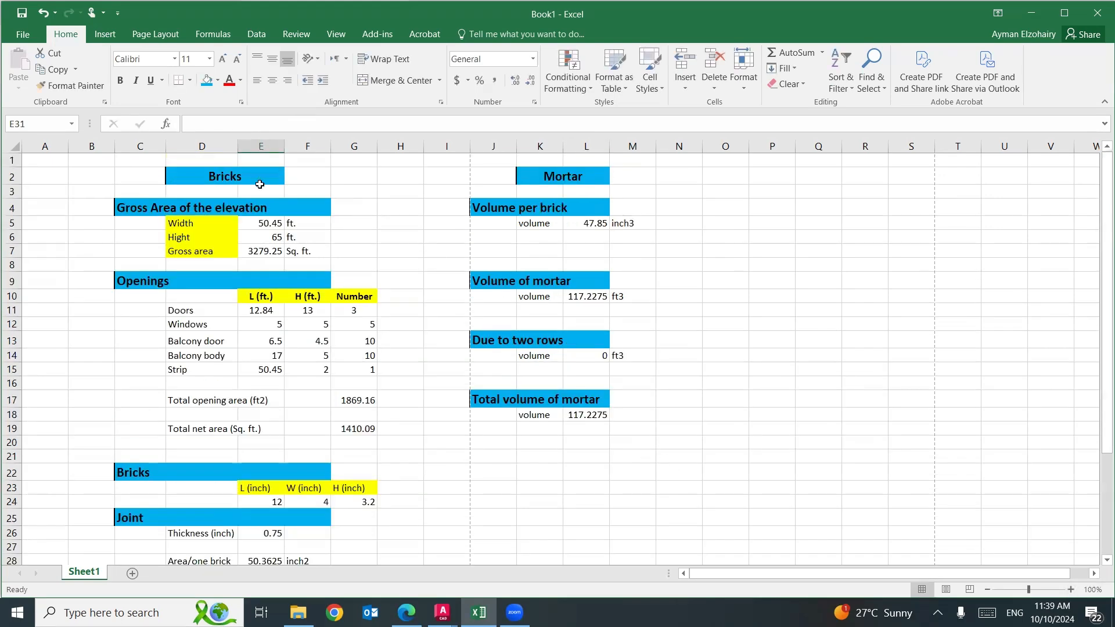
scroll(244, 301, down, 4)
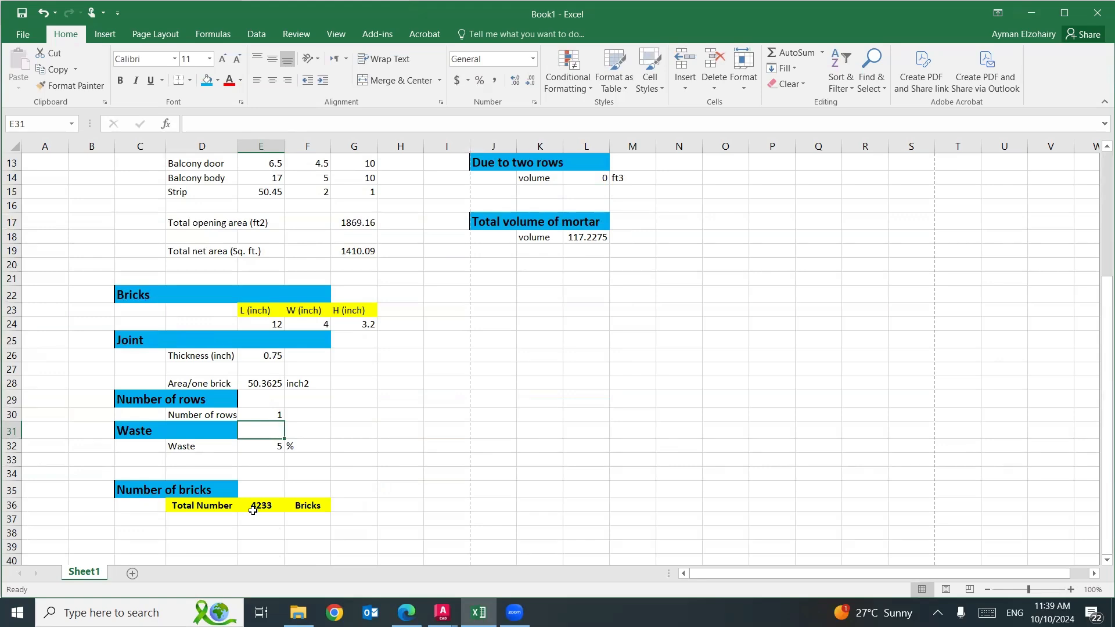
scroll(397, 443, up, 4)
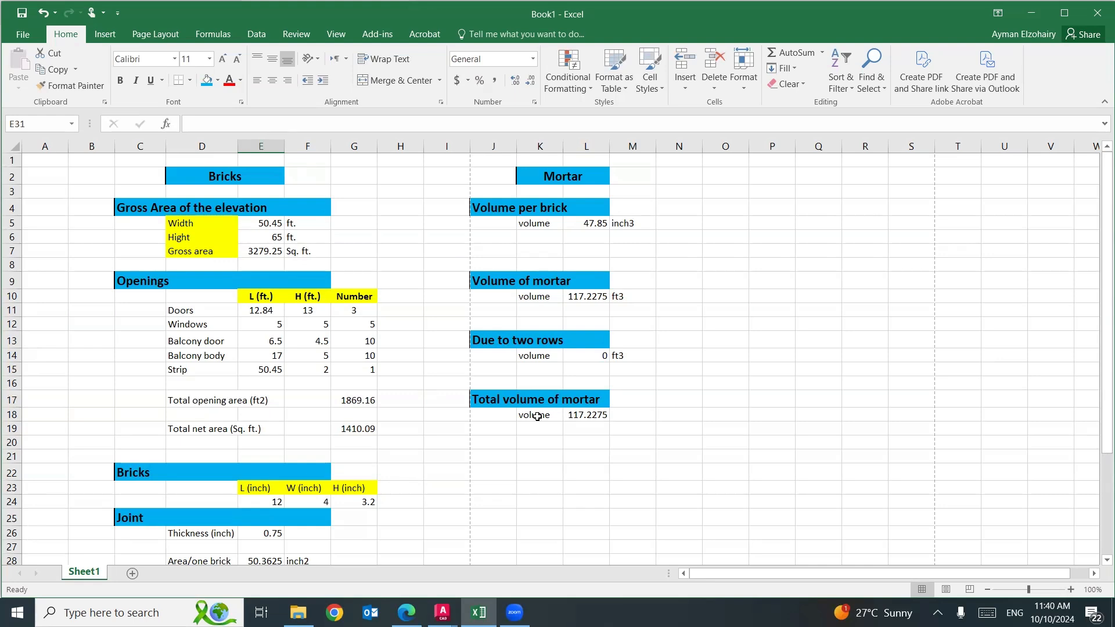
Enter the unit ft3 in M18 beside the total mortar volume.
click(620, 417)
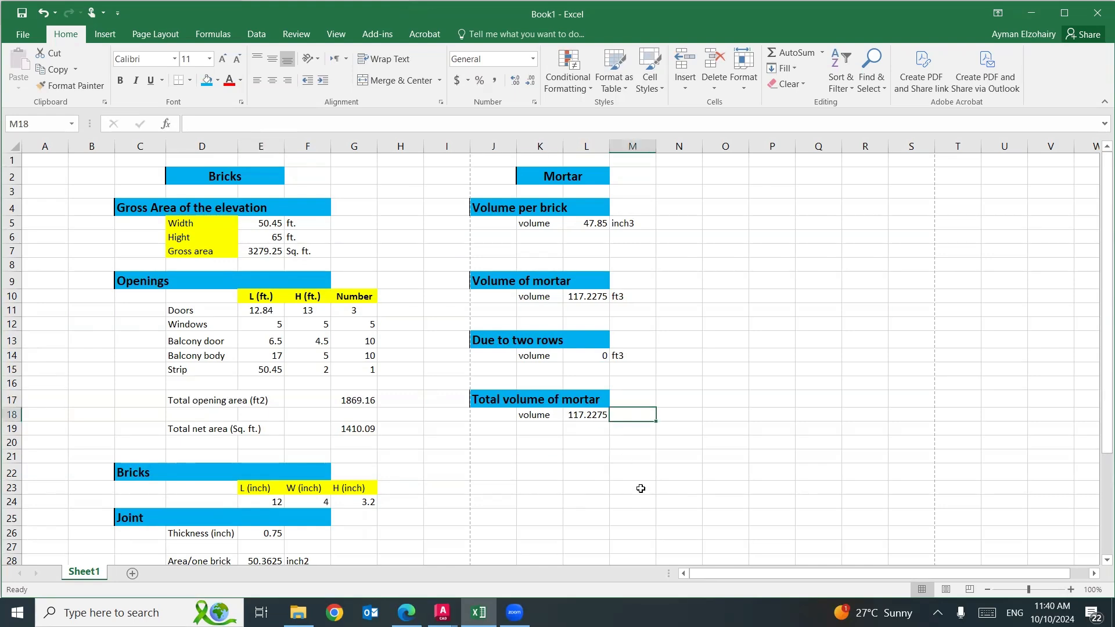
text(ft3)
click(827, 499)
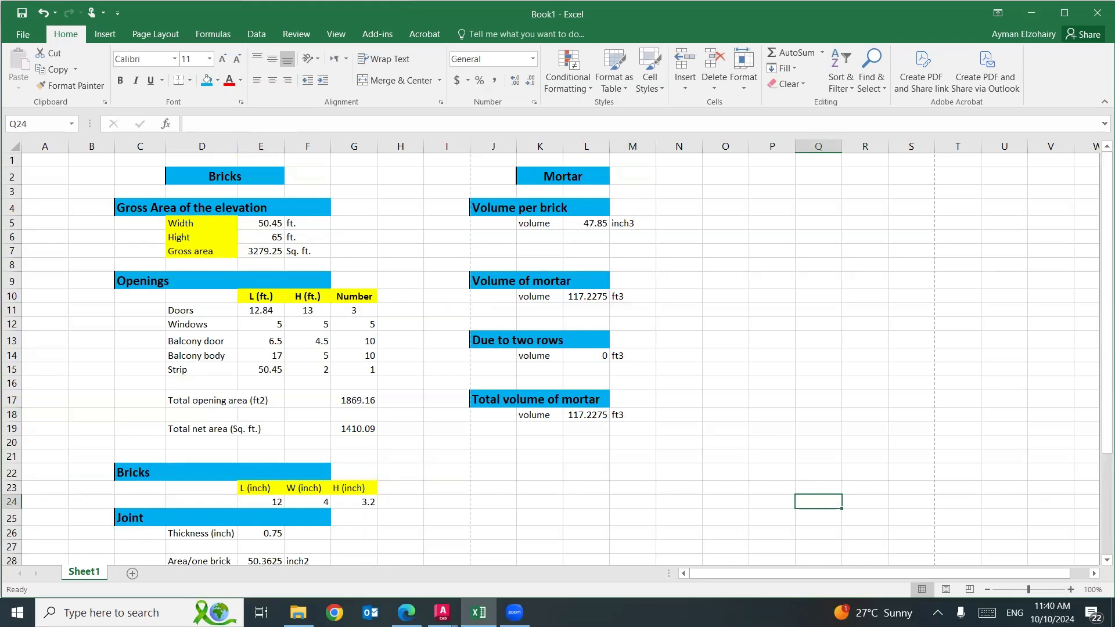
Switch to AutoCAD and view the upper part of the brick facade in the Elevation drawing.
click(443, 613)
click(408, 565)
drag(488, 209, 480, 402)
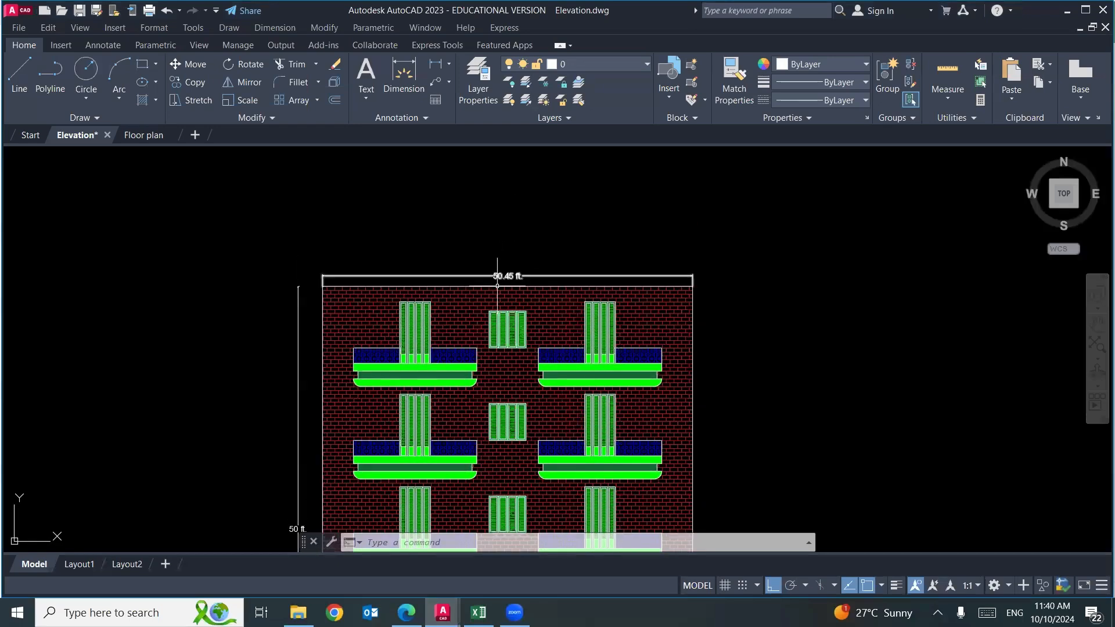
Switch to the Excel workbook and set the elevation width in E5 to 60 ft.
mouse_move(505, 284)
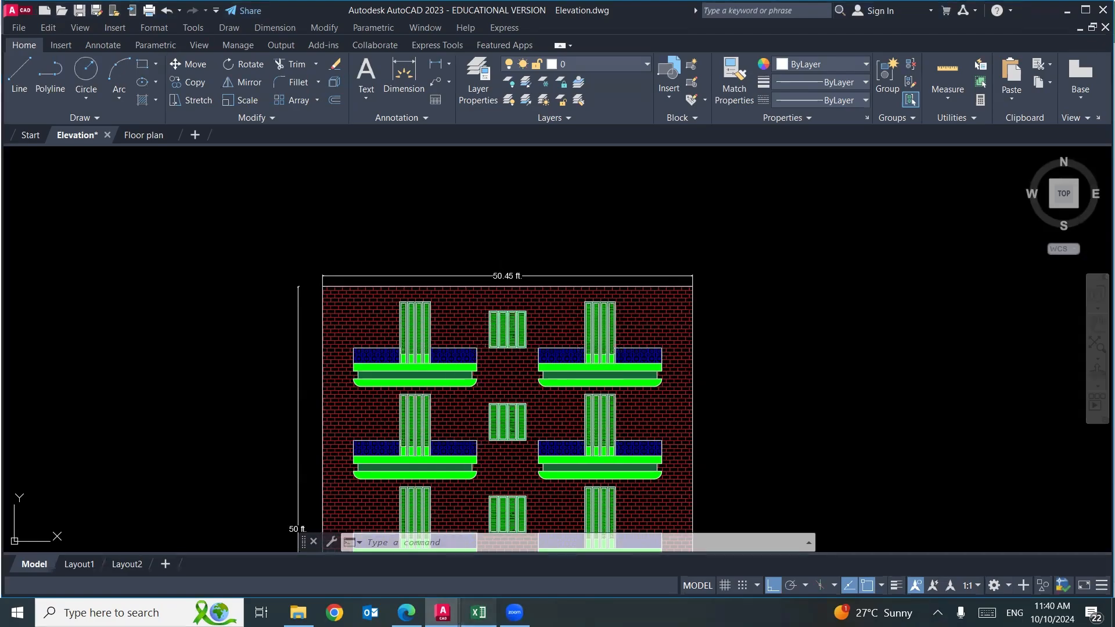
click(478, 612)
click(259, 226)
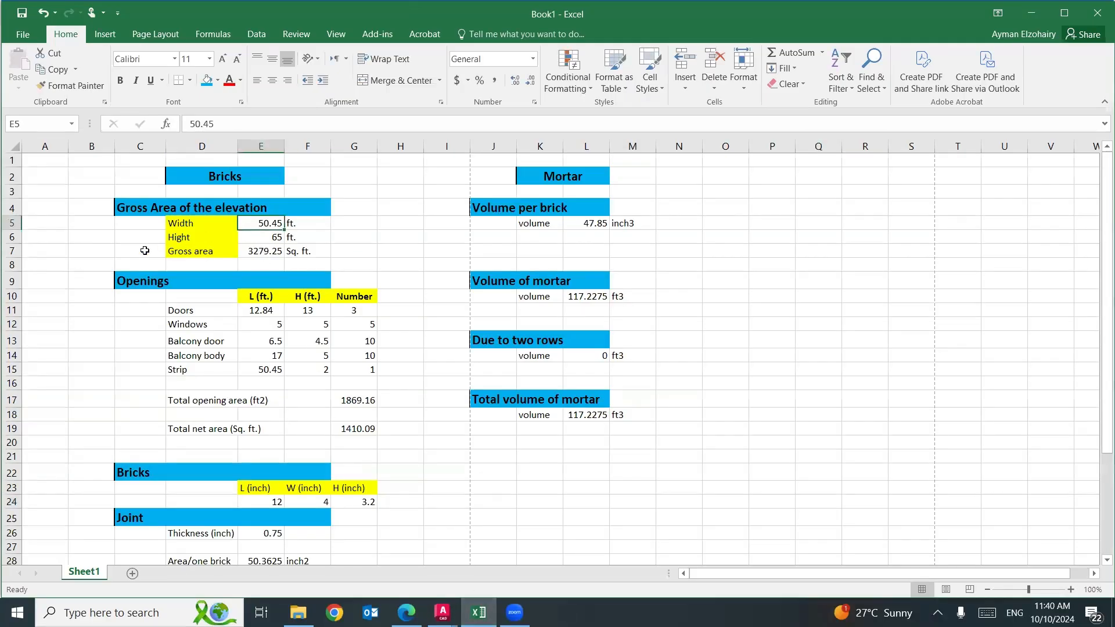
text(6)
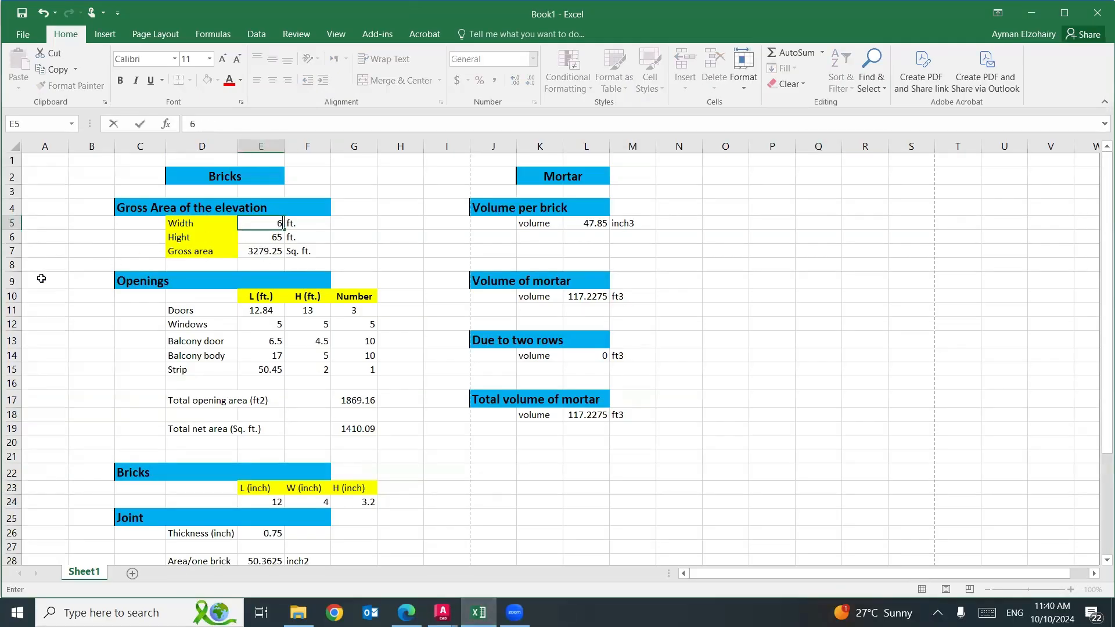
text(0)
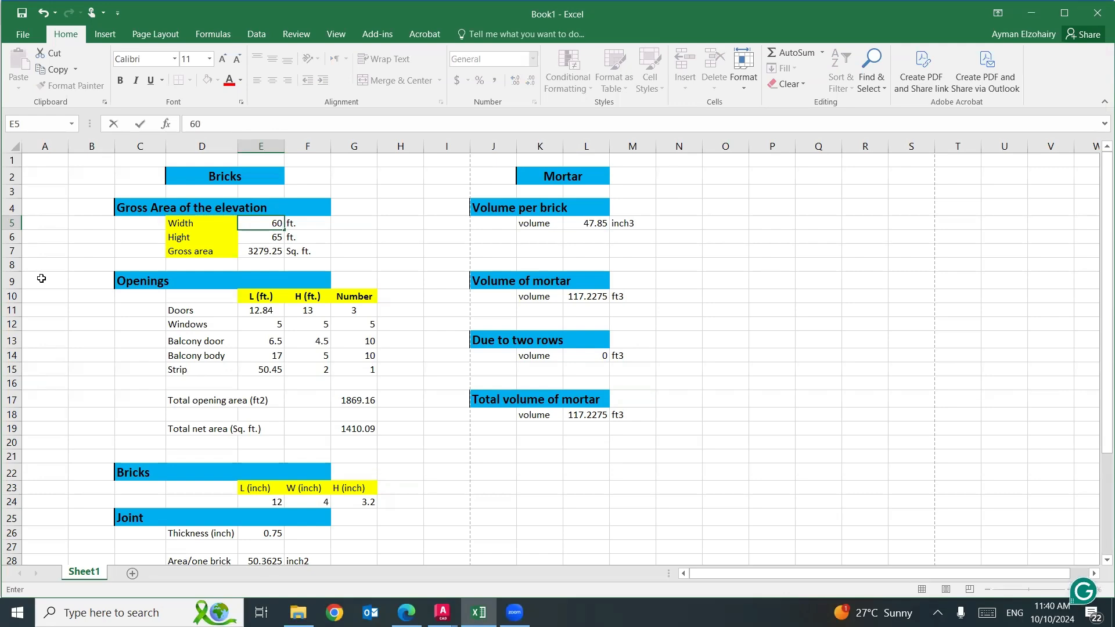
scroll(74, 287, down, 3)
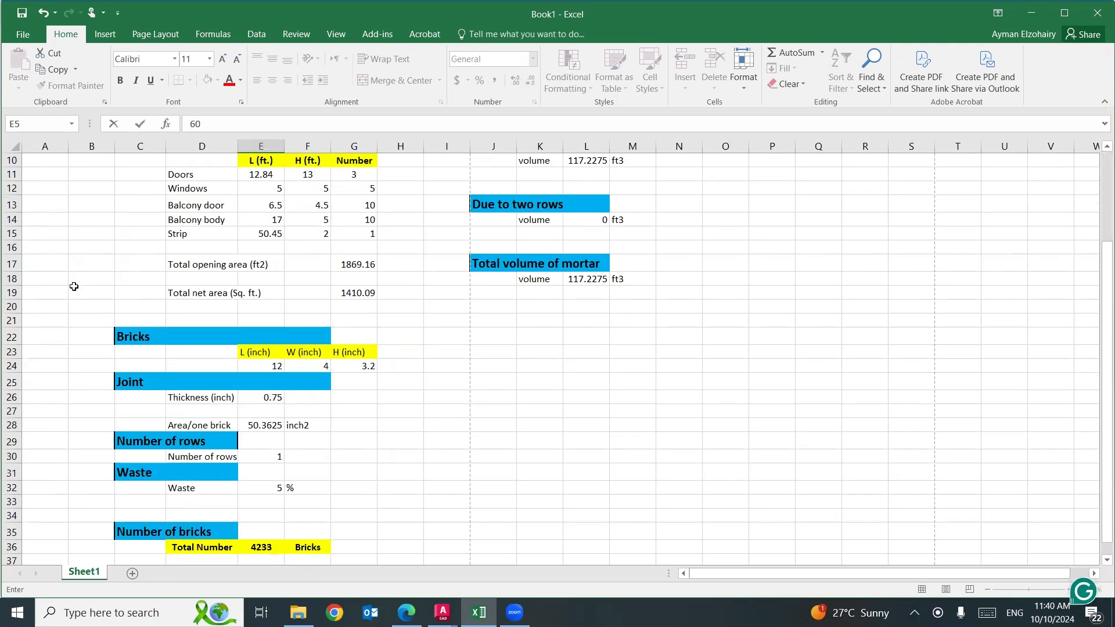
scroll(73, 286, down, 2)
scroll(160, 333, up, 4)
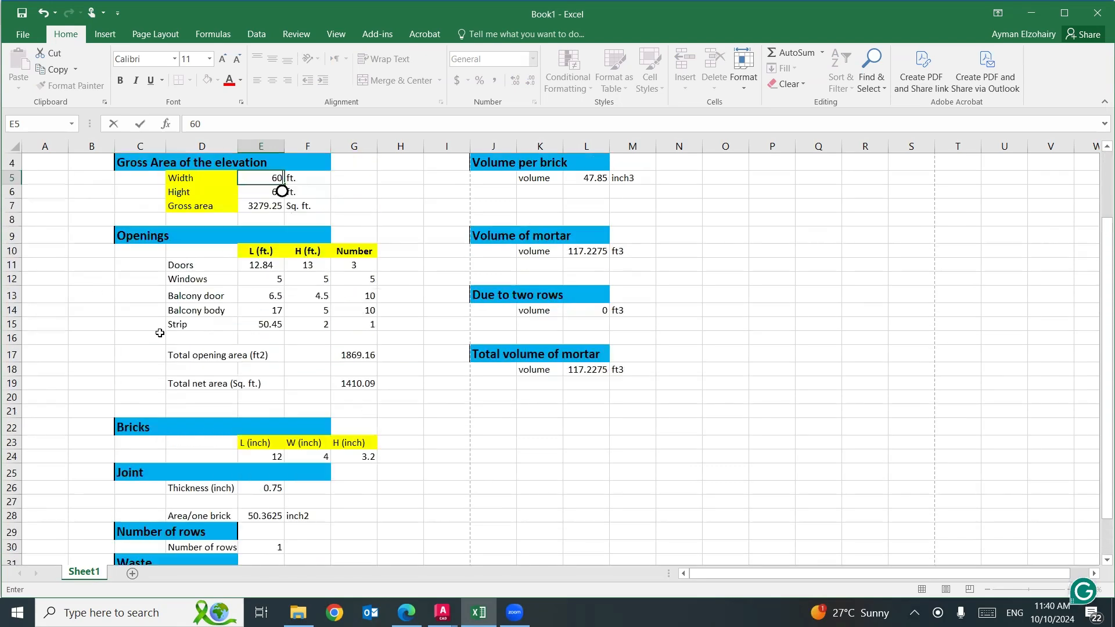
scroll(160, 333, up, 1)
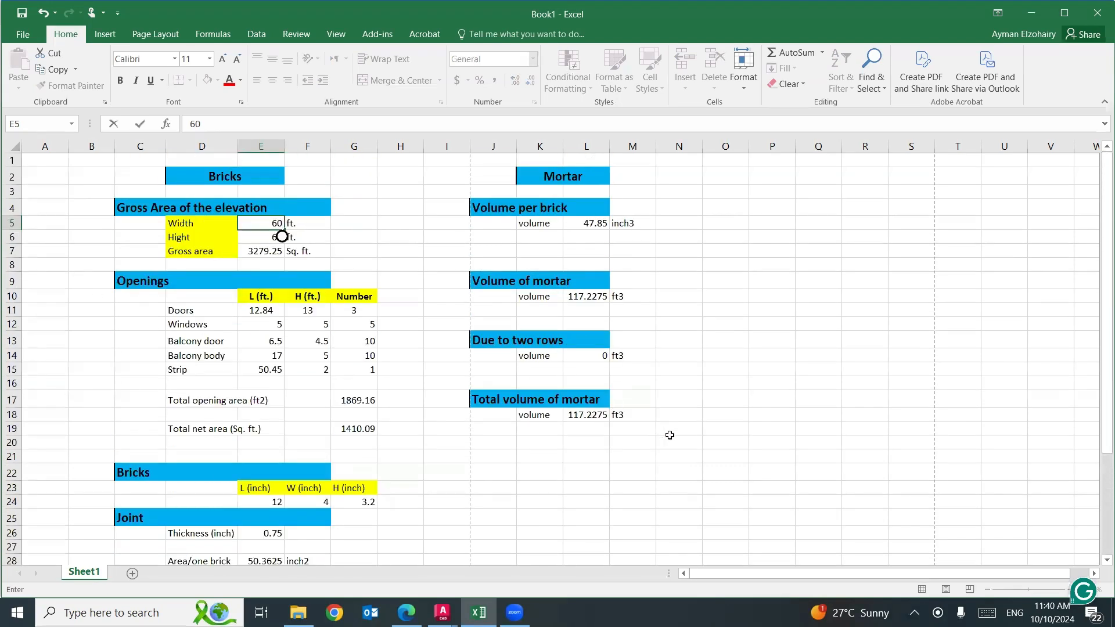
key(Return)
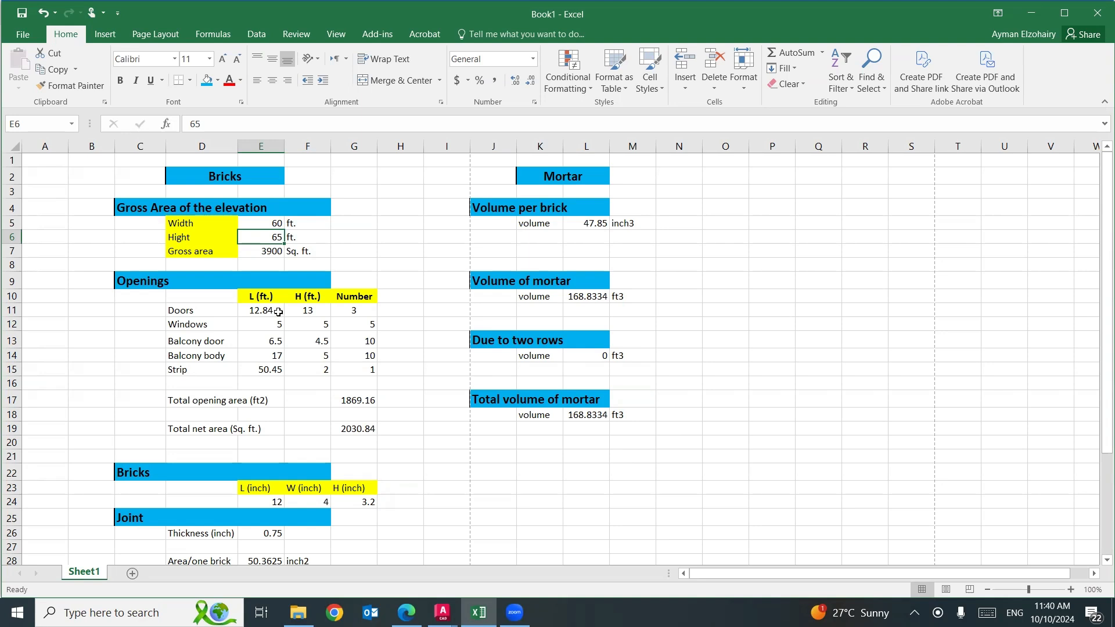
Review the brick length, width and height in E24:G24, the joint, row and waste inputs, and the mortar volumes.
click(278, 503)
click(305, 500)
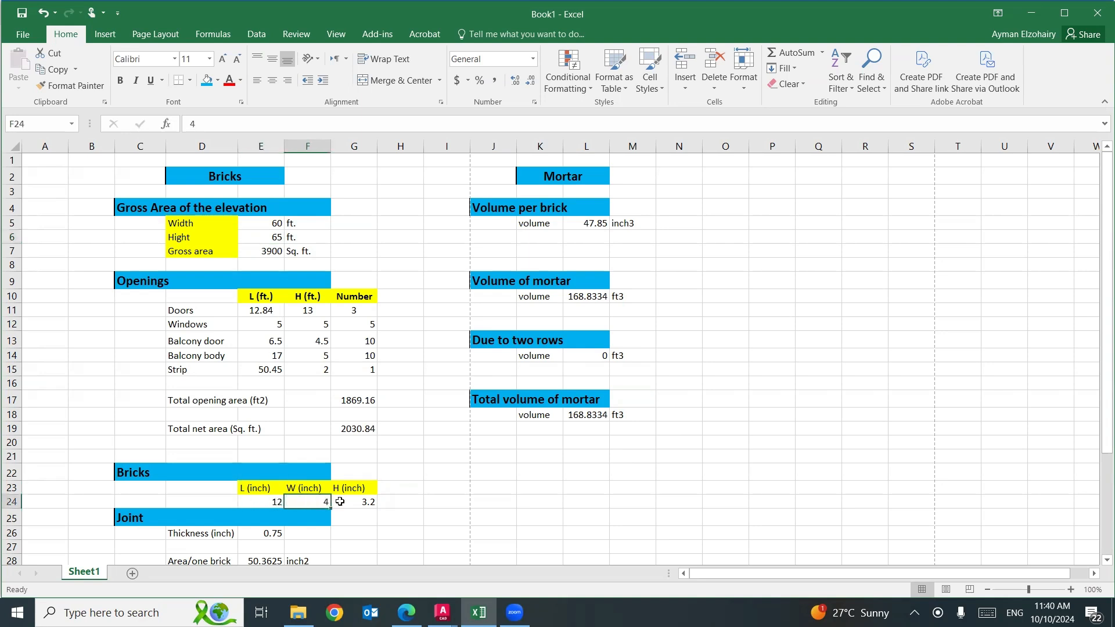
click(352, 502)
scroll(352, 502, down, 2)
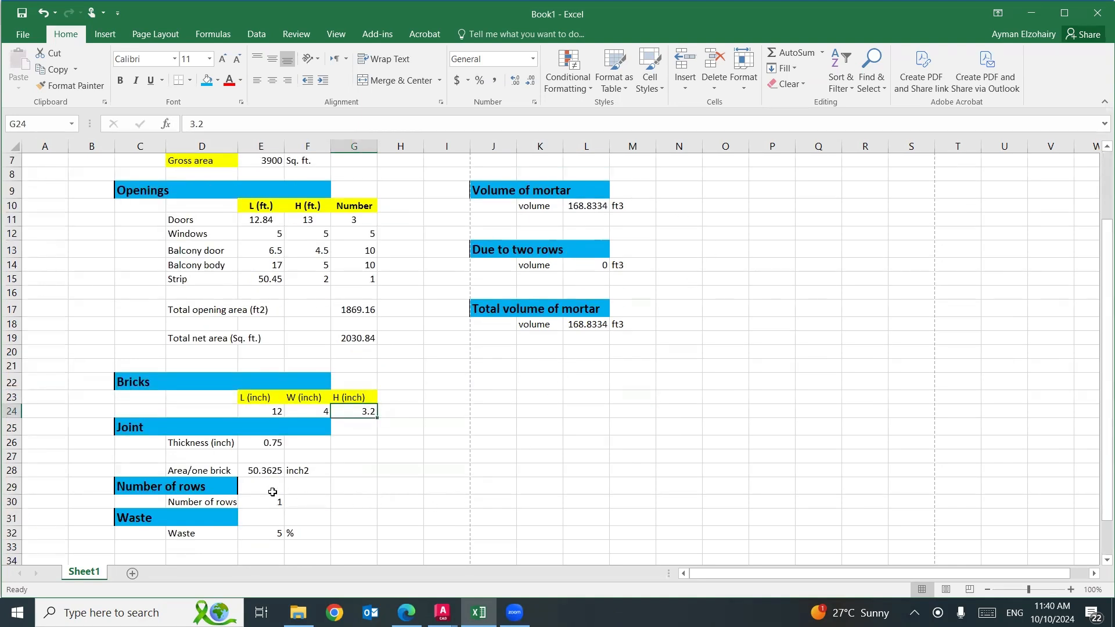
scroll(592, 459, up, 2)
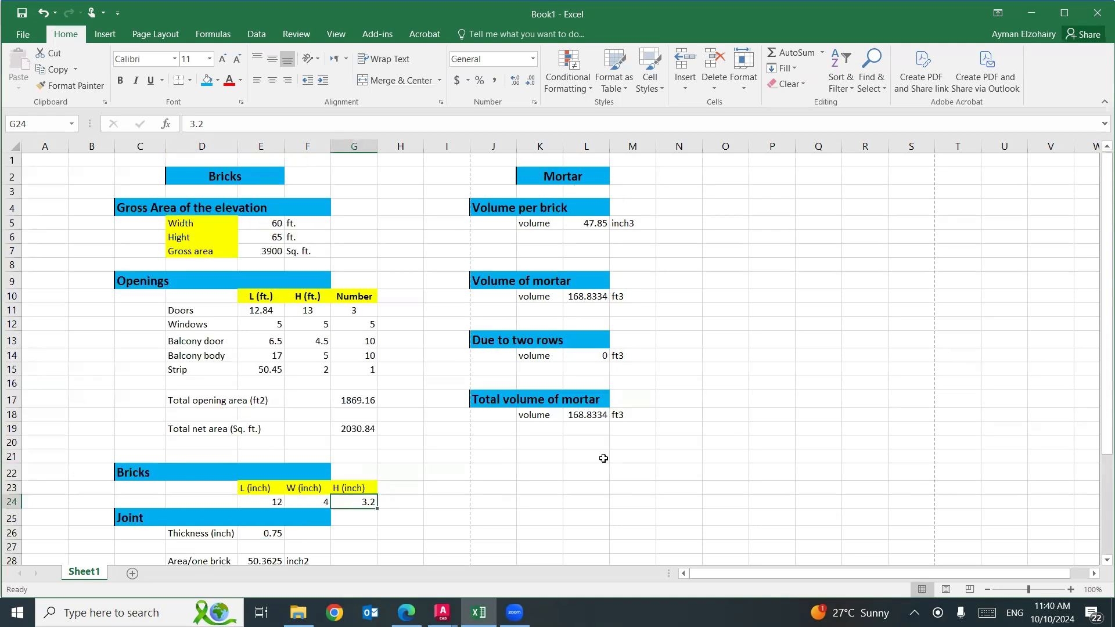
click(674, 444)
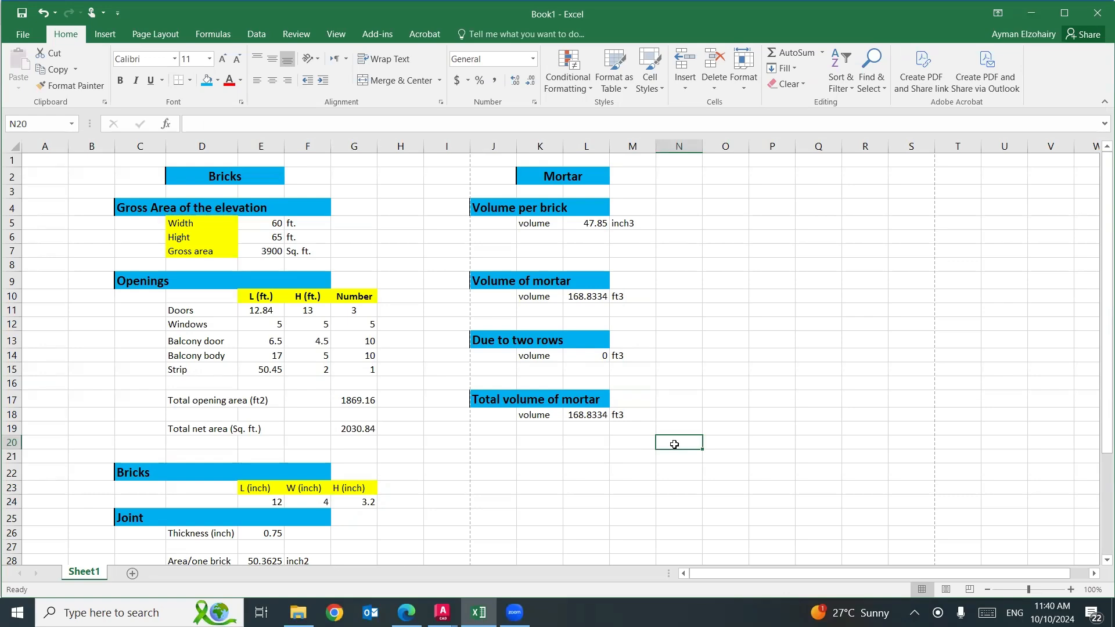
Switch to Edge and view the mortar steps on the Masonry Quantity Take-off page of the Module 7 PDF.
click(406, 612)
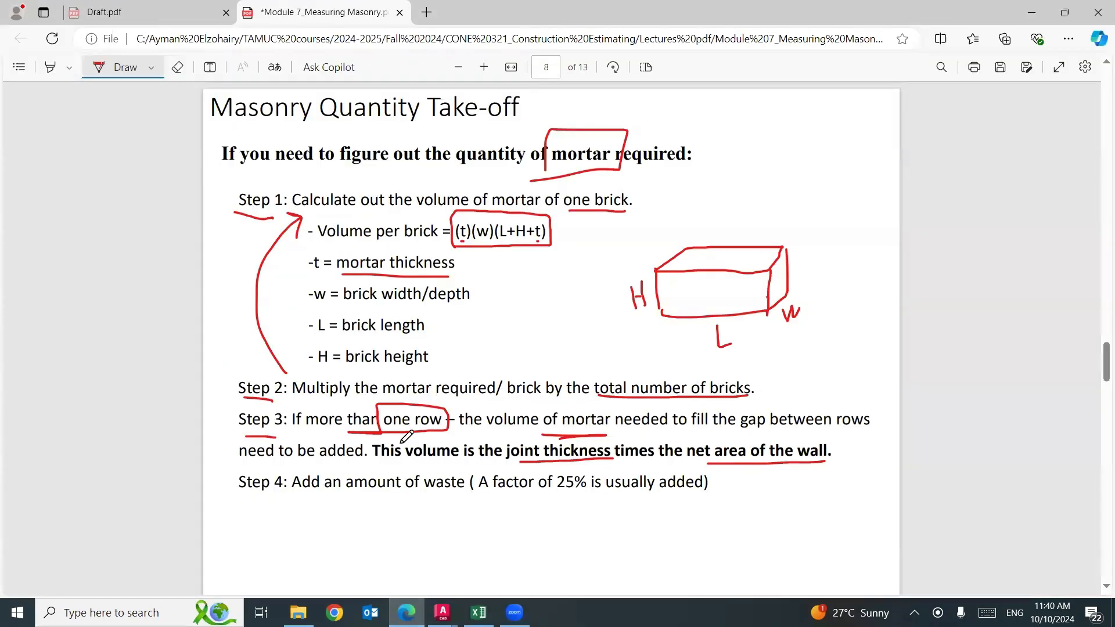